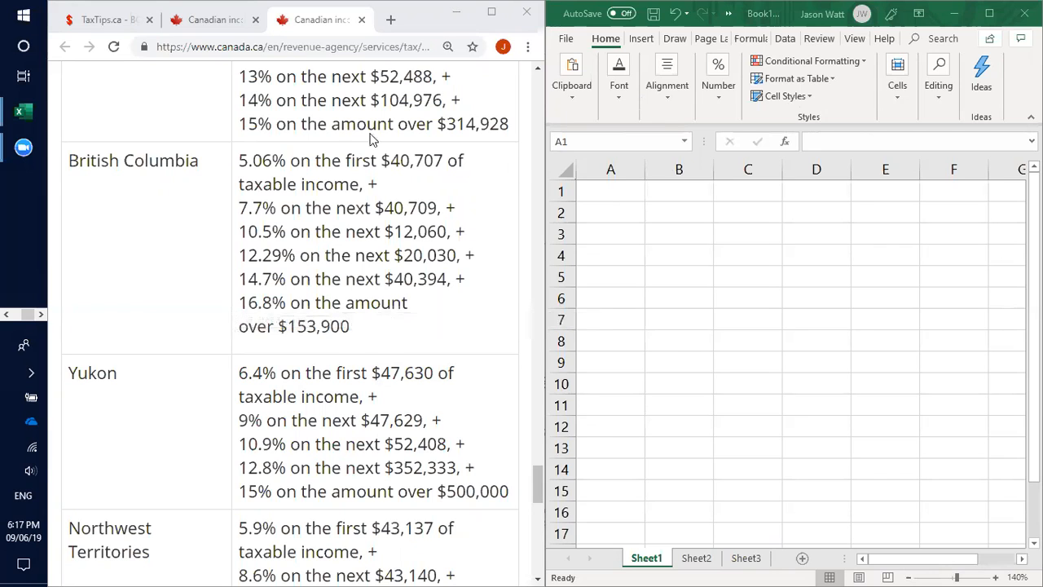
Step: Bring up the 2019 federal tax rates and enter the headings Income, Tax and Rate in A1:C1 of the sheet
{"action": "key", "text": "ctrl+shift+Tab"}
{"action": "left_click_drag", "start_coordinate": [538, 124], "coordinate": [538, 156]}
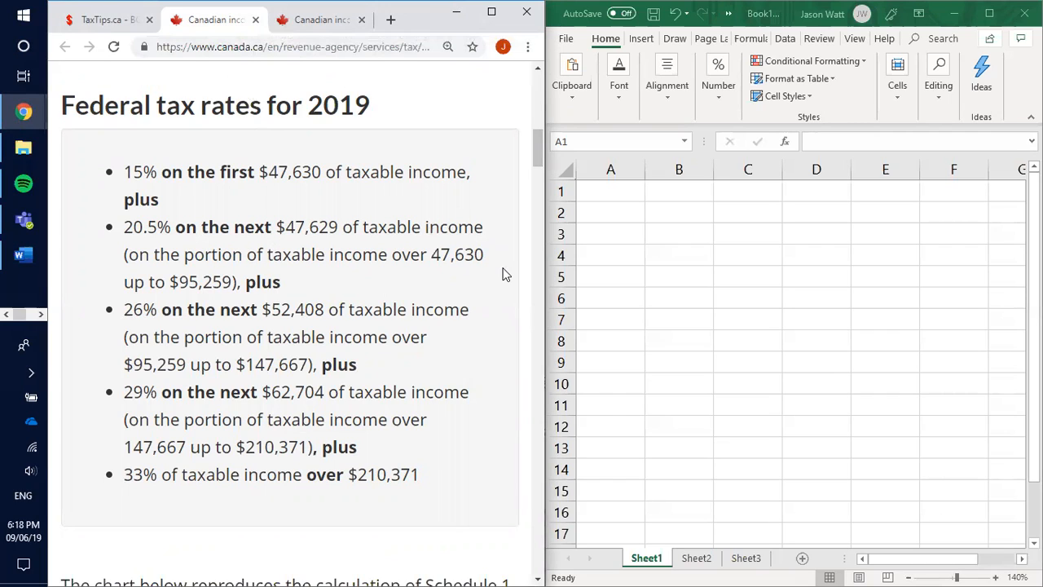
{"action": "left_click", "coordinate": [611, 192]}
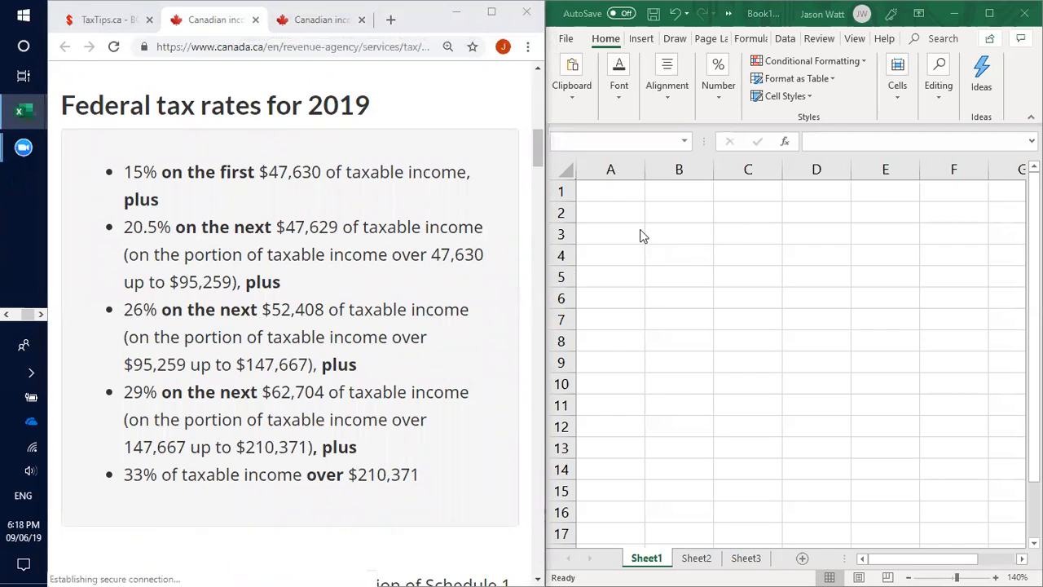
{"action": "left_click", "coordinate": [612, 196]}
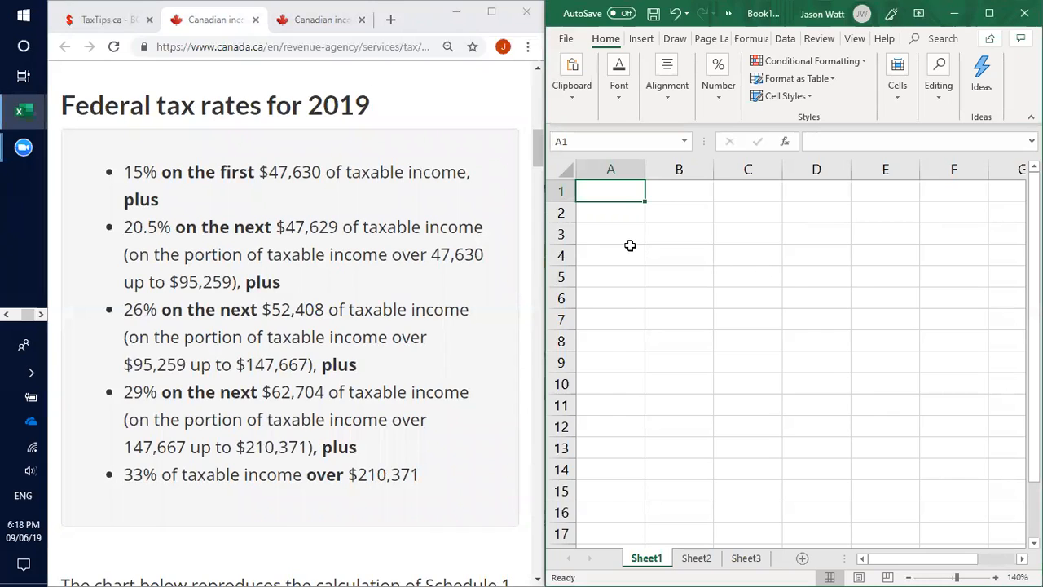
{"action": "type", "text": "Income"}
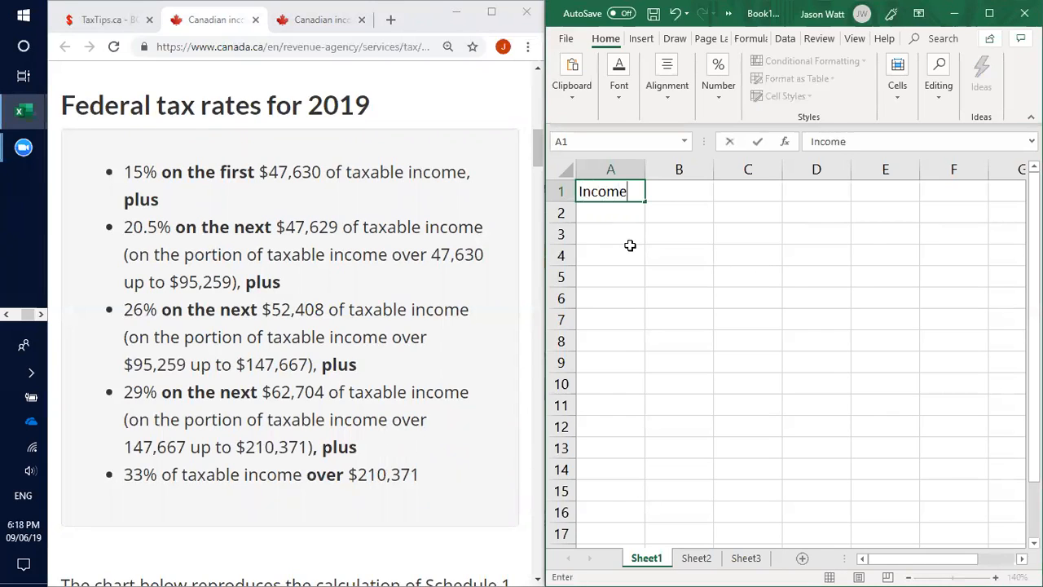
{"action": "key", "text": "Tab"}
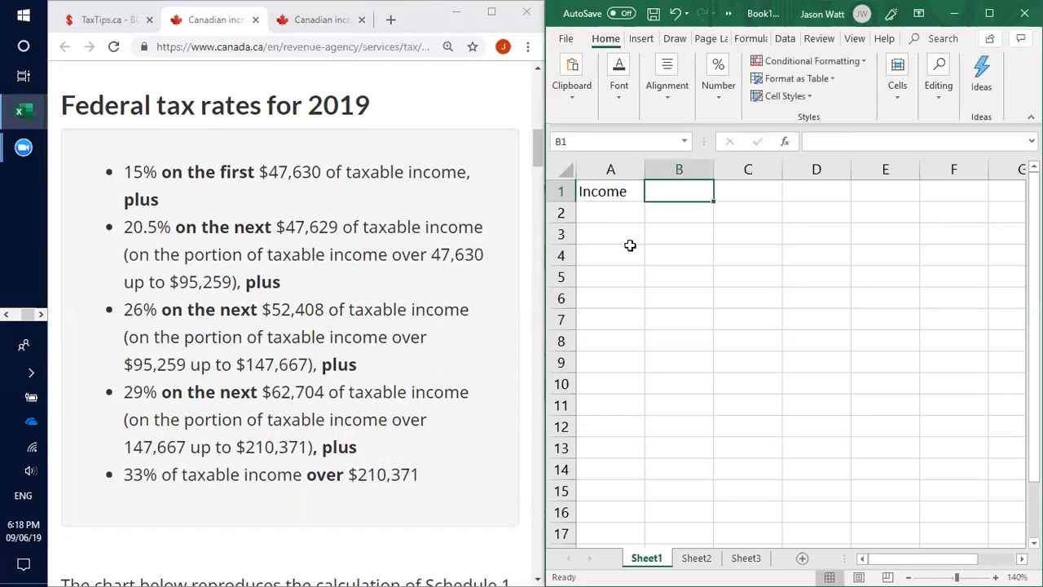
{"action": "type", "text": "Tax"}
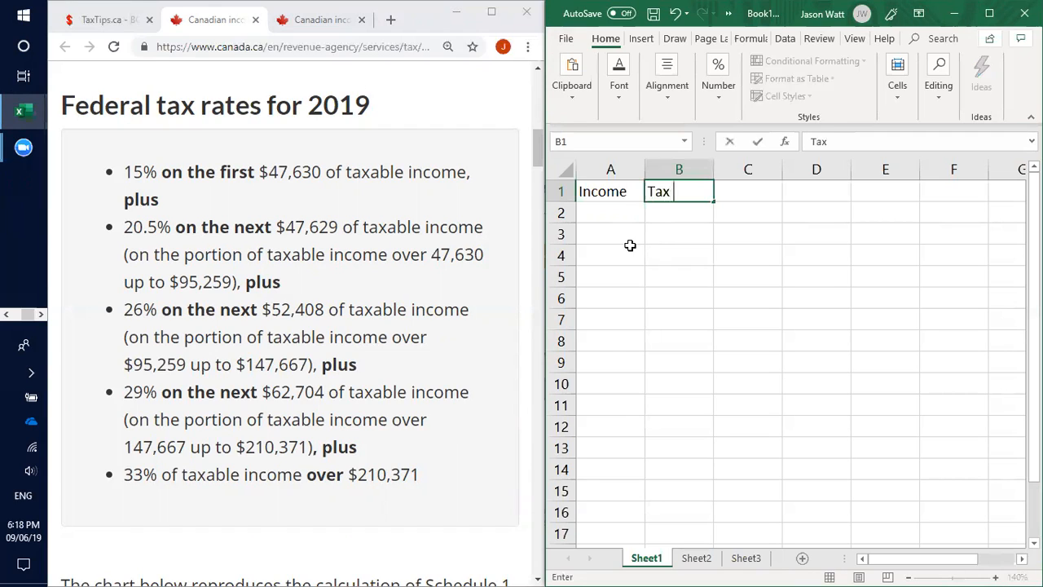
{"action": "key", "text": "Tab"}
{"action": "type", "text": "Rate"}
{"action": "key", "text": "Return"}
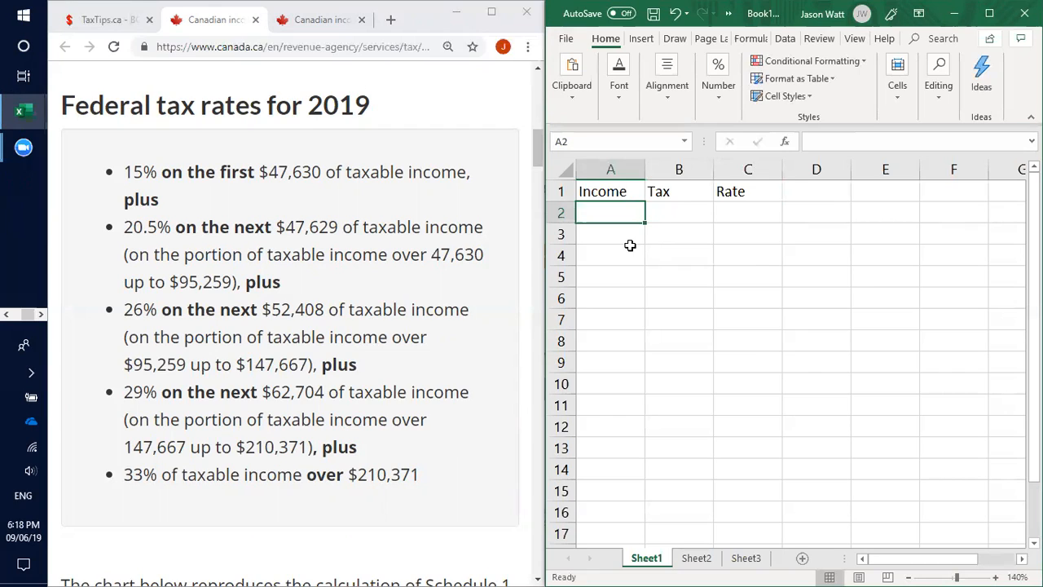
Step: Enter 0 in A2 and the formula =12069*(1+B10) in A3 as the first two income thresholds
{"action": "type", "text": "0"}
{"action": "key", "text": "Return"}
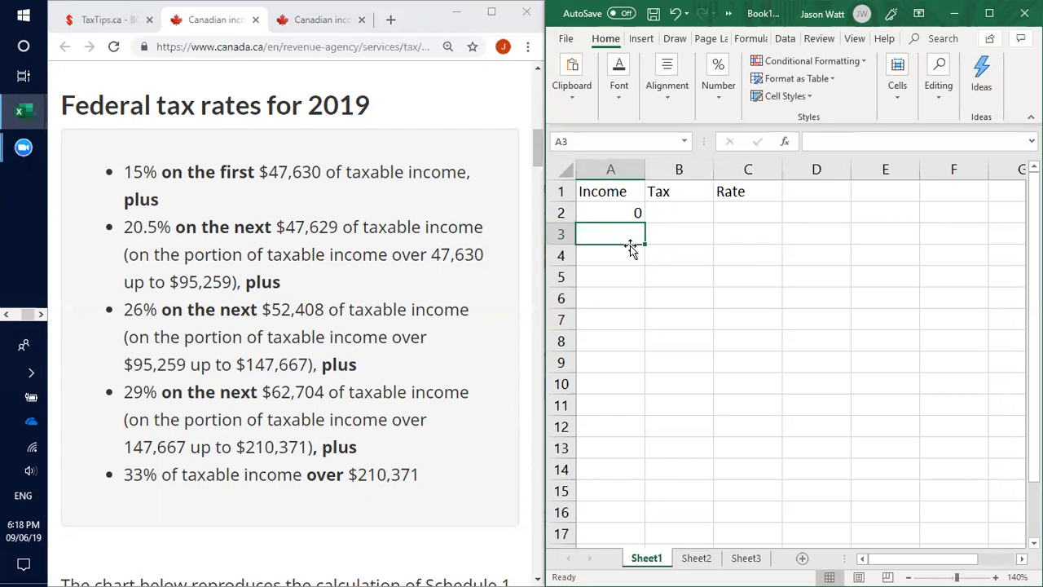
{"action": "type", "text": "="}
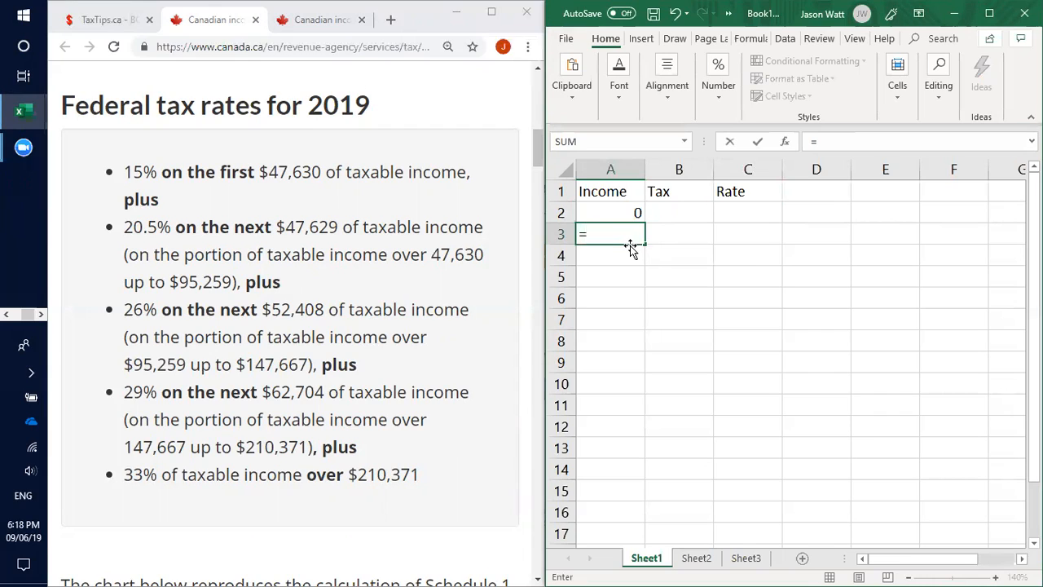
{"action": "type", "text": "1206"}
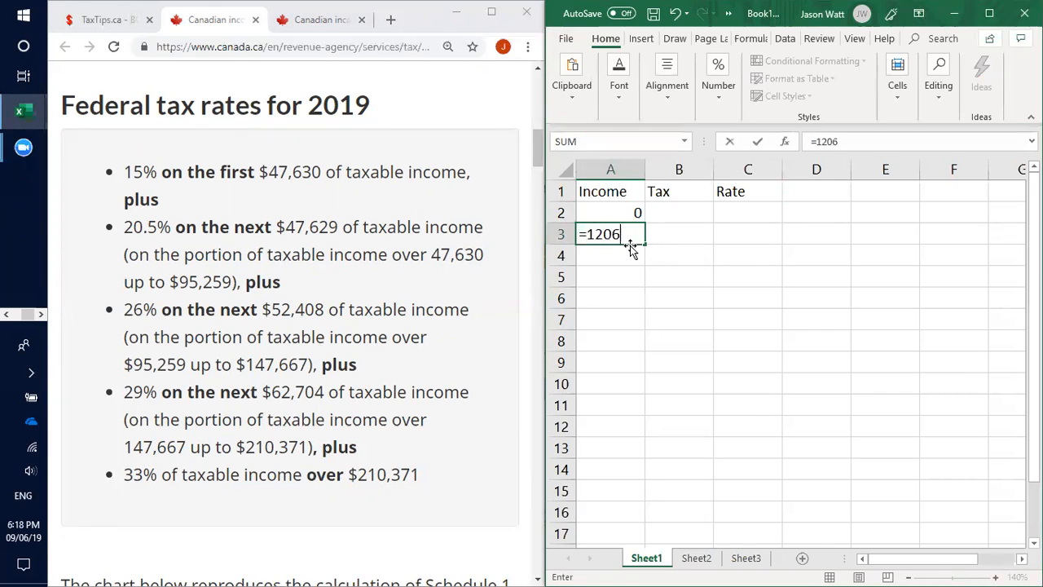
{"action": "type", "text": "9*(1+B"}
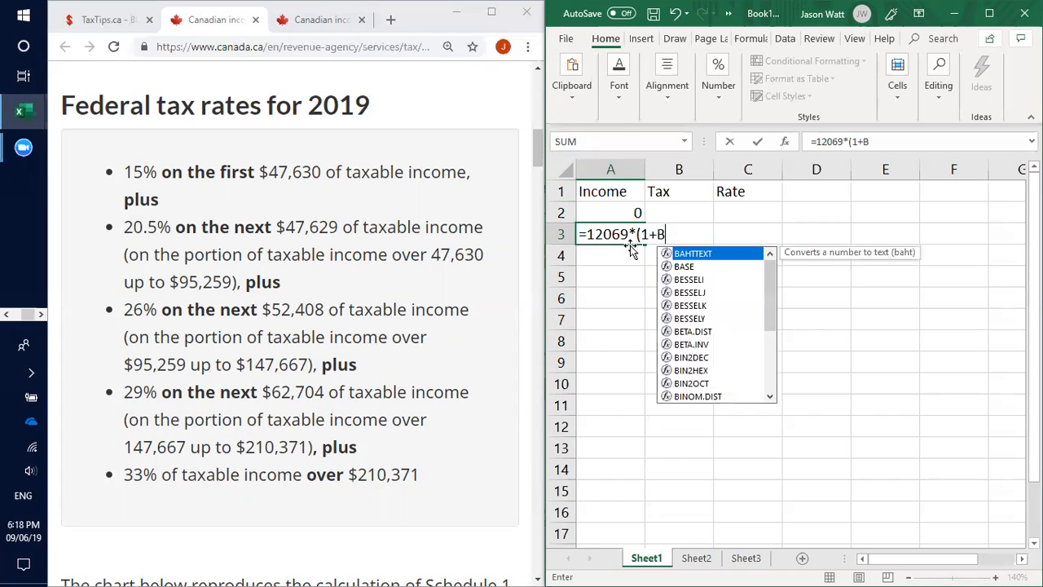
{"action": "type", "text": "10)"}
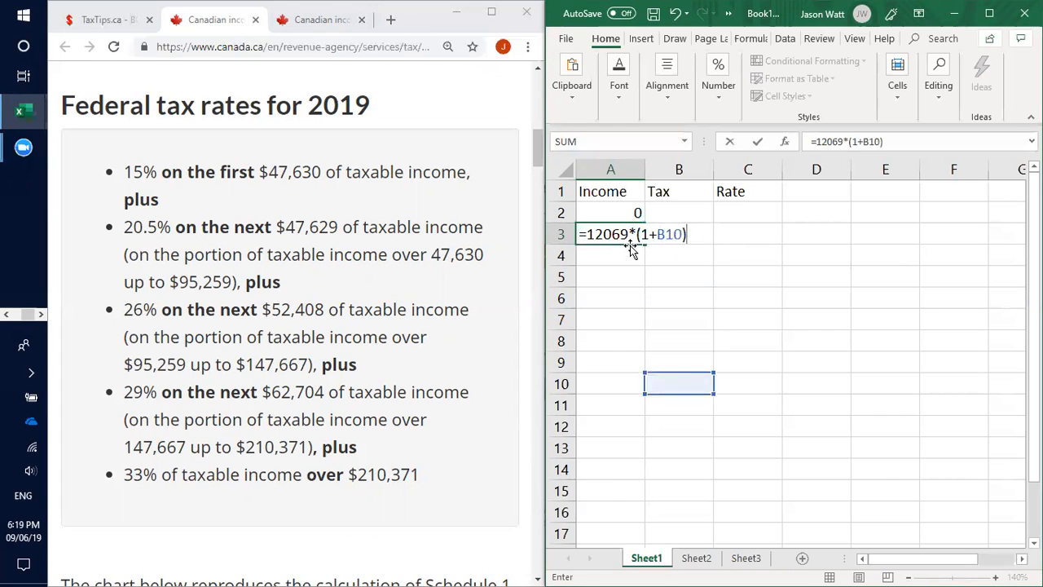
{"action": "key", "text": "Return"}
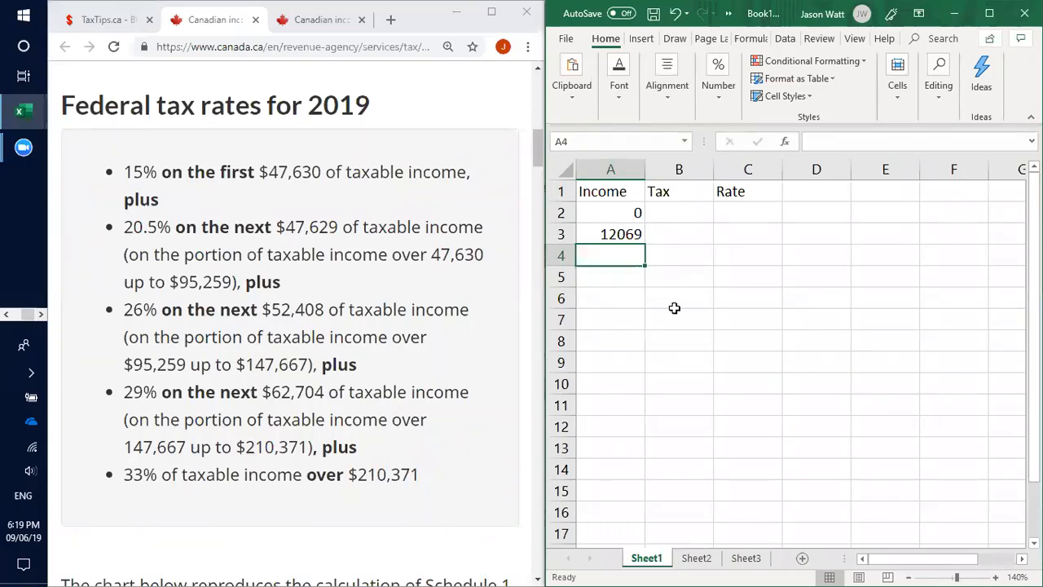
{"action": "type", "text": "47630"}
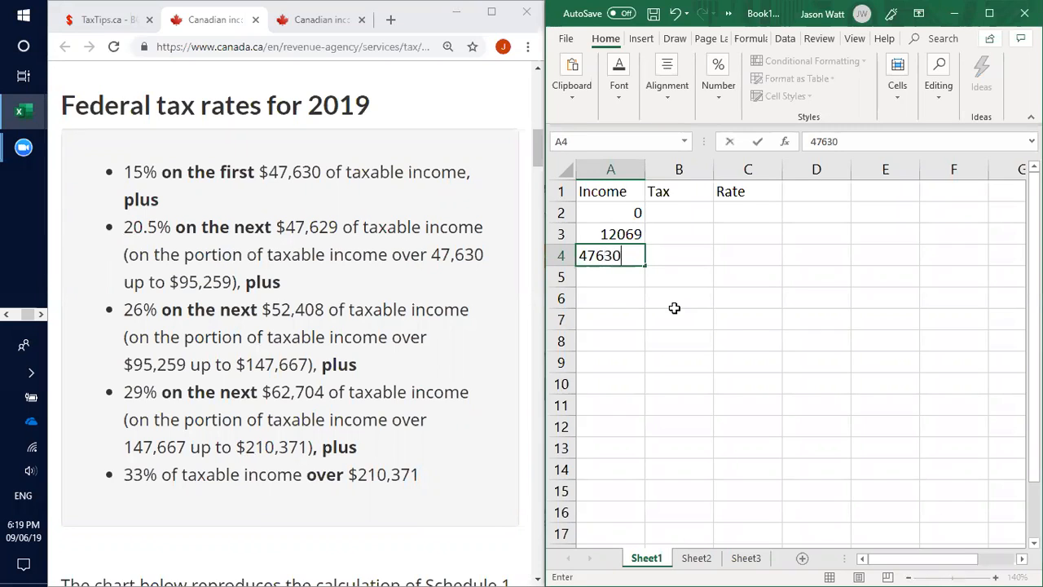
{"action": "key", "text": "BackSpace"}
{"action": "key", "text": "BackSpace"}
{"action": "key", "text": "BackSpace"}
{"action": "key", "text": "BackSpace"}
{"action": "key", "text": "BackSpace"}
Step: Enter the formula =47360*(1+B10) in A4 as the next income threshold
{"action": "type", "text": "=476"}
{"action": "key", "text": "BackSpace"}
{"action": "type", "text": "360"}
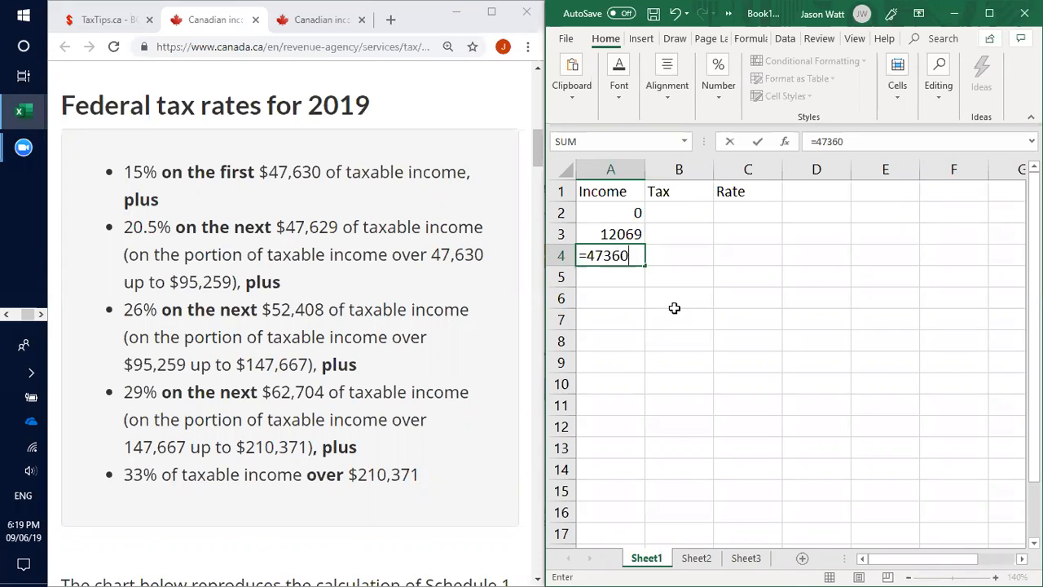
{"action": "type", "text": "*(1+"}
{"action": "key", "text": "Up"}
{"action": "key", "text": "Up"}
{"action": "key", "text": "Up"}
{"action": "key", "text": "Right"}
{"action": "type", "text": ")"}
{"action": "key", "text": "BackSpace"}
{"action": "type", "text": "0)"}
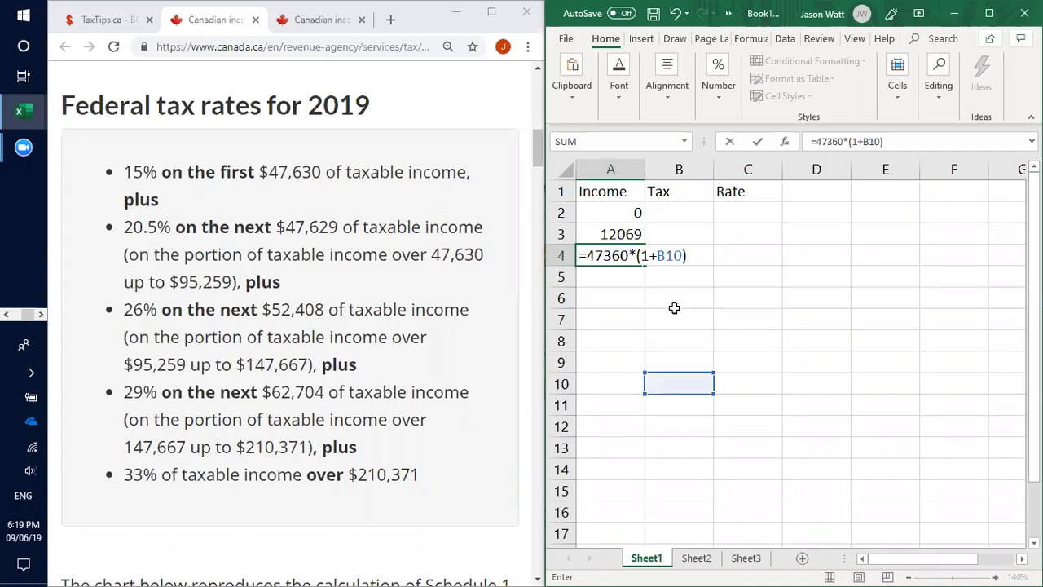
{"action": "key", "text": "Return"}
Step: Copy the *(1+B10) portion of the formula in A3 and go to A5
{"action": "key", "text": "Up"}
{"action": "key", "text": "Up"}
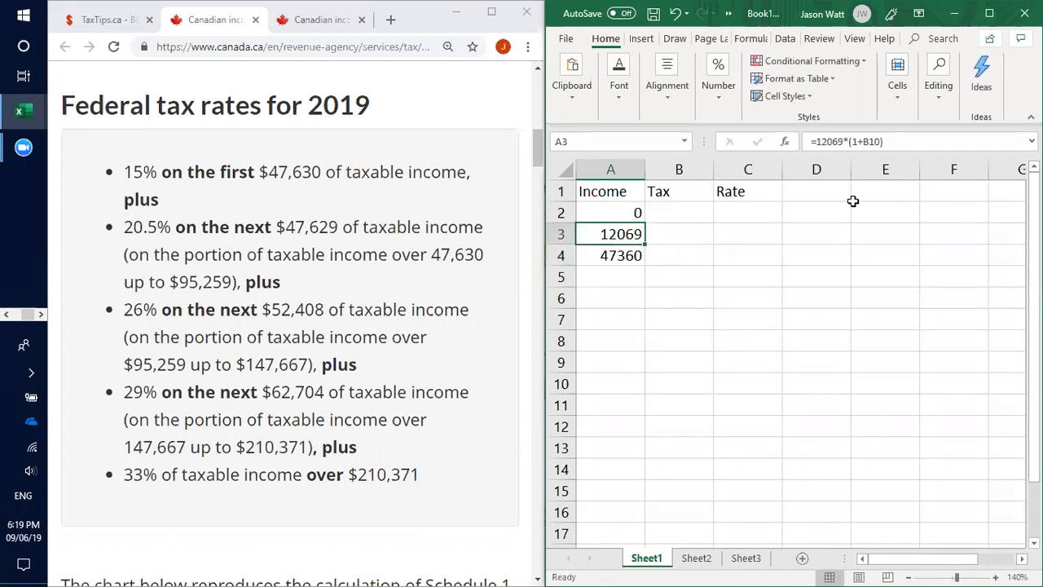
{"action": "left_click_drag", "start_coordinate": [889, 142], "coordinate": [842, 143]}
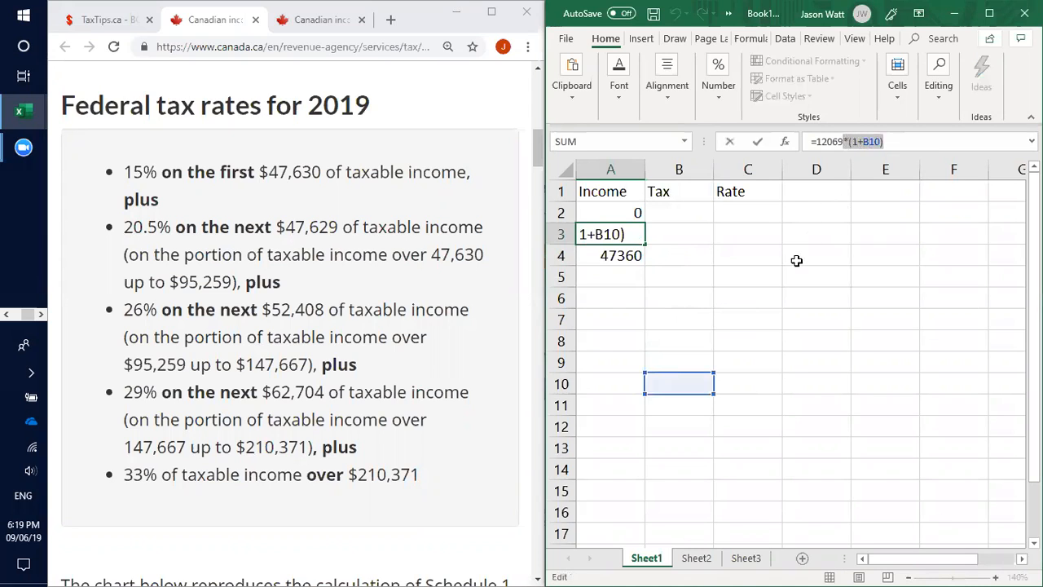
{"action": "key", "text": "Delete"}
{"action": "key", "text": "Return"}
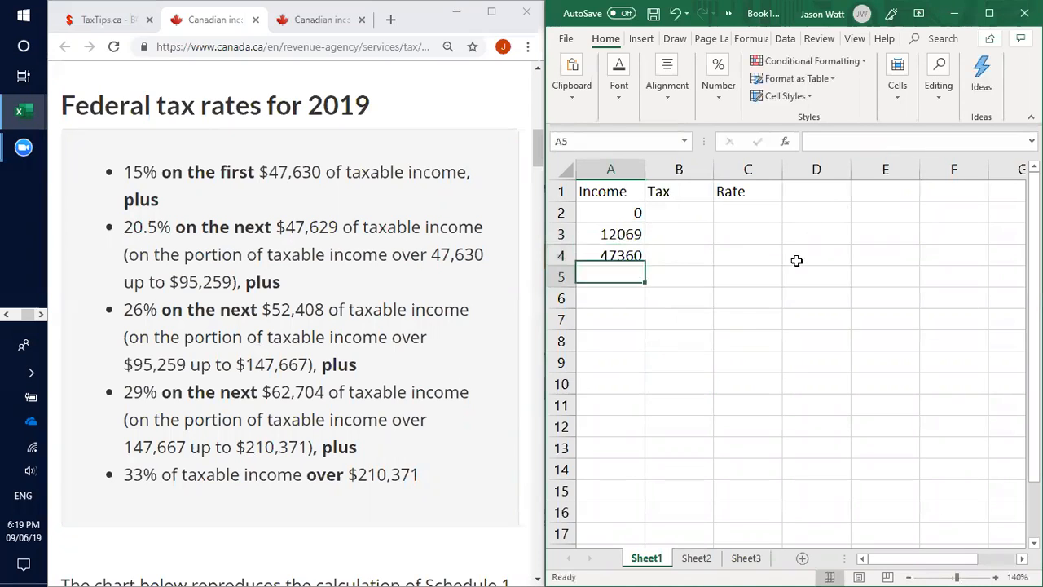
Step: Enter the income threshold formulas =95259*(1+B10) in A5 and =147667*(1+B10) in A6
{"action": "type", "text": "="}
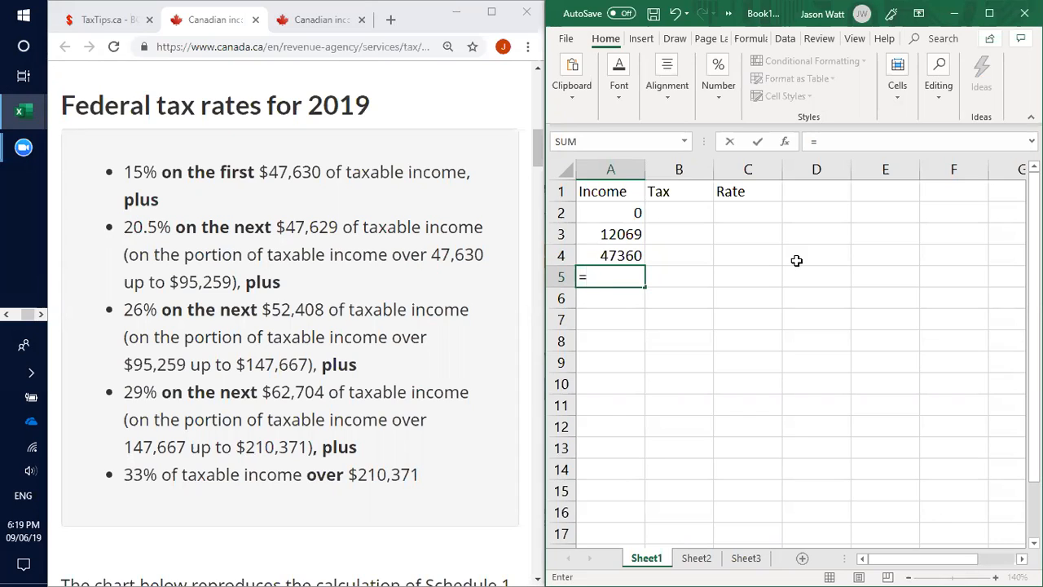
{"action": "type", "text": "95259*(1+B10)"}
{"action": "key", "text": "Return"}
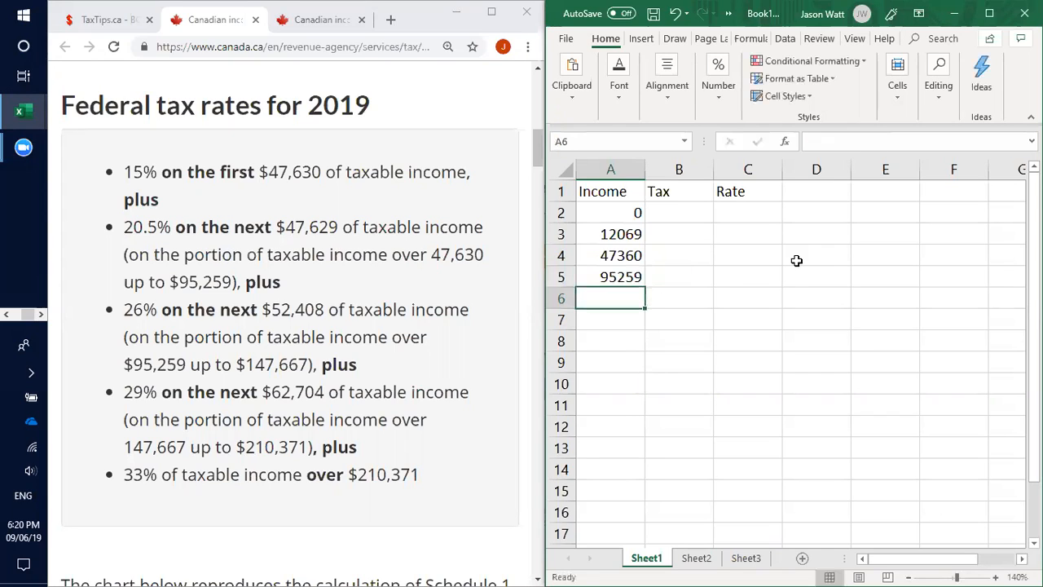
{"action": "type", "text": "="}
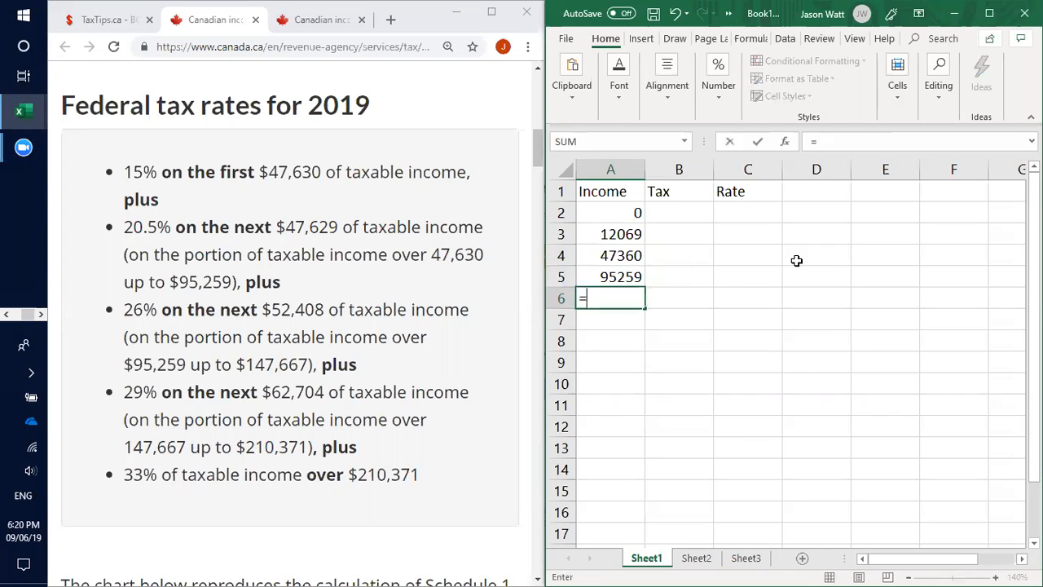
{"action": "type", "text": "147667"}
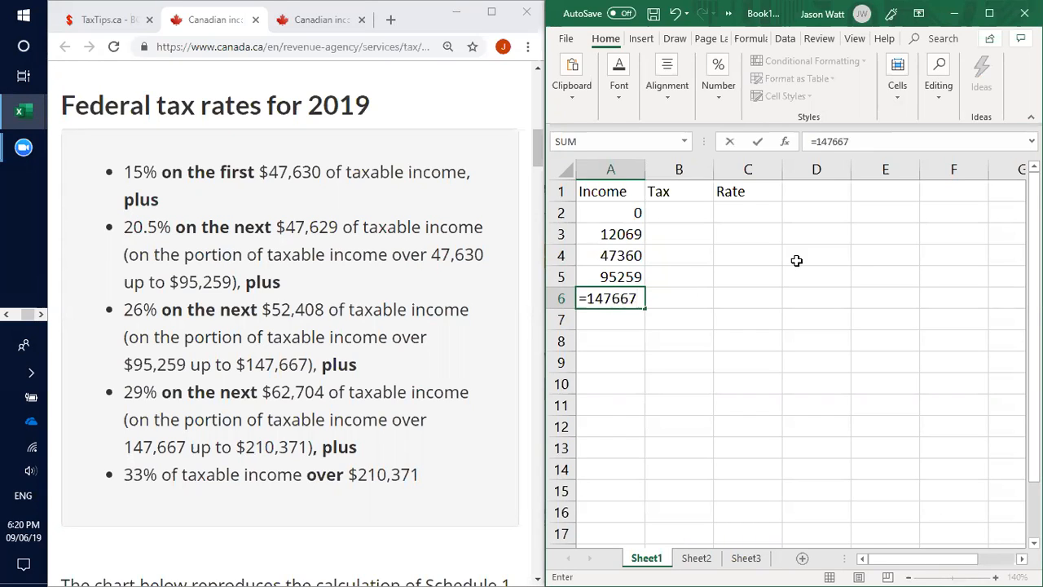
{"action": "type", "text": "*(1+B10)"}
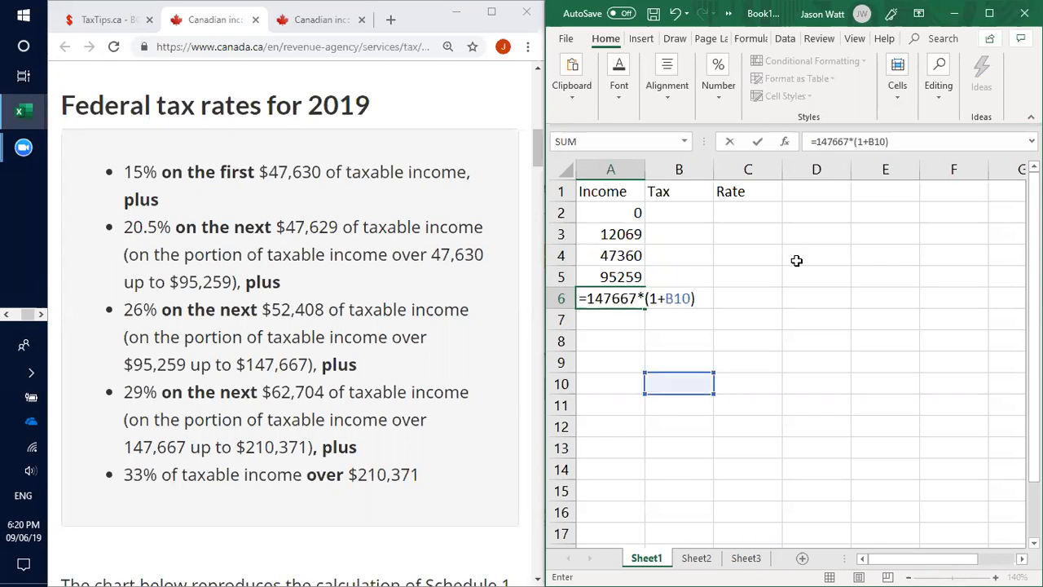
{"action": "key", "text": "Return"}
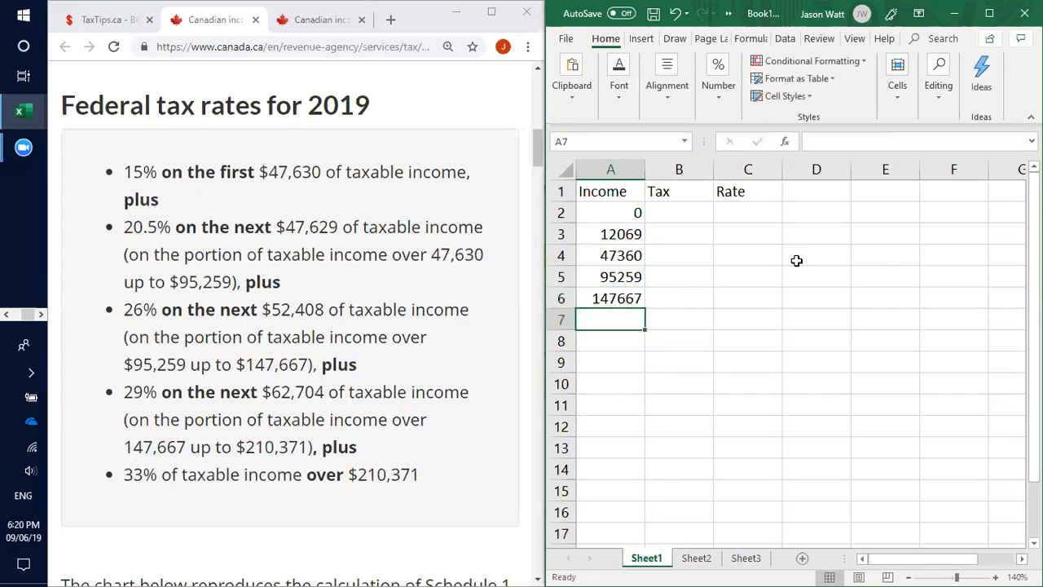
Step: Enter the formula =210371*(1+B10) in A7 as the top income threshold
{"action": "type", "text": "2"}
{"action": "key", "text": "BackSpace"}
{"action": "type", "text": "=210,"}
{"action": "key", "text": "BackSpace"}
{"action": "type", "text": "371*(1+B10)"}
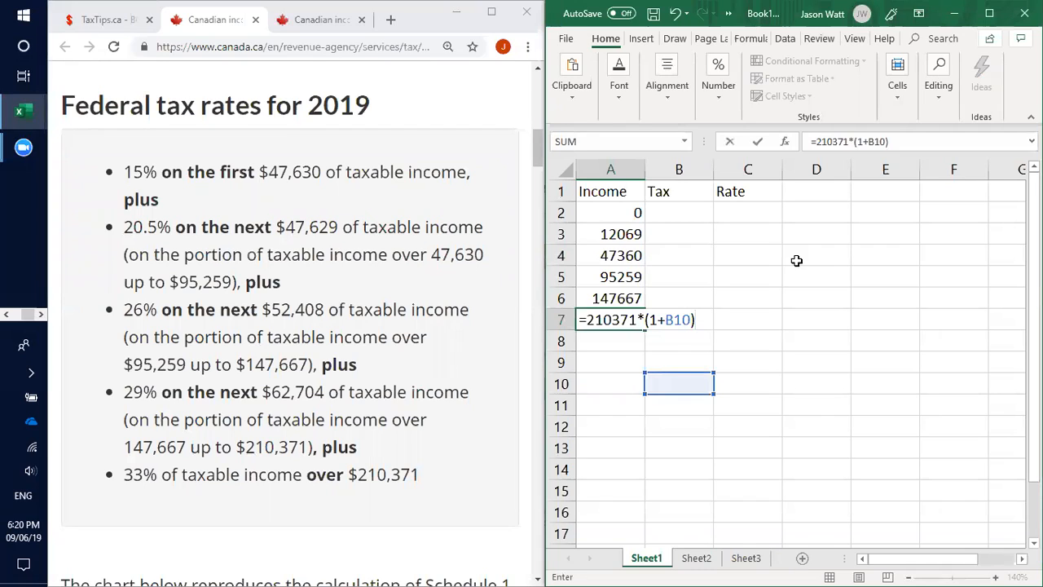
{"action": "key", "text": "Return"}
Step: Label cell A10 as Indexing and enter 0 as its rate in B10
{"action": "key", "text": "Return"}
{"action": "key", "text": "Return"}
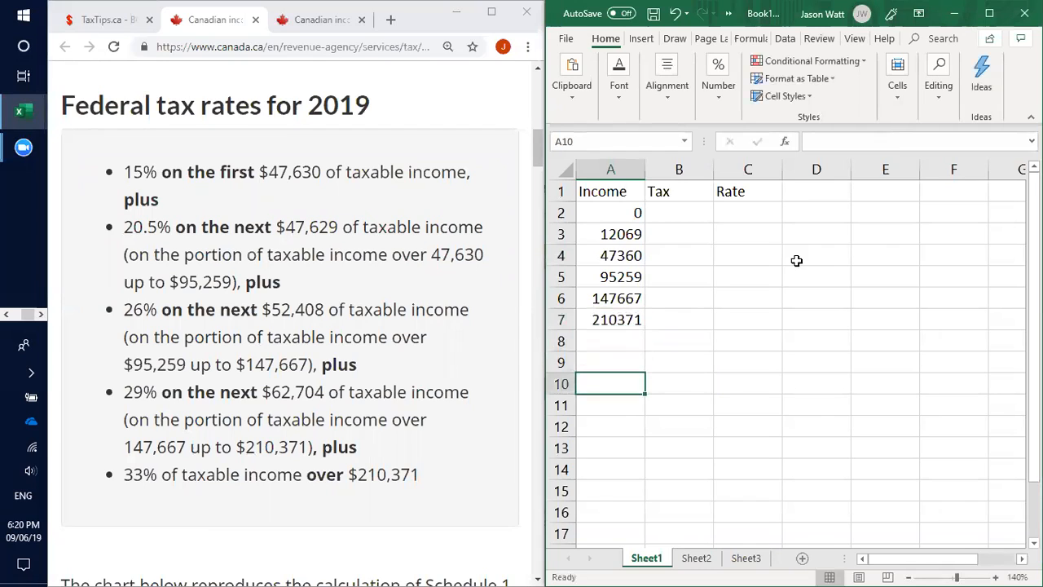
{"action": "type", "text": "Indexing"}
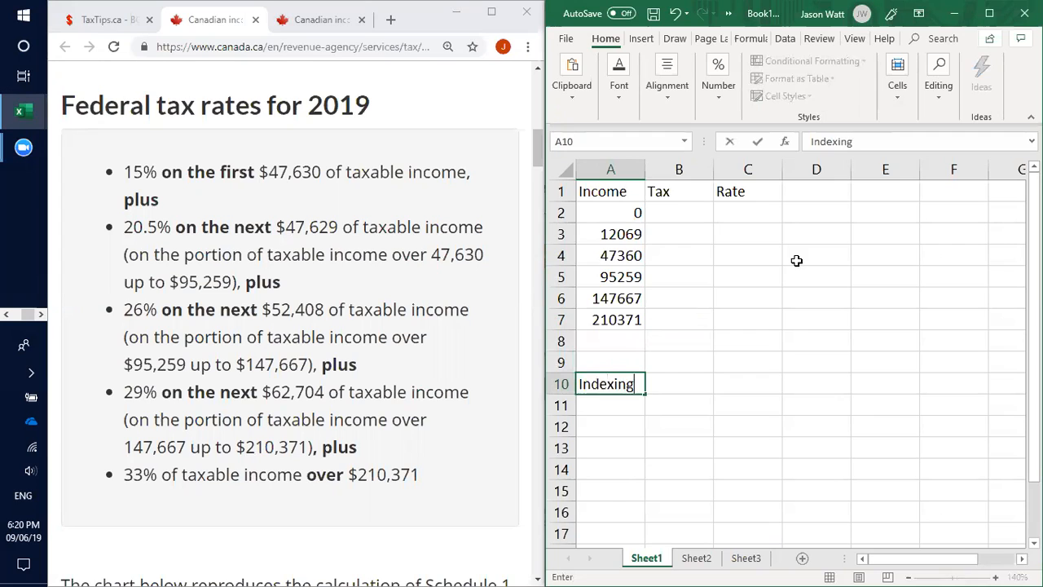
{"action": "key", "text": "Tab"}
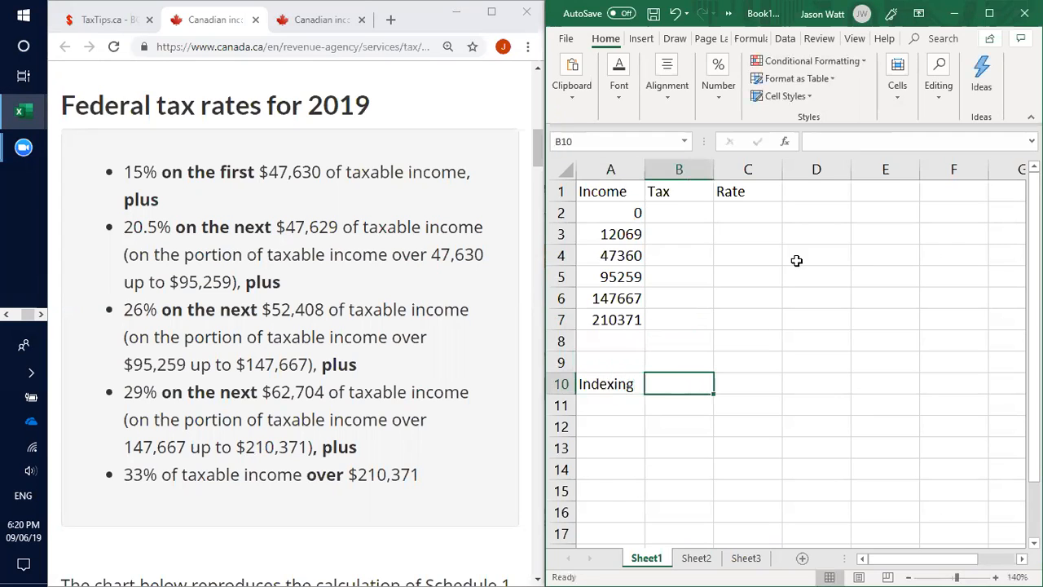
{"action": "type", "text": "0"}
{"action": "key", "text": "Return"}
Step: Set the indexing rate in B10 to 1.9%
{"action": "key", "text": "Up"}
{"action": "key", "text": "Right"}
{"action": "type", "text": "1.9%"}
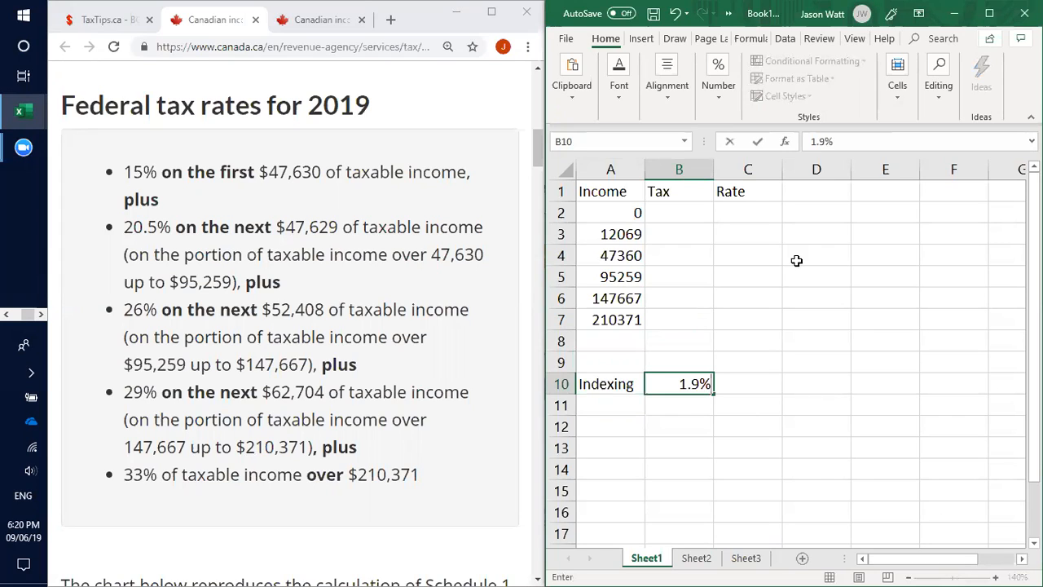
{"action": "key", "text": "Return"}
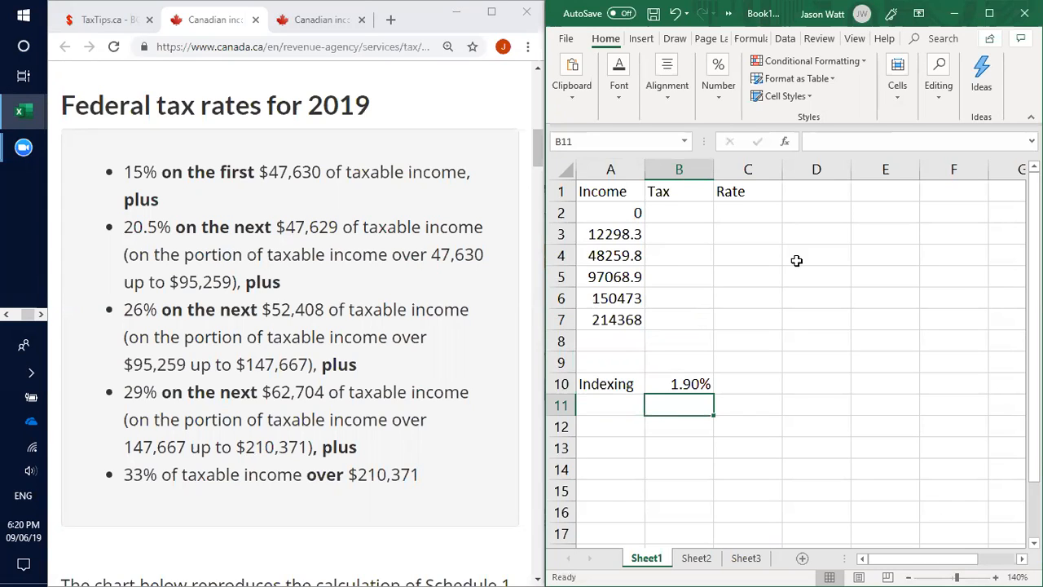
Step: Reset the indexing rate in B10 to 0%
{"action": "key", "text": "Up"}
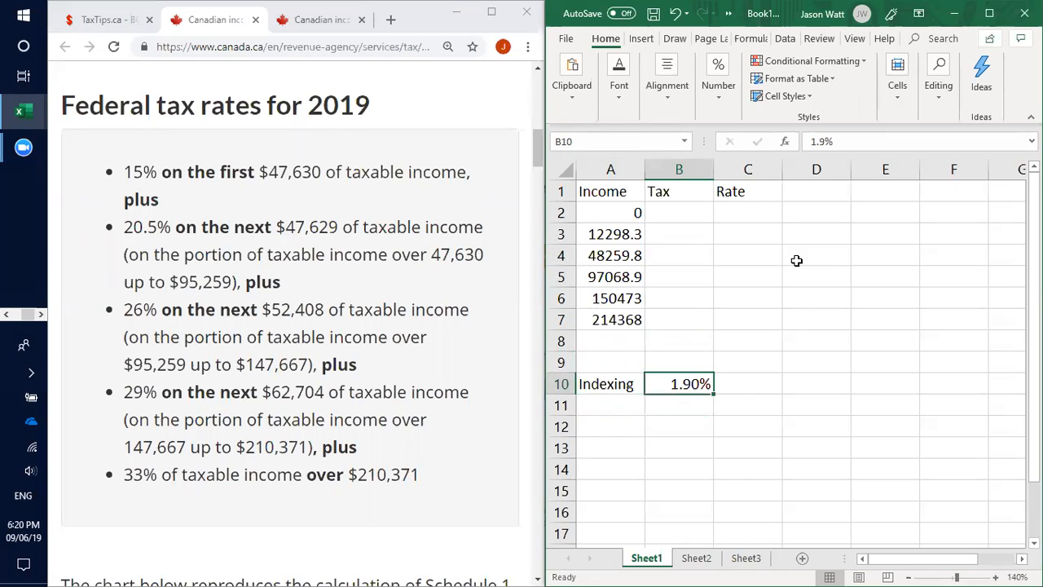
{"action": "type", "text": "0"}
{"action": "key", "text": "Return"}
{"action": "key", "text": "Up"}
{"action": "key", "text": "Up"}
{"action": "key", "text": "Up"}
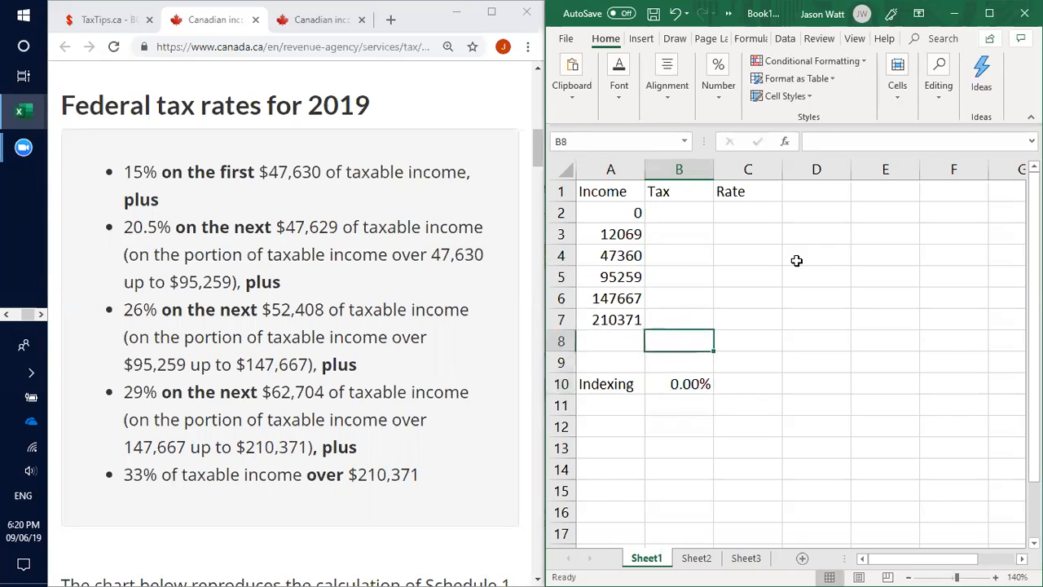
Step: Format the zero income cell A2 as currency with no decimal places
{"action": "left_click", "coordinate": [609, 216]}
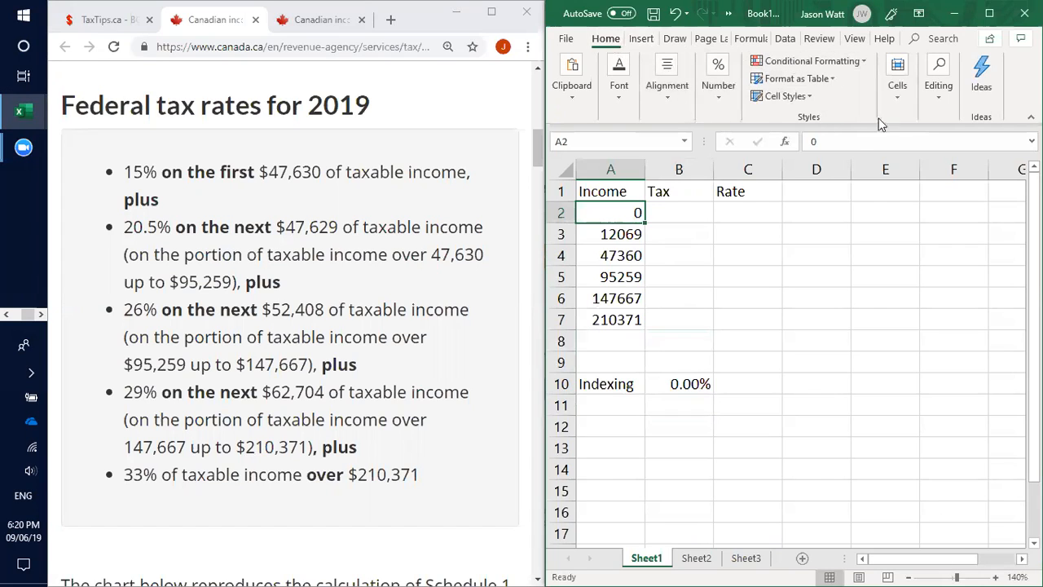
{"action": "right_click", "coordinate": [612, 213]}
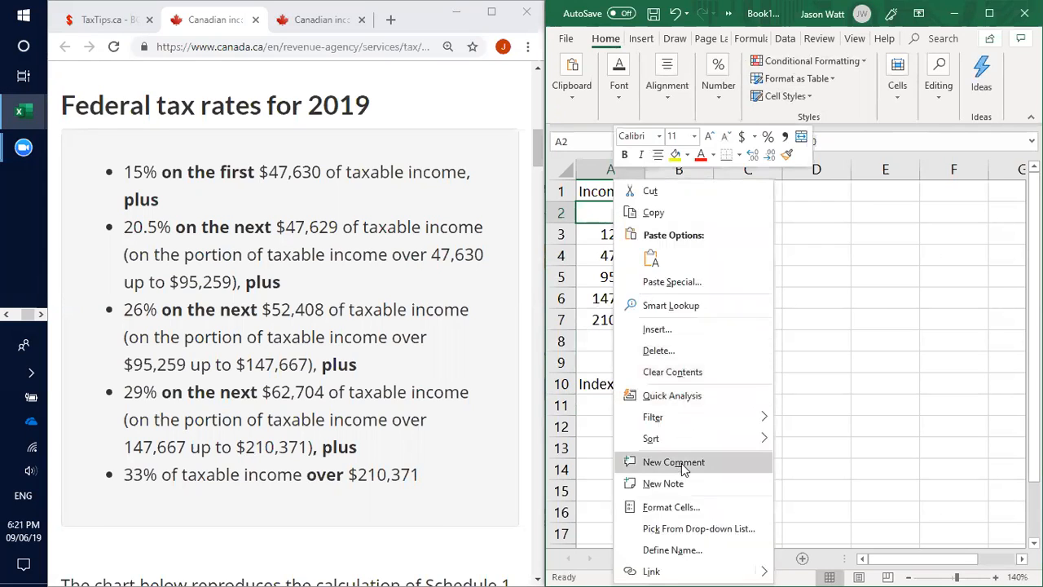
{"action": "key", "text": "Escape"}
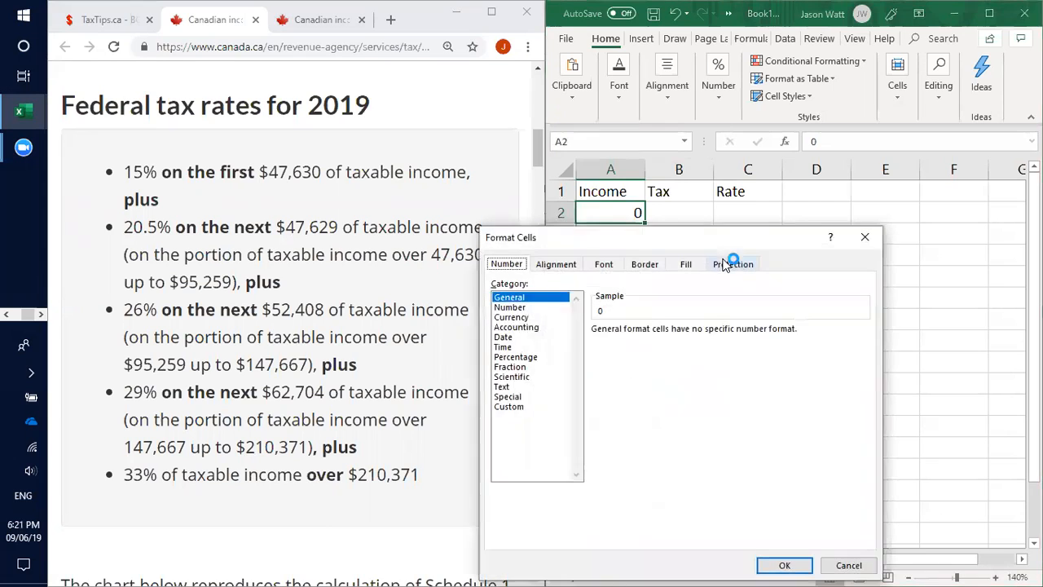
{"action": "left_click", "coordinate": [525, 320]}
{"action": "left_click", "coordinate": [695, 335]}
{"action": "left_click", "coordinate": [695, 335]}
{"action": "left_click", "coordinate": [784, 565]}
{"action": "left_click", "coordinate": [749, 340]}
{"action": "left_click", "coordinate": [612, 214]}
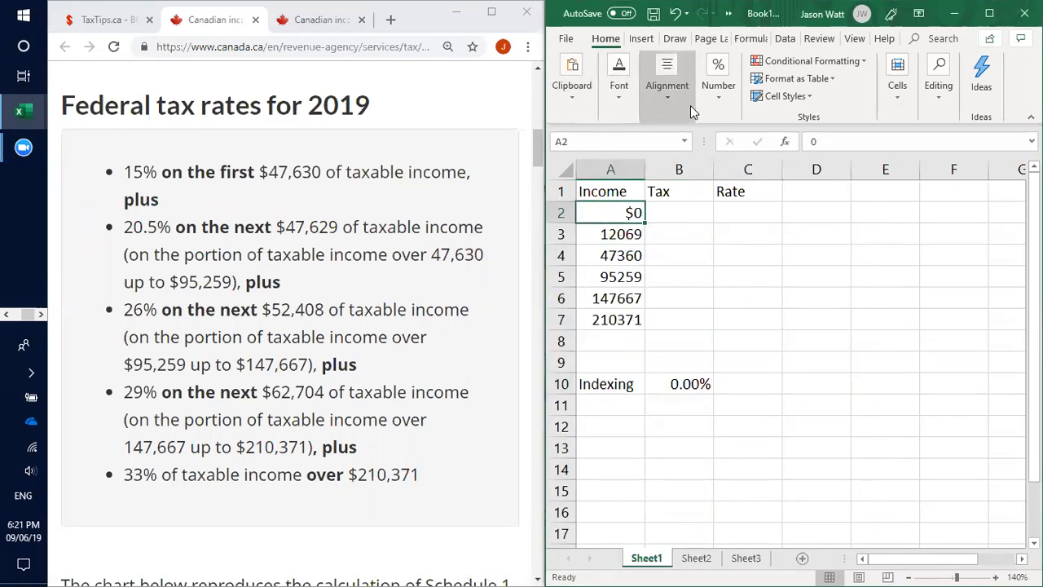
Step: Copy the currency format of A2 to the income and tax cells A2:B7, keeping the workbook beside the browser
{"action": "left_click", "coordinate": [990, 13]}
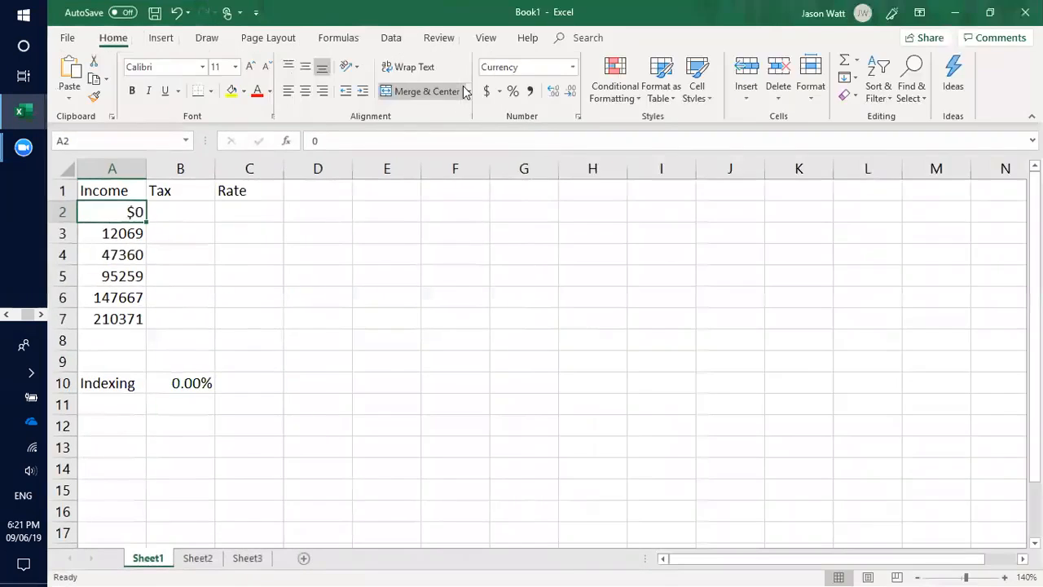
{"action": "left_click", "coordinate": [94, 96]}
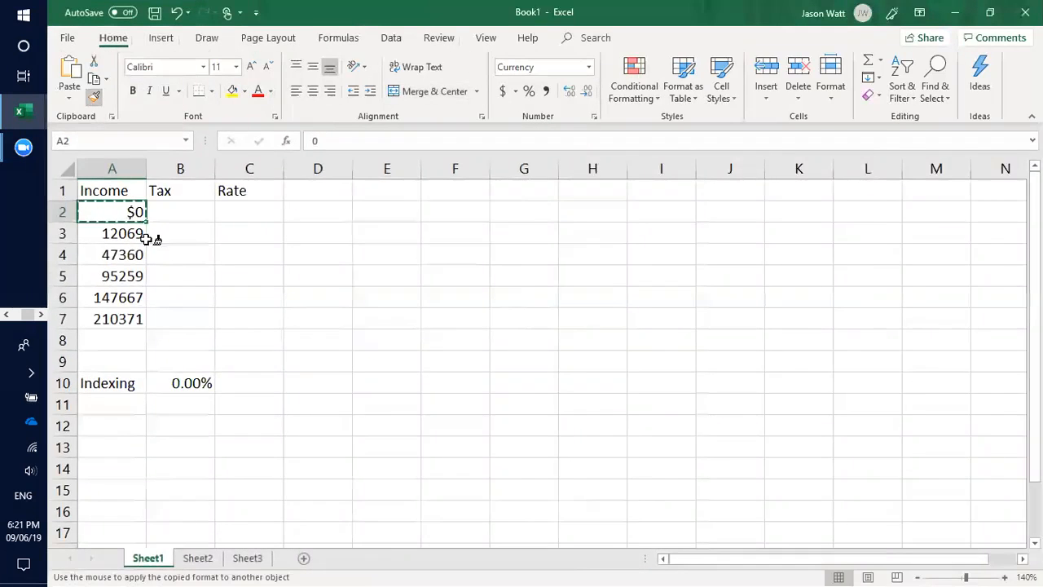
{"action": "left_click_drag", "start_coordinate": [117, 215], "coordinate": [168, 316]}
{"action": "left_click", "coordinate": [270, 311]}
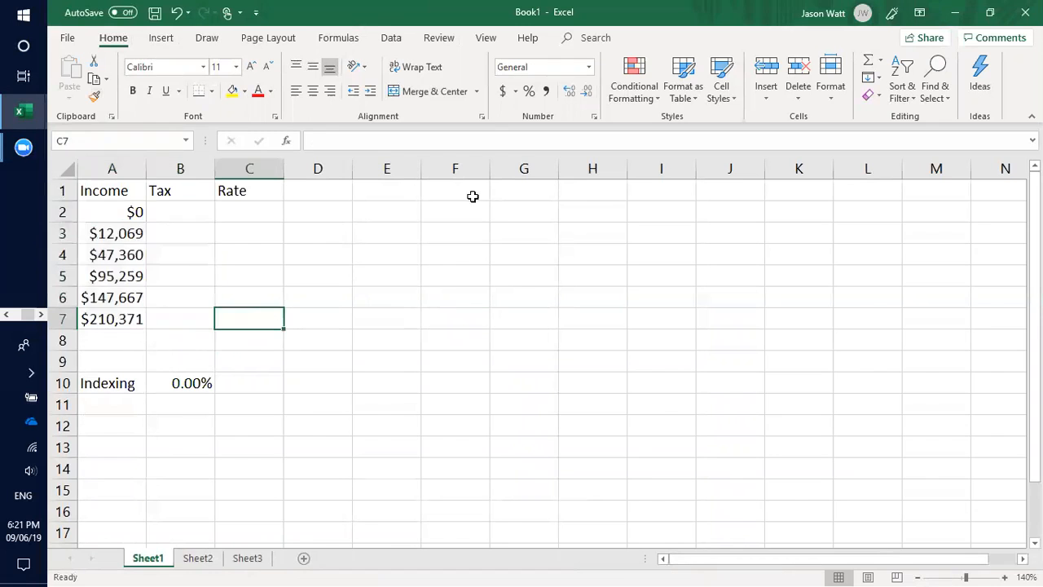
{"action": "left_click", "coordinate": [989, 14]}
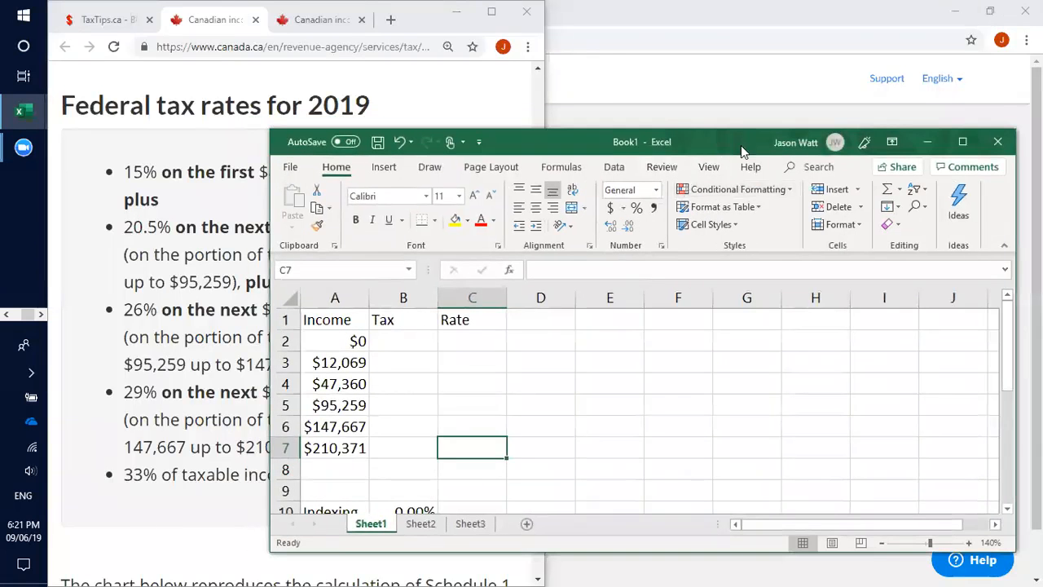
{"action": "left_click_drag", "start_coordinate": [741, 151], "coordinate": [1042, 155]}
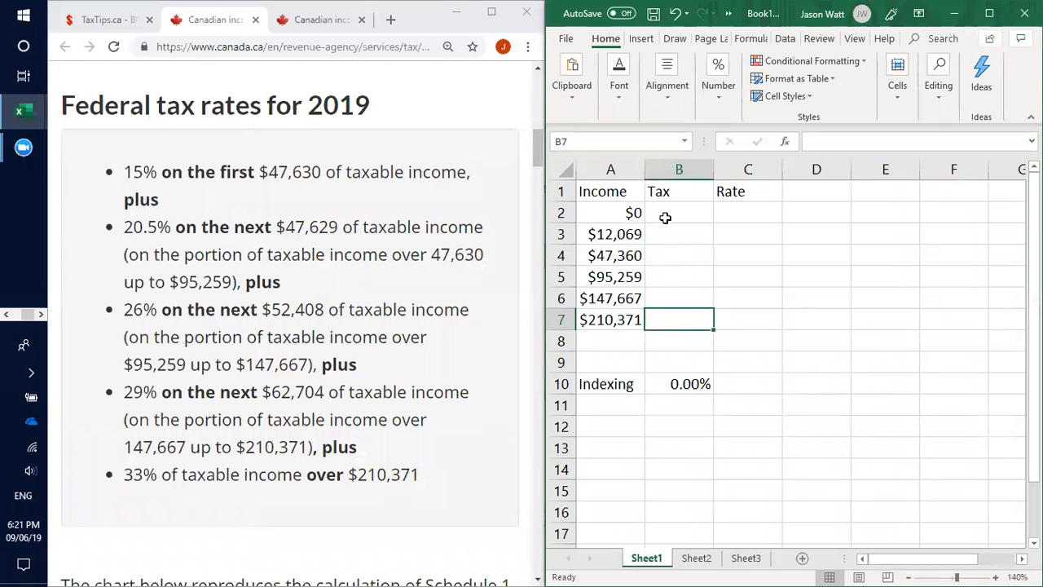
Step: Format the Rate cells C2:C7 as percentages
{"action": "left_click", "coordinate": [665, 218]}
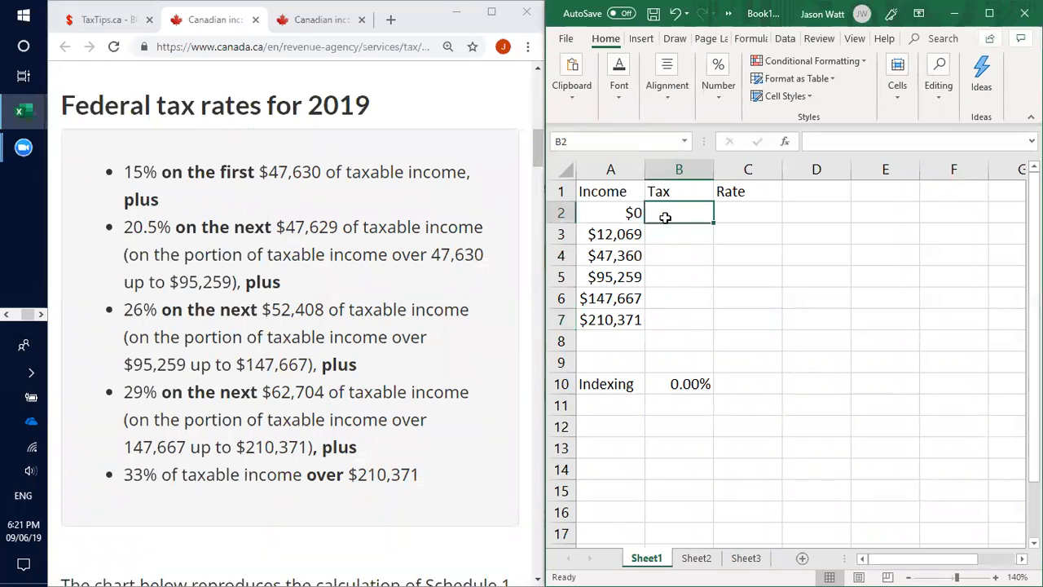
{"action": "left_click", "coordinate": [723, 212]}
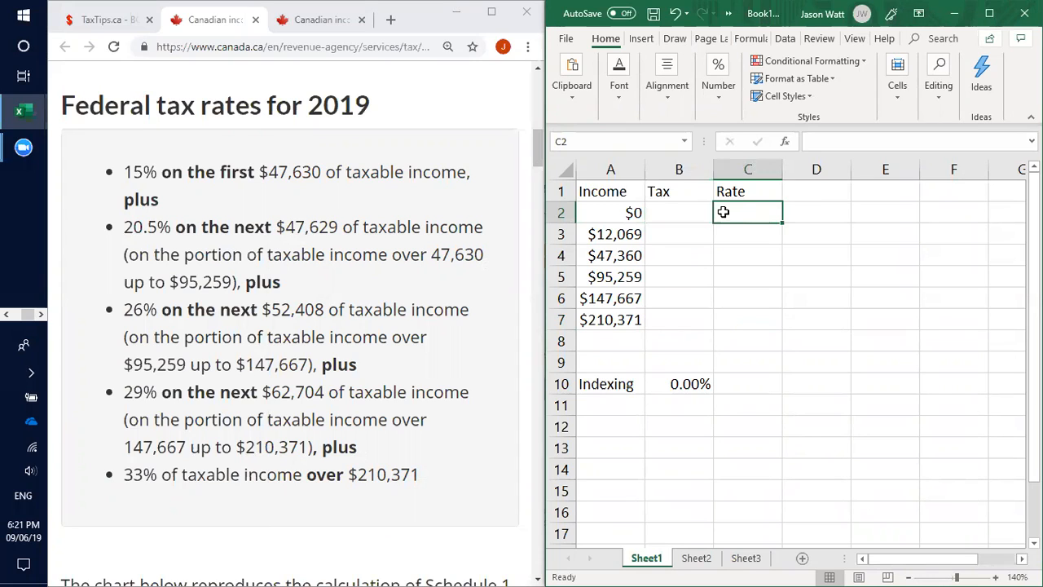
{"action": "left_click_drag", "start_coordinate": [731, 214], "coordinate": [739, 326]}
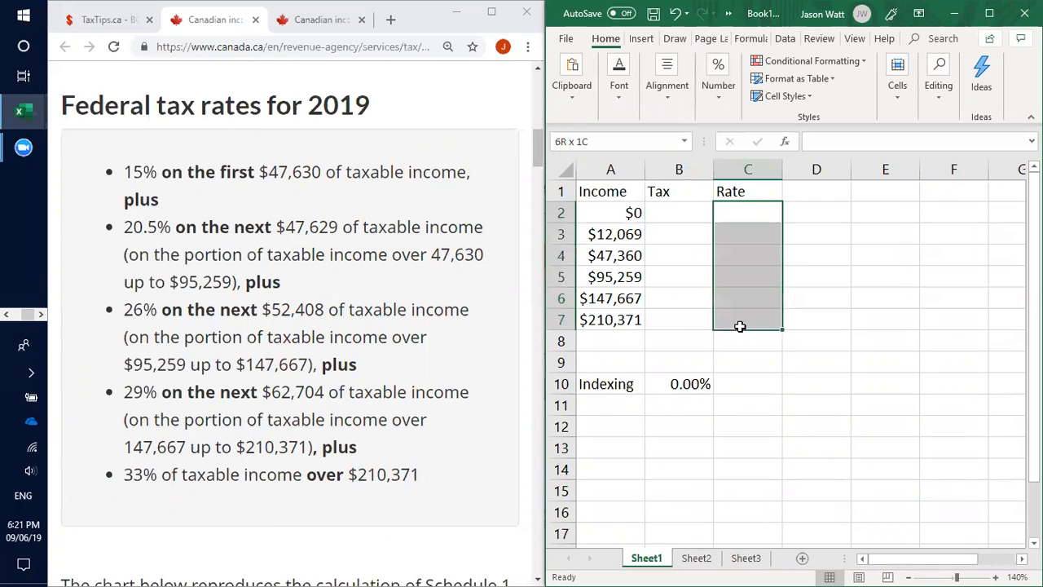
{"action": "left_click", "coordinate": [718, 73]}
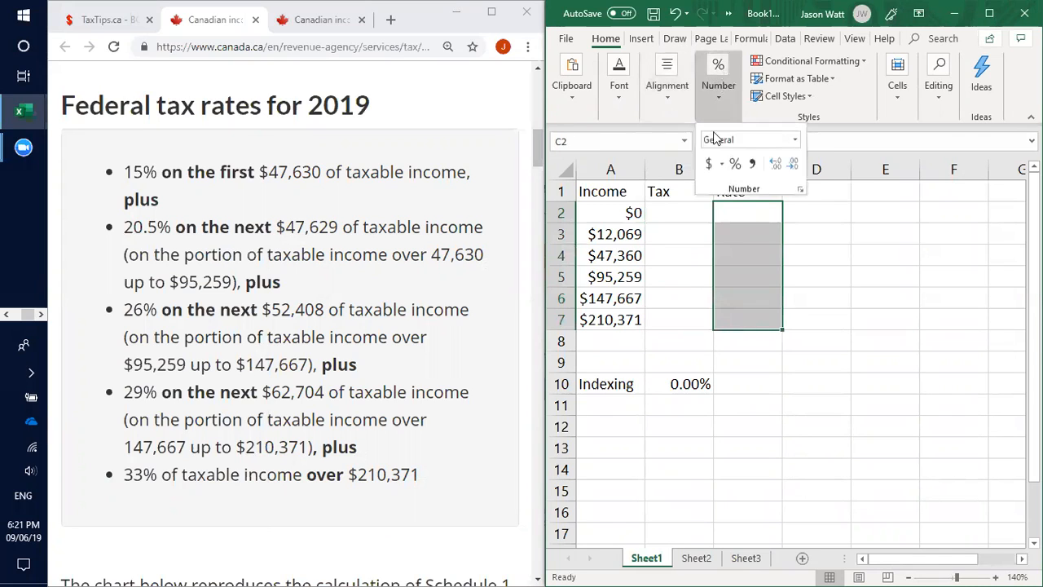
{"action": "left_click", "coordinate": [736, 165]}
Step: Enter the bracket rates 0%, 15%, 20.5%, 26%, 29% and 33% in C2:C7
{"action": "left_click", "coordinate": [757, 210]}
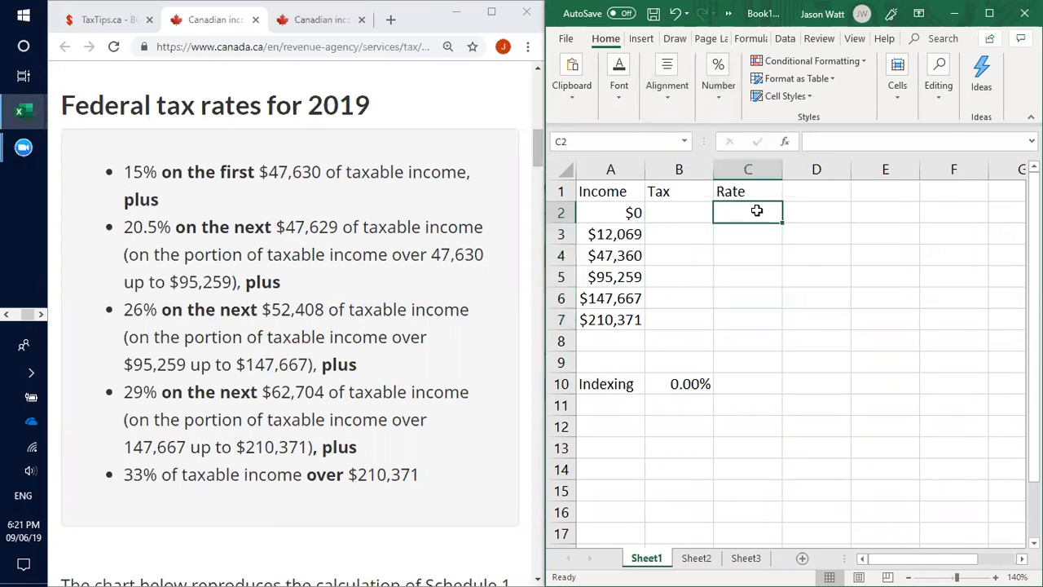
{"action": "type", "text": "0"}
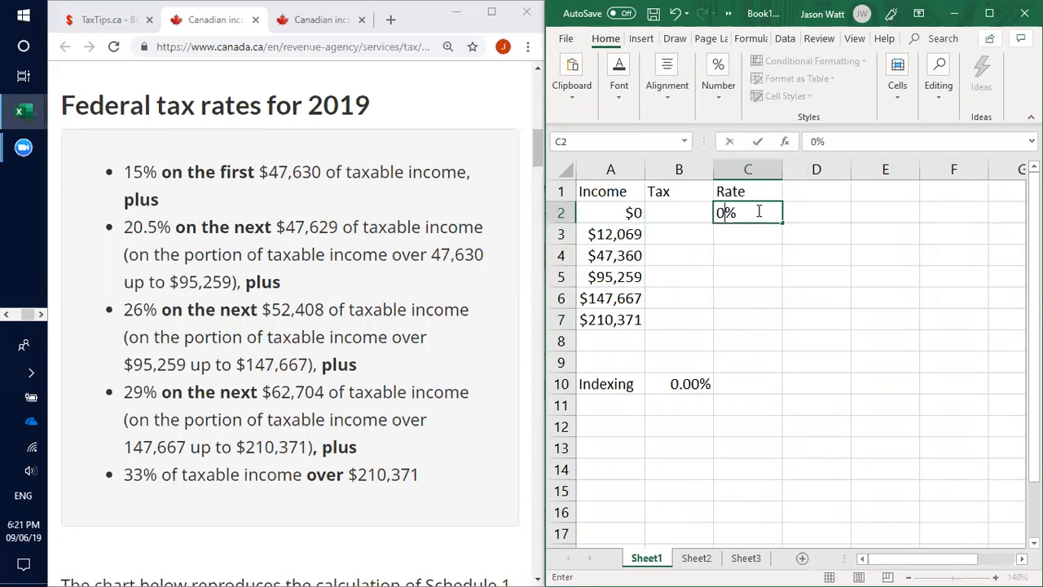
{"action": "key", "text": "Return"}
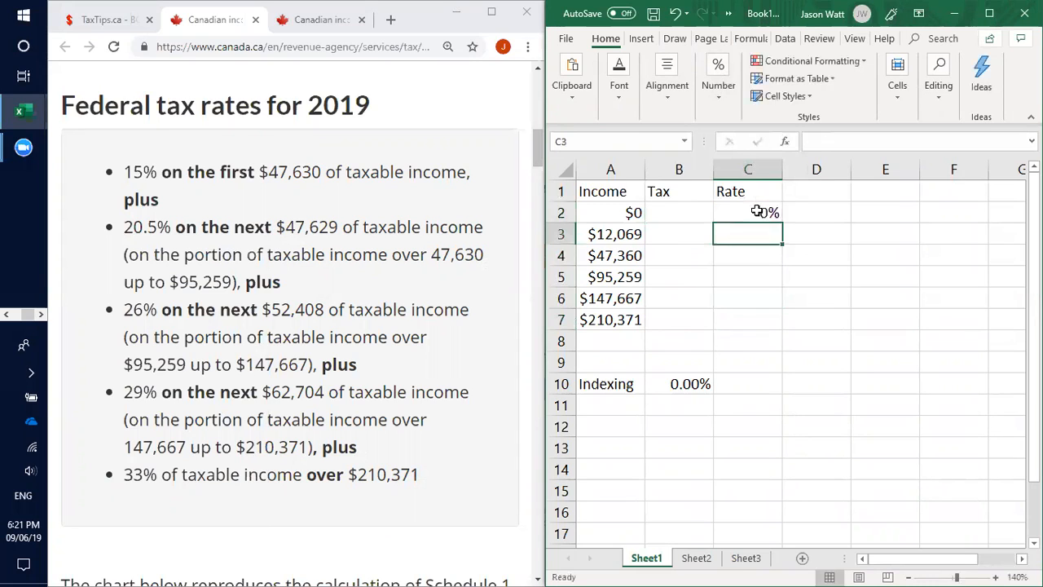
{"action": "type", "text": "15"}
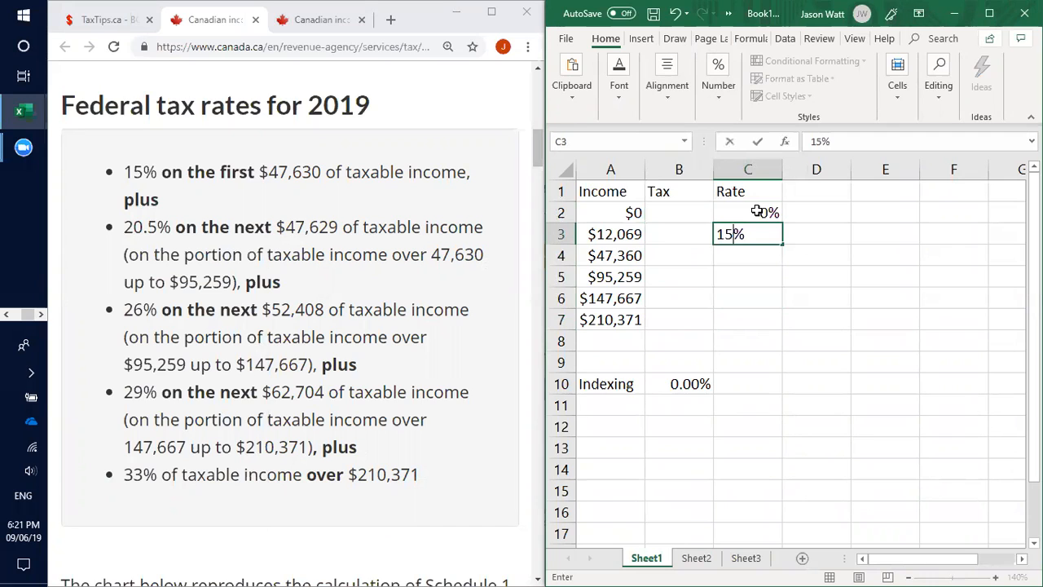
{"action": "key", "text": "Return"}
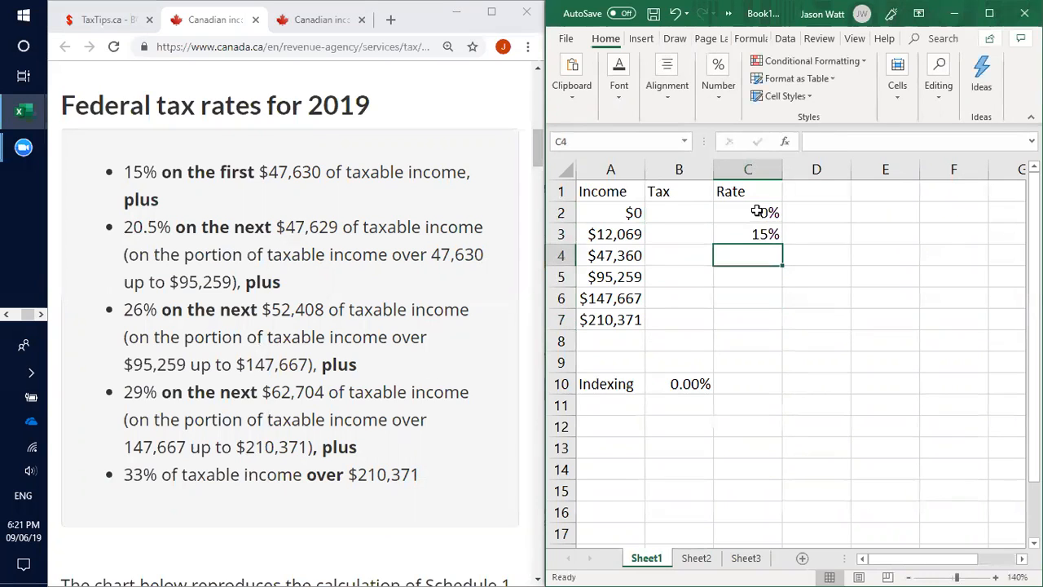
{"action": "type", "text": "20.5"}
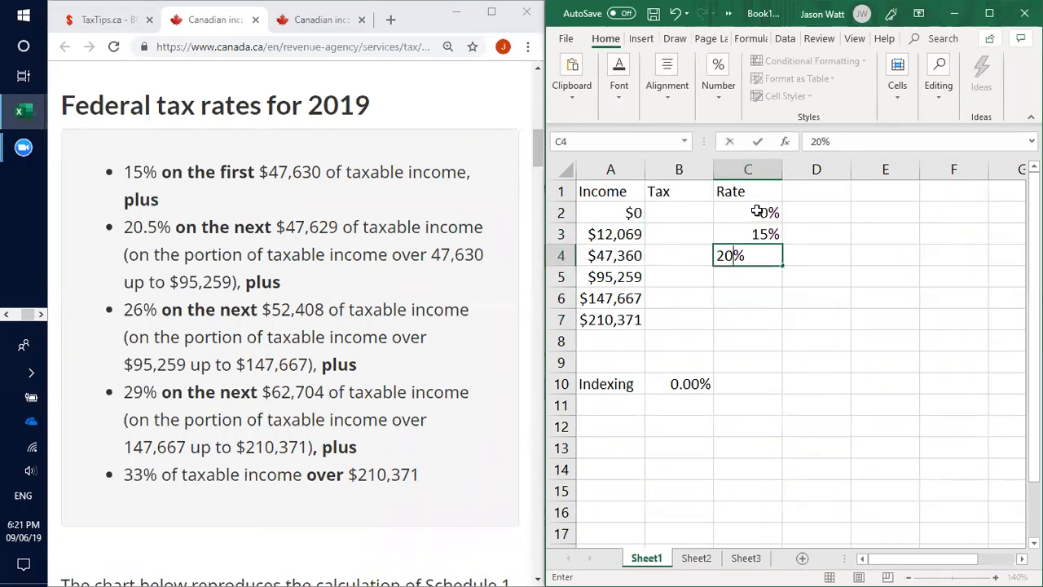
{"action": "key", "text": "Return"}
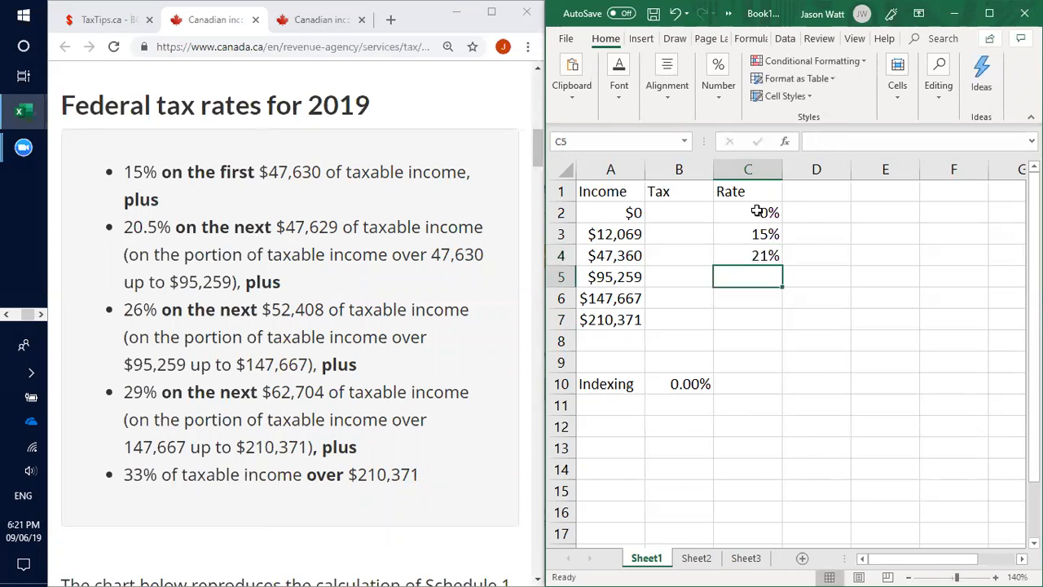
{"action": "type", "text": "26"}
{"action": "key", "text": "Return"}
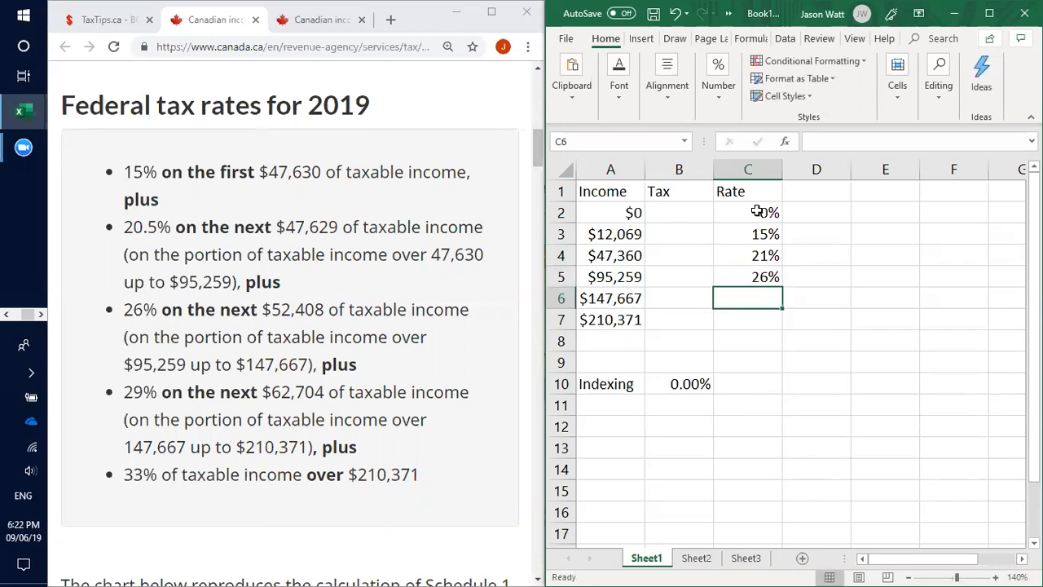
{"action": "type", "text": "29"}
{"action": "key", "text": "Return"}
{"action": "type", "text": "33"}
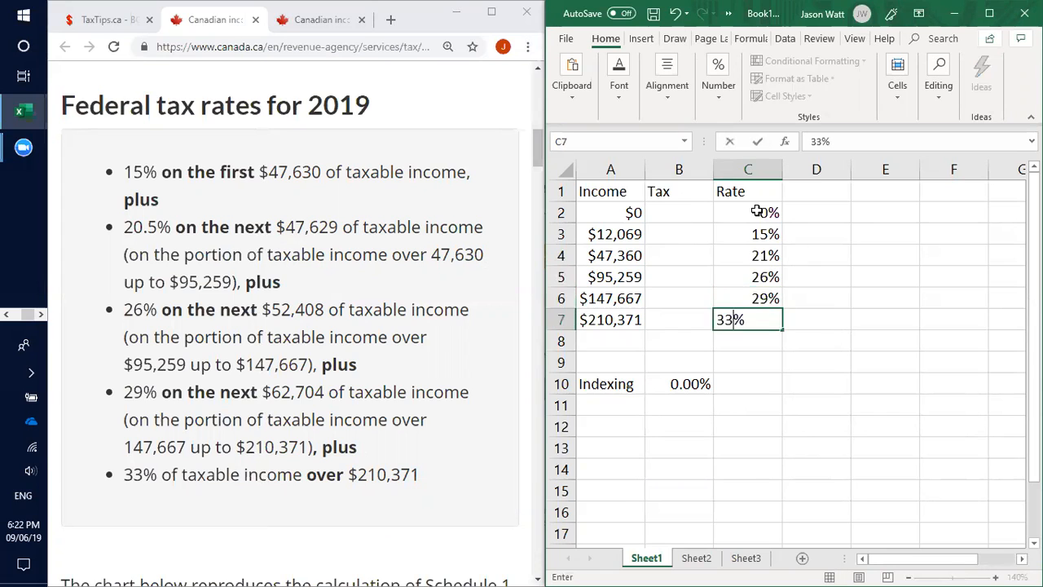
{"action": "key", "text": "Return"}
Step: Set the percentage format of the rates in C2:C7 to one decimal place
{"action": "left_click_drag", "start_coordinate": [738, 213], "coordinate": [747, 311]}
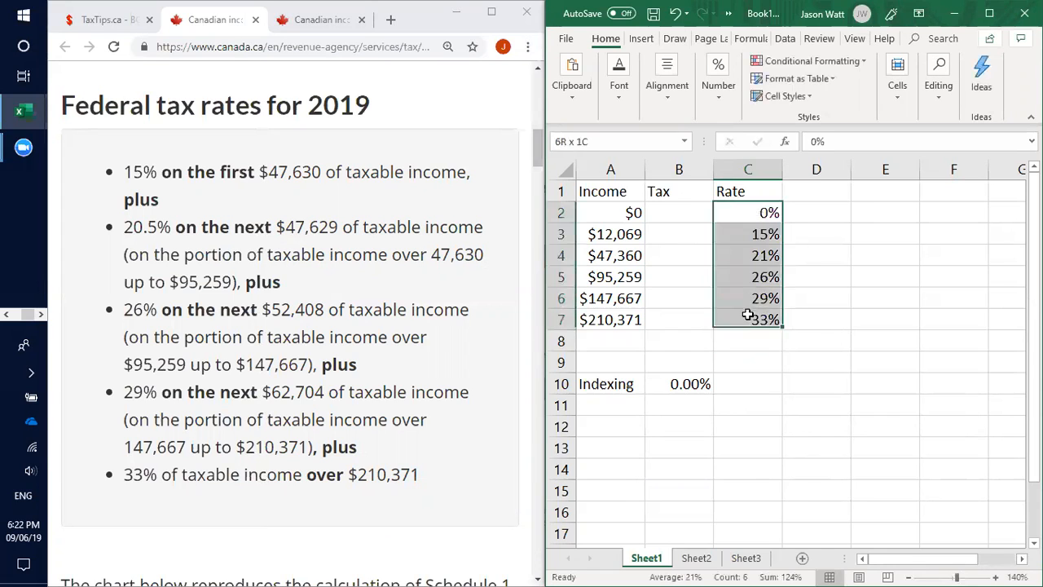
{"action": "right_click", "coordinate": [742, 221]}
{"action": "left_click", "coordinate": [805, 506]}
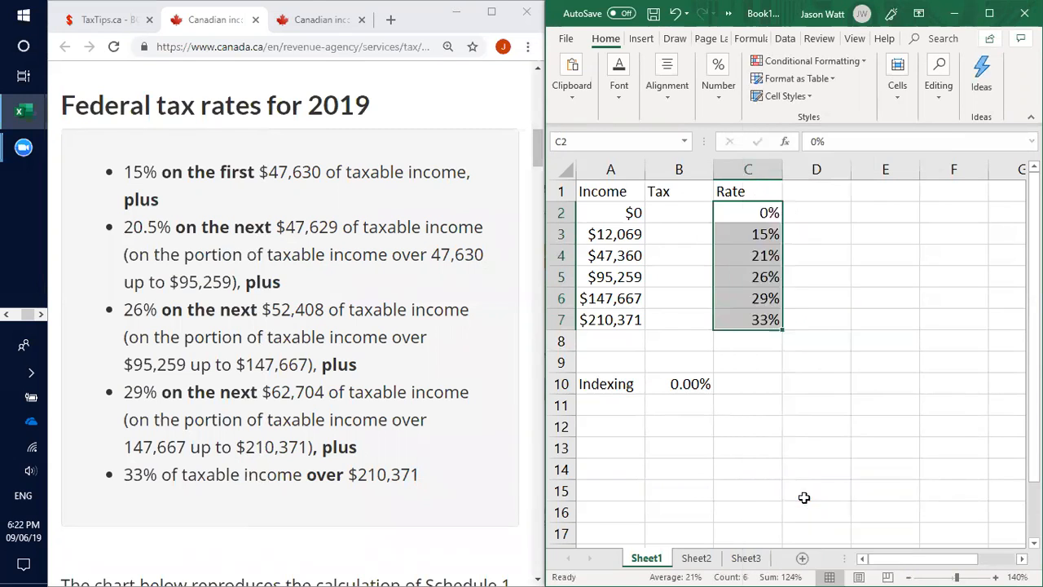
{"action": "left_click", "coordinate": [819, 326]}
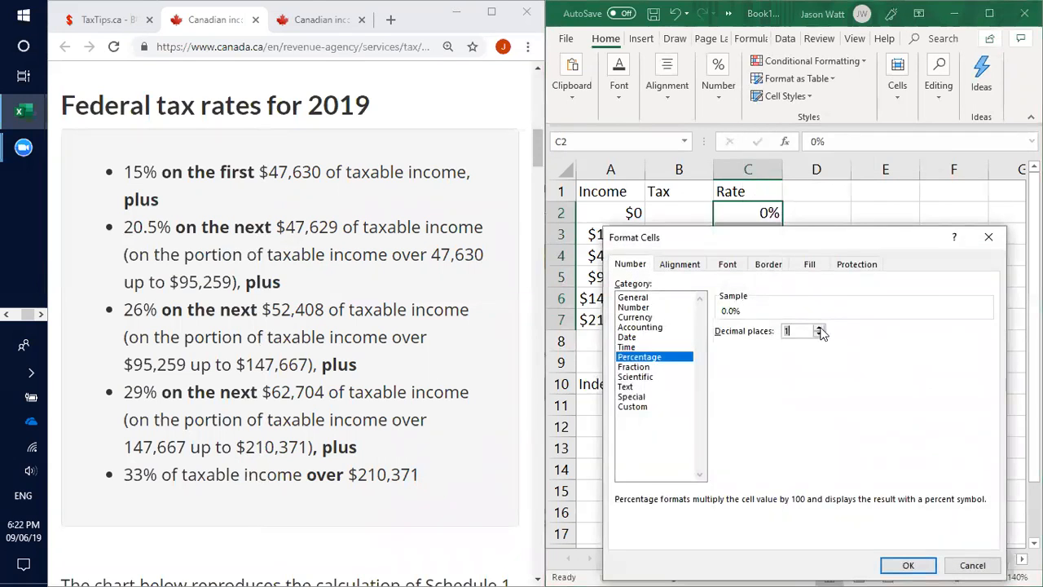
{"action": "left_click", "coordinate": [906, 566]}
{"action": "left_click", "coordinate": [804, 404]}
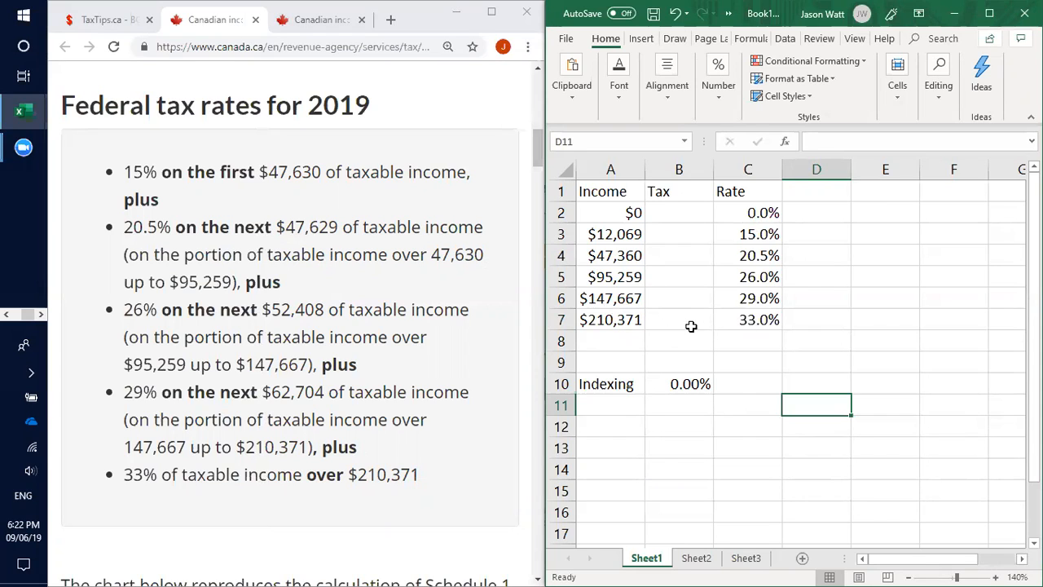
Step: Enter the formula =(A7-A6)*C6-B6 in B7 for the tax at the top income threshold
{"action": "left_click", "coordinate": [615, 299]}
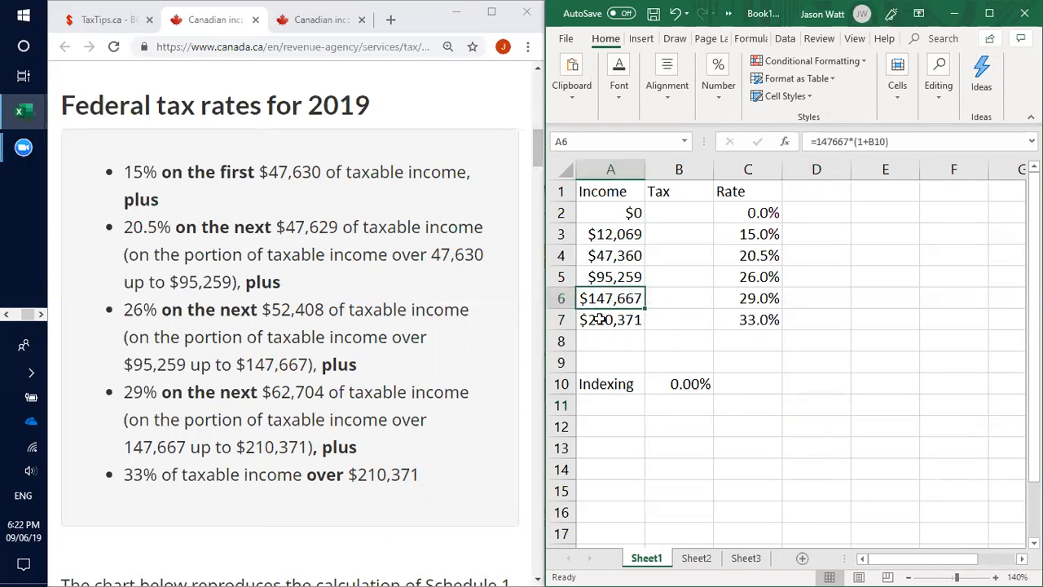
{"action": "left_click", "coordinate": [590, 320]}
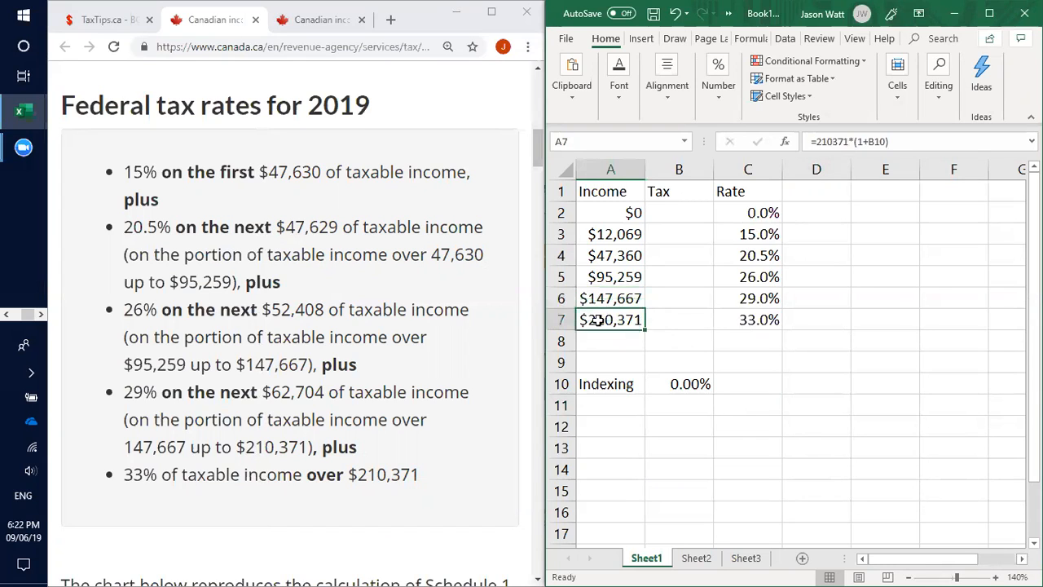
{"action": "left_click", "coordinate": [694, 317]}
{"action": "type", "text": "="}
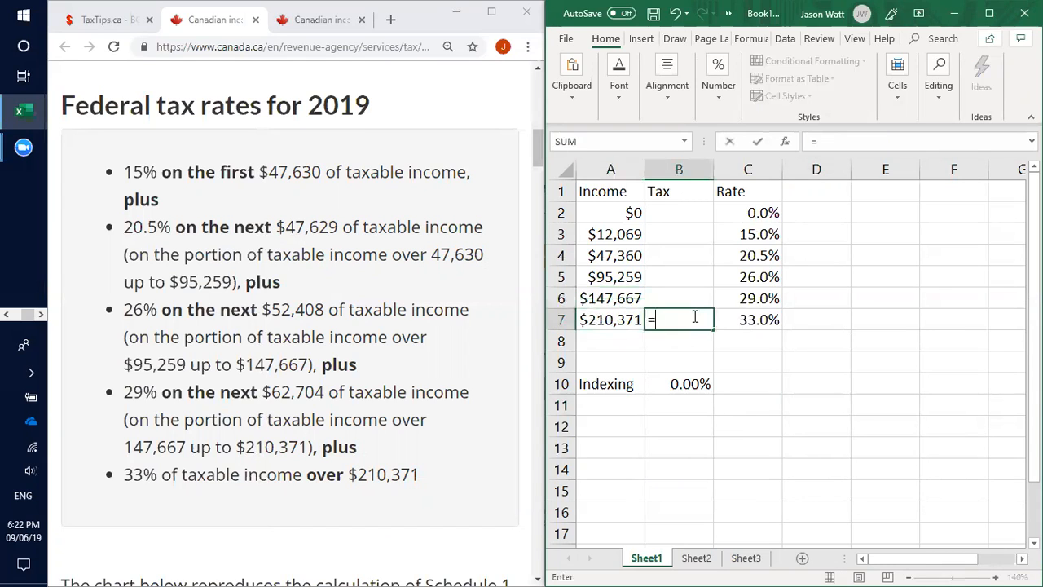
{"action": "type", "text": "("}
{"action": "left_click", "coordinate": [607, 320]}
{"action": "type", "text": "-"}
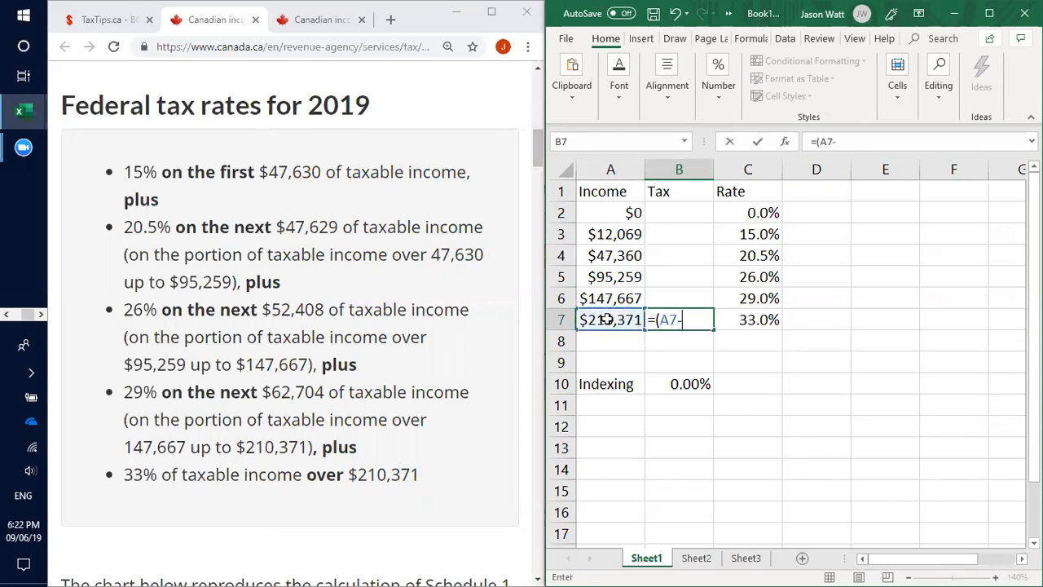
{"action": "left_click", "coordinate": [611, 299]}
{"action": "type", "text": ")"}
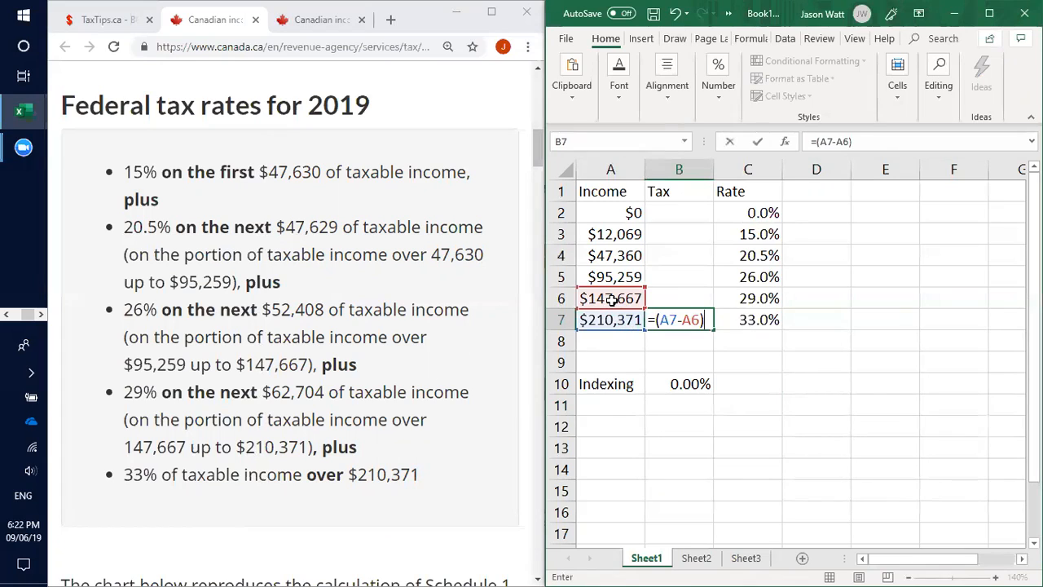
{"action": "type", "text": "*"}
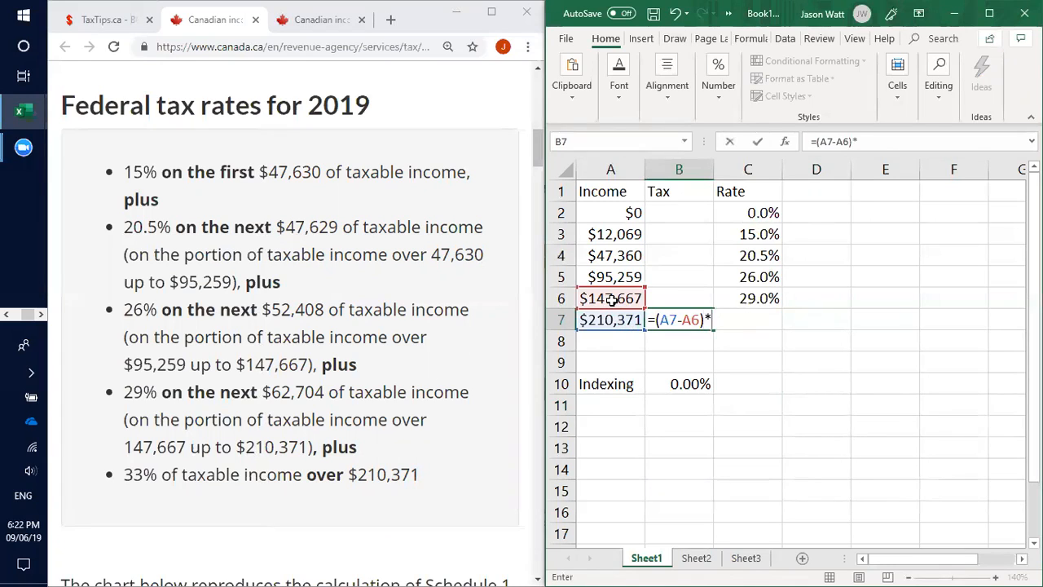
{"action": "left_click", "coordinate": [760, 298]}
{"action": "type", "text": "-"}
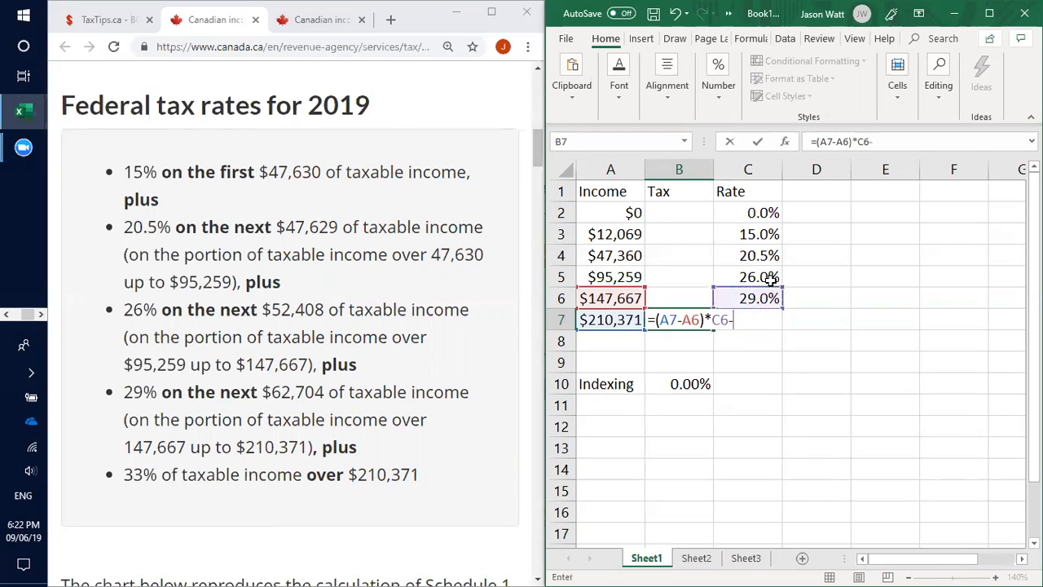
{"action": "left_click", "coordinate": [680, 295]}
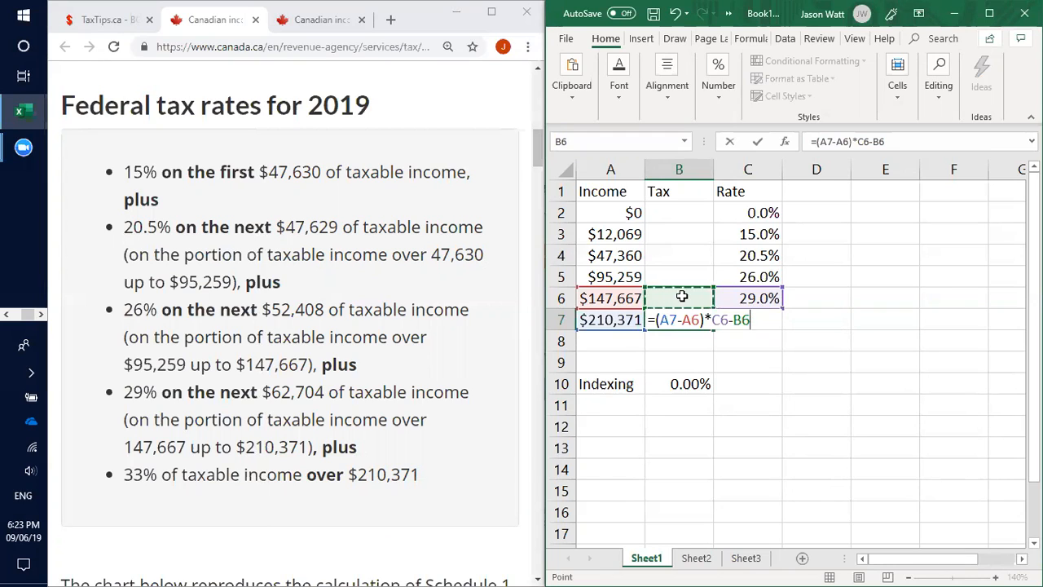
{"action": "key", "text": "Return"}
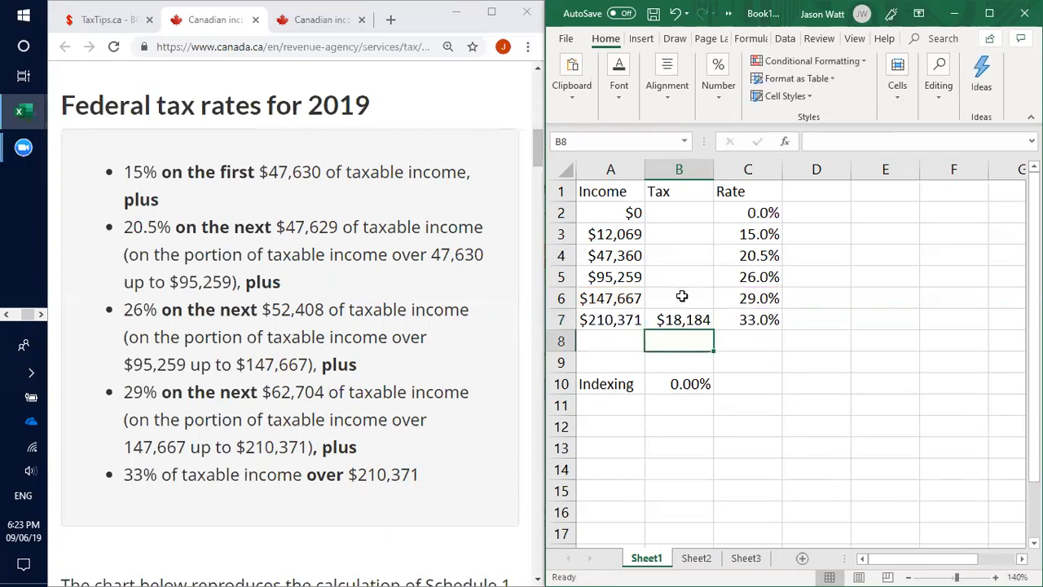
Step: Examine the tax formula in B7 and the income and rate cells A7, A6 and C6 it refers to
{"action": "left_click", "coordinate": [638, 363]}
{"action": "left_click", "coordinate": [683, 319]}
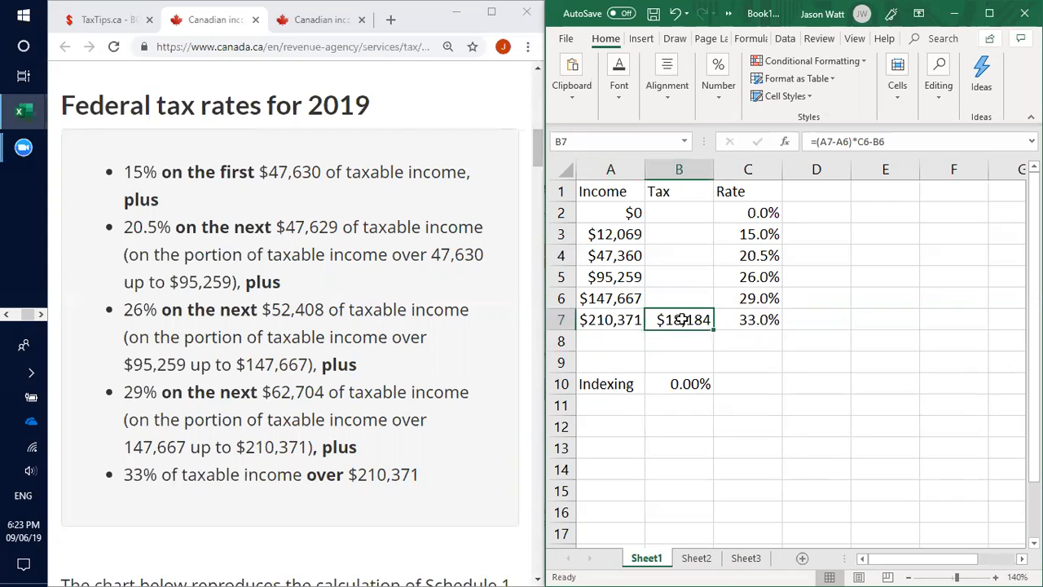
{"action": "left_click", "coordinate": [607, 320]}
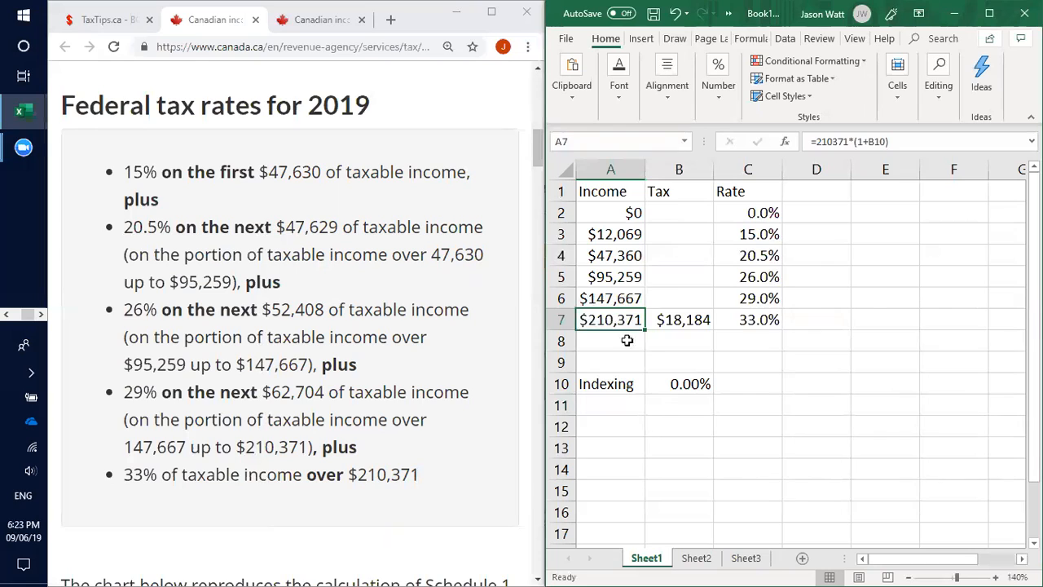
{"action": "left_click", "coordinate": [612, 302]}
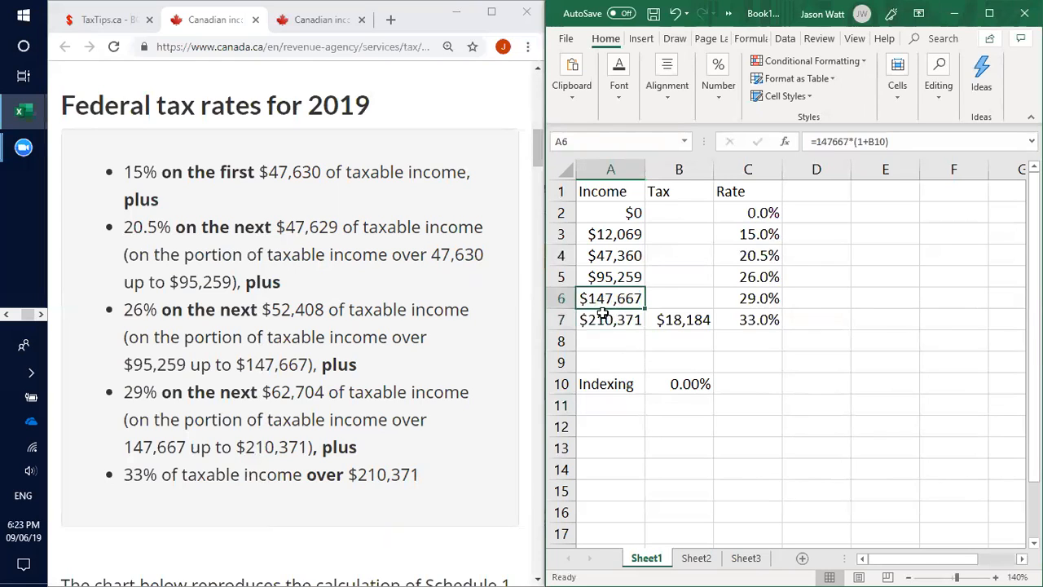
{"action": "left_click", "coordinate": [609, 316]}
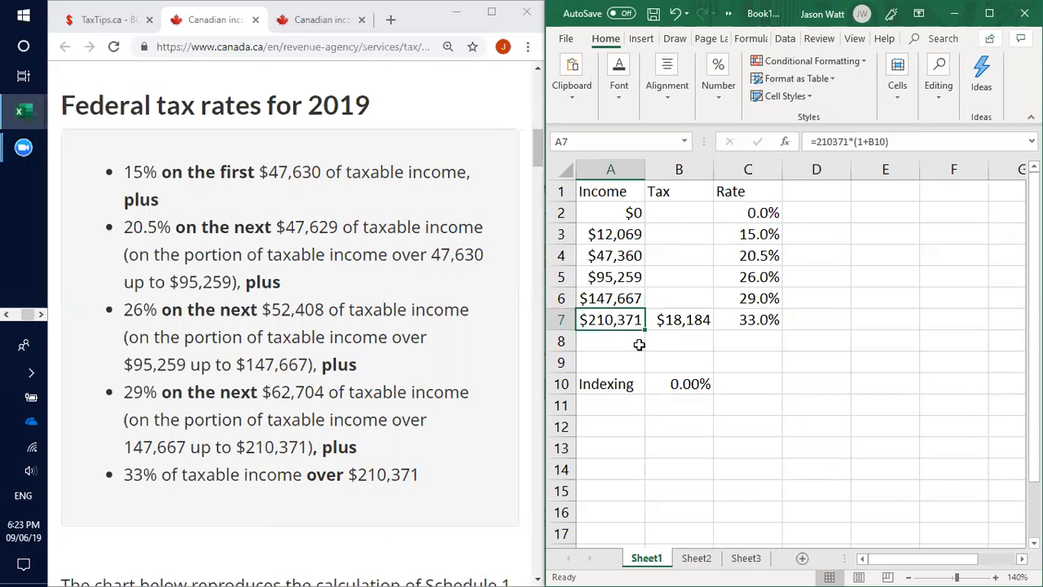
{"action": "left_click", "coordinate": [729, 359]}
{"action": "left_click", "coordinate": [754, 299]}
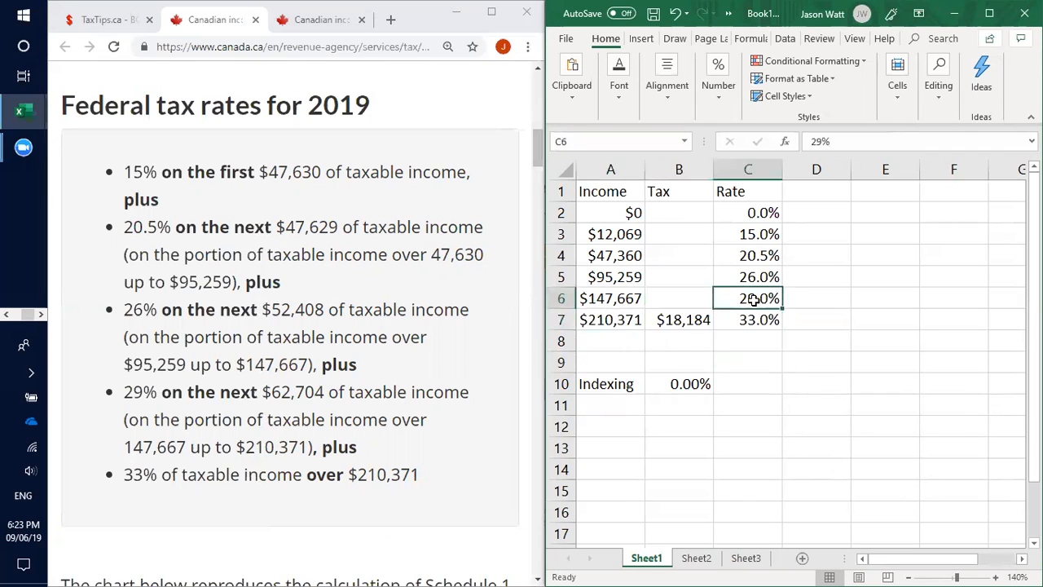
{"action": "left_click", "coordinate": [686, 358]}
Step: Correct the tax formula in B7 to =(A7-A6)*C6+B6 so the previous bracket's tax is added
{"action": "left_click", "coordinate": [677, 320]}
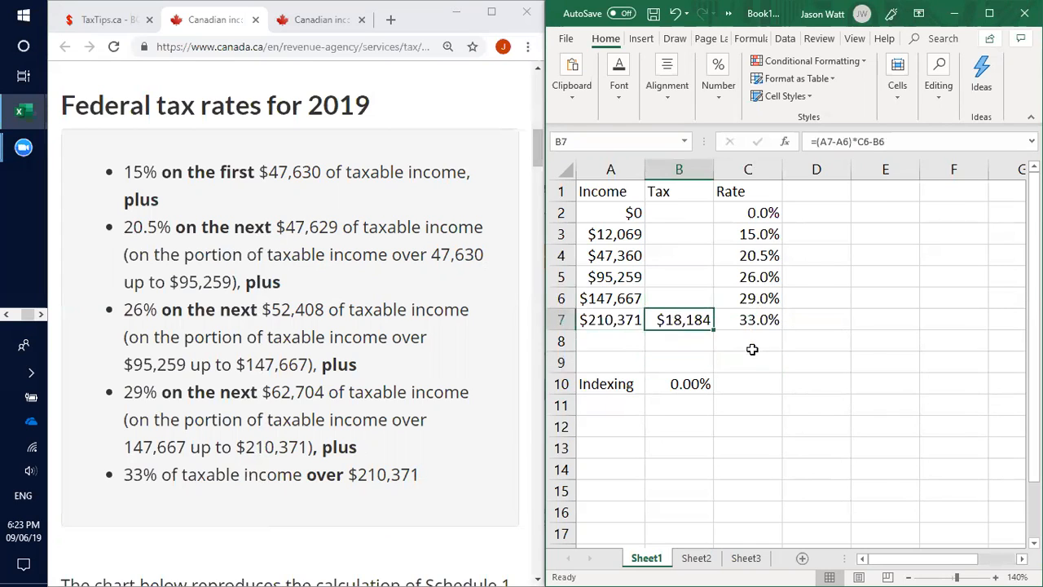
{"action": "left_click", "coordinate": [682, 57]}
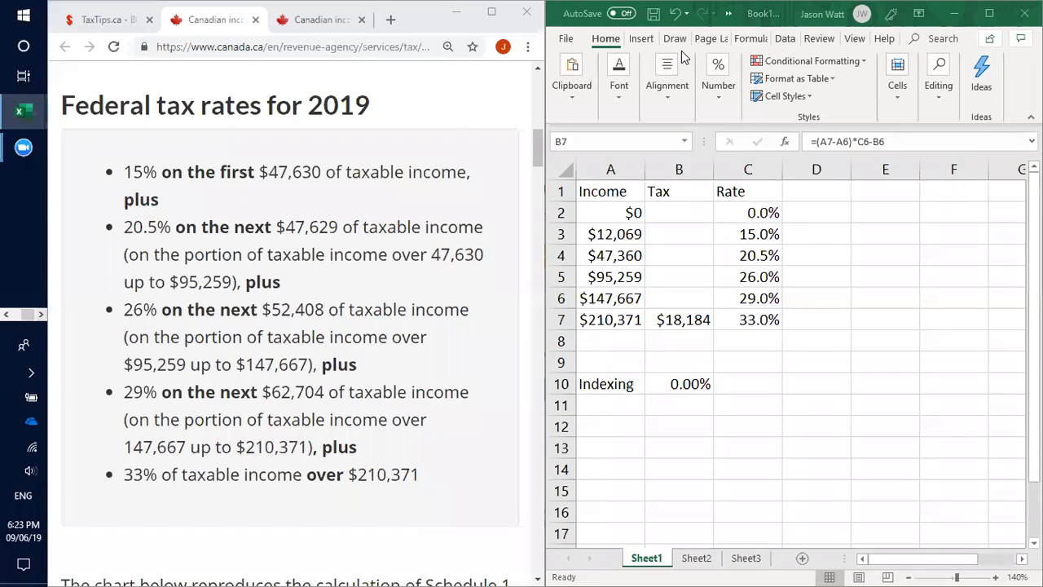
{"action": "left_click", "coordinate": [899, 144]}
{"action": "left_click", "coordinate": [874, 141]}
{"action": "key", "text": "BackSpace"}
{"action": "type", "text": "+"}
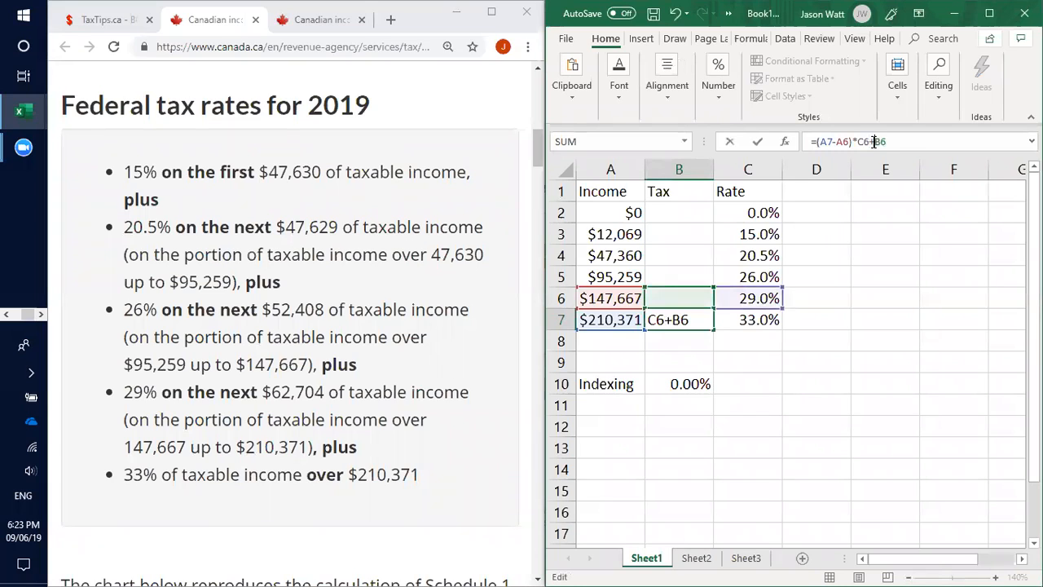
{"action": "key", "text": "Return"}
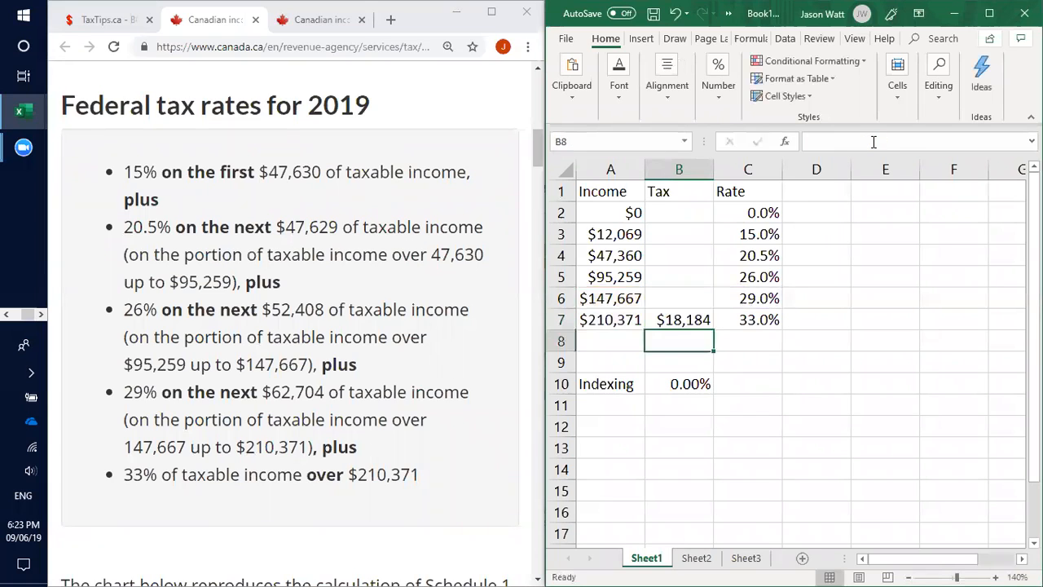
Step: Fill the tax formula from B7 upward through B3
{"action": "left_click", "coordinate": [691, 321]}
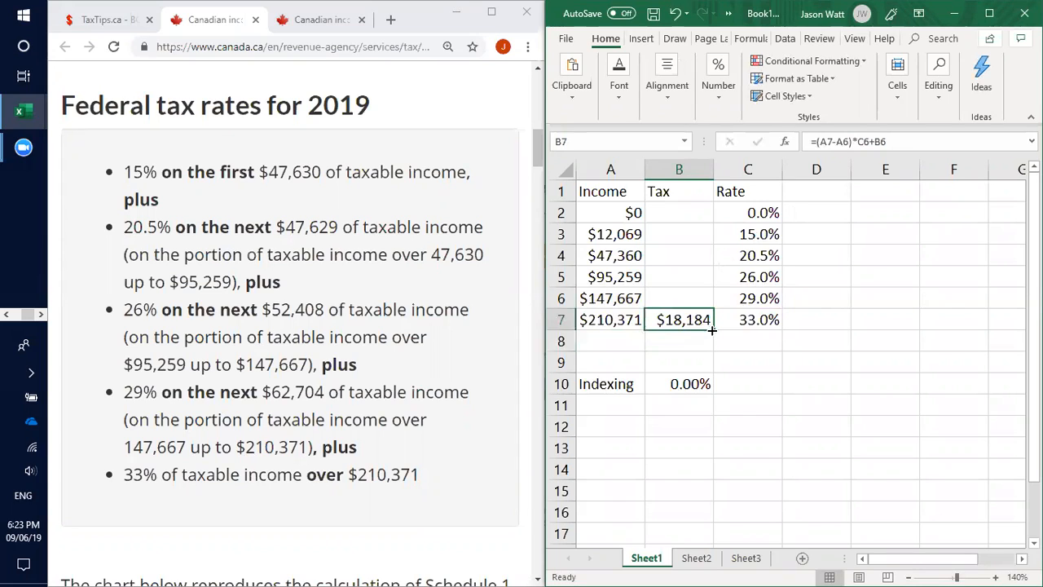
{"action": "left_click_drag", "start_coordinate": [713, 330], "coordinate": [706, 234]}
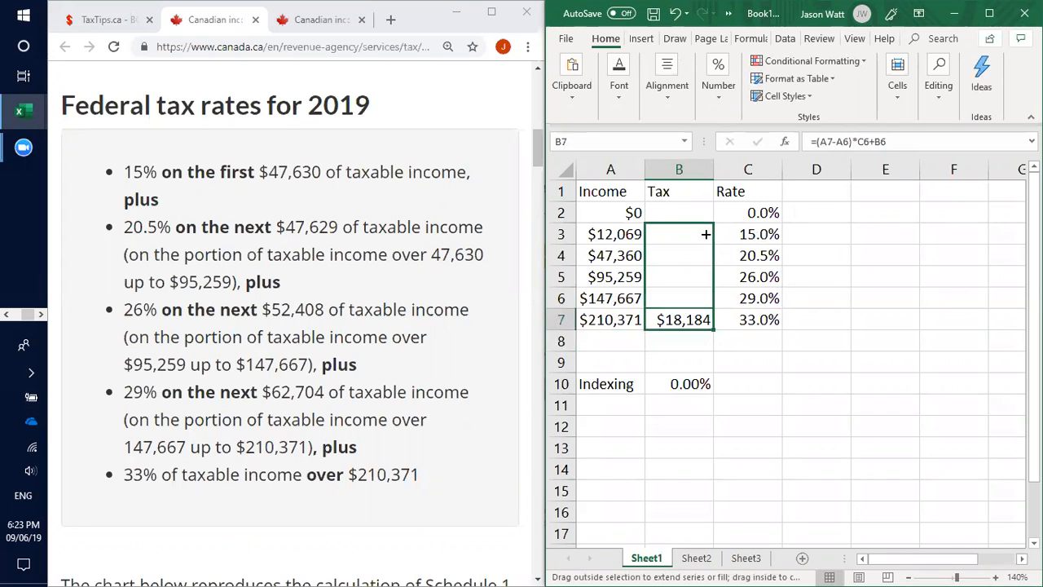
{"action": "left_click_drag", "start_coordinate": [706, 234], "coordinate": [701, 228]}
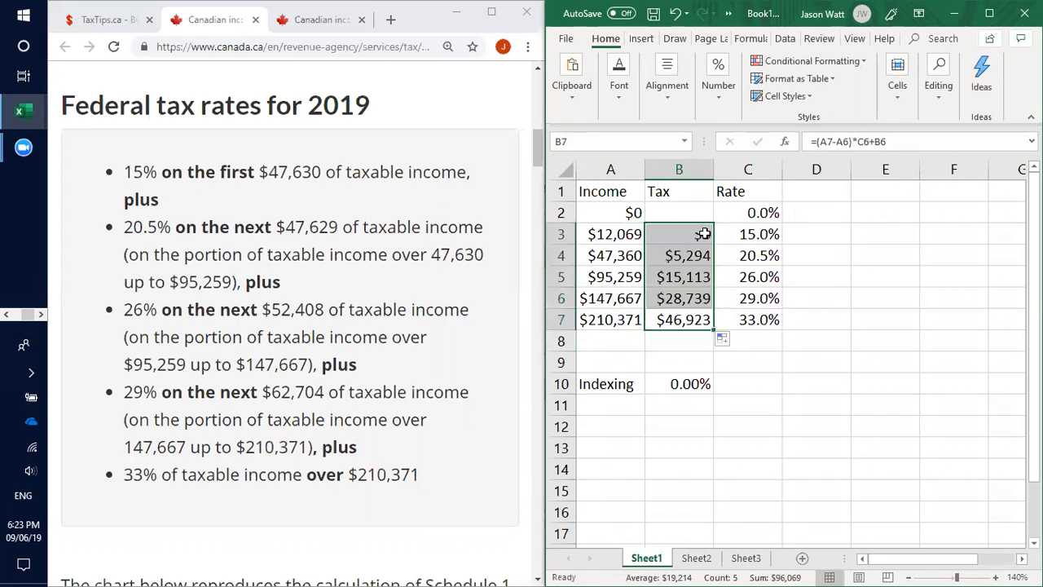
{"action": "left_click", "coordinate": [765, 400]}
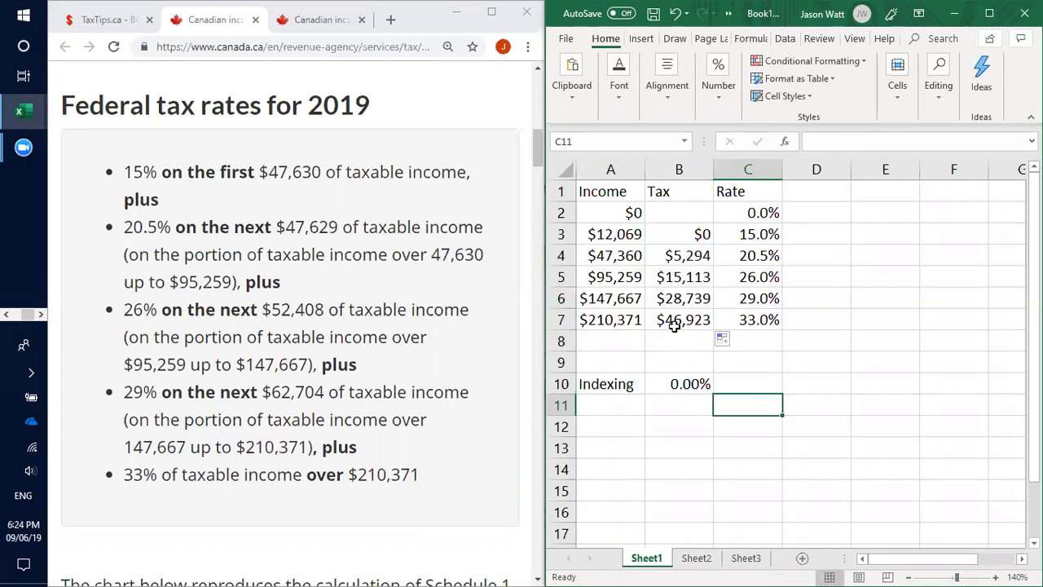
Step: Review the filled tax formulas in B7 and B6 against the income thresholds in A5 and A6
{"action": "left_click", "coordinate": [675, 325]}
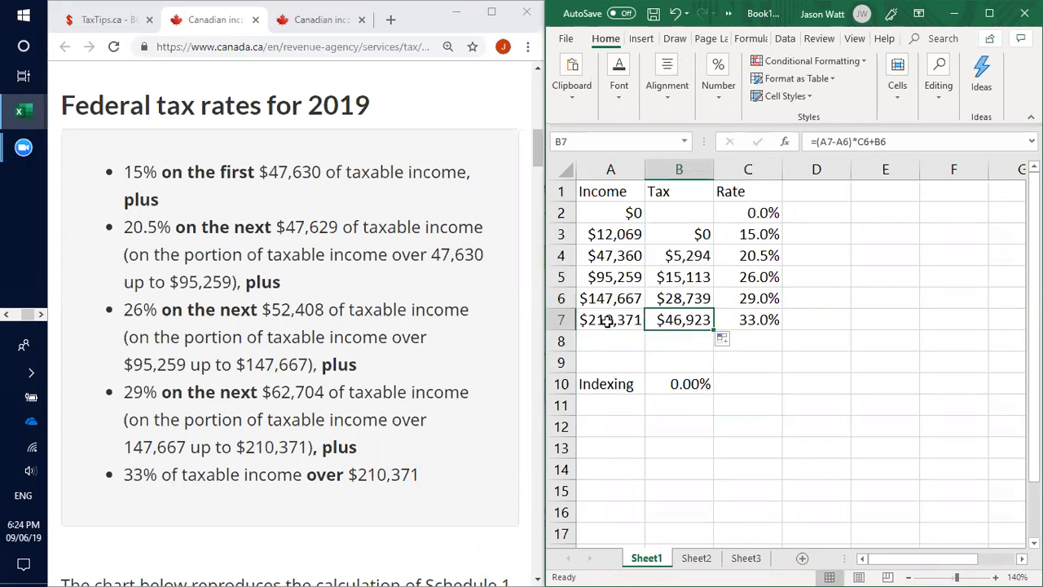
{"action": "left_click", "coordinate": [675, 335]}
{"action": "left_click", "coordinate": [678, 313]}
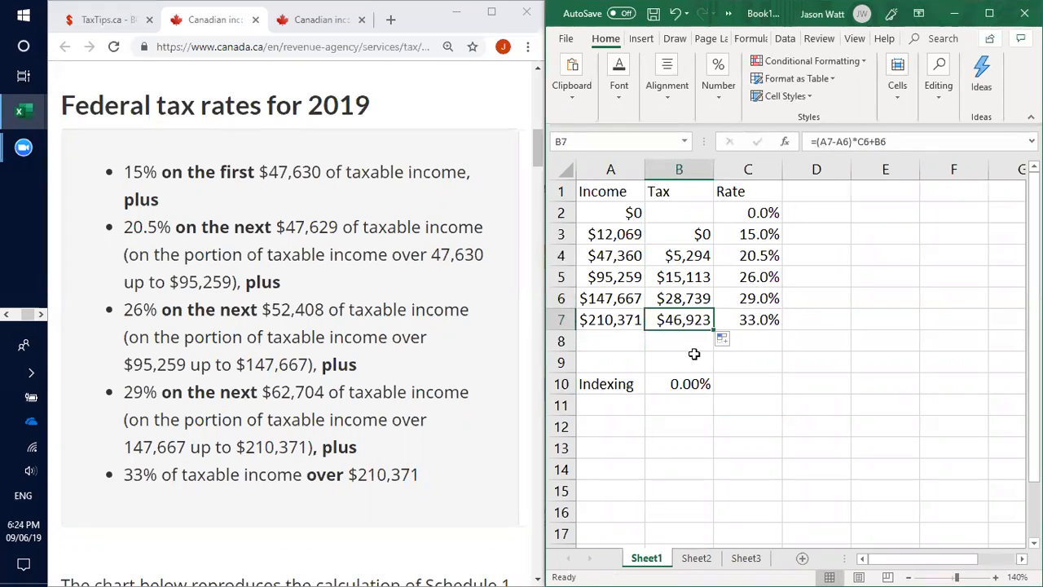
{"action": "left_click", "coordinate": [621, 300]}
{"action": "left_click", "coordinate": [612, 277]}
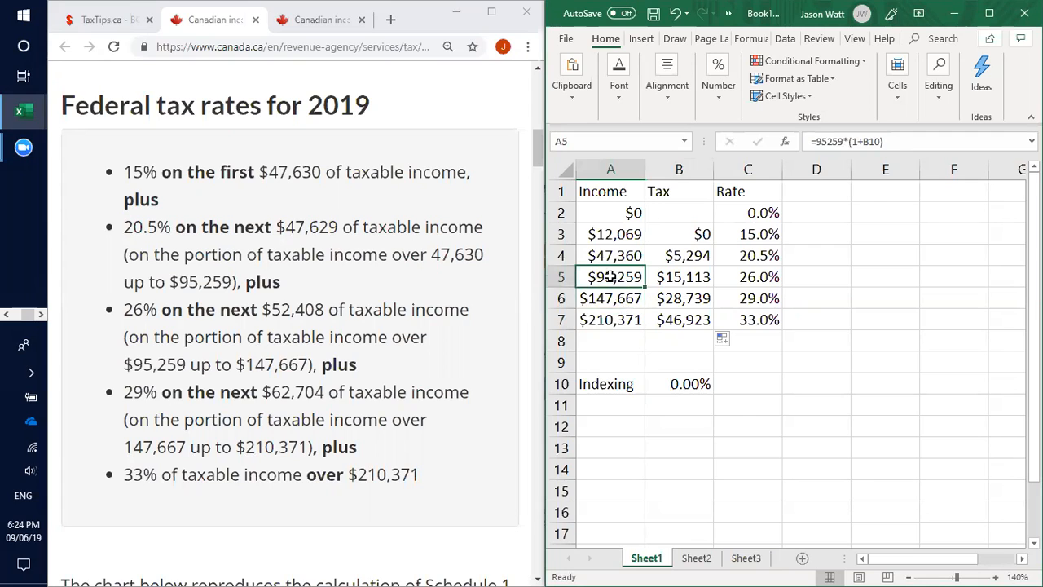
{"action": "left_click", "coordinate": [612, 299]}
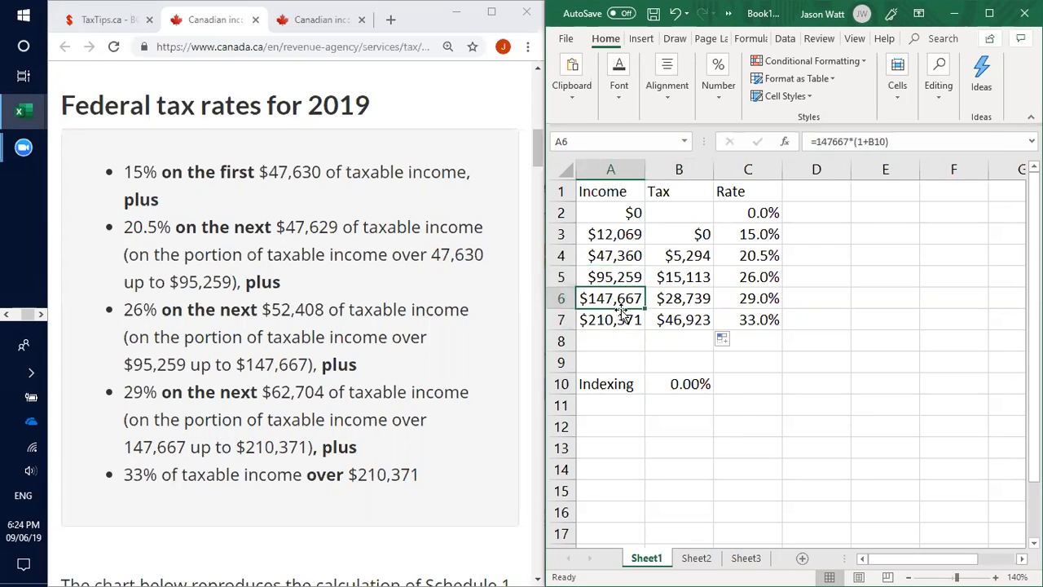
{"action": "left_click", "coordinate": [693, 299]}
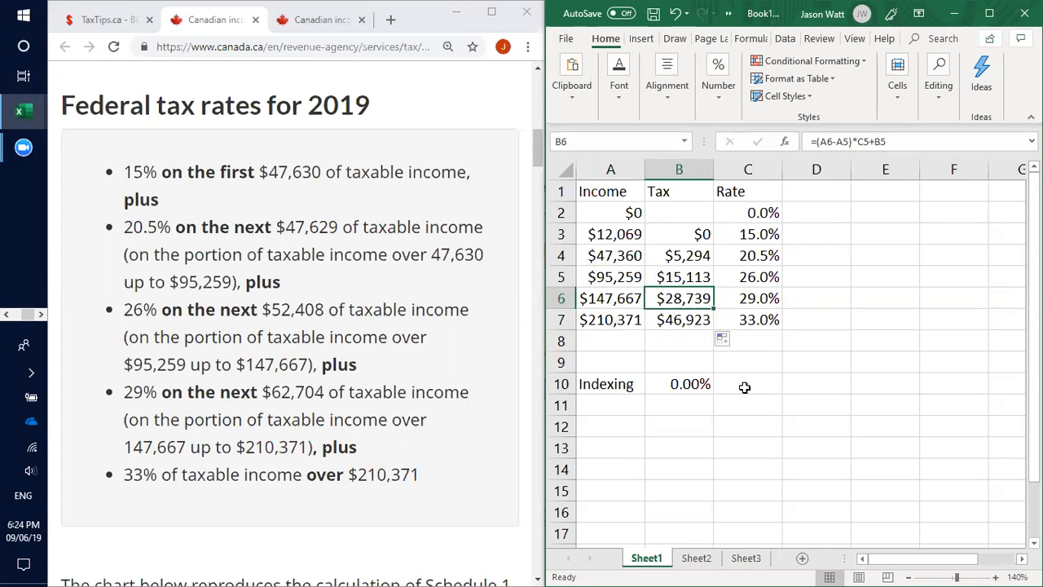
Step: Enter 0 in B2 as the tax at the $0 income threshold
{"action": "left_click", "coordinate": [687, 212]}
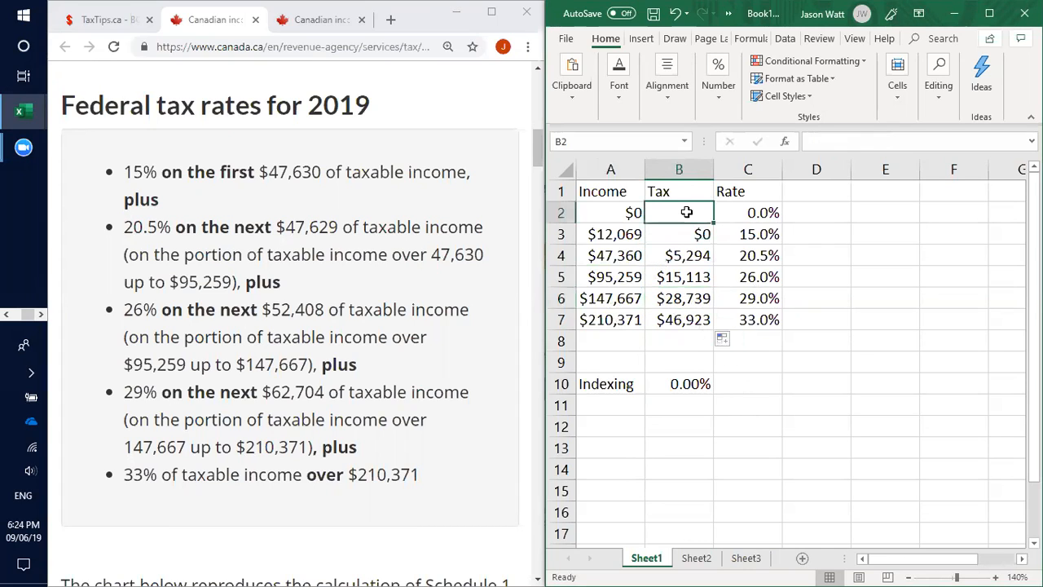
{"action": "type", "text": "0"}
{"action": "key", "text": "Return"}
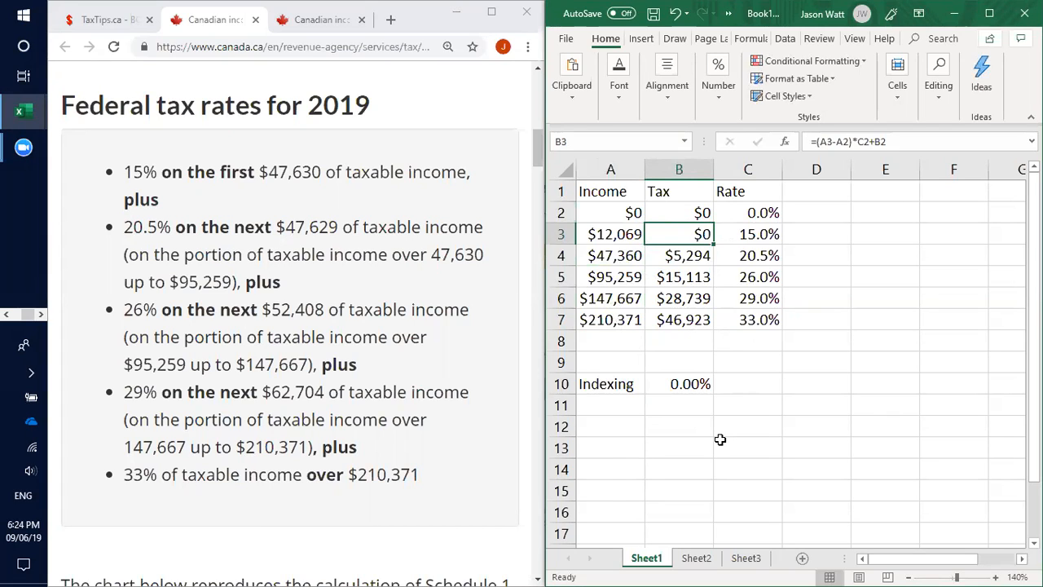
Step: Rename the worksheet Sheet1 as Fed Rates
{"action": "right_click", "coordinate": [656, 557]}
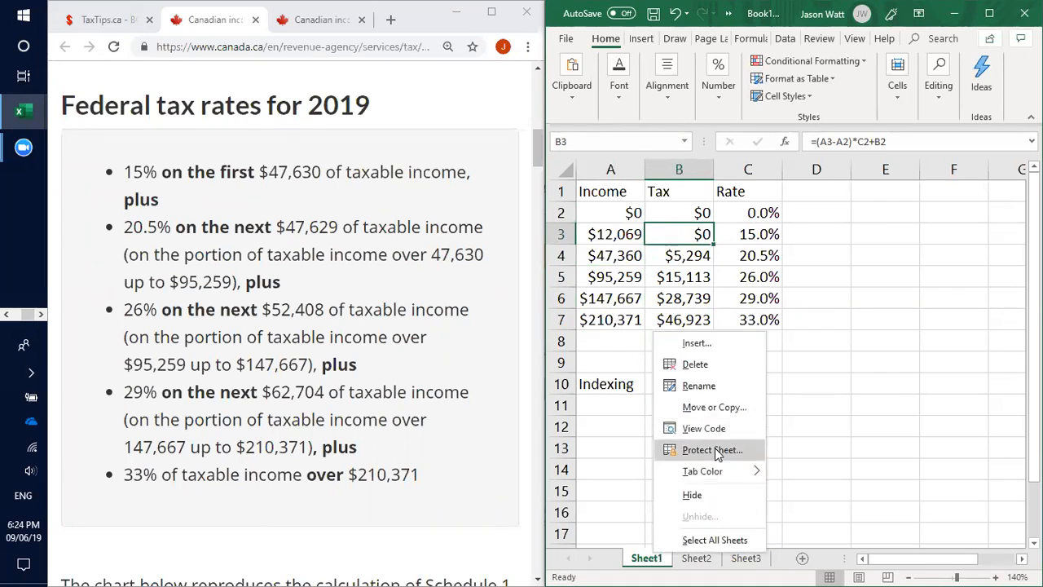
{"action": "left_click", "coordinate": [699, 388]}
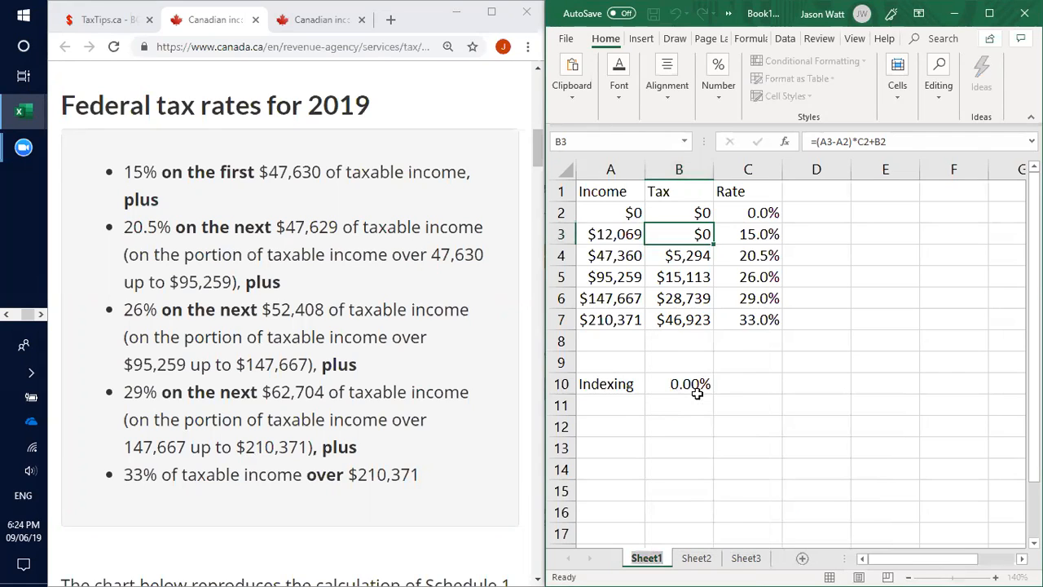
{"action": "type", "text": "Fed Rates"}
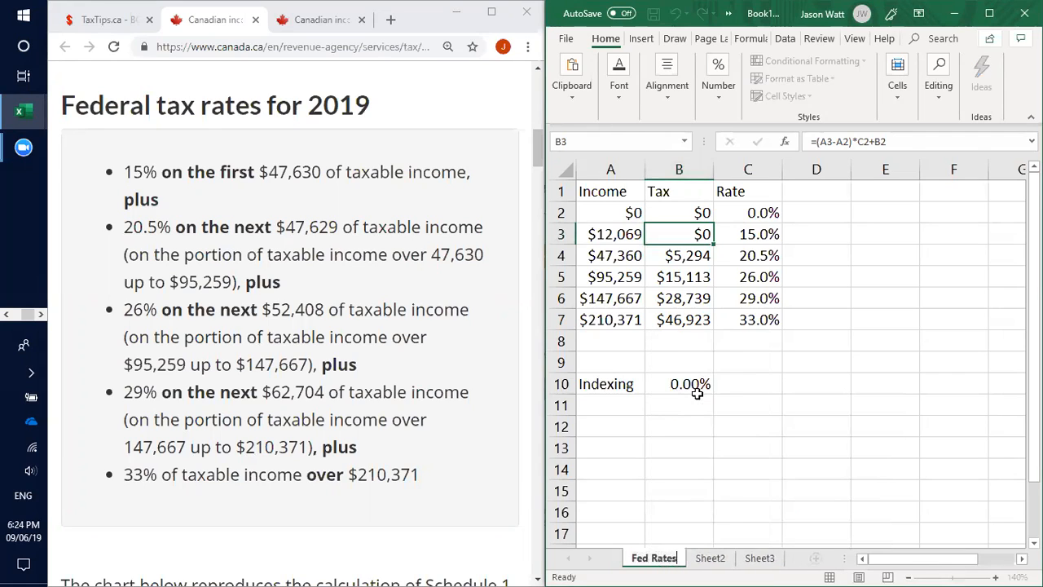
{"action": "key", "text": "Return"}
{"action": "left_click", "coordinate": [708, 419]}
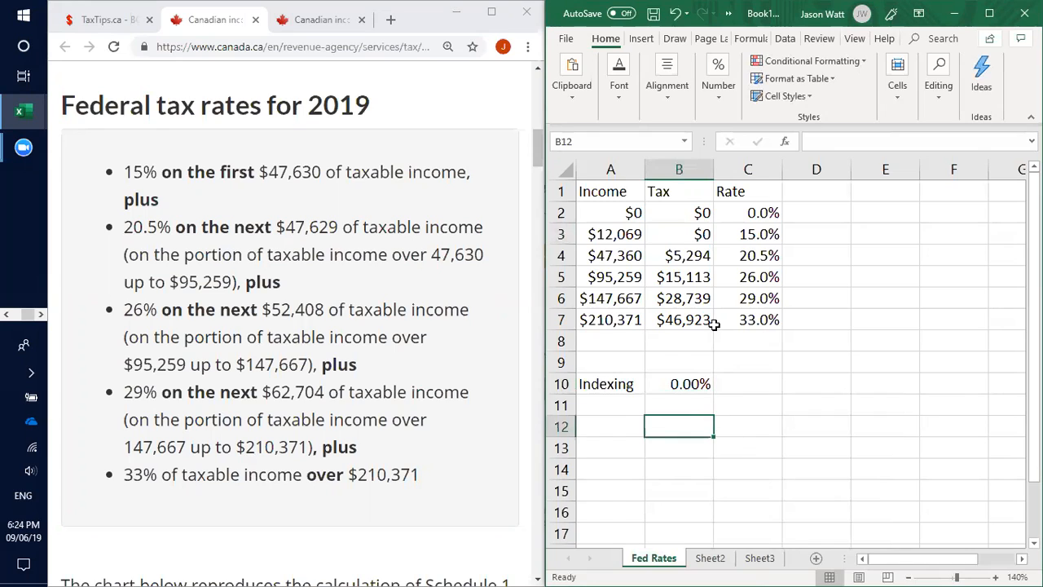
Step: Define the workbook-wide name FedTax for the bracket table A1:C7, including its headers
{"action": "left_click", "coordinate": [609, 213]}
{"action": "left_click_drag", "start_coordinate": [609, 212], "coordinate": [744, 322]}
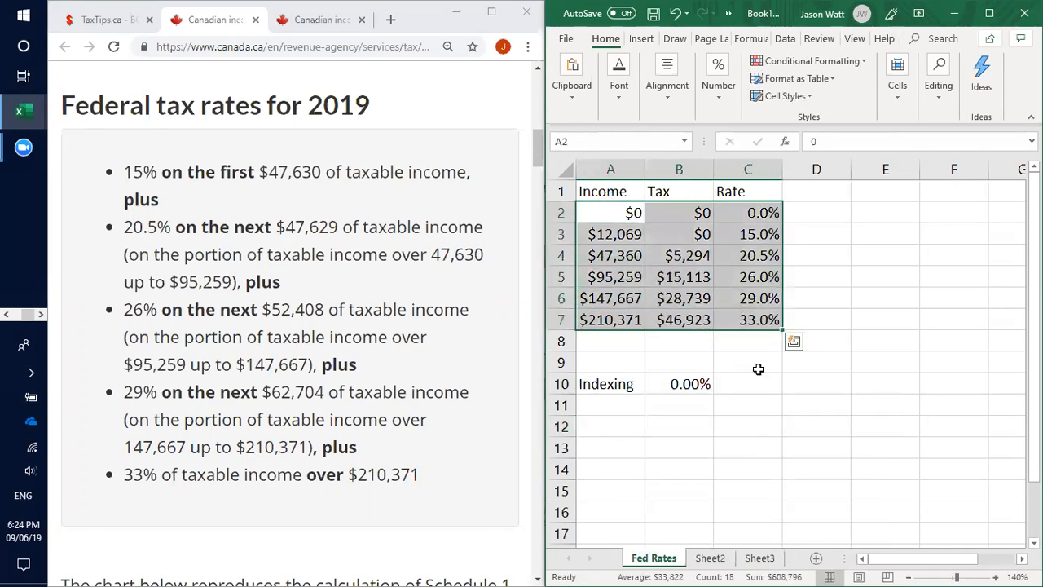
{"action": "left_click", "coordinate": [769, 394]}
{"action": "left_click_drag", "start_coordinate": [611, 193], "coordinate": [728, 326]}
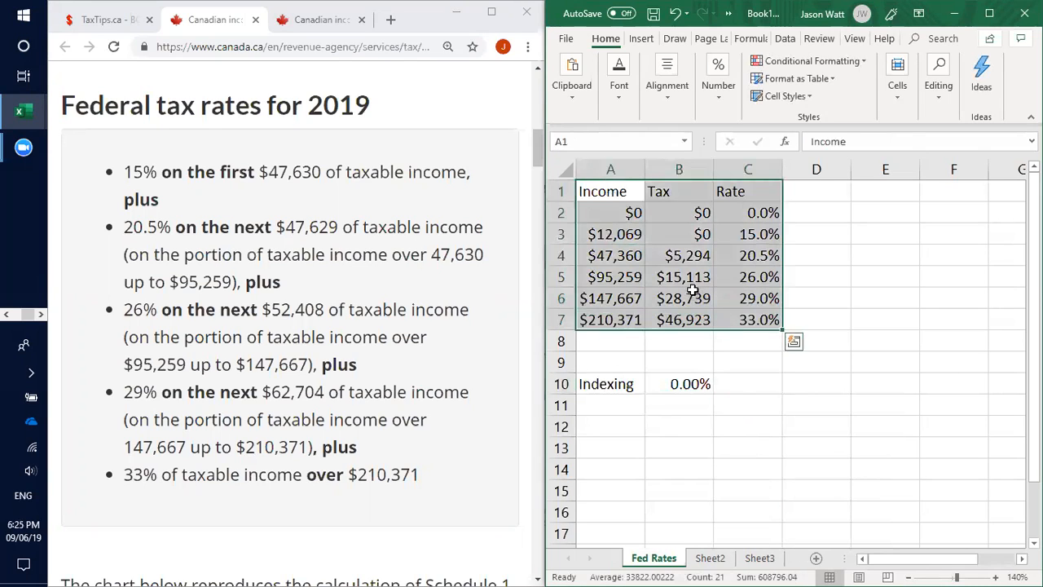
{"action": "right_click", "coordinate": [657, 249]}
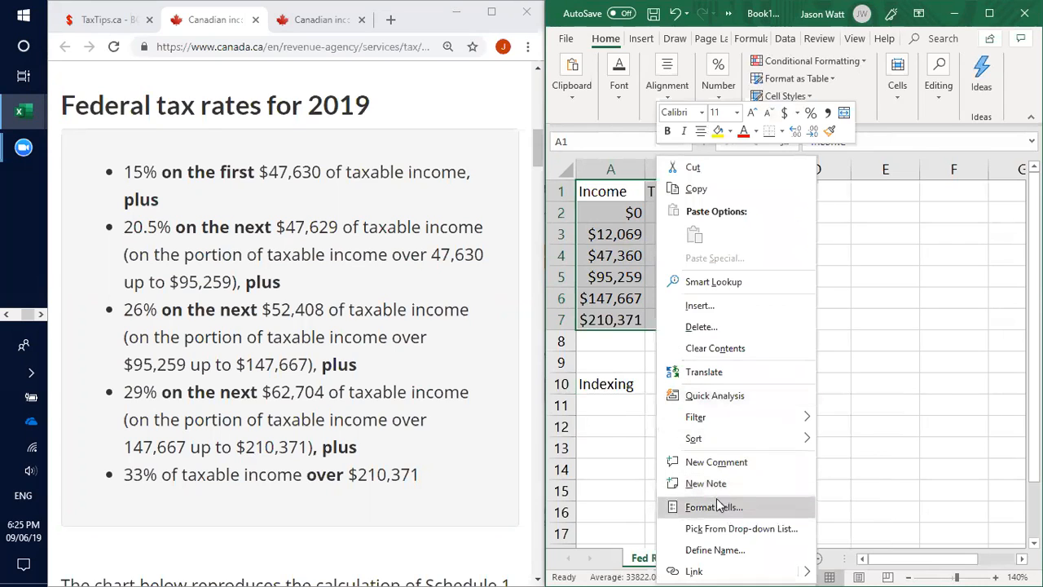
{"action": "left_click", "coordinate": [715, 550]}
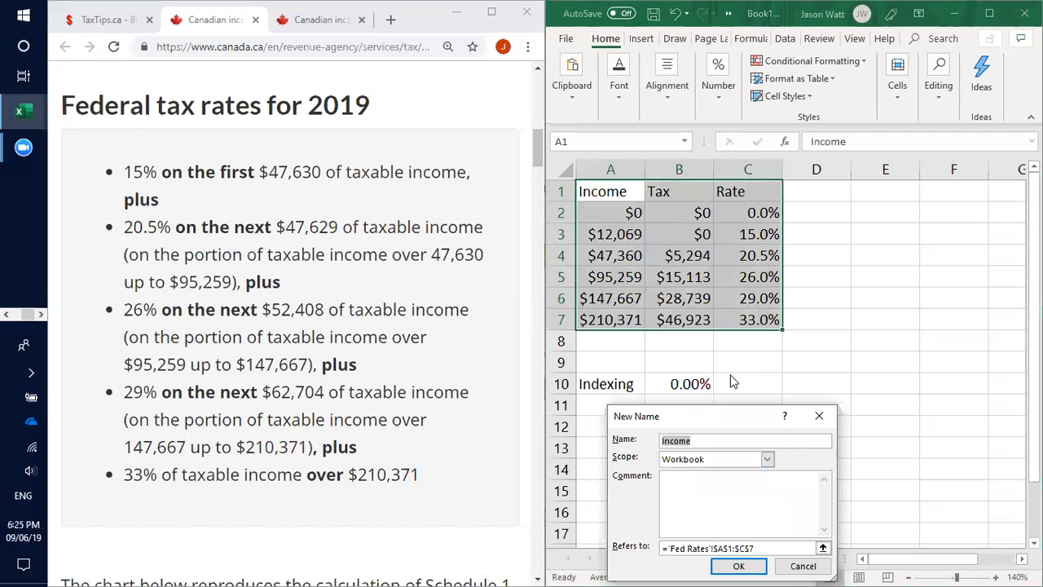
{"action": "type", "text": "FedTax"}
{"action": "left_click", "coordinate": [738, 568]}
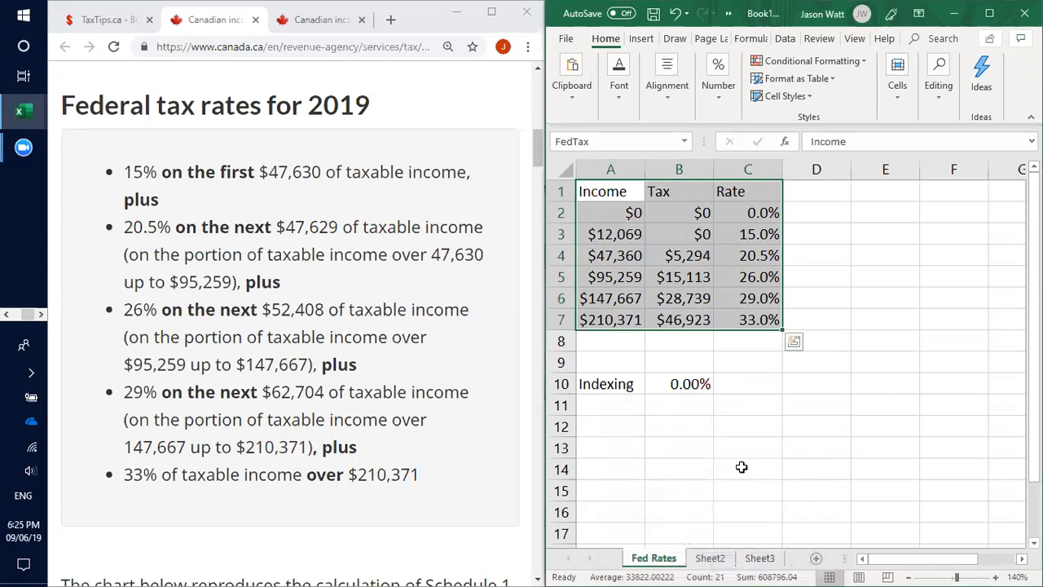
{"action": "left_click", "coordinate": [687, 467]}
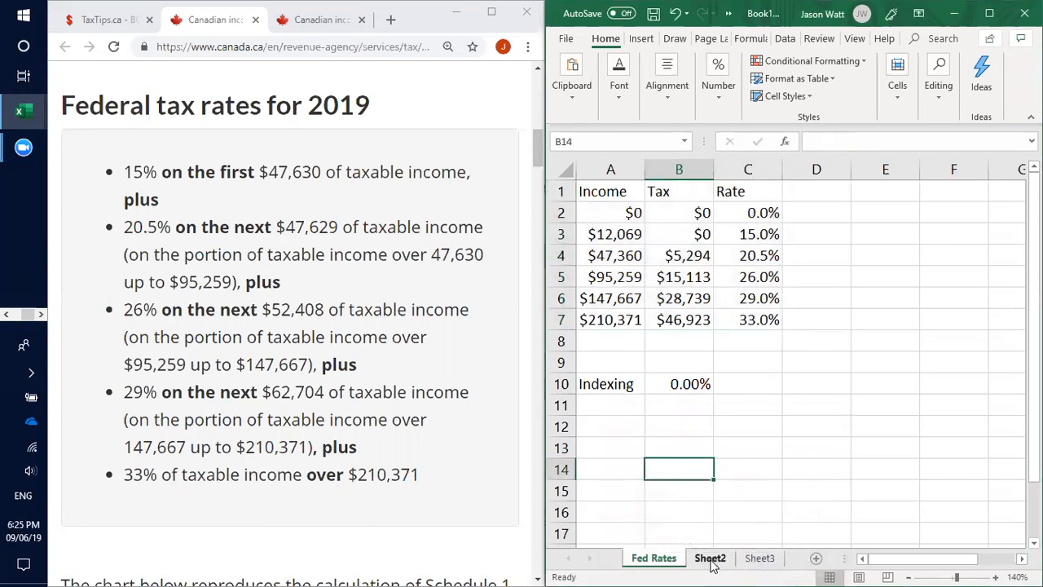
{"action": "left_click_drag", "start_coordinate": [601, 195], "coordinate": [736, 295]}
{"action": "left_click", "coordinate": [761, 423]}
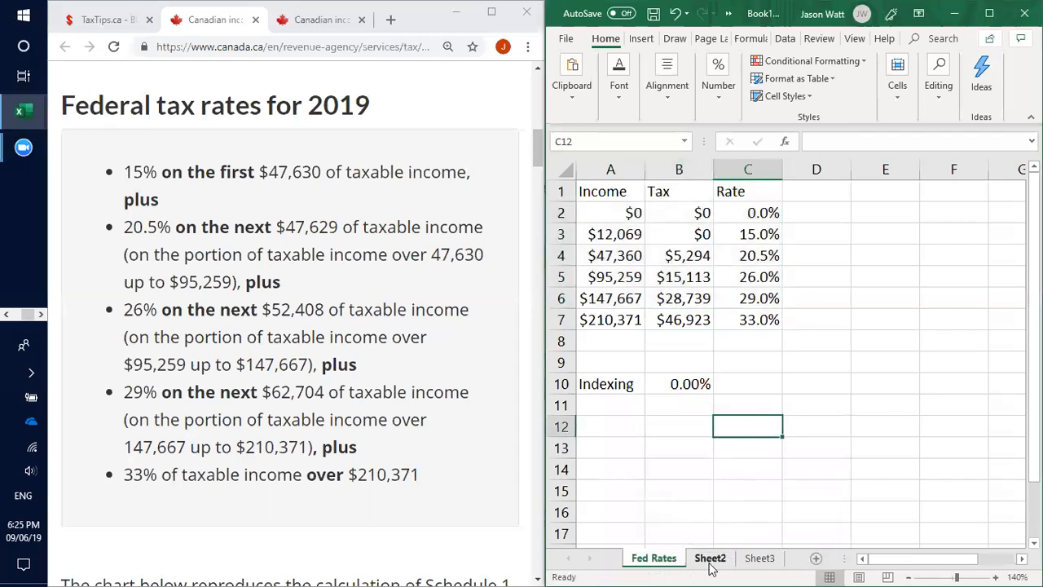
Step: Enter the column headings Income, Tax and Rates in A1:C1 of Sheet2
{"action": "left_click", "coordinate": [710, 561]}
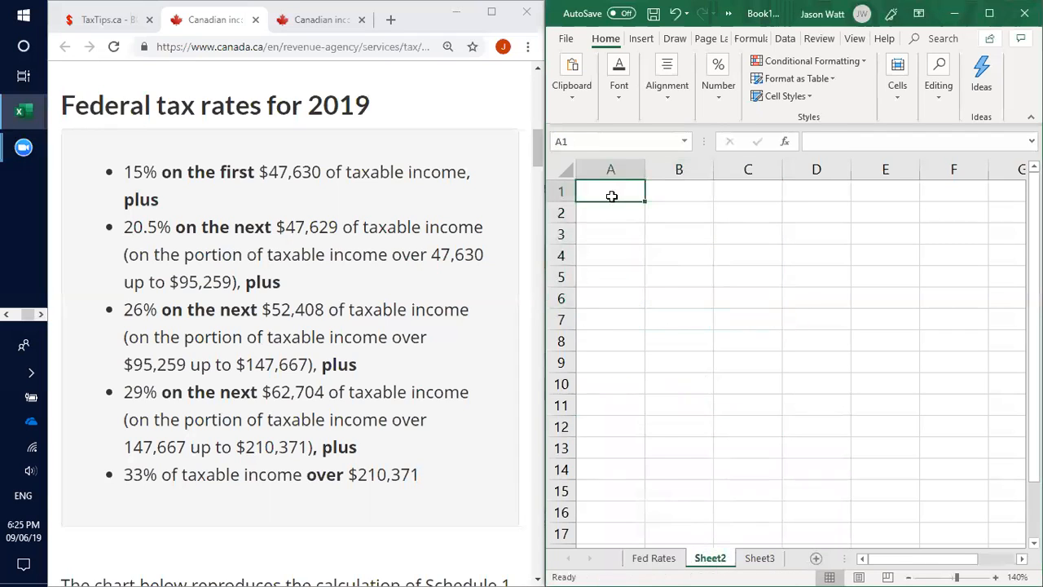
{"action": "type", "text": "Income"}
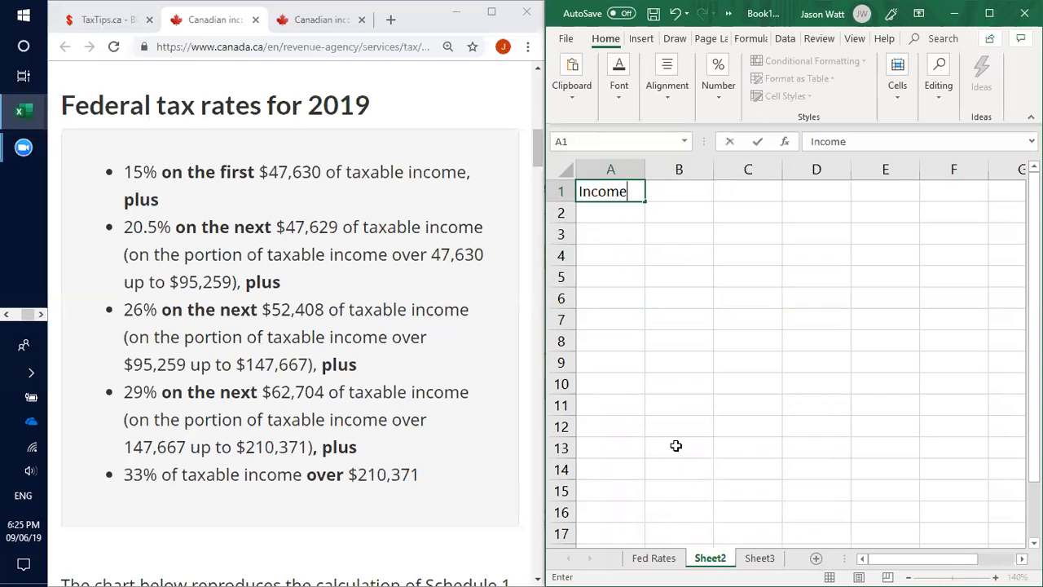
{"action": "key", "text": "Tab"}
{"action": "type", "text": "Tax"}
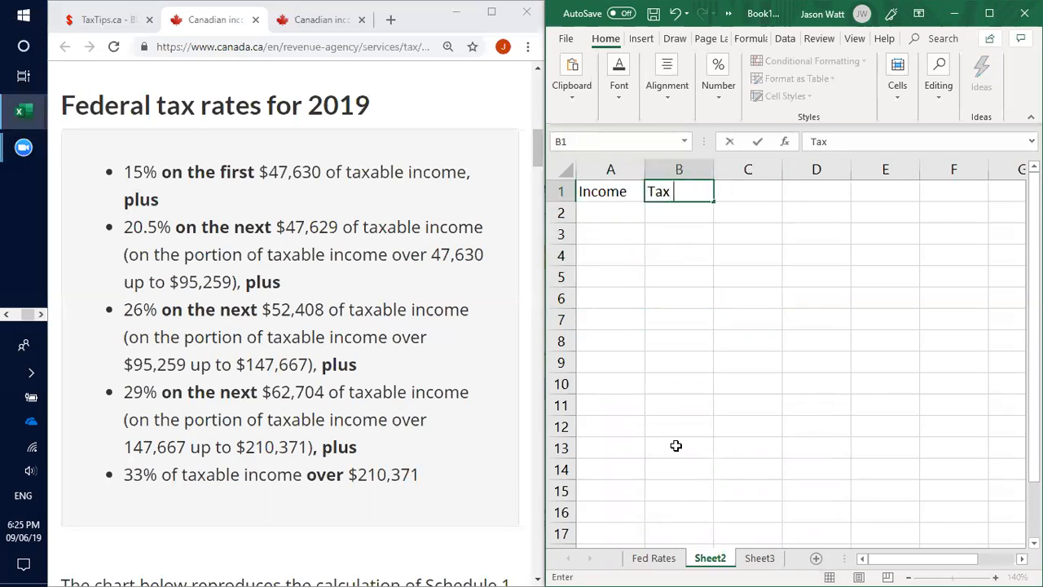
{"action": "key", "text": "Tab"}
{"action": "type", "text": "Rates"}
{"action": "key", "text": "Return"}
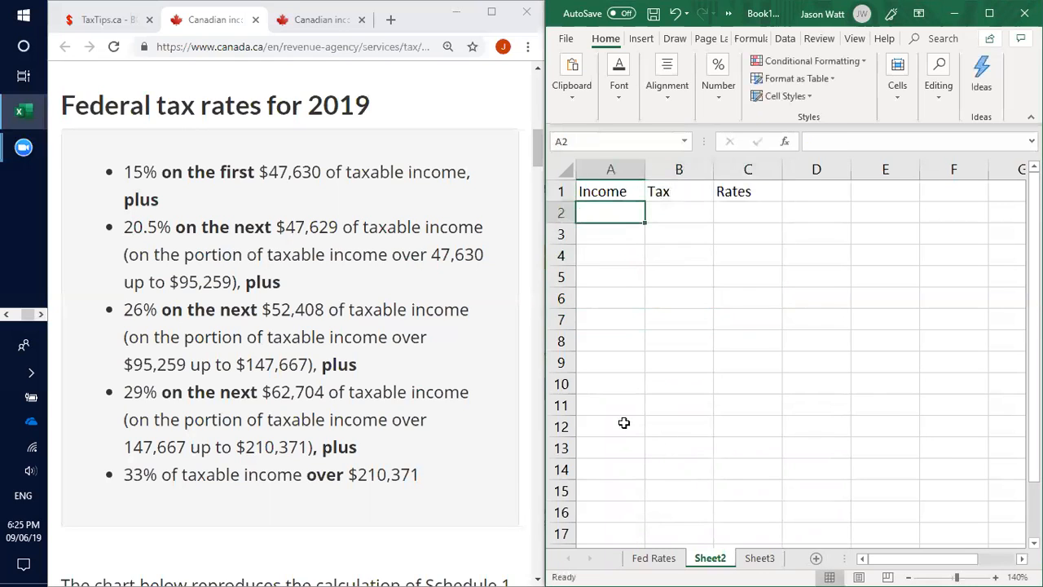
Step: Look up British Columbia's 2019 personal amount on TaxTips and enter it as 10682 in A2 of Sheet2 in Excel
{"action": "left_click", "coordinate": [324, 24]}
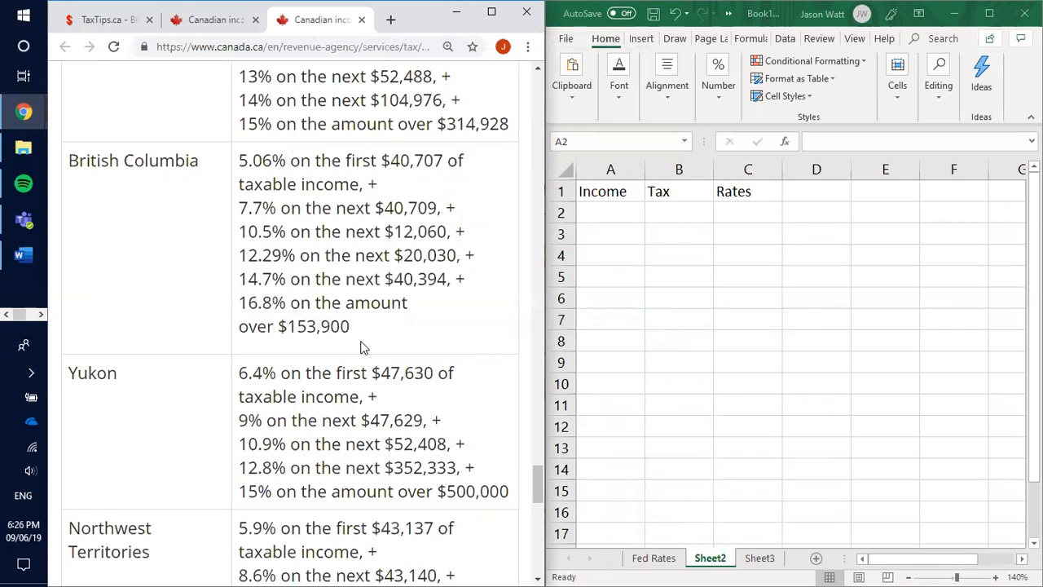
{"action": "left_click", "coordinate": [611, 213]}
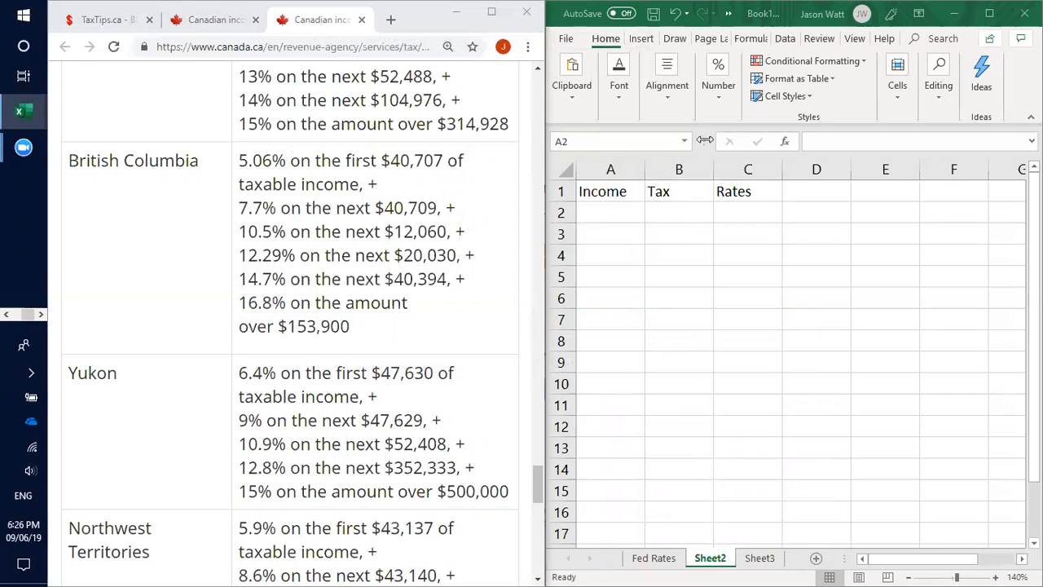
{"action": "left_click", "coordinate": [599, 217]}
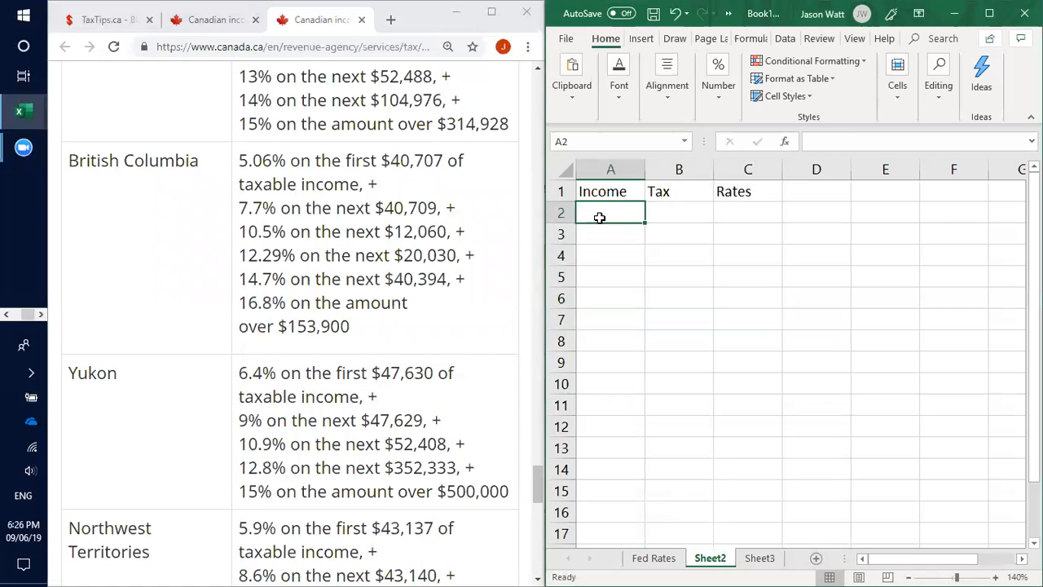
{"action": "left_click", "coordinate": [103, 21]}
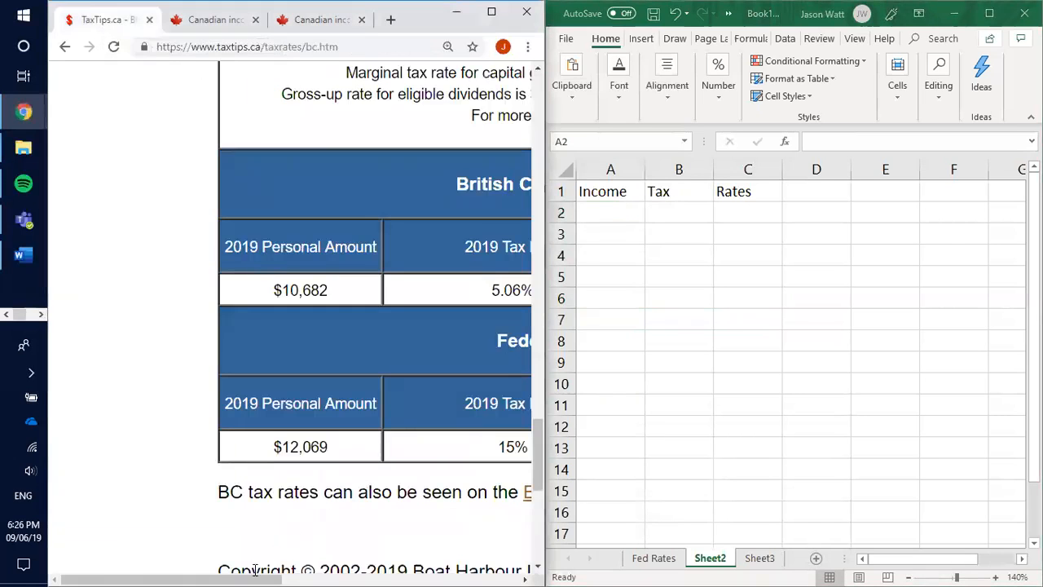
{"action": "left_click_drag", "start_coordinate": [253, 568], "coordinate": [295, 570]}
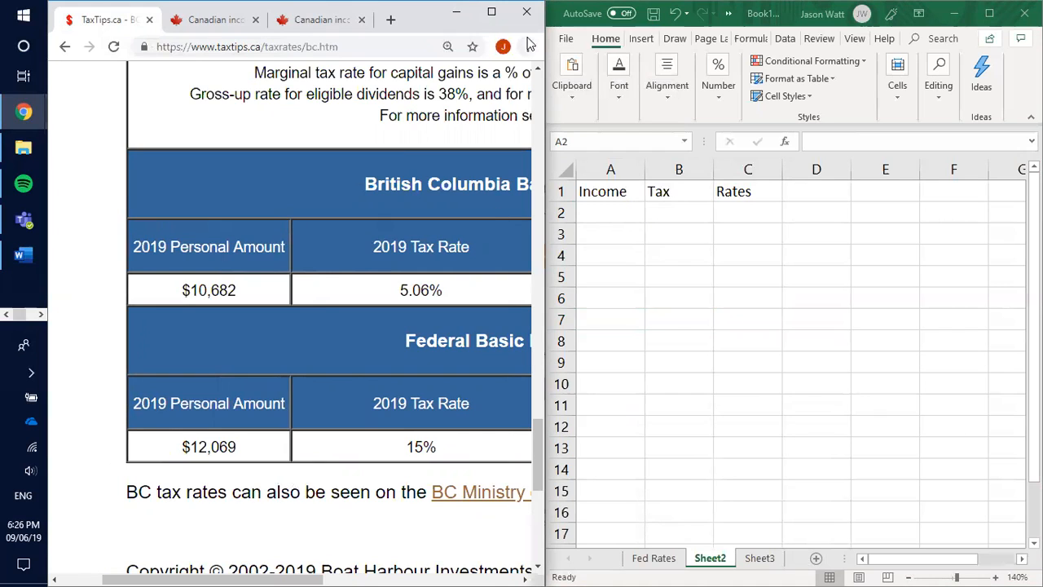
{"action": "key", "text": "alt+Tab"}
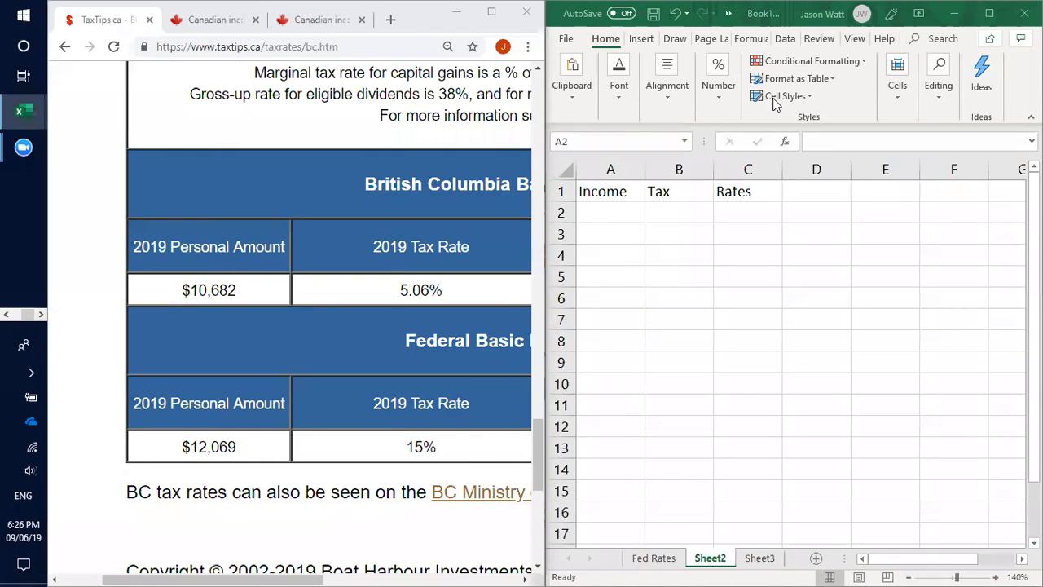
{"action": "left_click", "coordinate": [610, 210]}
{"action": "type", "text": "10"}
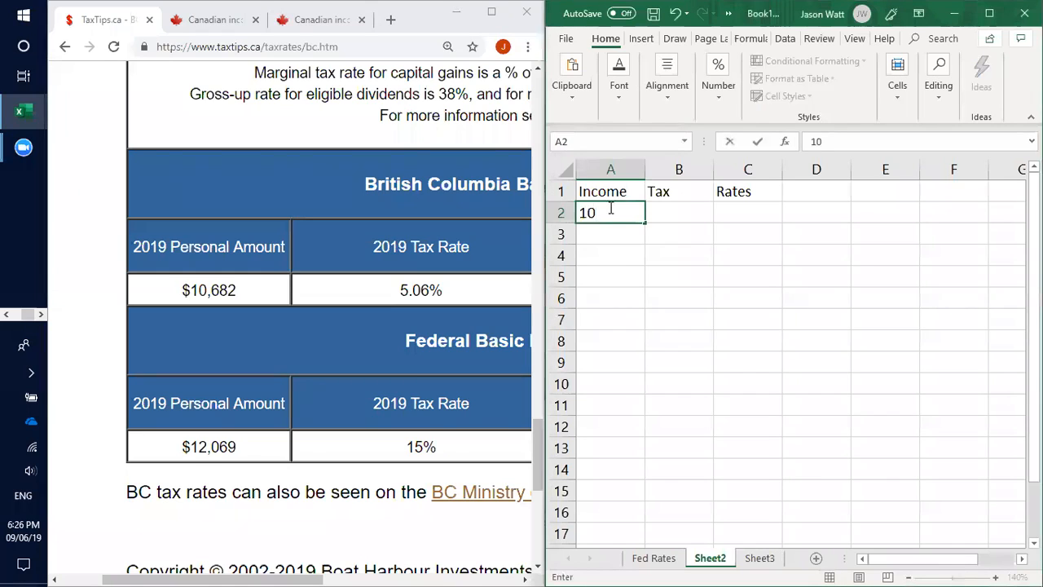
{"action": "type", "text": "682"}
{"action": "key", "text": "Return"}
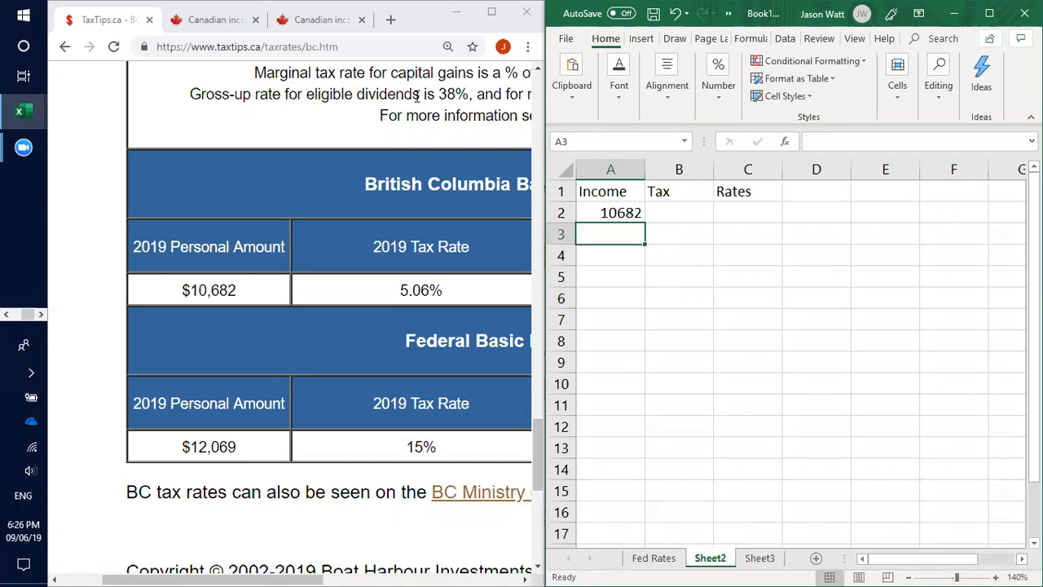
Step: Using the British Columbia rates on the Canada.ca page, enter the first bracket threshold 40707 in A3
{"action": "left_click", "coordinate": [322, 20]}
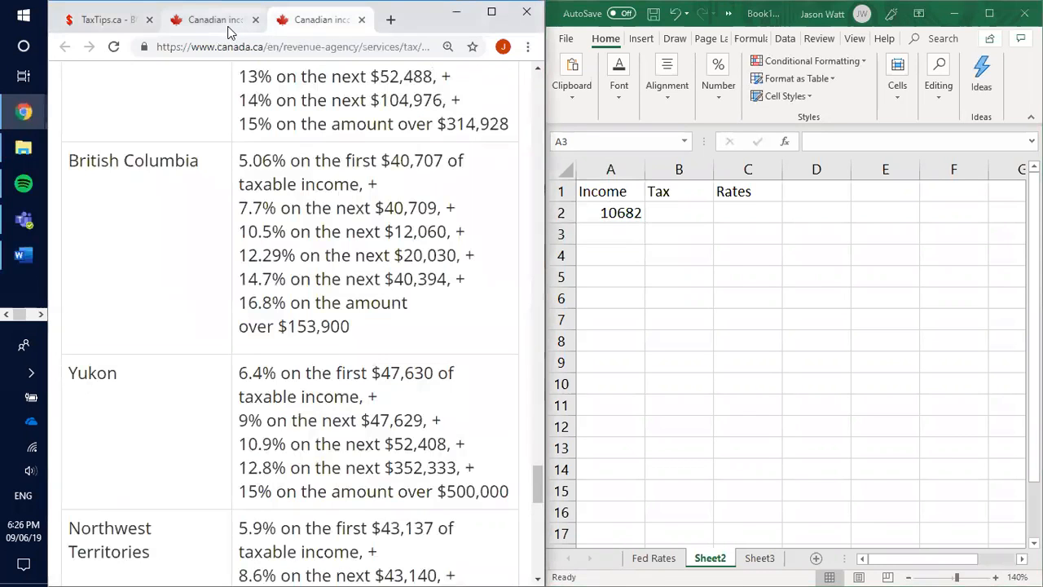
{"action": "left_click", "coordinate": [612, 244]}
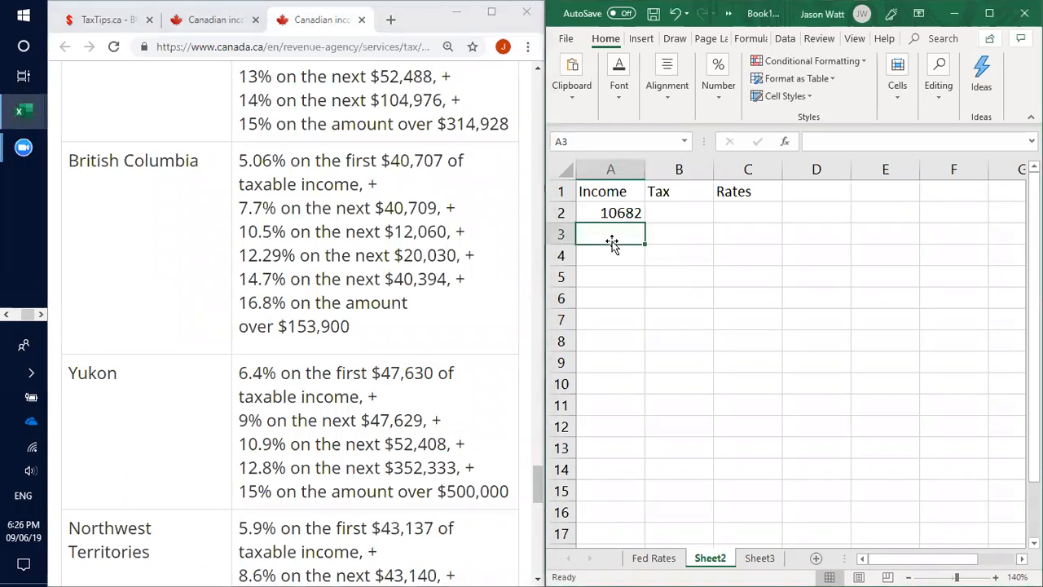
{"action": "type", "text": "40707"}
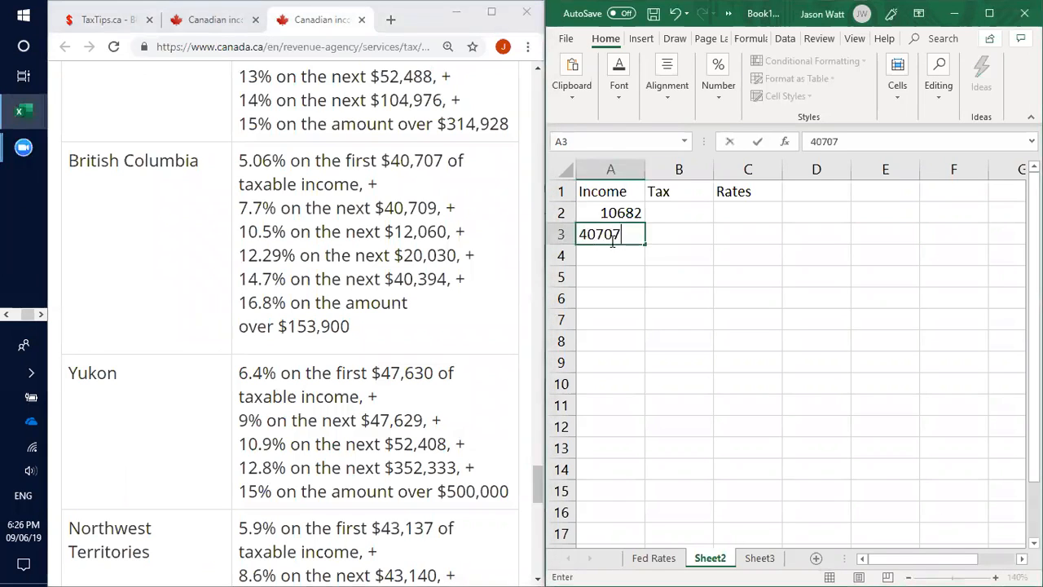
{"action": "key", "text": "Return"}
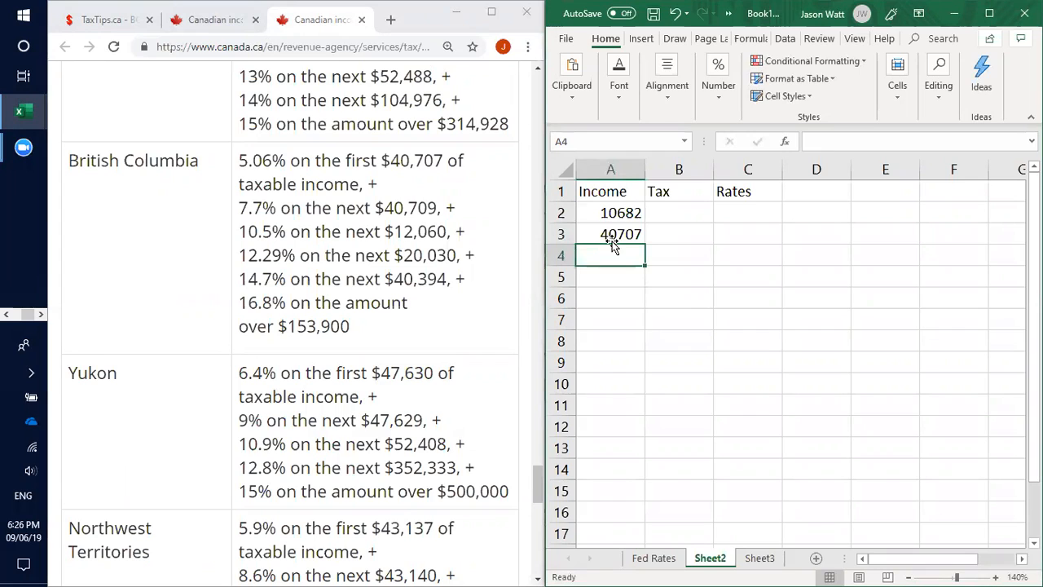
Step: Insert a cell at A2, shifting the existing thresholds down, and enter 0 as the lowest income threshold
{"action": "left_click", "coordinate": [595, 215]}
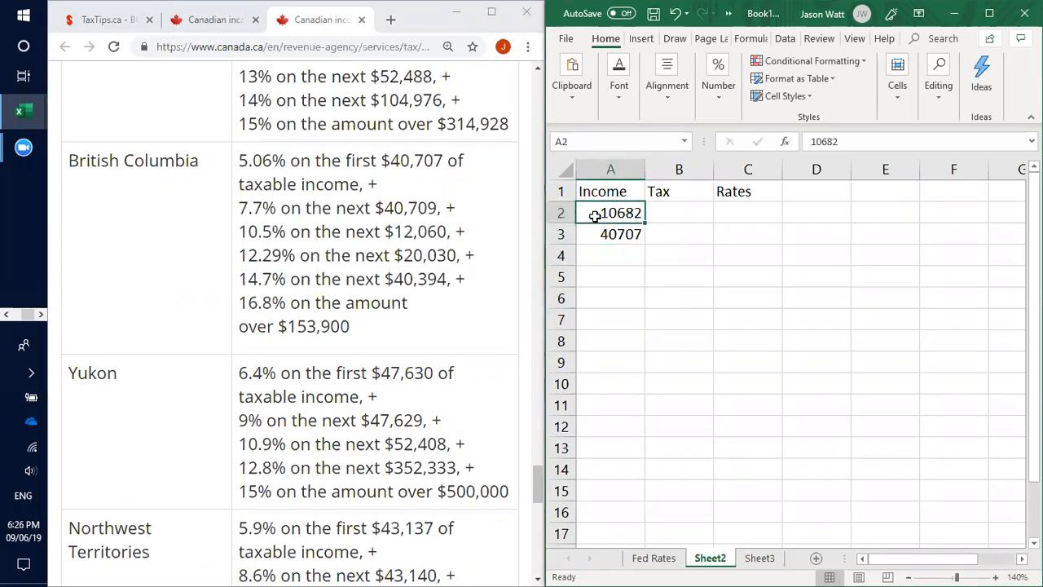
{"action": "right_click", "coordinate": [595, 214]}
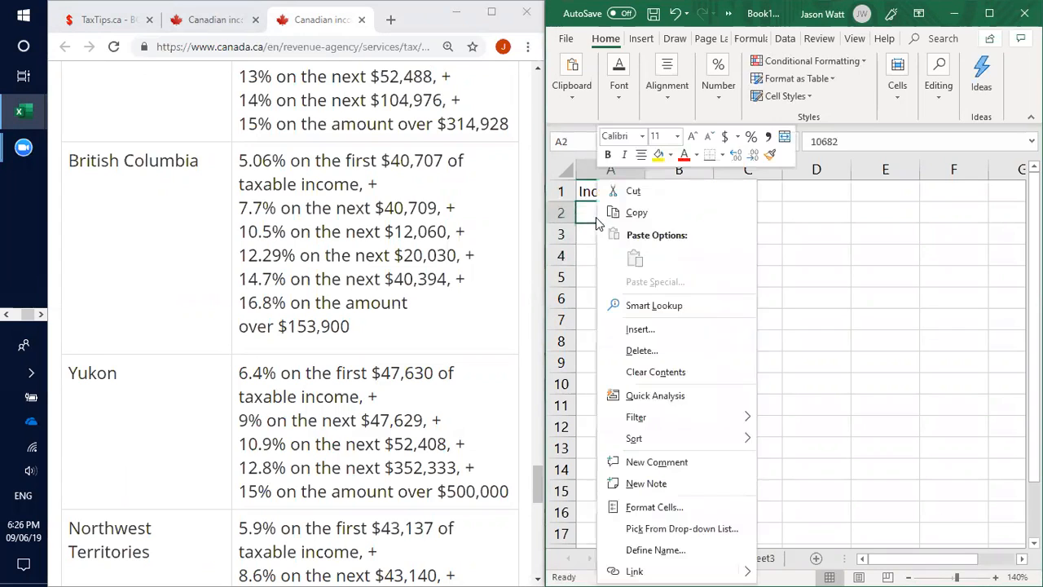
{"action": "left_click", "coordinate": [649, 329]}
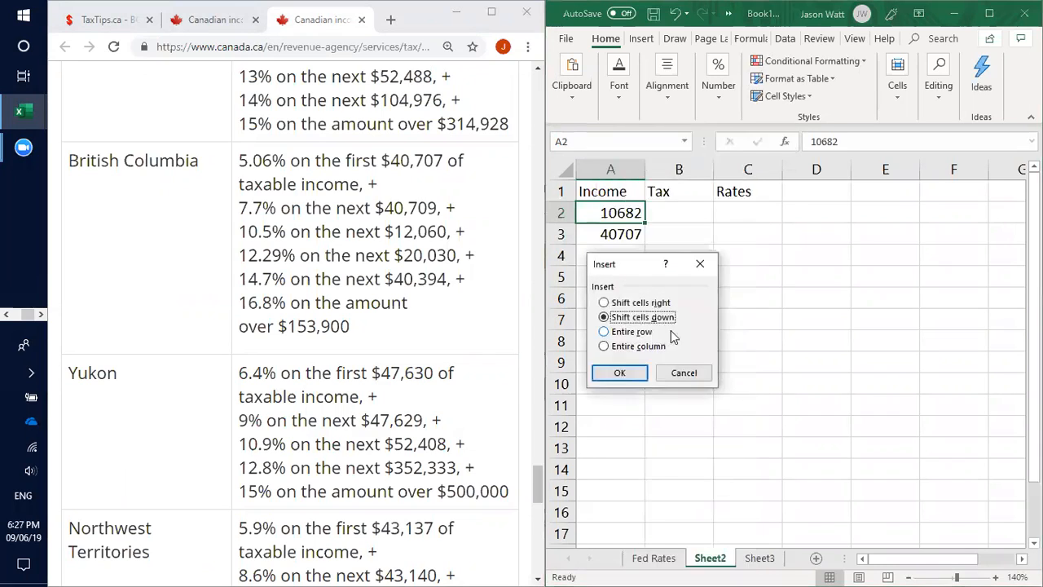
{"action": "left_click", "coordinate": [624, 370]}
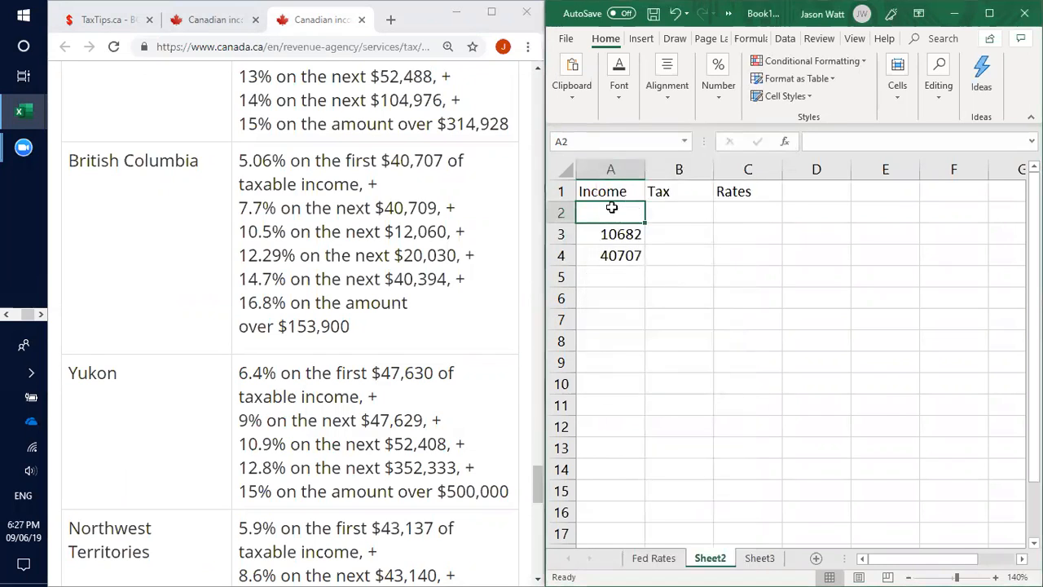
{"action": "type", "text": "0"}
{"action": "key", "text": "Return"}
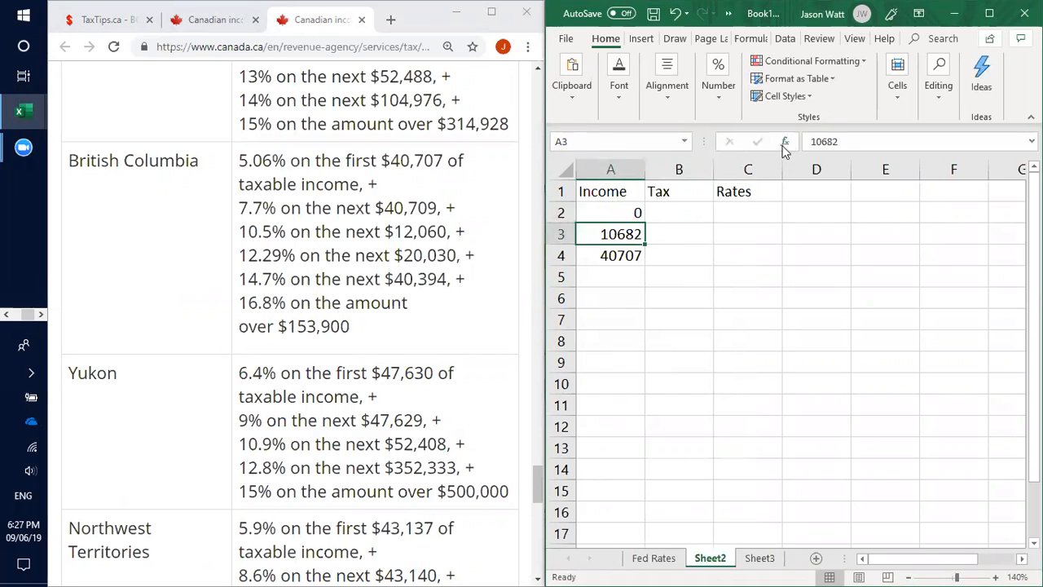
Step: Turn the personal amount threshold in A3 into the indexed formula =10682*(1+B10)
{"action": "left_click", "coordinate": [806, 141]}
{"action": "type", "text": "="}
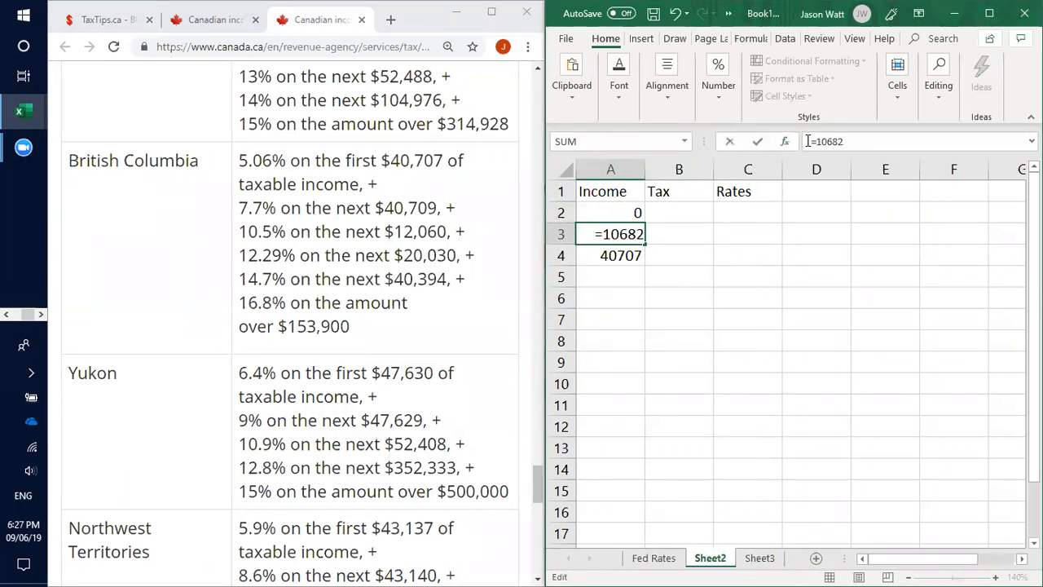
{"action": "left_click", "coordinate": [860, 142]}
{"action": "type", "text": "*(1+B10)"}
{"action": "left_click_drag", "start_coordinate": [887, 142], "coordinate": [846, 142]}
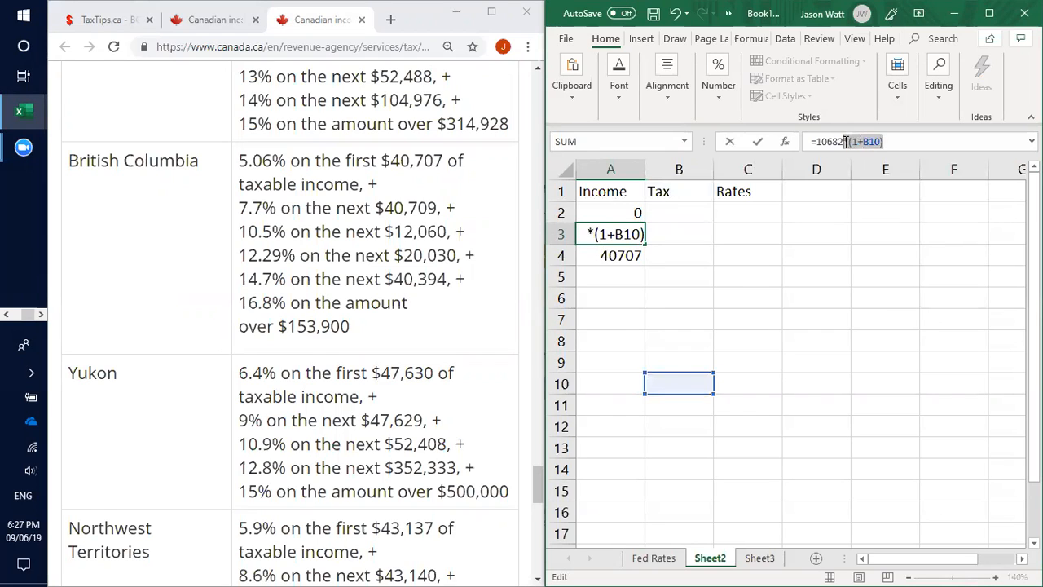
{"action": "key", "text": "BackSpace"}
{"action": "key", "text": "Return"}
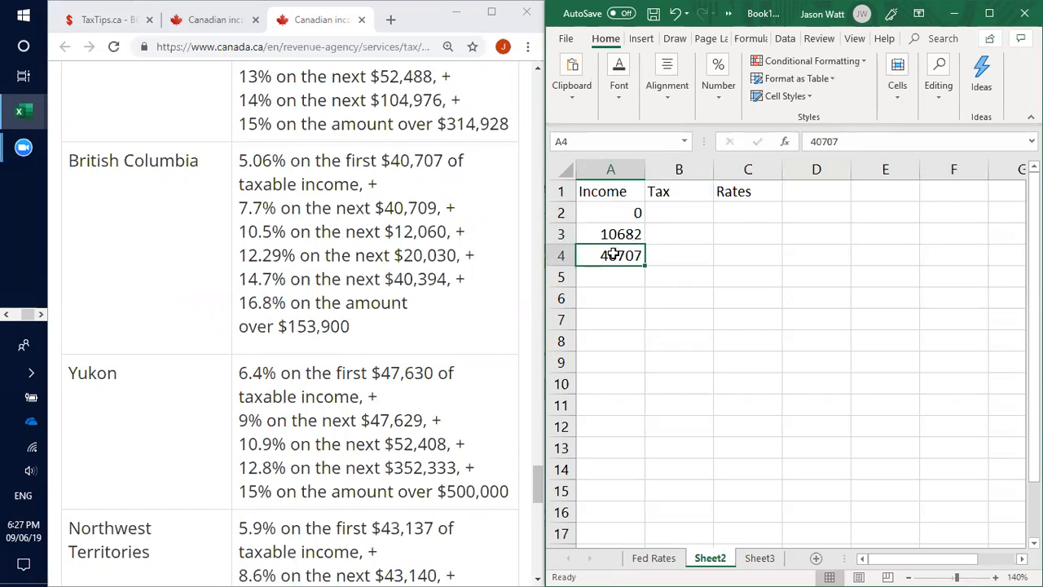
Step: Change the A4 threshold to =40707*(1+B10) and enter the next indexed threshold, =81416*(1+B10), in A5
{"action": "left_click", "coordinate": [811, 142]}
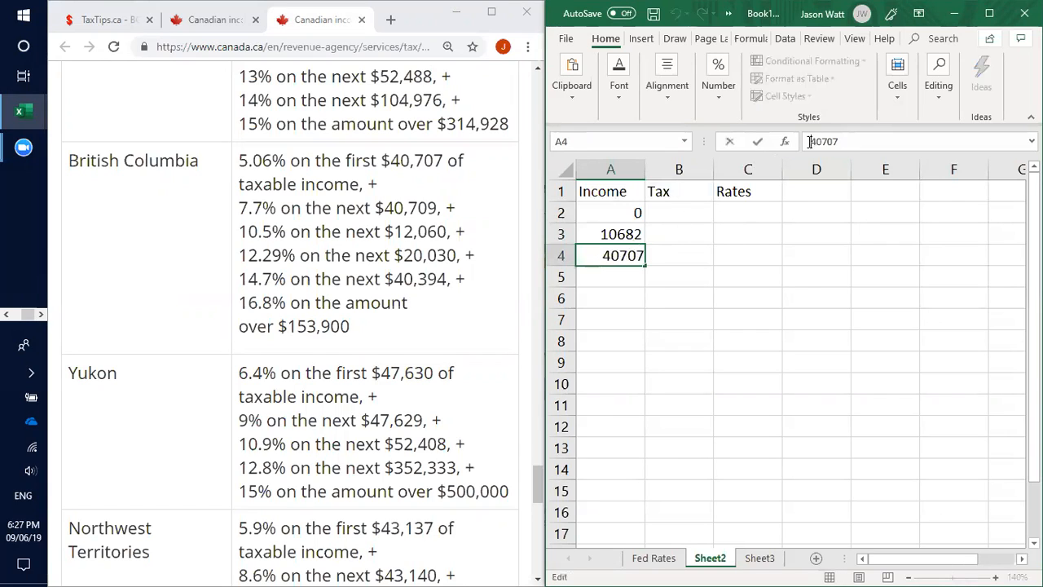
{"action": "type", "text": "="}
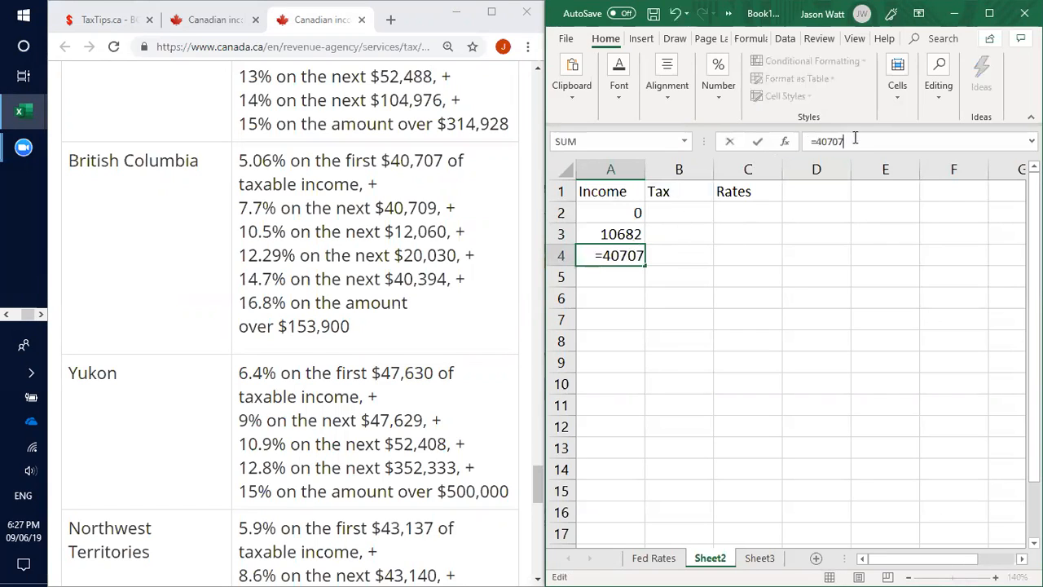
{"action": "type", "text": "*(1+B10)"}
{"action": "key", "text": "Return"}
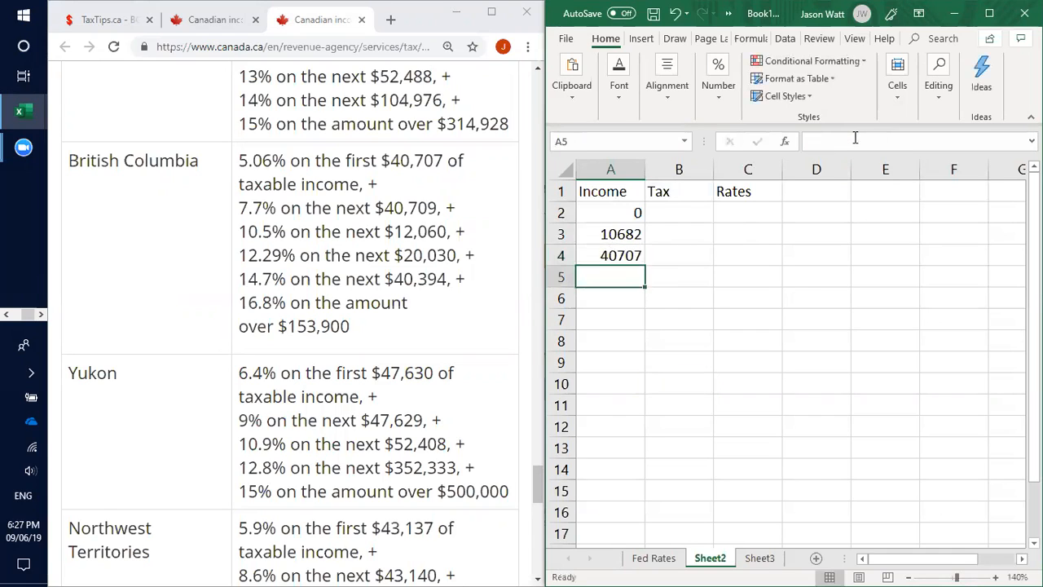
{"action": "type", "text": "="}
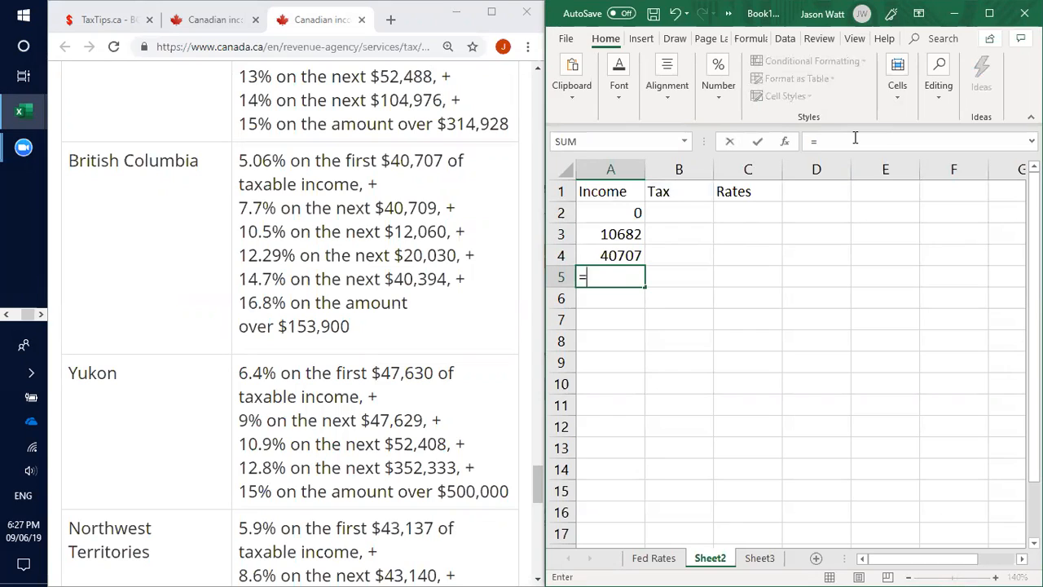
{"action": "type", "text": "81416*(1+B10)"}
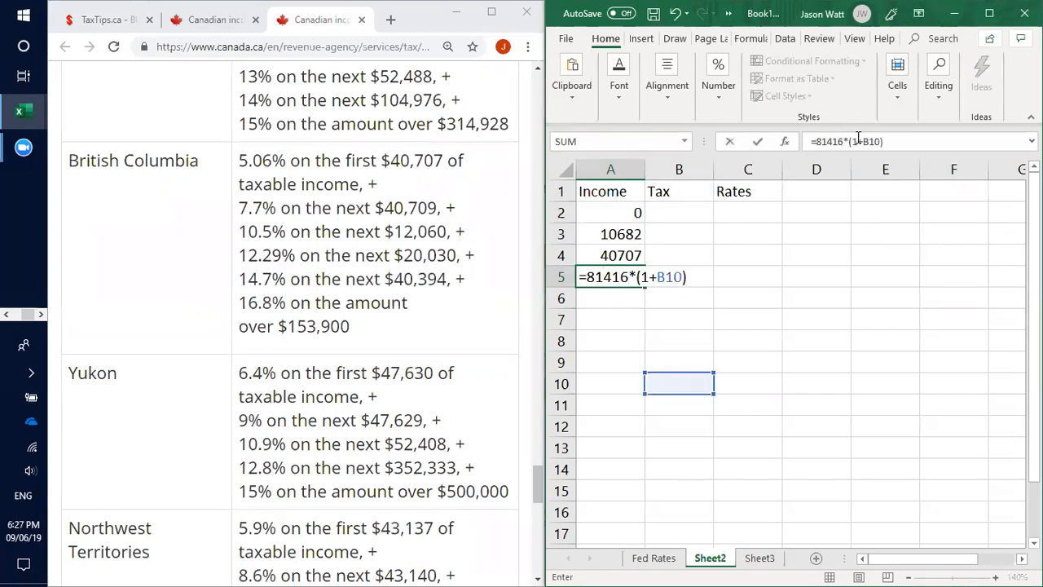
{"action": "key", "text": "Return"}
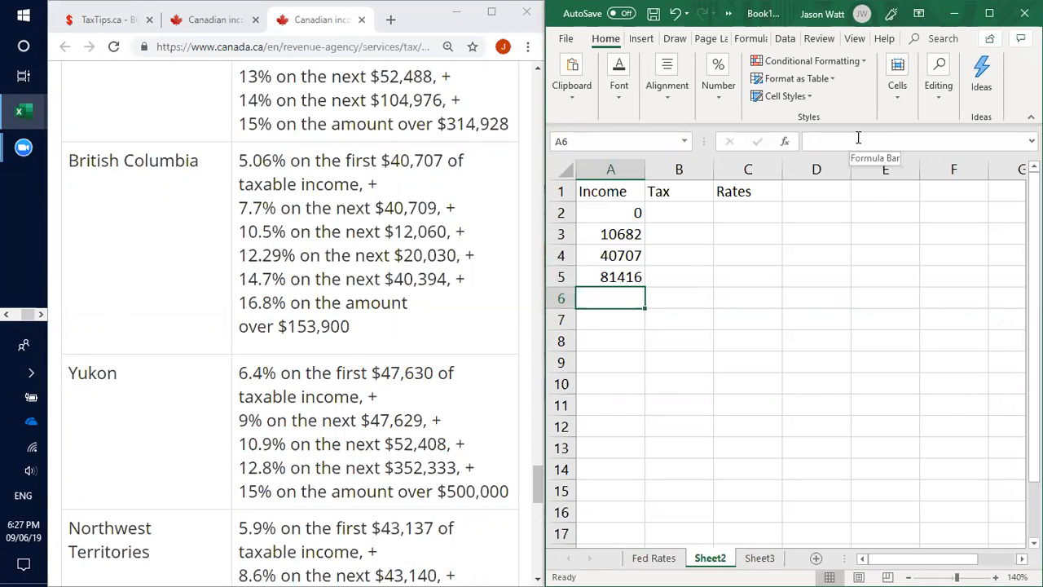
Step: Enter the indexed income threshold formula =93476*(1+B10) in A6
{"action": "type", "text": "935"}
{"action": "key", "text": "BackSpace"}
{"action": "type", "text": "475"}
{"action": "key", "text": "BackSpace"}
{"action": "type", "text": "6"}
{"action": "left_click", "coordinate": [806, 143]}
{"action": "type", "text": "="}
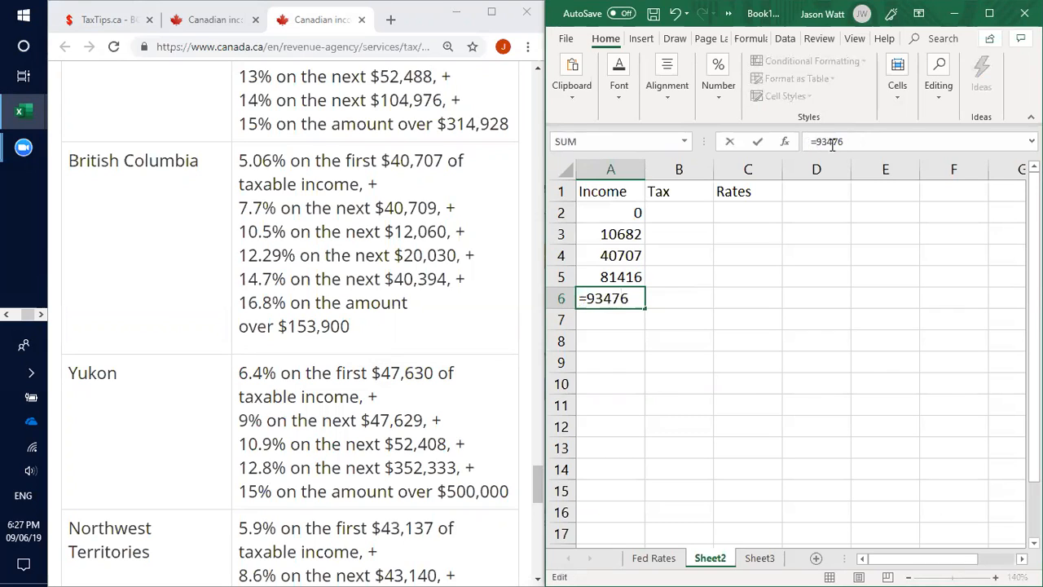
{"action": "type", "text": "*(1+B10)"}
{"action": "key", "text": "Return"}
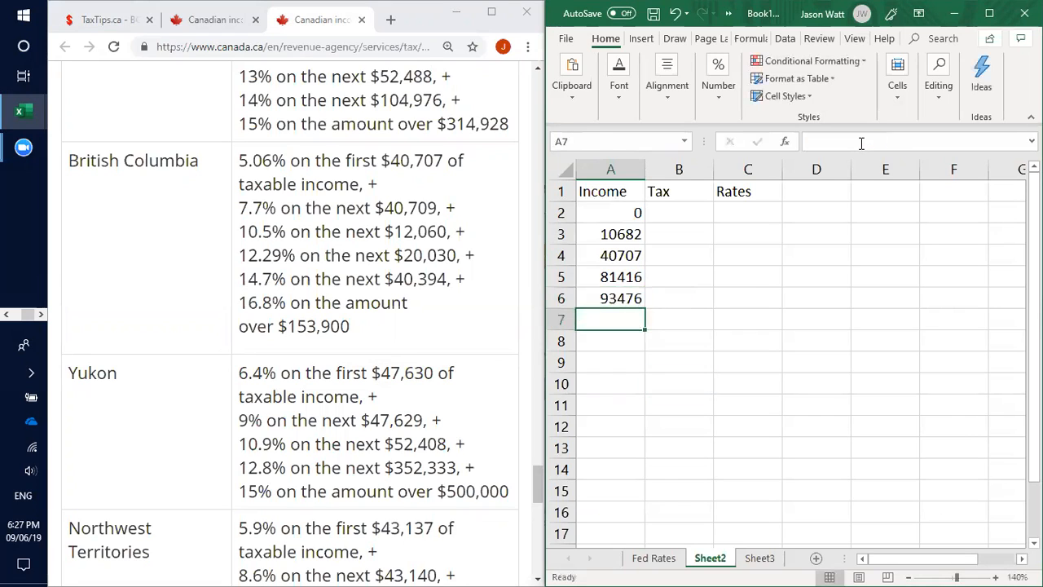
Step: Enter the indexed income threshold formula =113506*(1+B10) in A7
{"action": "type", "text": "="}
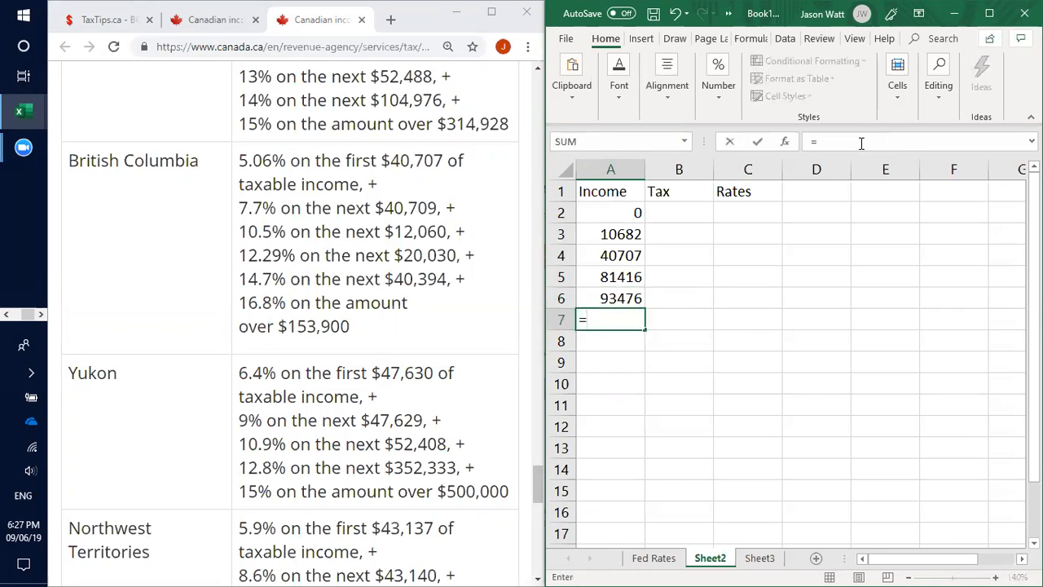
{"action": "type", "text": "11350"}
{"action": "type", "text": "6"}
{"action": "key", "text": "BackSpace"}
{"action": "type", "text": "506"}
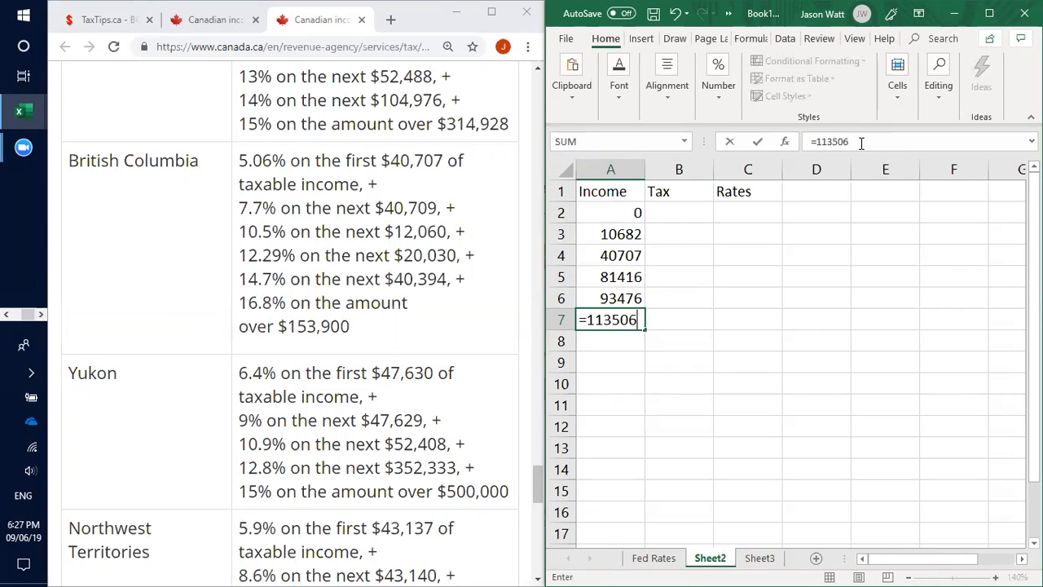
{"action": "type", "text": "*(1+B10)"}
{"action": "key", "text": "Return"}
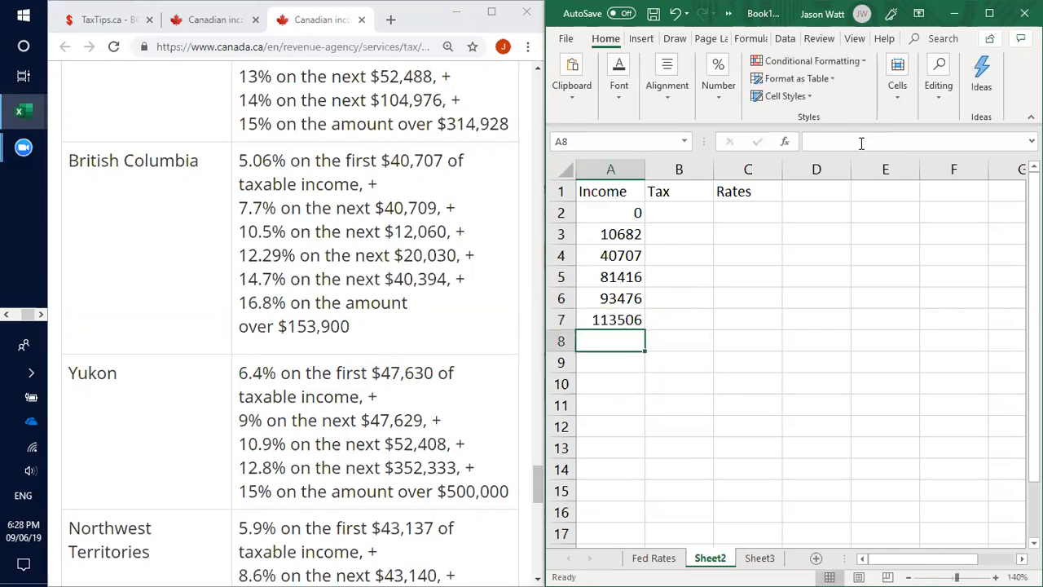
Step: Enter the top bracket's indexed income threshold formula =153900*(1+B10) in A8
{"action": "type", "text": "=153"}
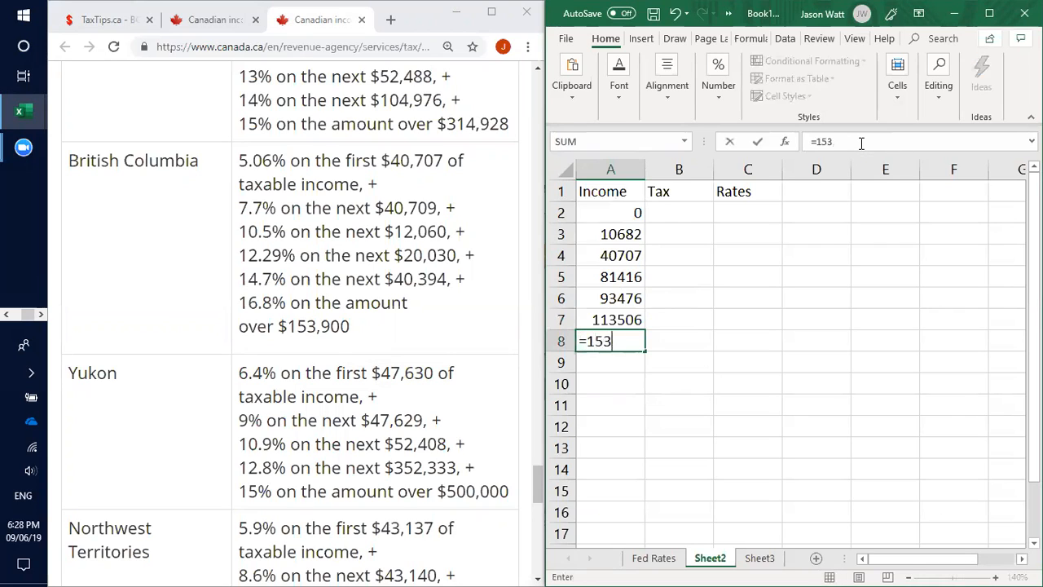
{"action": "type", "text": "900*(1+B10)"}
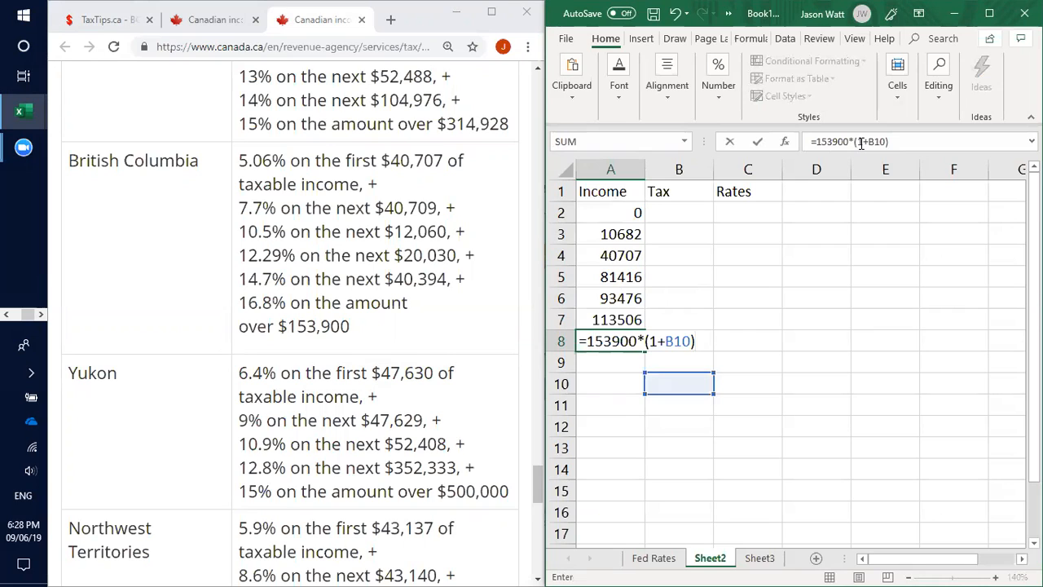
{"action": "key", "text": "Return"}
{"action": "key", "text": "Return"}
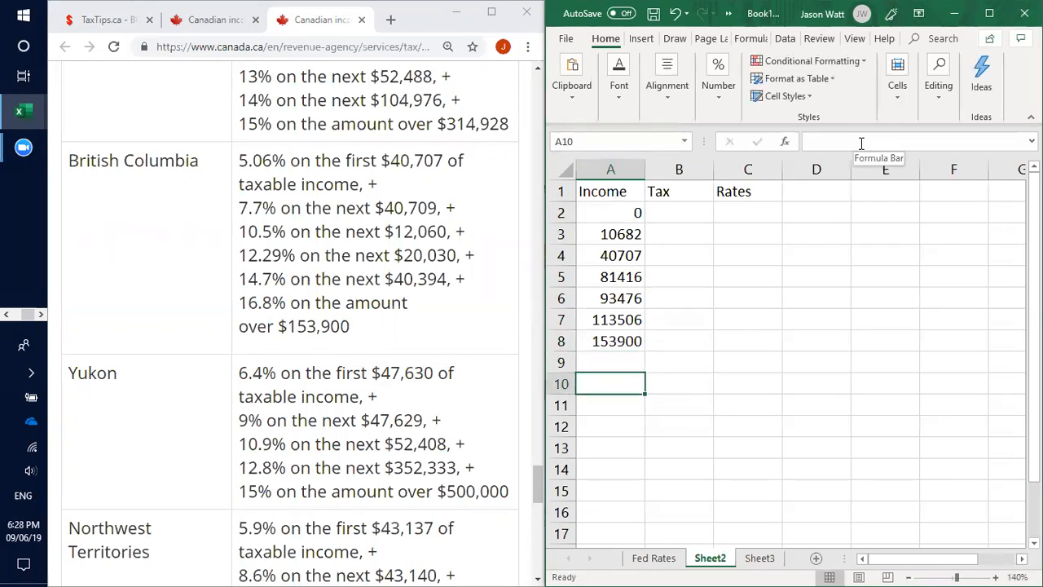
Step: Label A10 "Indexing" and enter an indexing factor of 0 in B10
{"action": "type", "text": "Indexing"}
{"action": "key", "text": "Tab"}
{"action": "type", "text": "0"}
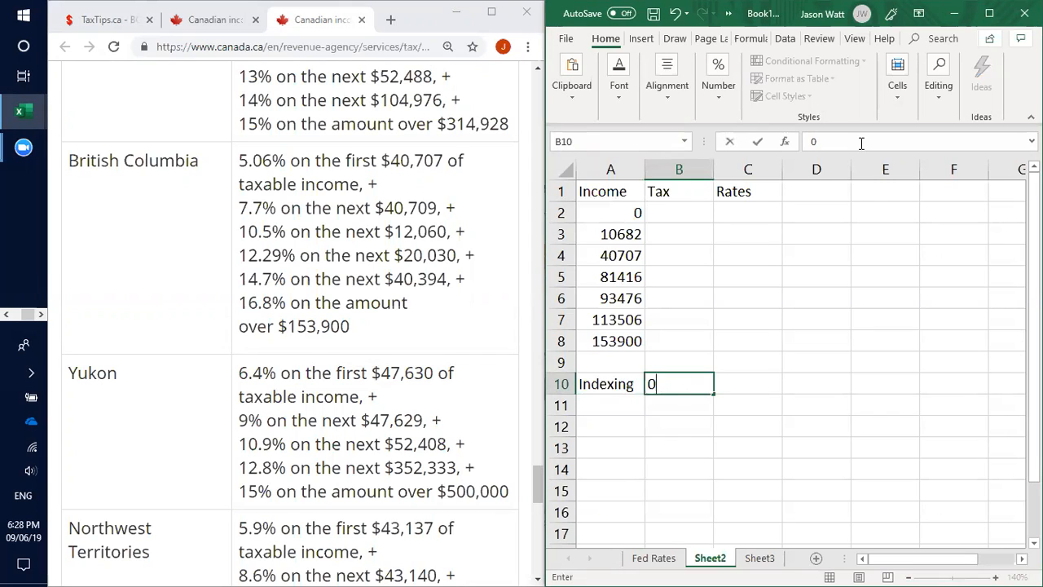
{"action": "key", "text": "Return"}
Step: Format the indexing factor in B10 as a percentage with two decimal places
{"action": "left_click", "coordinate": [701, 379]}
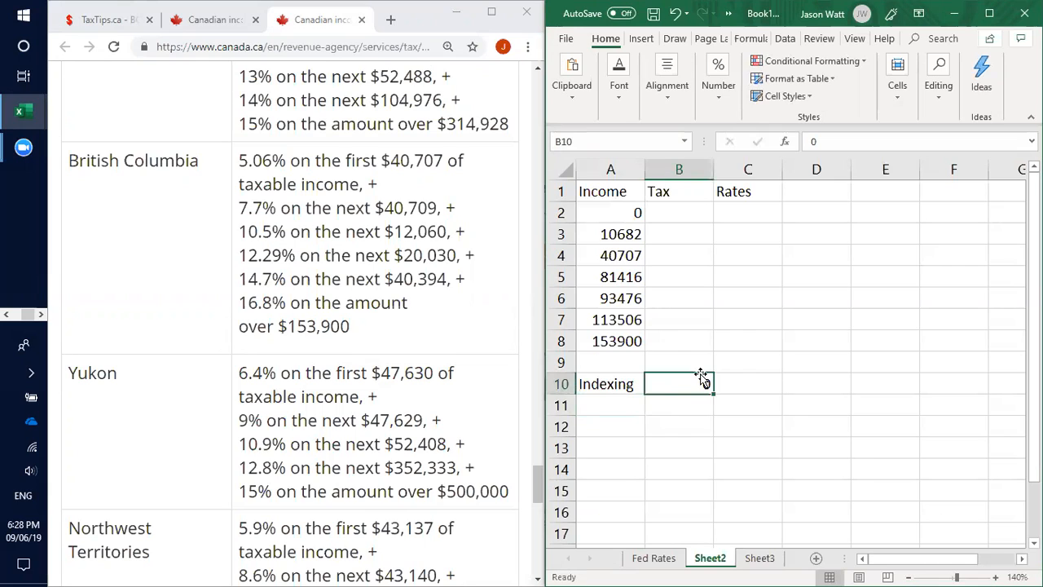
{"action": "left_click", "coordinate": [718, 77]}
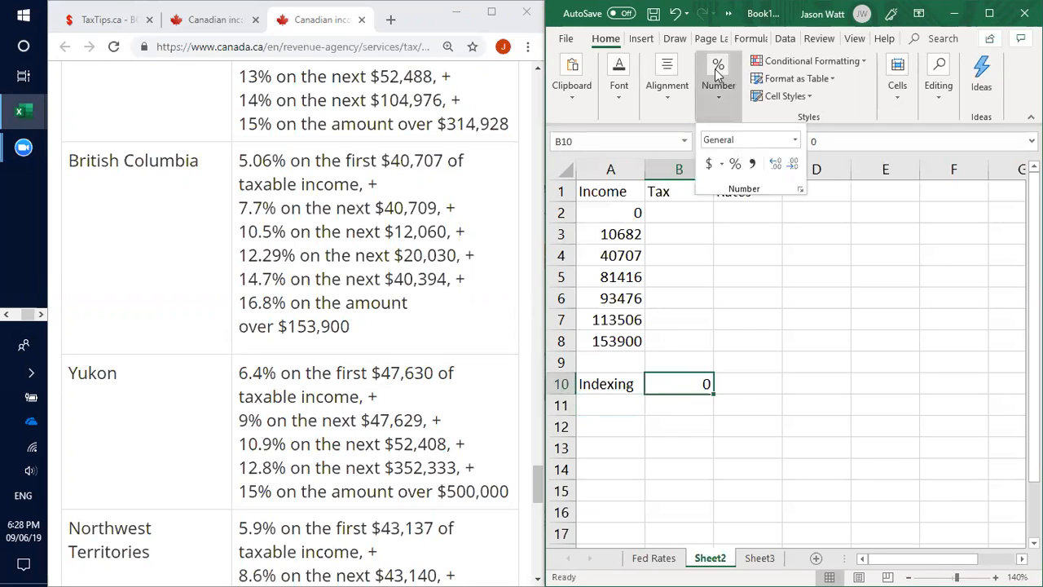
{"action": "left_click", "coordinate": [735, 163]}
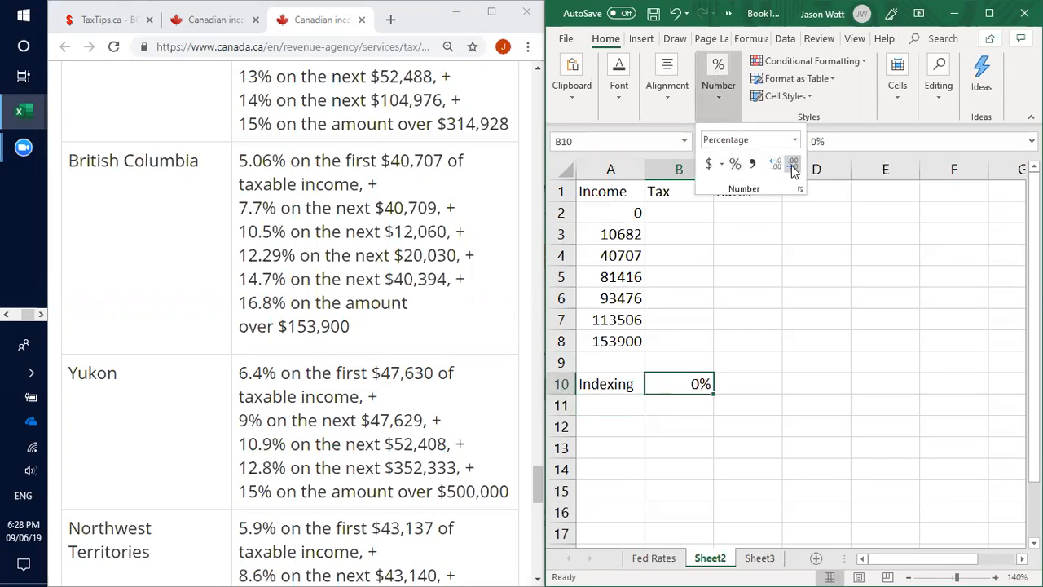
{"action": "double_click", "coordinate": [775, 164]}
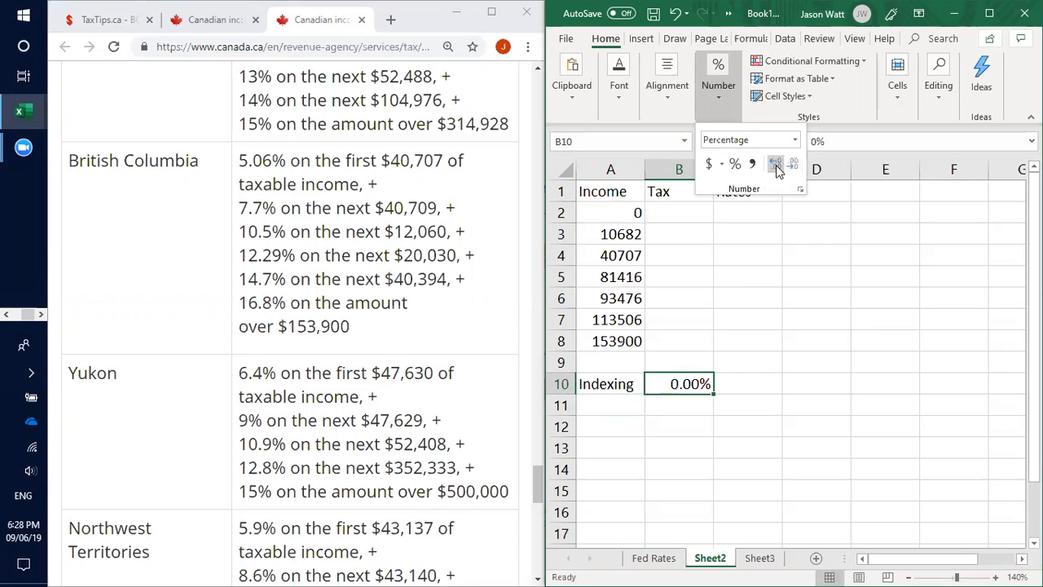
{"action": "left_click", "coordinate": [710, 384]}
{"action": "left_click", "coordinate": [687, 397]}
Step: Test the indexed thresholds with a 2% factor in B10, and set the factor back to 0%
{"action": "left_click", "coordinate": [673, 383]}
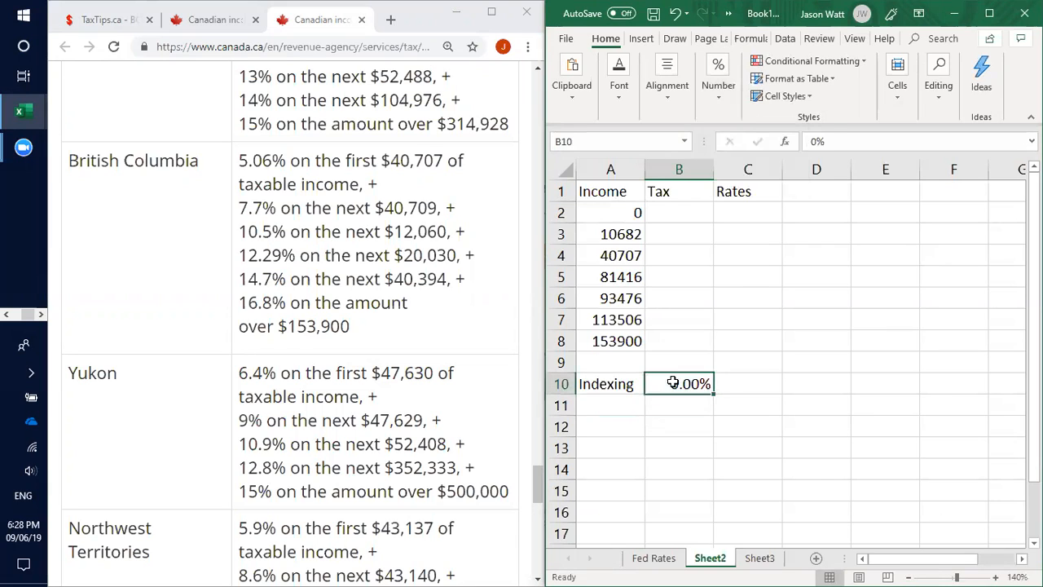
{"action": "type", "text": "2"}
{"action": "key", "text": "Return"}
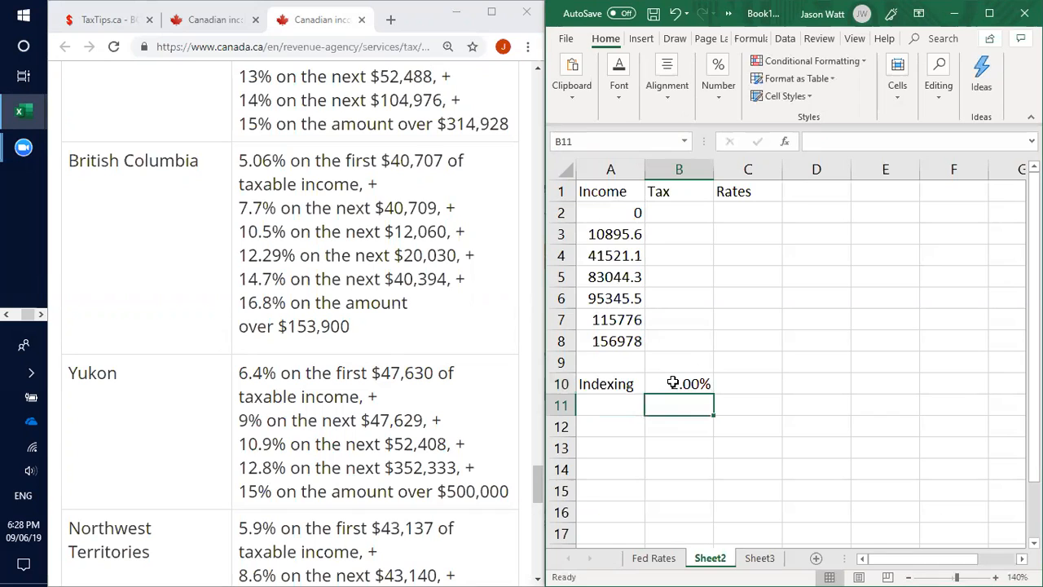
{"action": "left_click", "coordinate": [672, 383]}
{"action": "type", "text": "0"}
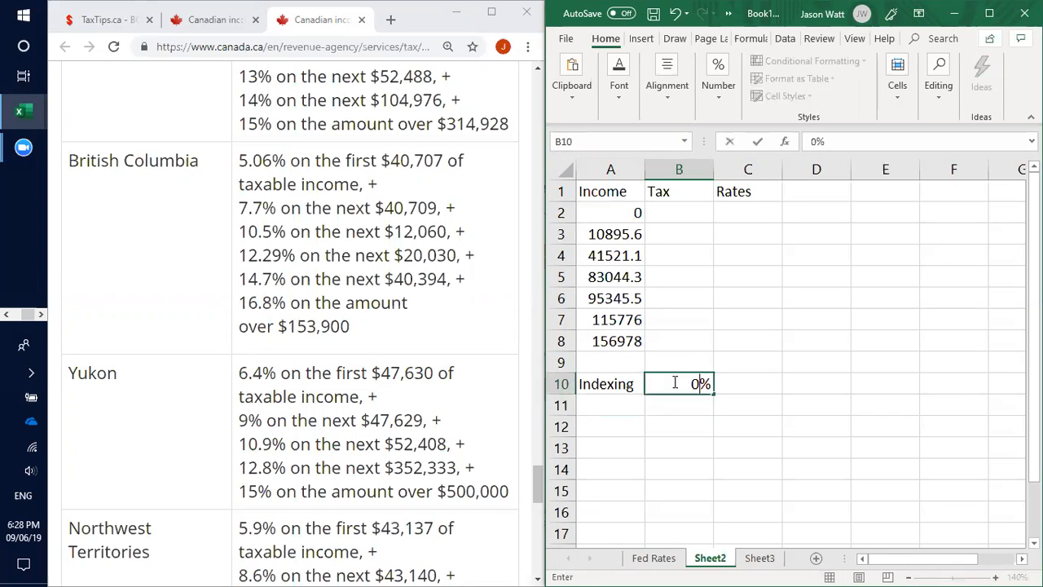
{"action": "key", "text": "Return"}
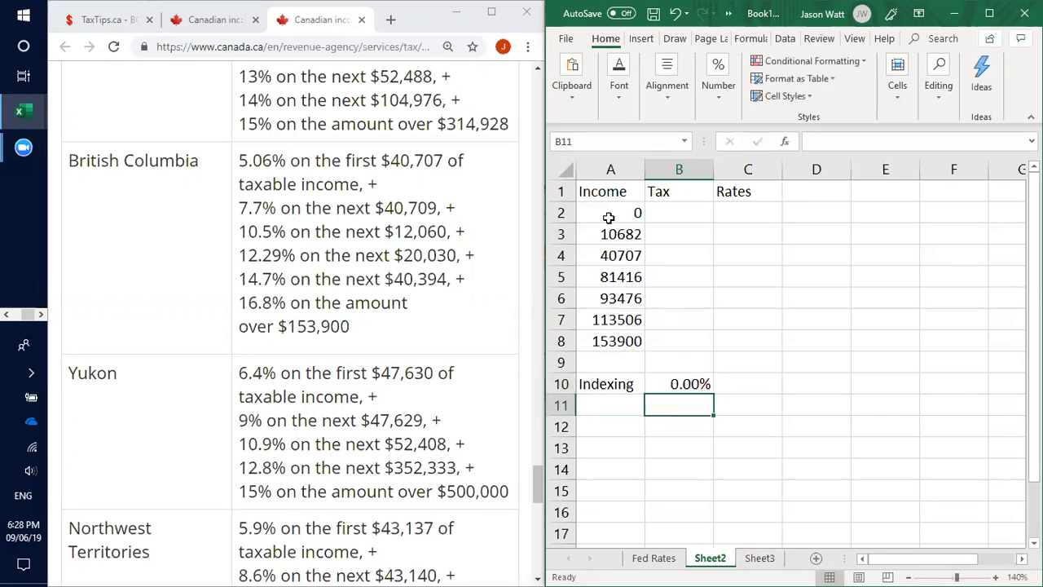
Step: Format the Income and Tax cells A2:B8 as currency without decimals and autofit the Income column's width
{"action": "left_click_drag", "start_coordinate": [607, 216], "coordinate": [668, 341]}
{"action": "right_click", "coordinate": [622, 280]}
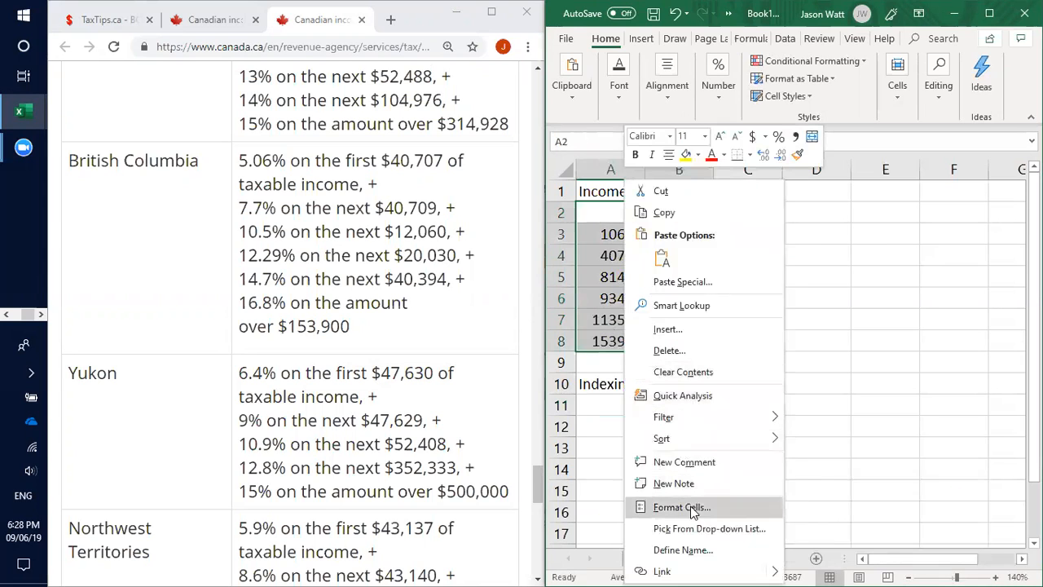
{"action": "left_click", "coordinate": [718, 99]}
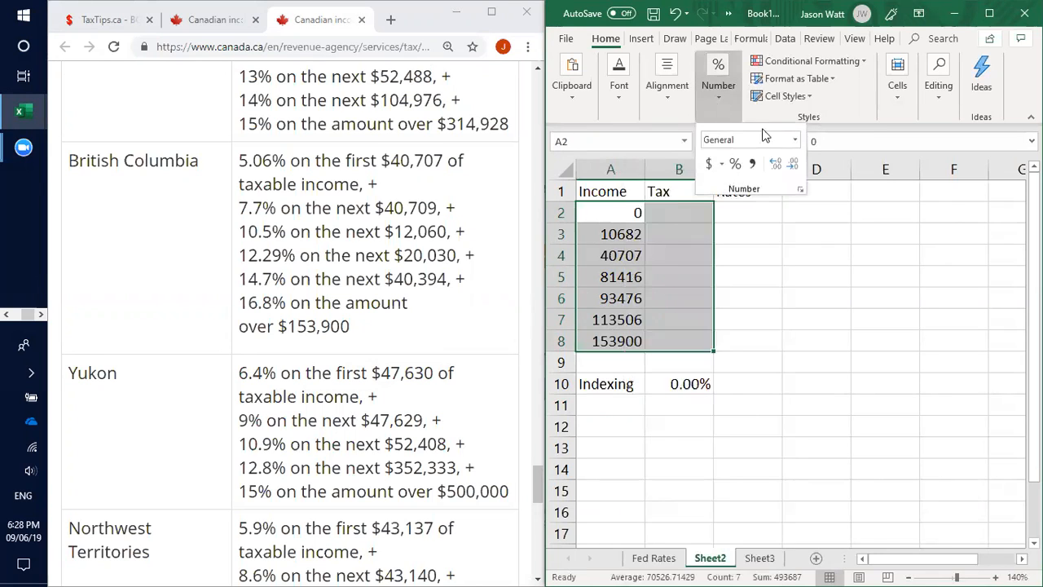
{"action": "left_click", "coordinate": [795, 142]}
{"action": "left_click", "coordinate": [778, 243]}
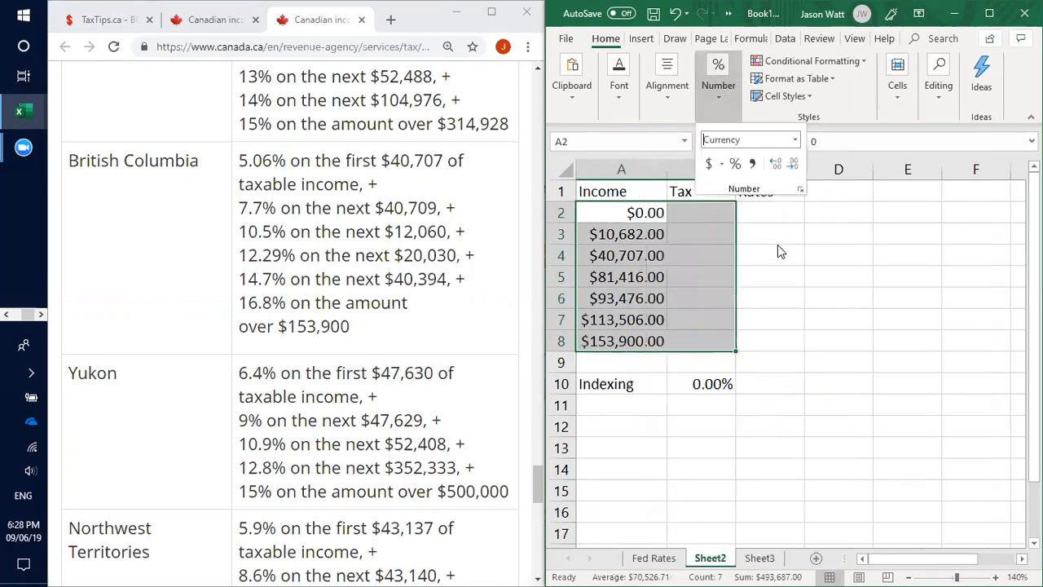
{"action": "left_click", "coordinate": [792, 165]}
{"action": "left_click", "coordinate": [792, 166]}
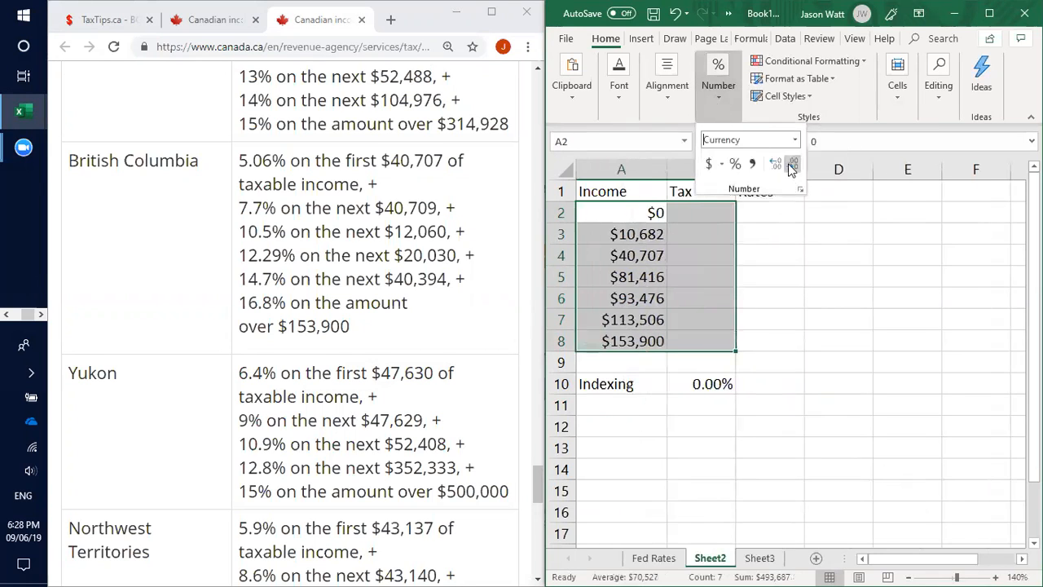
{"action": "double_click", "coordinate": [665, 170]}
{"action": "left_click", "coordinate": [737, 348]}
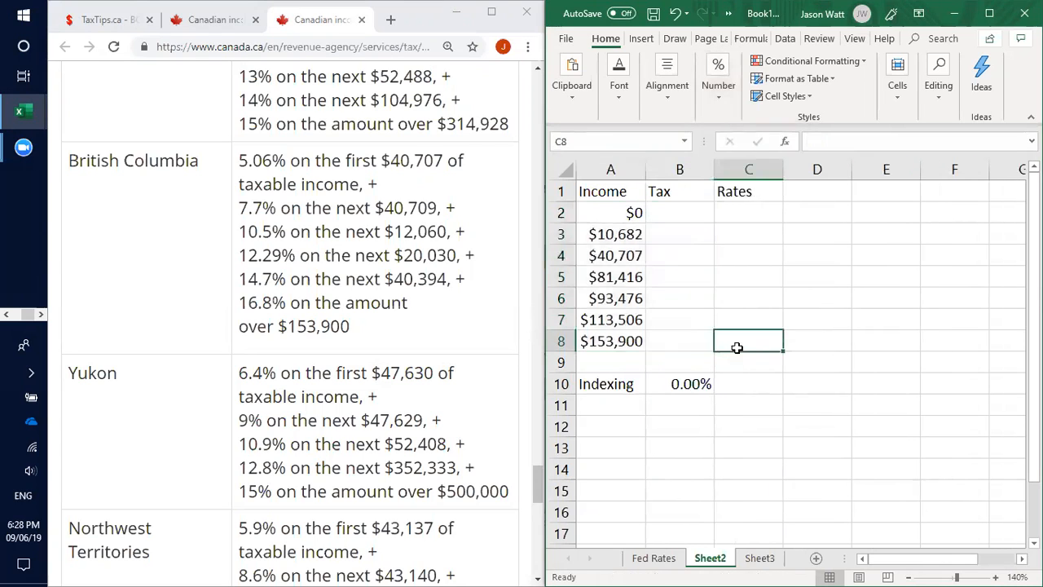
Step: Format the Rates cells C2:C8 as percentages with two decimal places
{"action": "left_click_drag", "start_coordinate": [740, 214], "coordinate": [754, 336]}
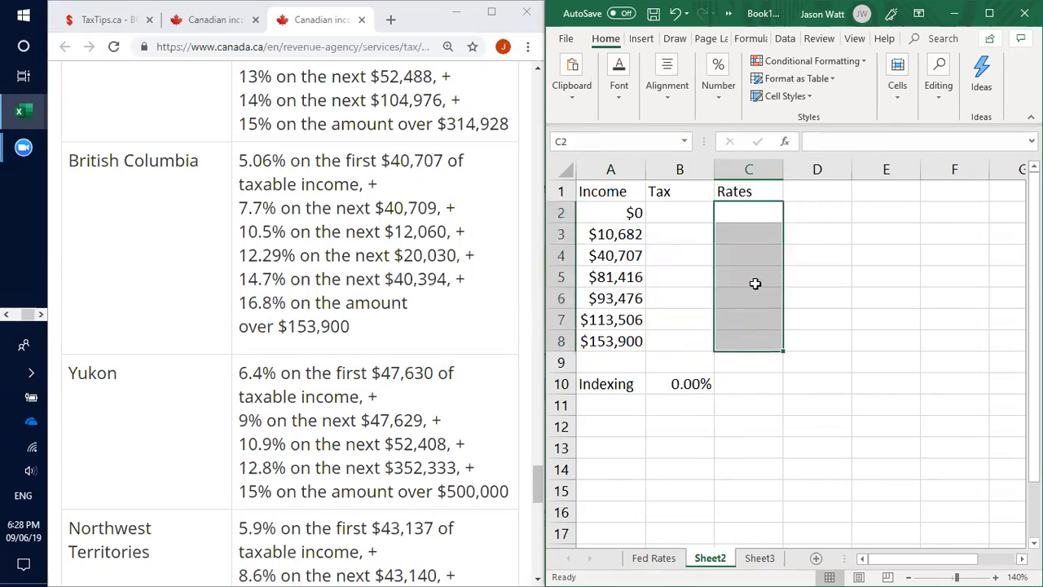
{"action": "left_click", "coordinate": [718, 102]}
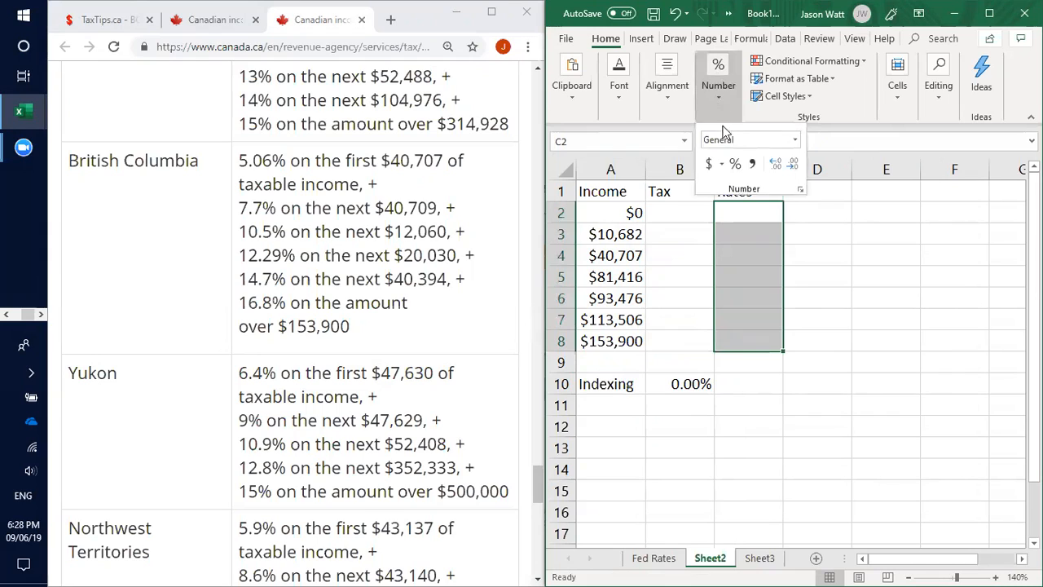
{"action": "left_click", "coordinate": [777, 166]}
{"action": "left_click", "coordinate": [777, 166]}
{"action": "left_click", "coordinate": [818, 313]}
Step: Enter the first two British Columbia tax rates, 0% in C2 and 5.06% in C3
{"action": "left_click", "coordinate": [754, 218]}
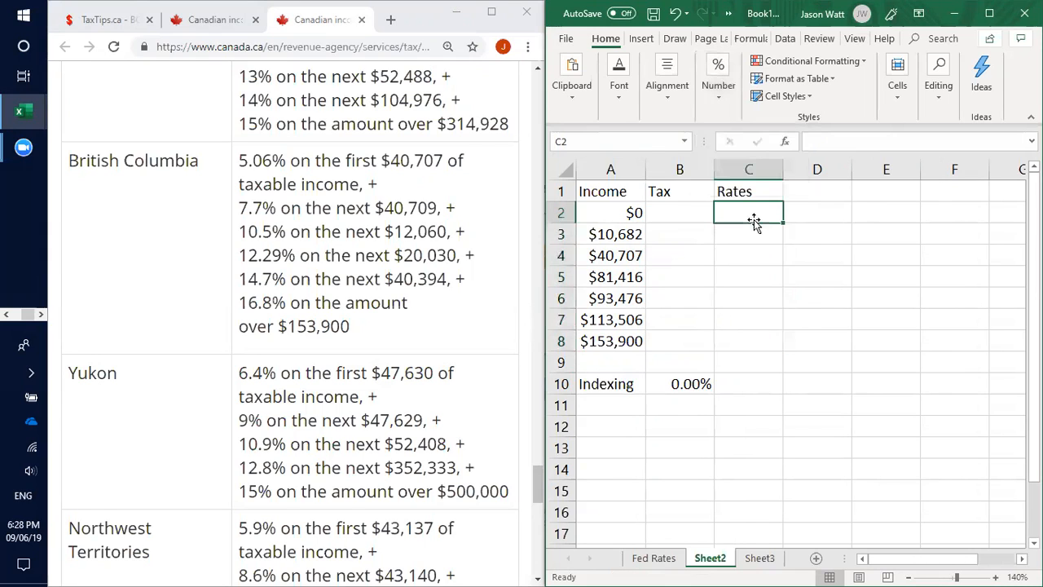
{"action": "type", "text": "0"}
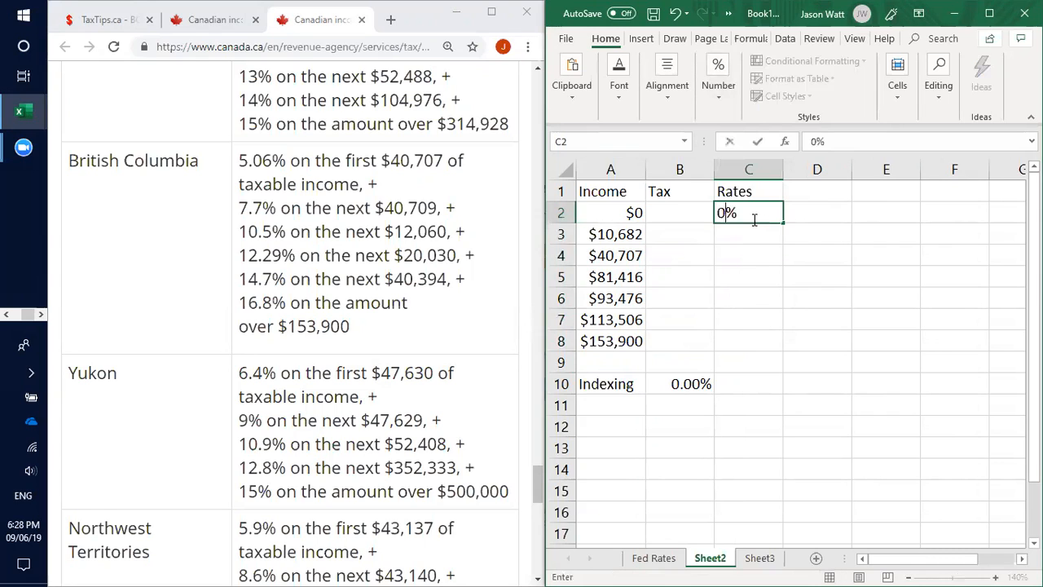
{"action": "key", "text": "Return"}
{"action": "type", "text": "5."}
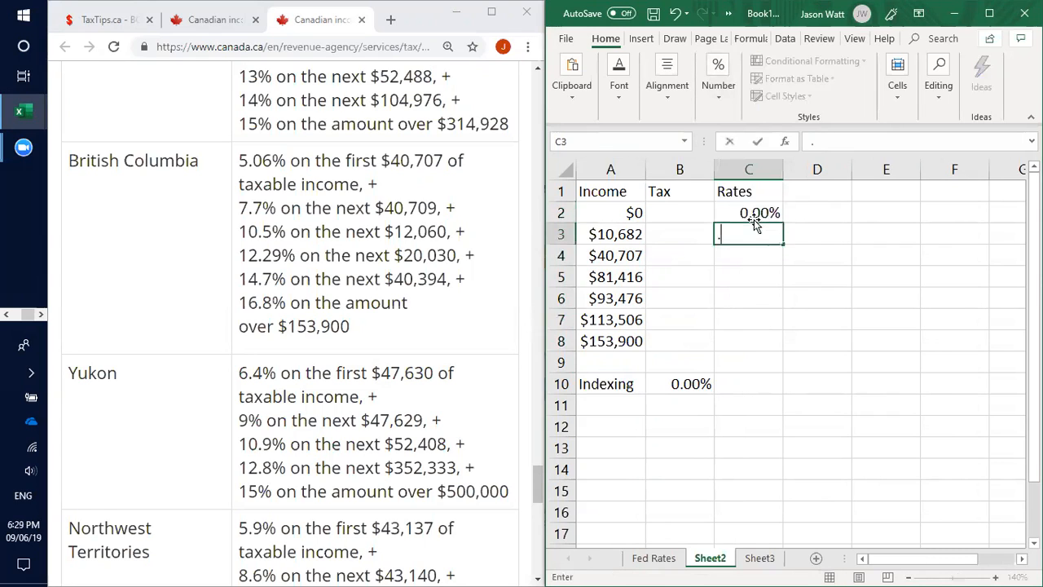
{"action": "type", "text": "06"}
{"action": "key", "text": "Return"}
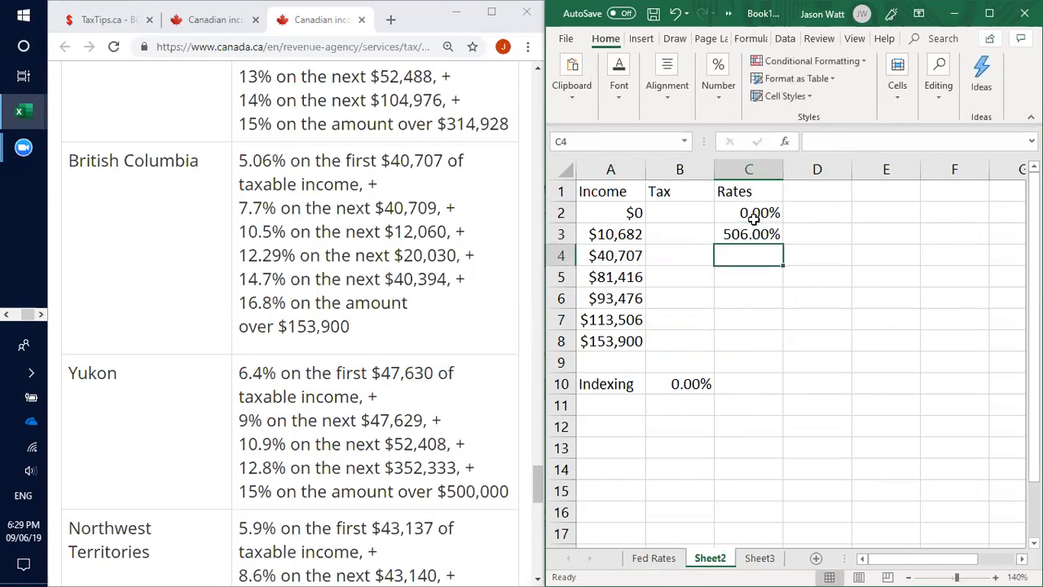
{"action": "left_click", "coordinate": [741, 235]}
{"action": "type", "text": "5.06"}
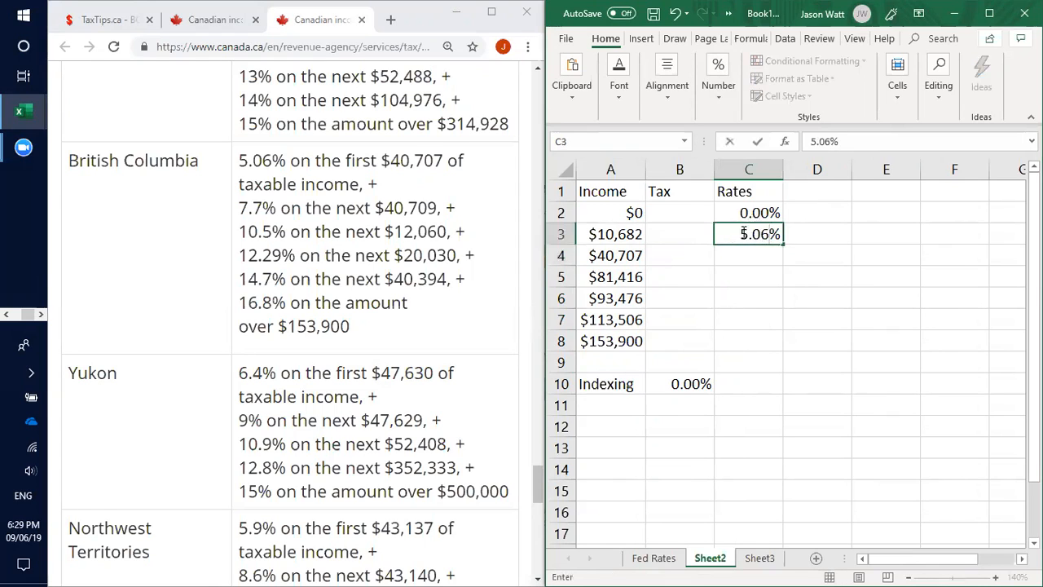
{"action": "key", "text": "Return"}
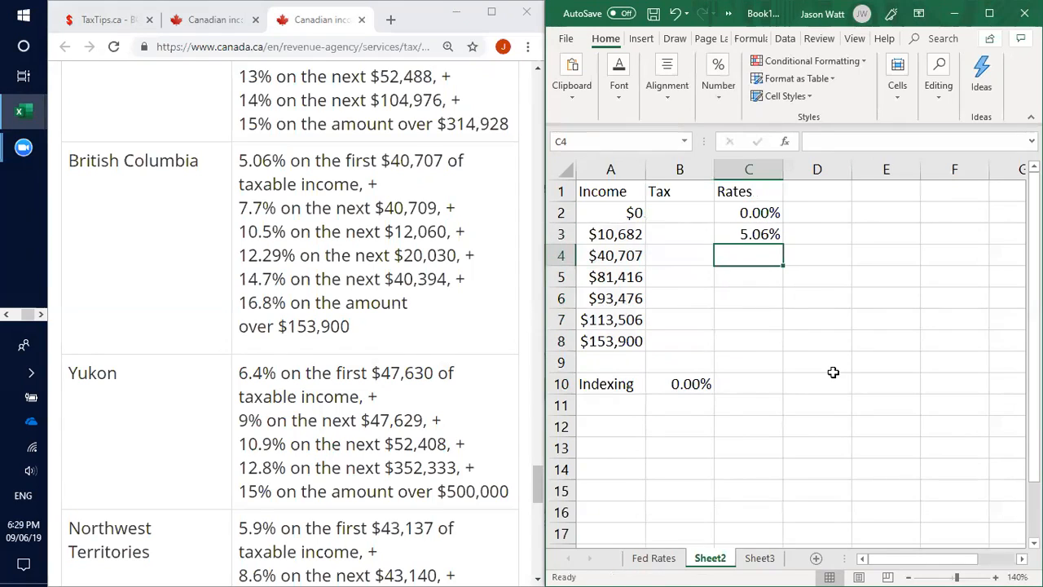
Step: Enter the remaining British Columbia rates 7.7%, 10.5%, 12.29%, 14.7% and 16.8% in C4 through C8
{"action": "type", "text": "7.7"}
{"action": "key", "text": "Return"}
{"action": "type", "text": "10.5"}
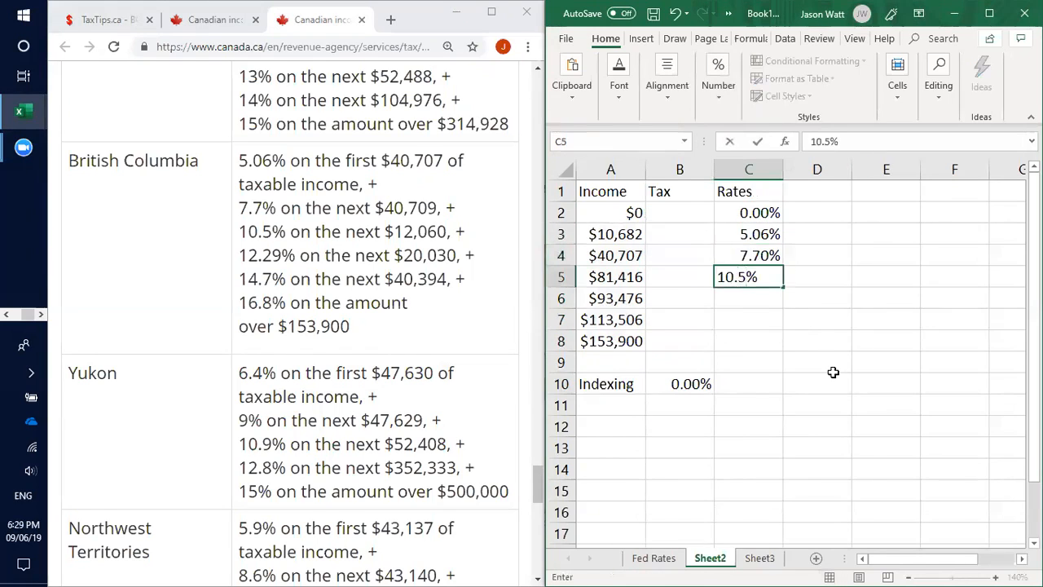
{"action": "key", "text": "Return"}
{"action": "type", "text": "12.1"}
{"action": "key", "text": "BackSpace"}
{"action": "type", "text": "29"}
{"action": "key", "text": "Return"}
{"action": "type", "text": "14.7"}
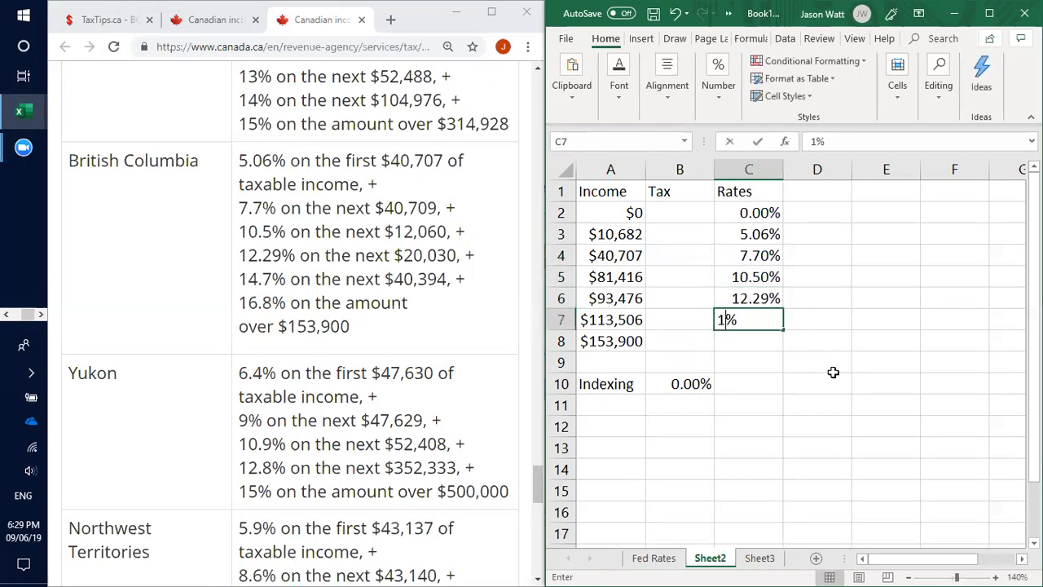
{"action": "key", "text": "Return"}
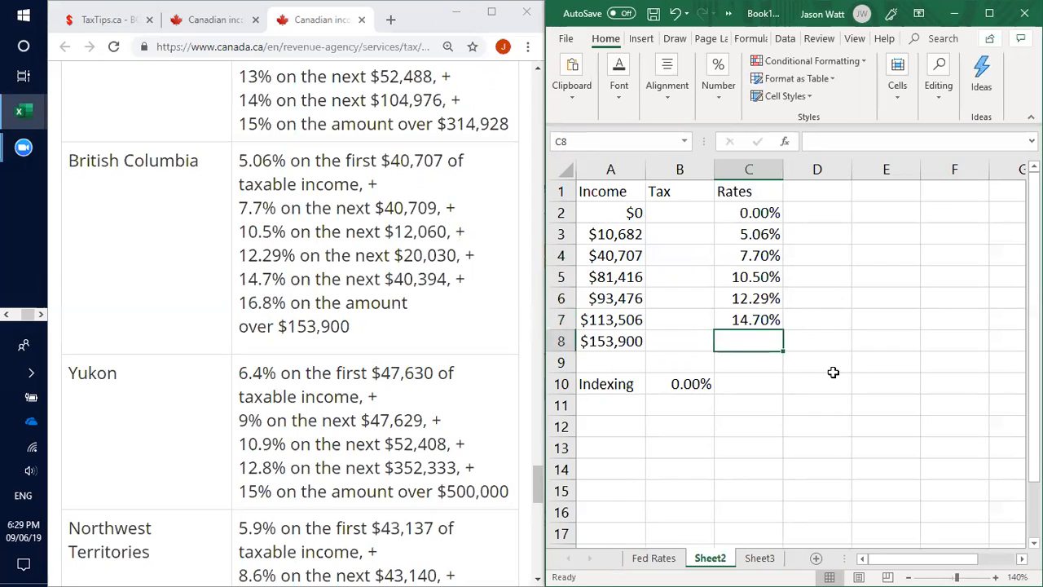
{"action": "type", "text": "16.8"}
{"action": "key", "text": "Return"}
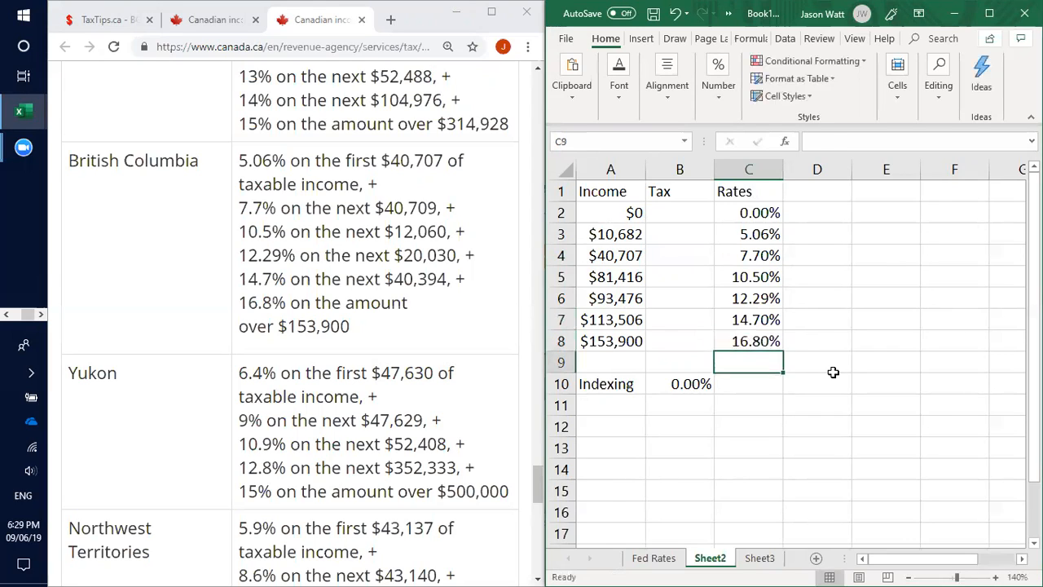
Step: Enter the cumulative tax formula =(A8-A7)*C7+B7 in B8 for the top bracket
{"action": "key", "text": "Up"}
{"action": "key", "text": "Left"}
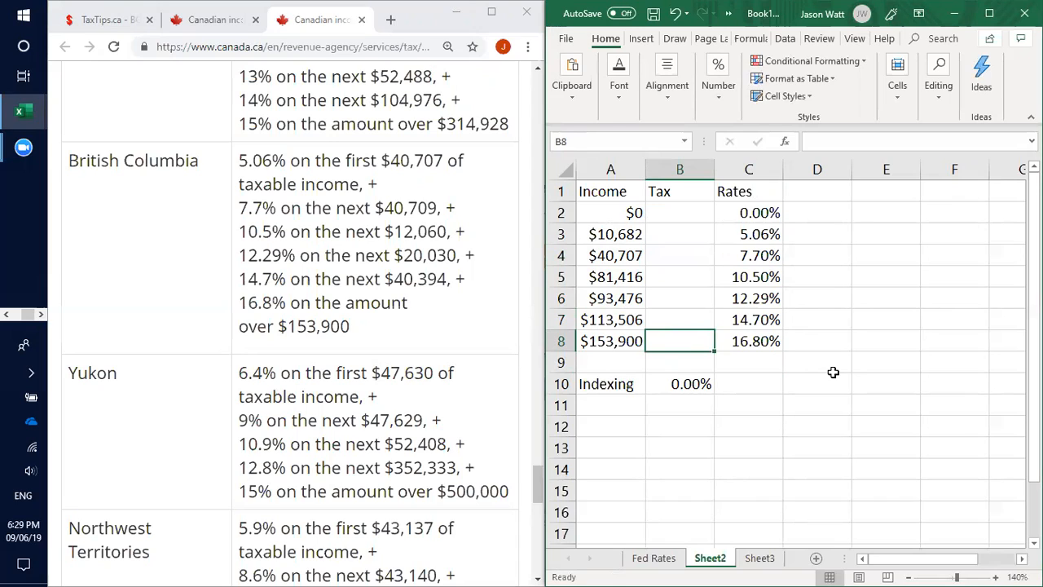
{"action": "type", "text": "=("}
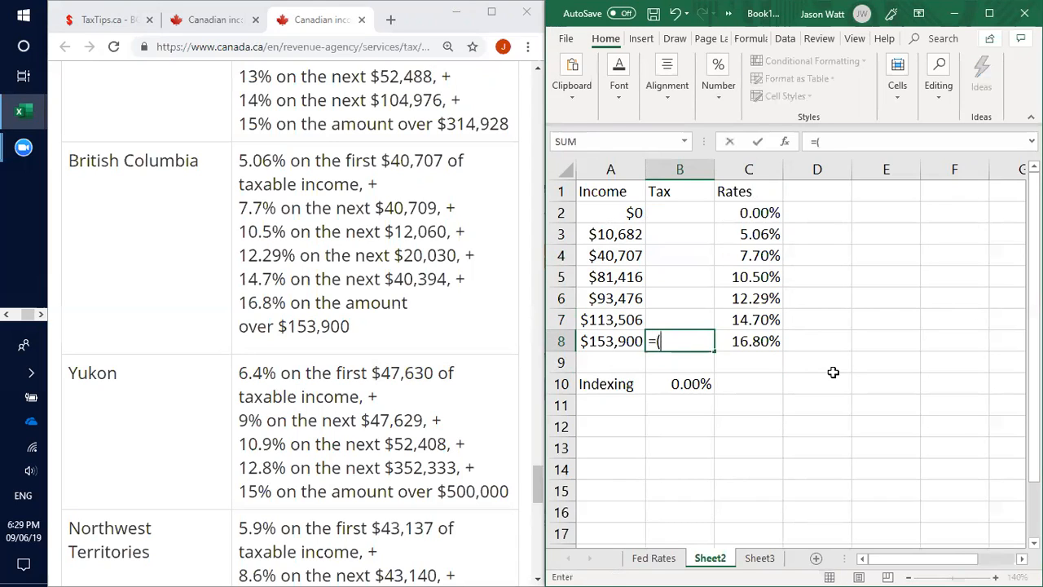
{"action": "left_click", "coordinate": [613, 341]}
{"action": "type", "text": "_"}
{"action": "key", "text": "BackSpace"}
{"action": "type", "text": "-"}
{"action": "left_click", "coordinate": [611, 318]}
{"action": "type", "text": ")"}
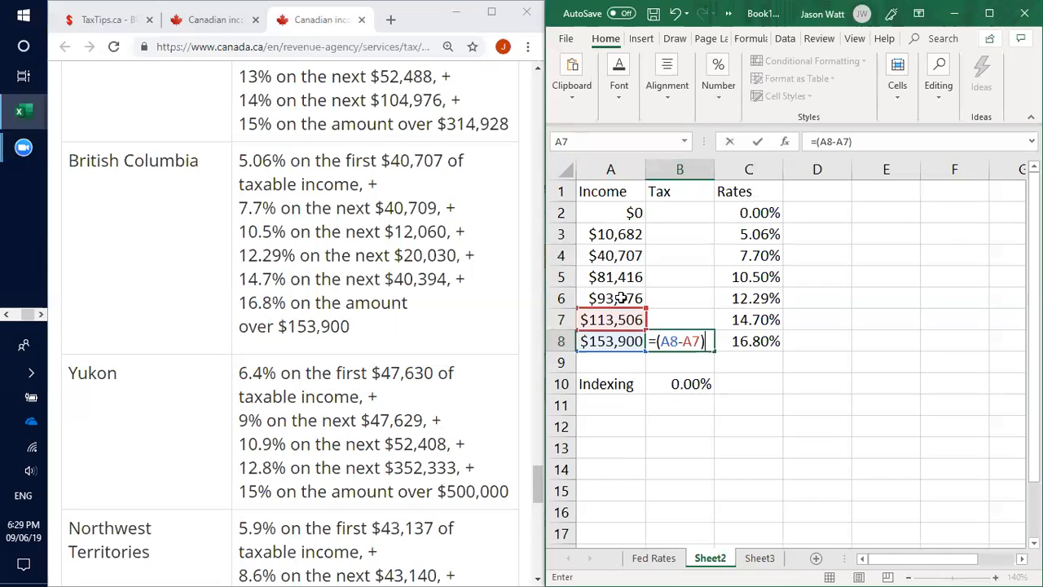
{"action": "type", "text": "+"}
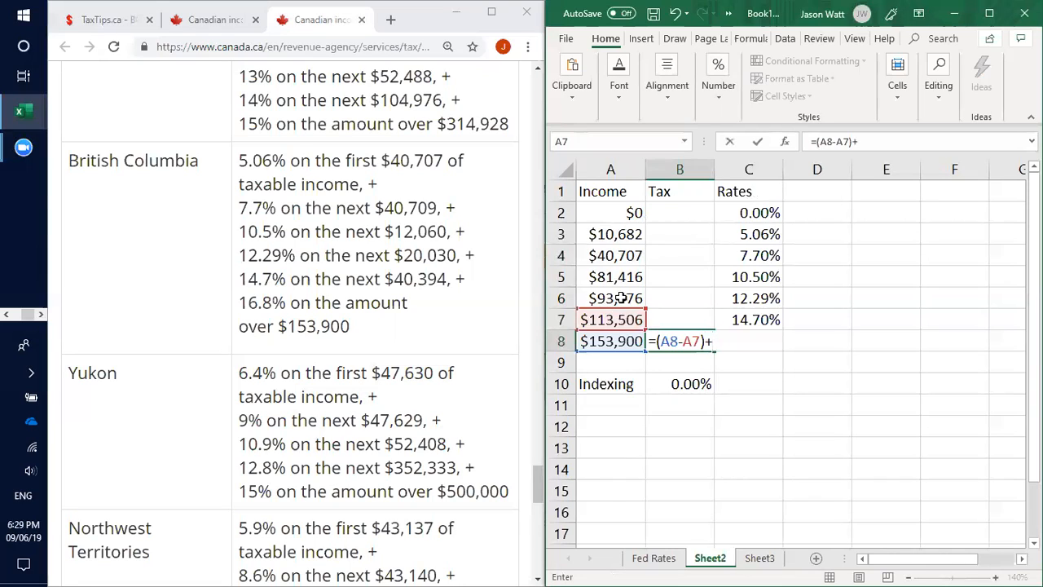
{"action": "key", "text": "BackSpace"}
{"action": "type", "text": "*"}
{"action": "left_click", "coordinate": [744, 318]}
{"action": "type", "text": "+"}
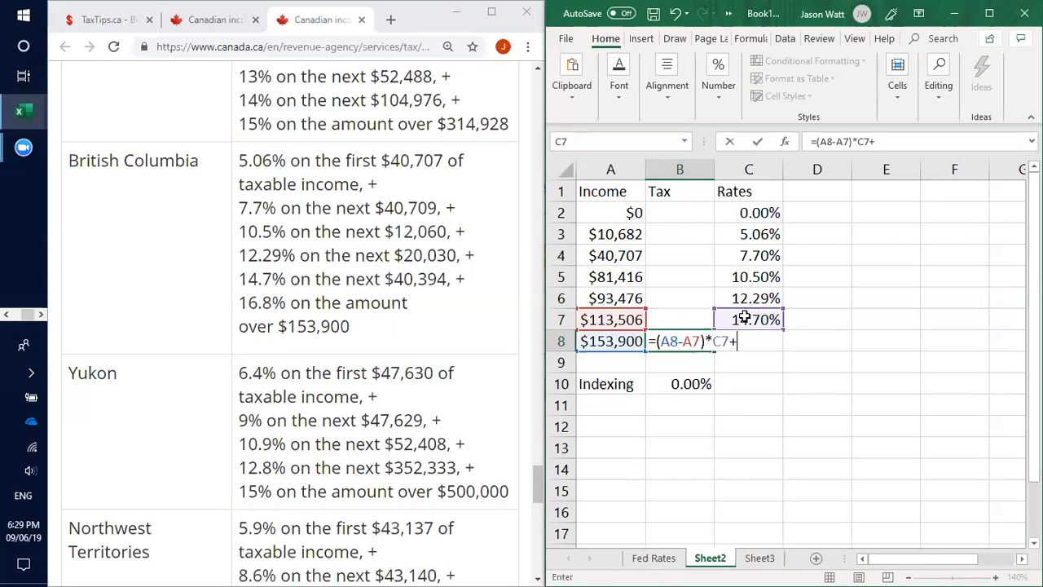
{"action": "left_click", "coordinate": [695, 320]}
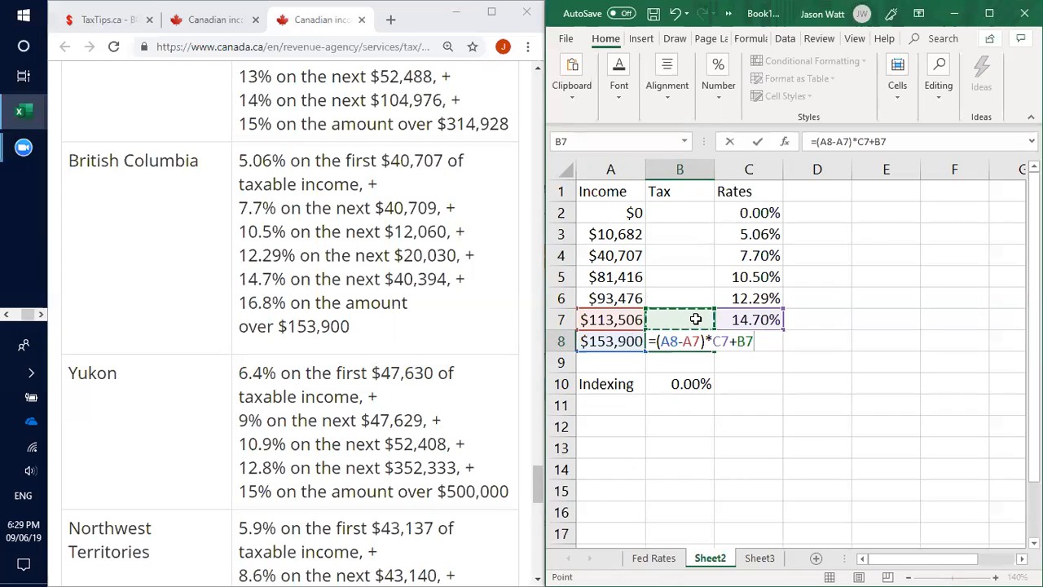
{"action": "key", "text": "Return"}
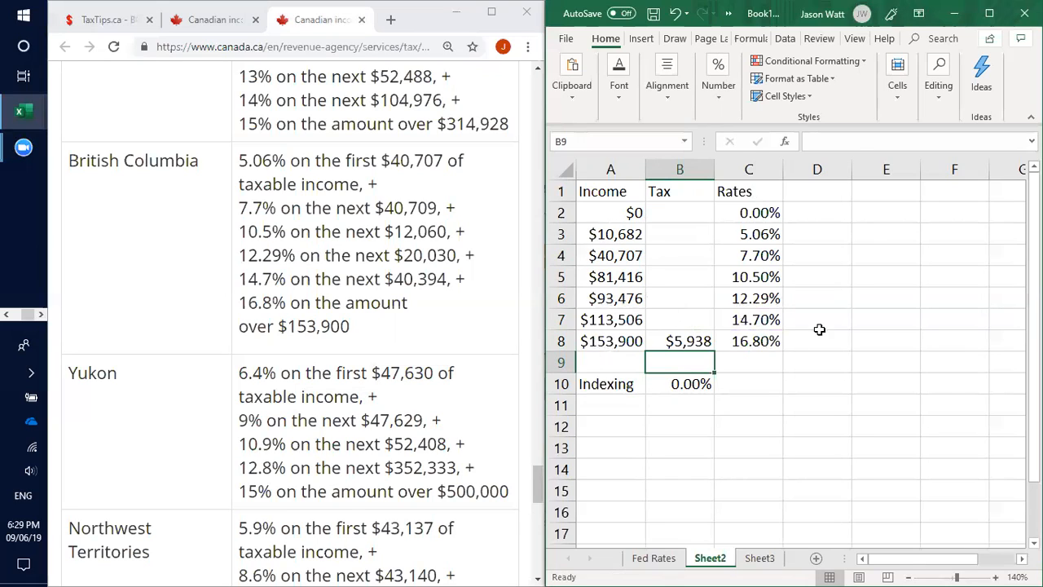
Step: Fill the cumulative tax formula from B8 upward through B3
{"action": "left_click", "coordinate": [683, 340]}
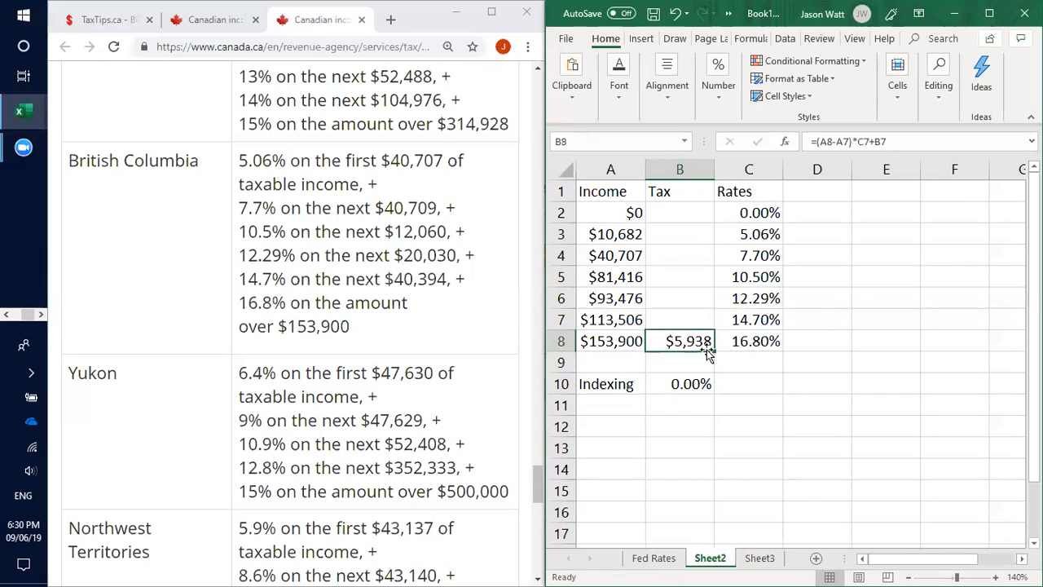
{"action": "left_click_drag", "start_coordinate": [714, 351], "coordinate": [713, 233]}
{"action": "left_click", "coordinate": [775, 368]}
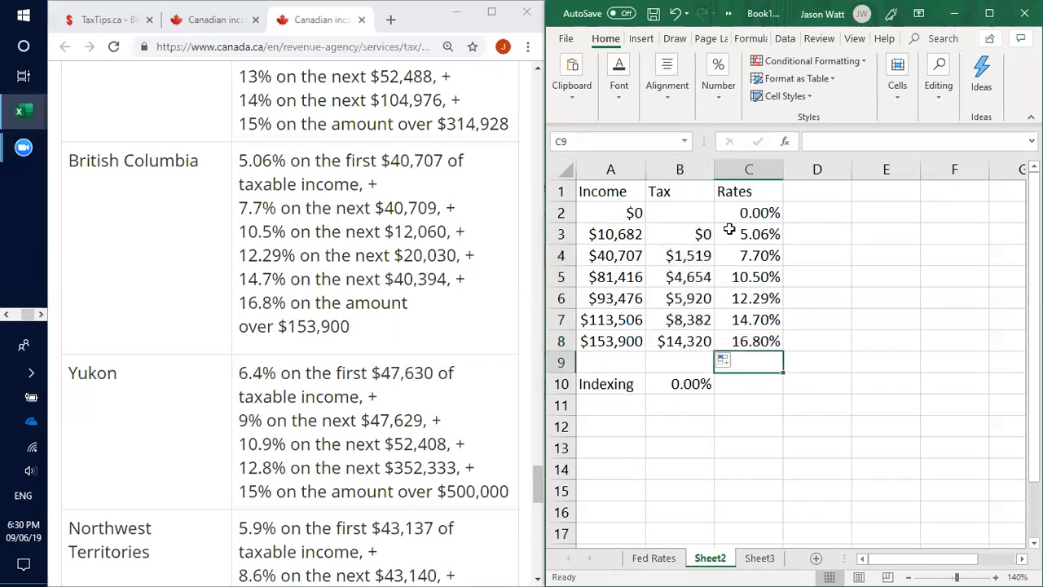
Step: Enter $0 in B2 as the cumulative tax for the lowest British Columbia bracket
{"action": "left_click", "coordinate": [689, 212]}
{"action": "type", "text": "$0"}
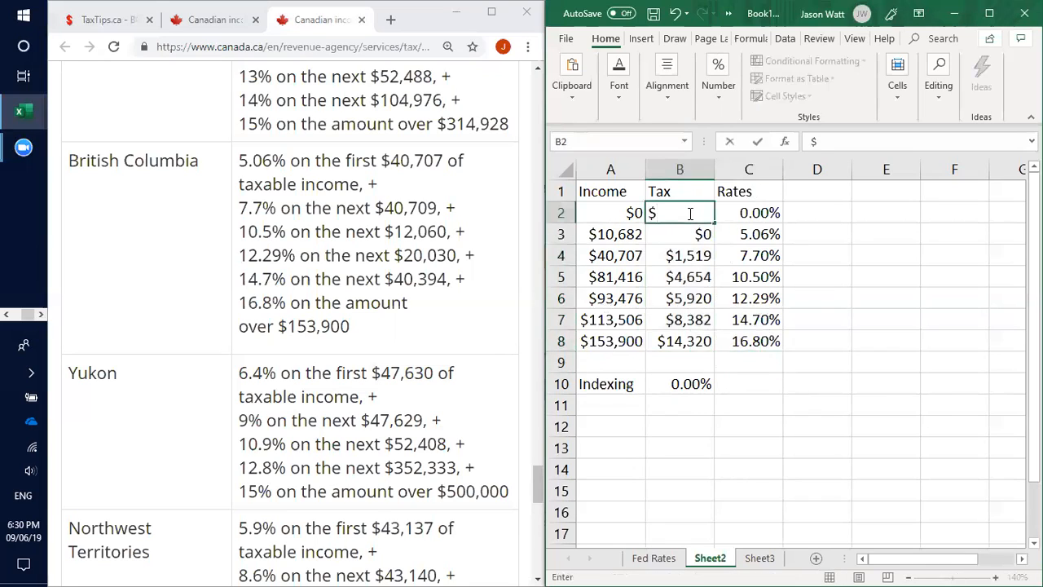
{"action": "key", "text": "Return"}
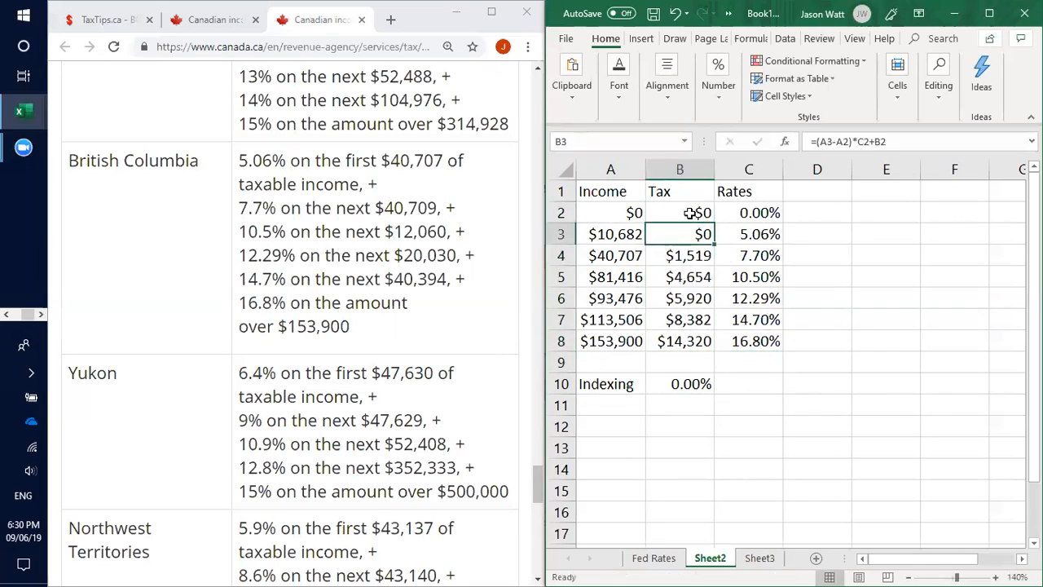
{"action": "left_click", "coordinate": [770, 365]}
Step: Define the workbook-scoped name BCRates for the British Columbia table range A2:C8
{"action": "left_click_drag", "start_coordinate": [604, 212], "coordinate": [757, 344]}
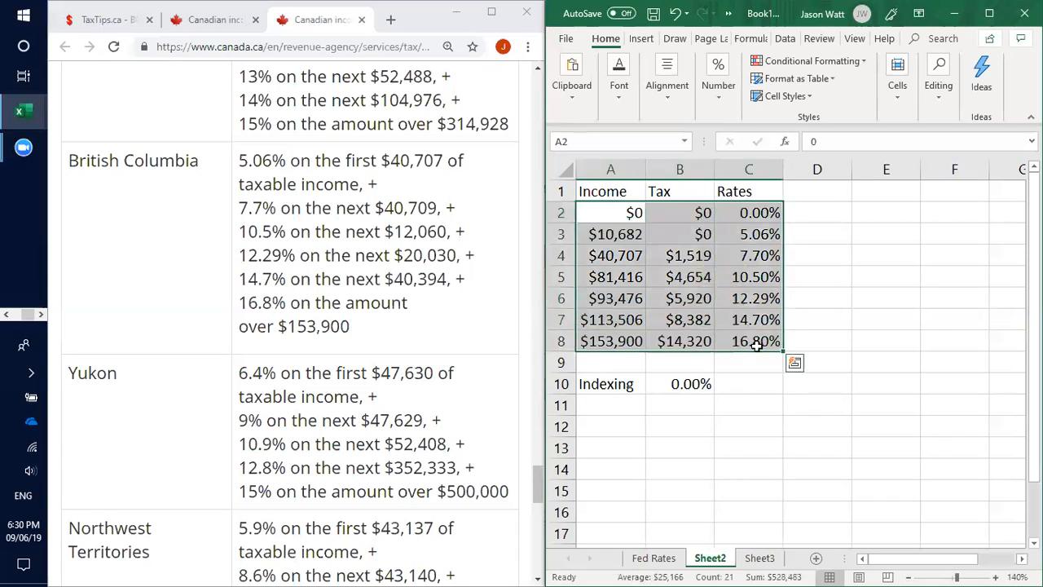
{"action": "right_click", "coordinate": [679, 282]}
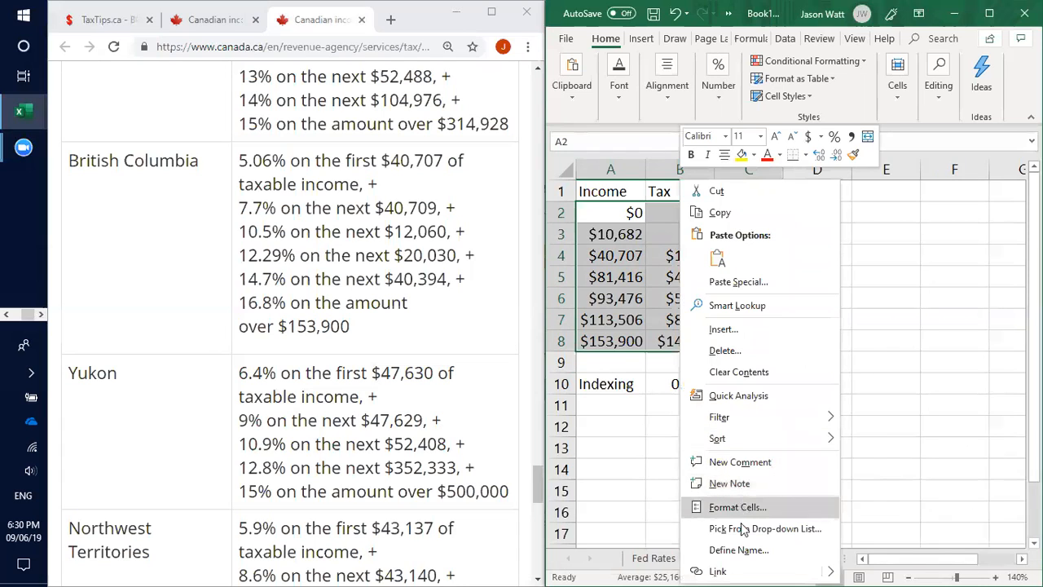
{"action": "left_click", "coordinate": [739, 551]}
{"action": "type", "text": "BCRates"}
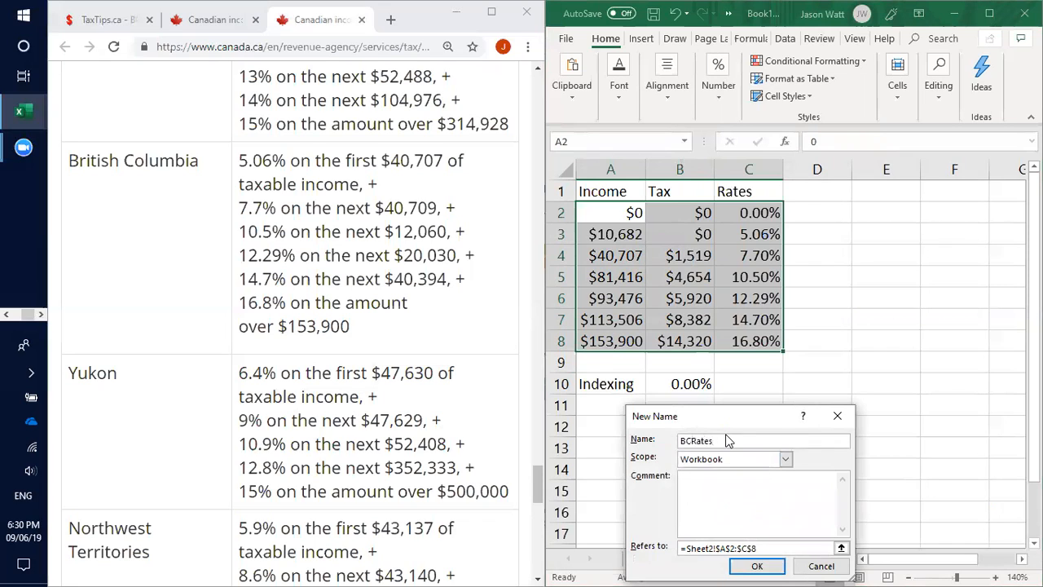
{"action": "left_click", "coordinate": [754, 565]}
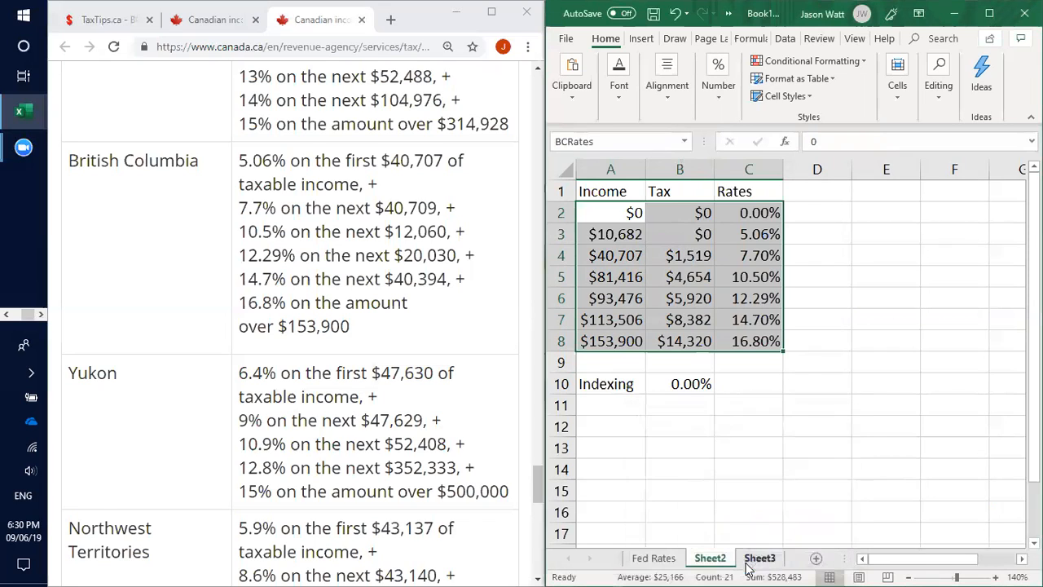
Step: Rename the Sheet2 worksheet as BC Rates
{"action": "left_click", "coordinate": [710, 488]}
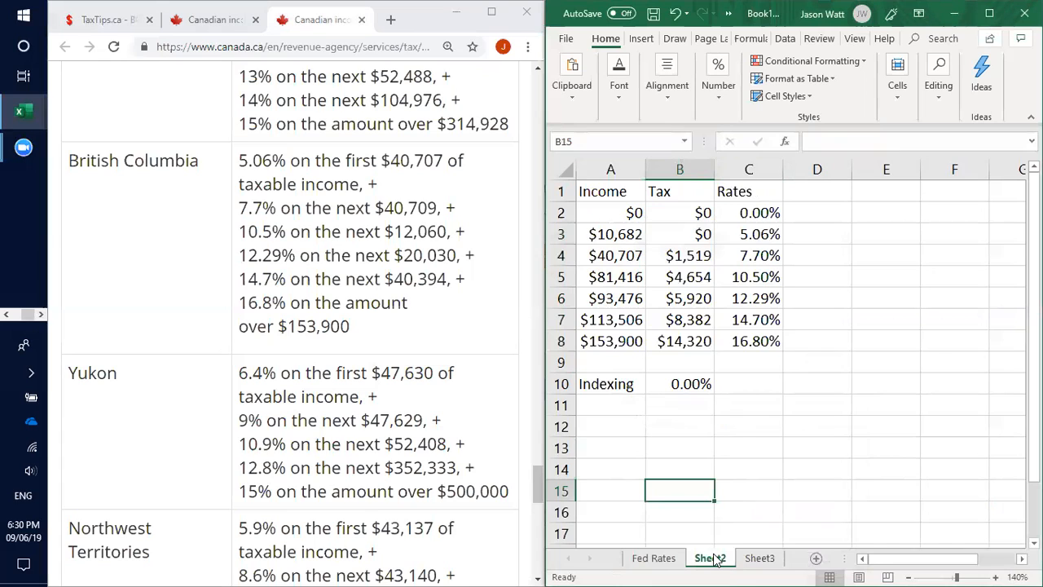
{"action": "right_click", "coordinate": [714, 557]}
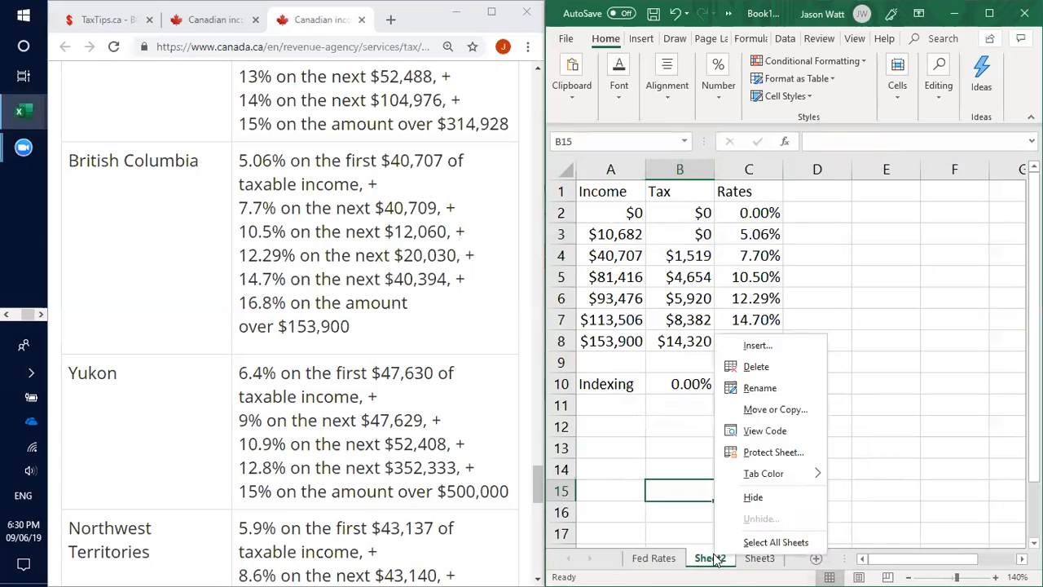
{"action": "left_click", "coordinate": [771, 387]}
{"action": "type", "text": "BC R"}
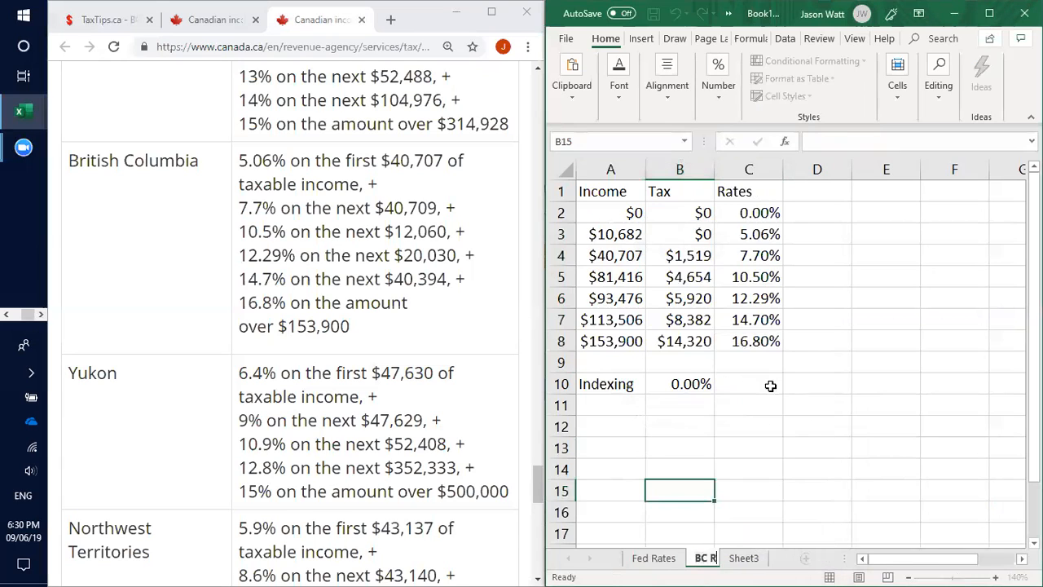
{"action": "type", "text": "ates"}
{"action": "key", "text": "Return"}
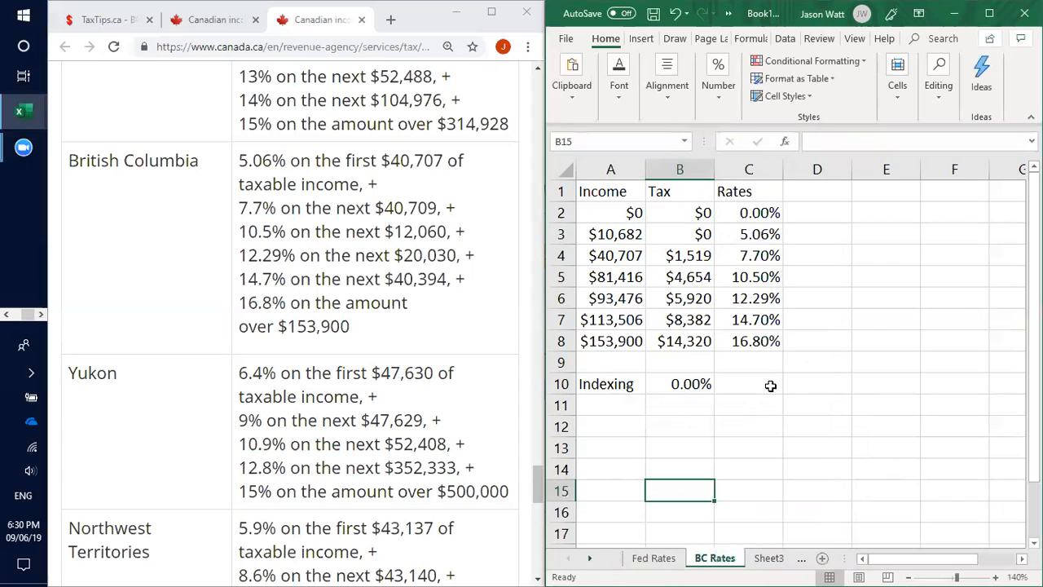
Step: Compare the Fed Rates and BC Rates sheets, and look through the other provinces' and territories' tax rates on the web page
{"action": "left_click", "coordinate": [687, 410]}
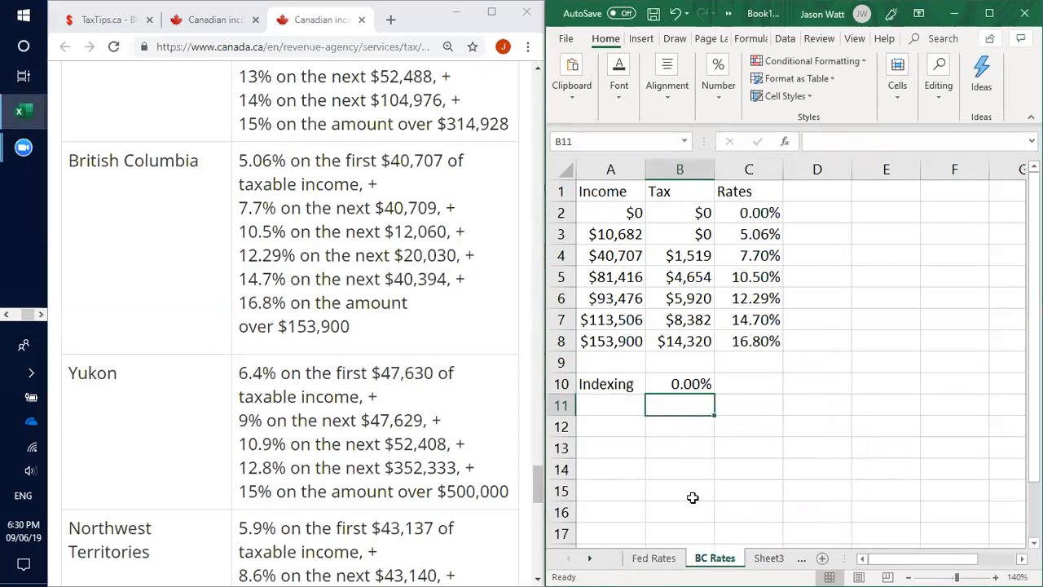
{"action": "left_click", "coordinate": [657, 560]}
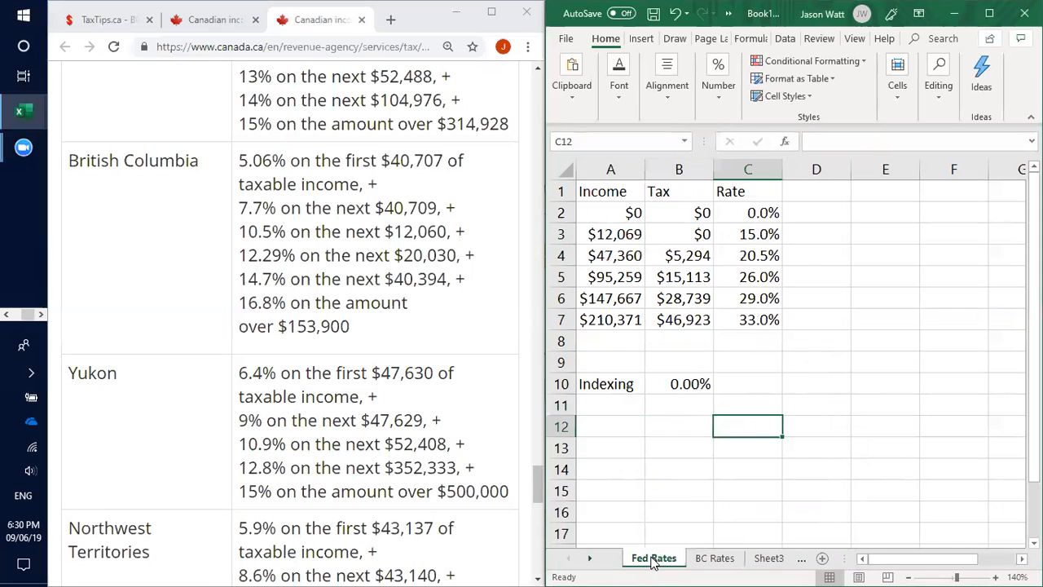
{"action": "left_click", "coordinate": [708, 561]}
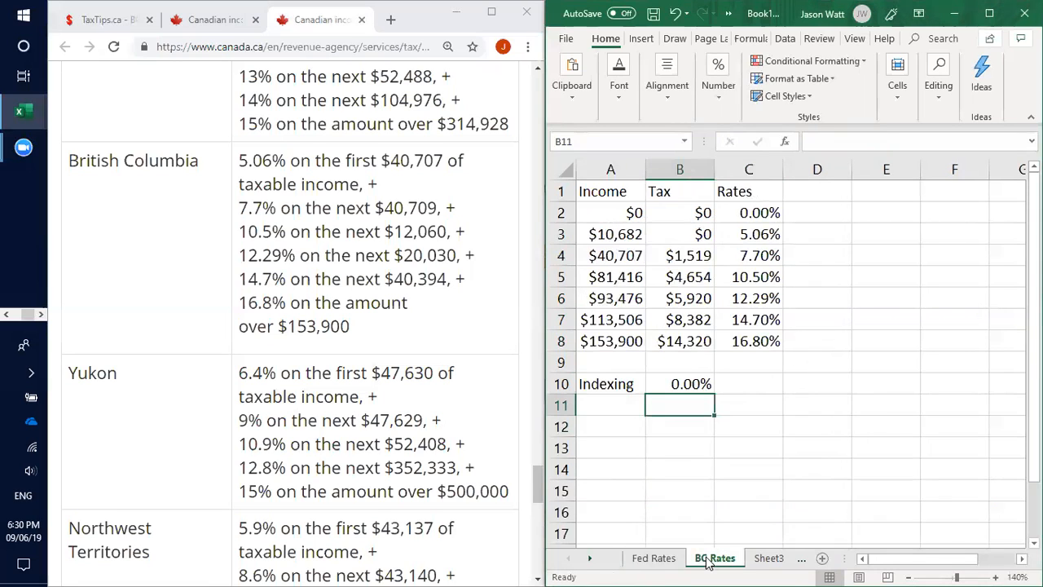
{"action": "left_click", "coordinate": [657, 560]}
{"action": "left_click", "coordinate": [715, 561]}
{"action": "mouse_move", "coordinate": [538, 494]}
{"action": "left_mouse_down"}
{"action": "mouse_move", "coordinate": [538, 364]}
{"action": "mouse_move", "coordinate": [532, 511]}
{"action": "left_mouse_up"}
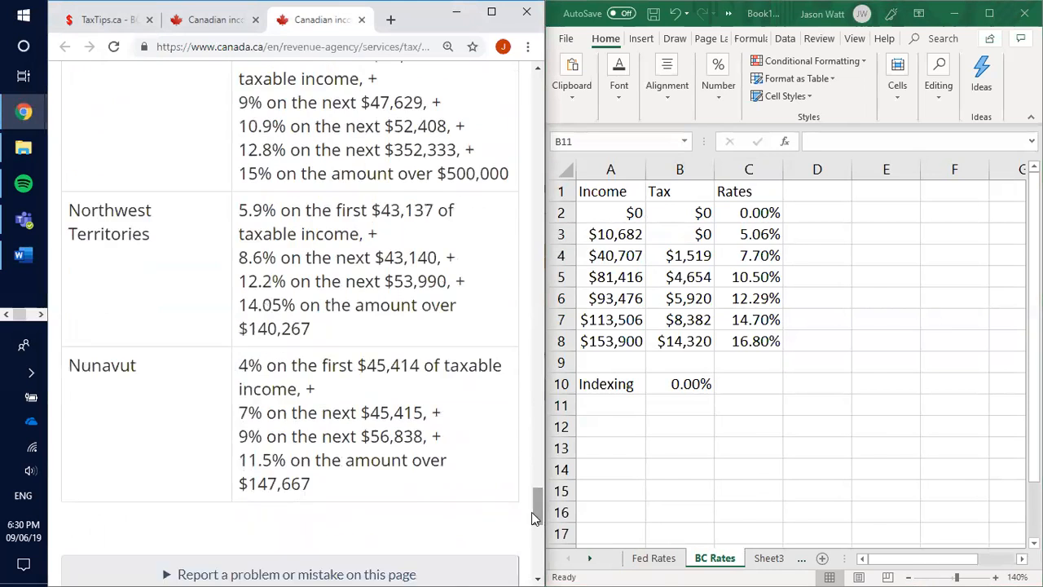
{"action": "left_click_drag", "start_coordinate": [538, 506], "coordinate": [538, 425]}
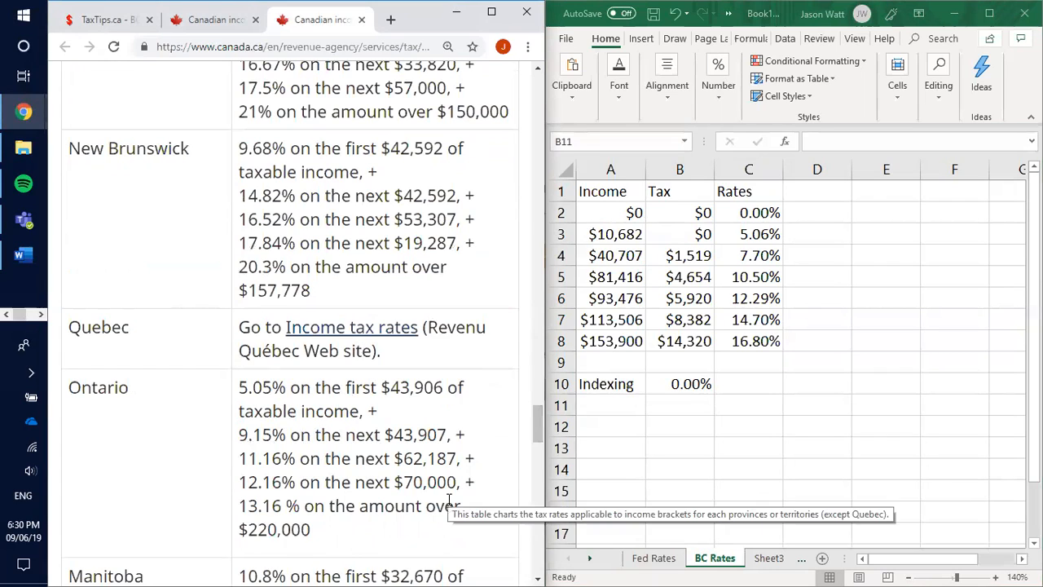
Step: Label cells A2 through A5 on Sheet3 as Income, Fed Tax, Prov Tax and Total
{"action": "left_click", "coordinate": [775, 563]}
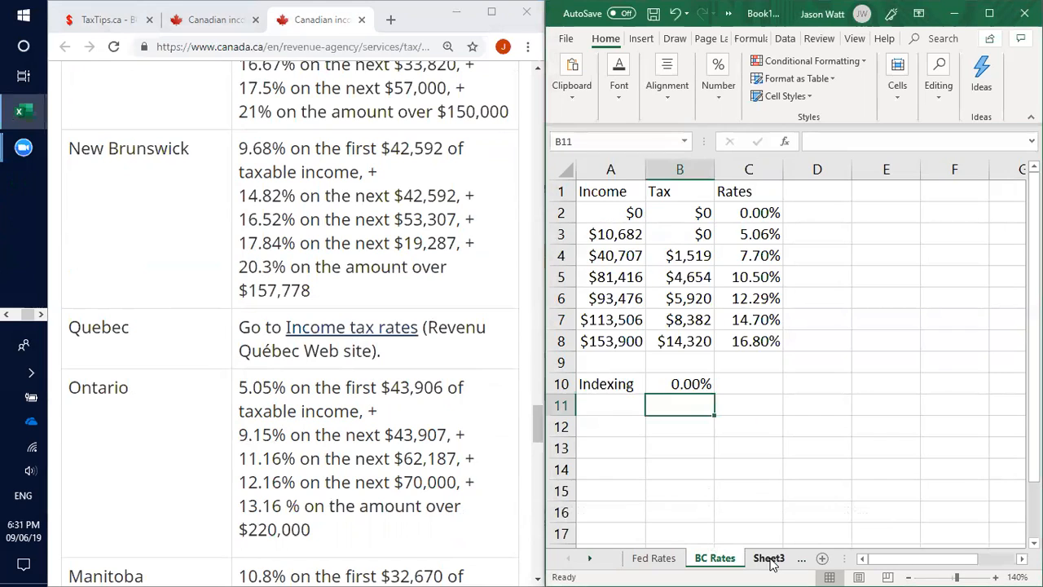
{"action": "left_click", "coordinate": [770, 559]}
{"action": "left_click", "coordinate": [615, 216]}
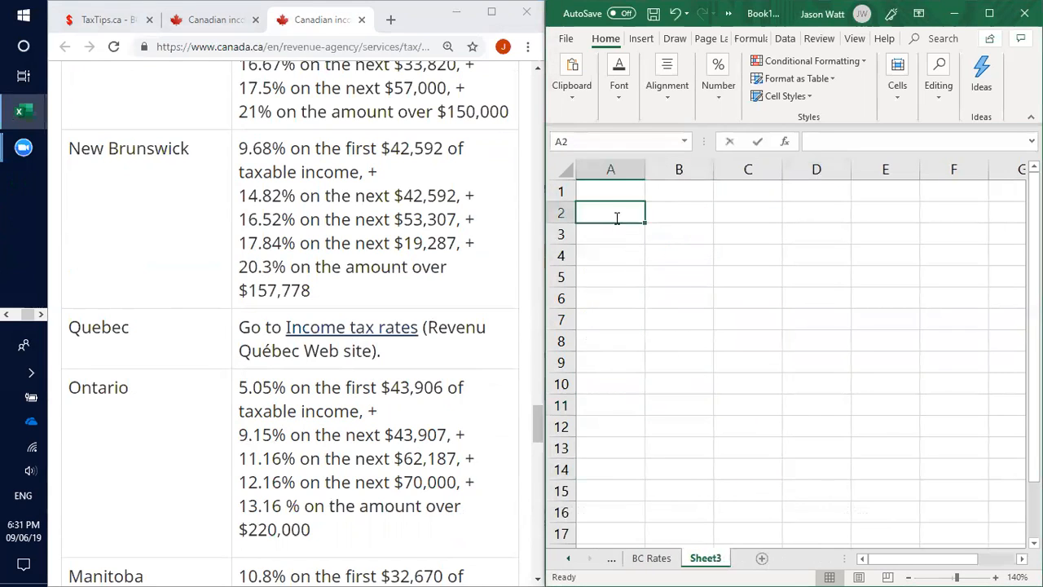
{"action": "type", "text": "Income"}
{"action": "key", "text": "Tab"}
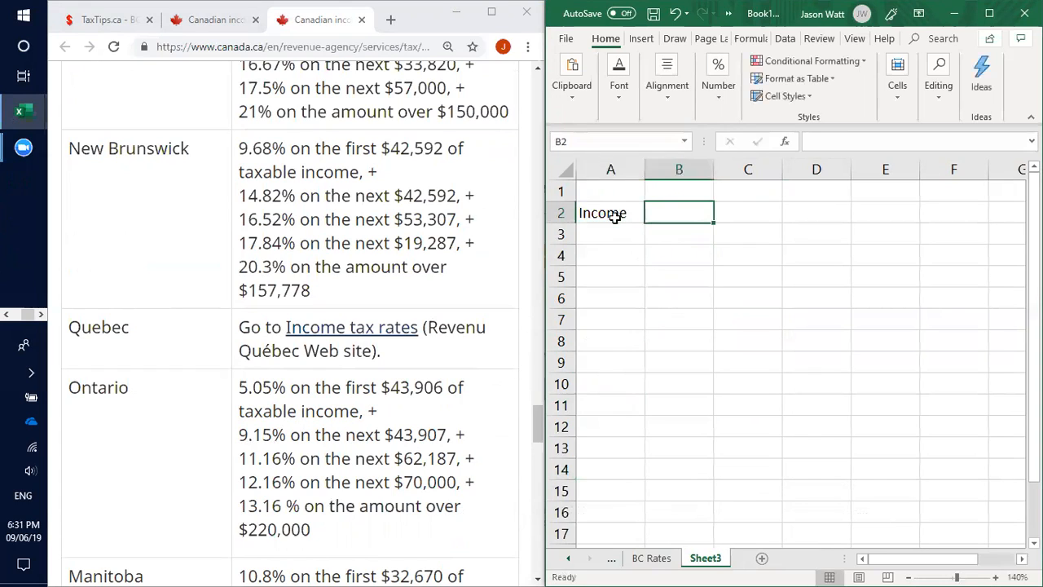
{"action": "key", "text": "Return"}
{"action": "type", "text": "Fed "}
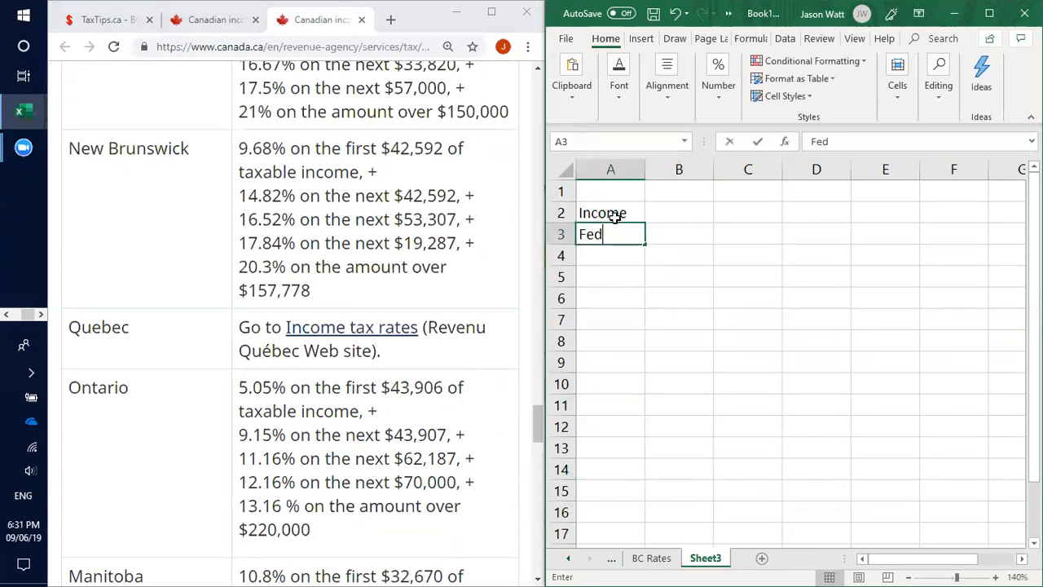
{"action": "type", "text": "Tax"}
{"action": "key", "text": "Return"}
{"action": "type", "text": "Prov Tax"}
{"action": "key", "text": "Return"}
{"action": "type", "text": "Total"}
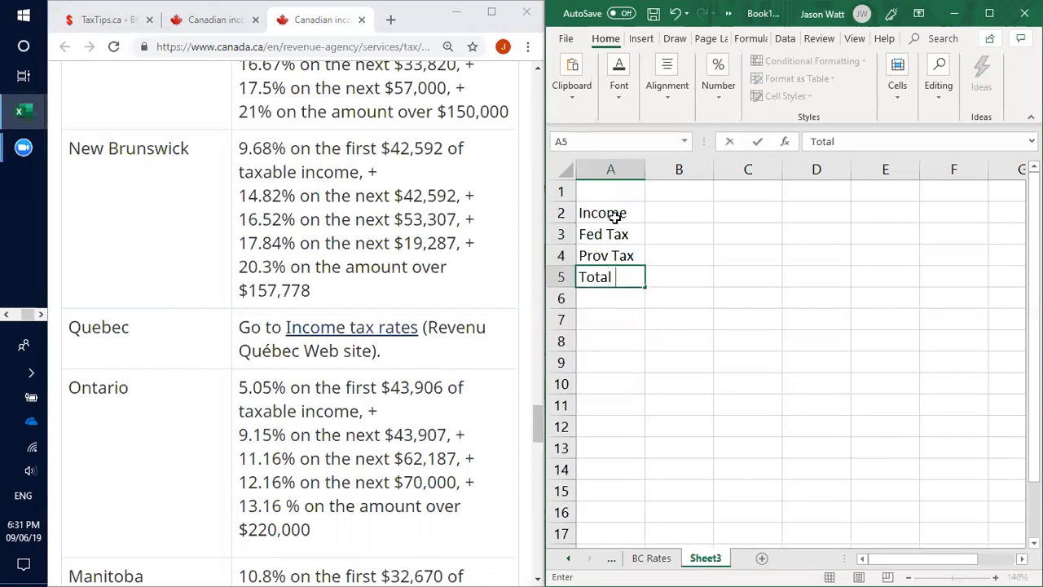
{"action": "key", "text": "Tab"}
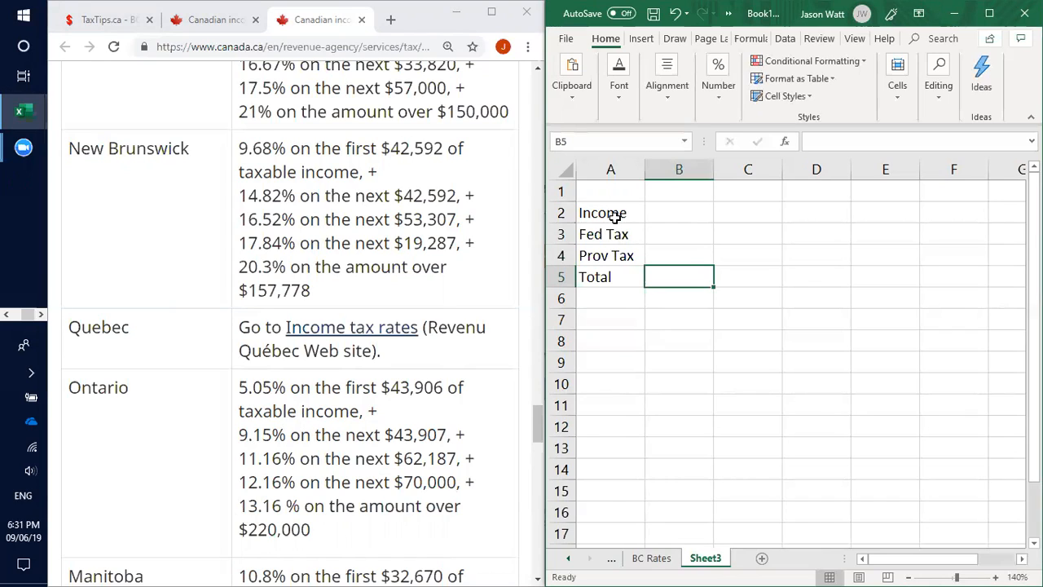
{"action": "key", "text": "Up"}
{"action": "key", "text": "Up"}
{"action": "key", "text": "Up"}
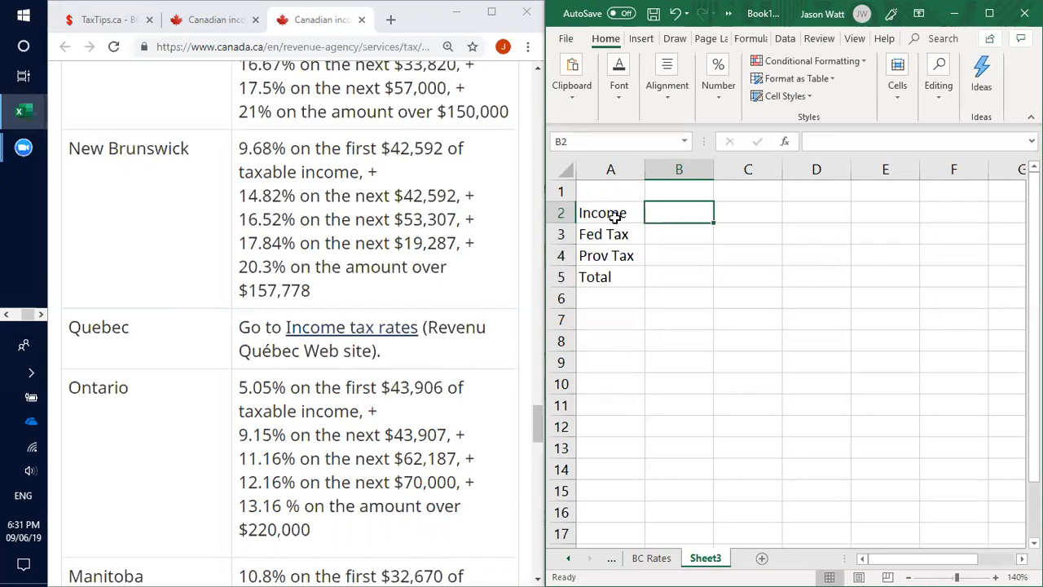
{"action": "key", "text": "Down"}
{"action": "key", "text": "Down"}
{"action": "key", "text": "Down"}
{"action": "key", "text": "Down"}
{"action": "key", "text": "Left"}
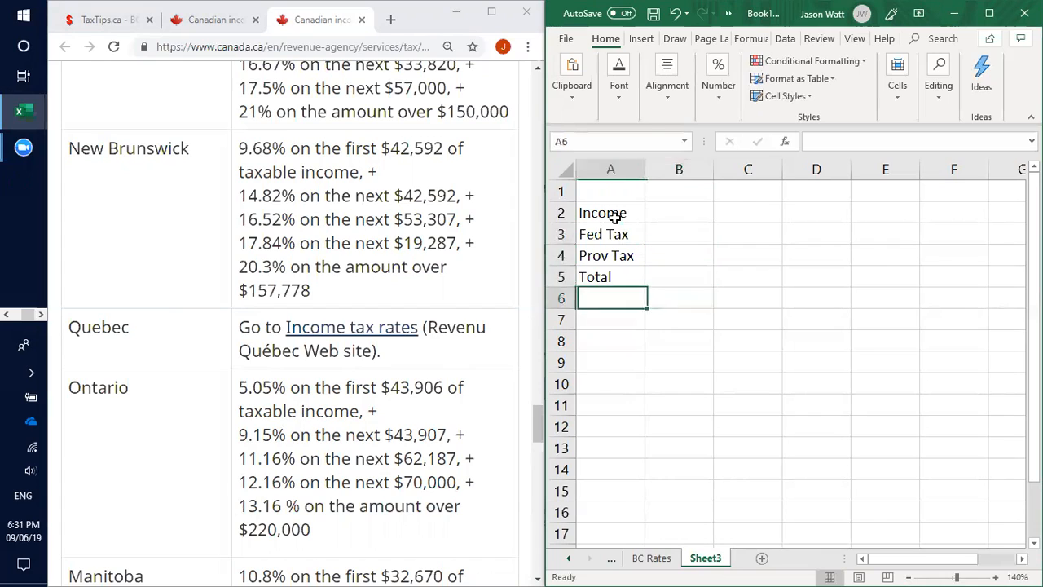
{"action": "key", "text": "Right"}
{"action": "key", "text": "Up"}
{"action": "key", "text": "Up"}
{"action": "key", "text": "Up"}
{"action": "key", "text": "Up"}
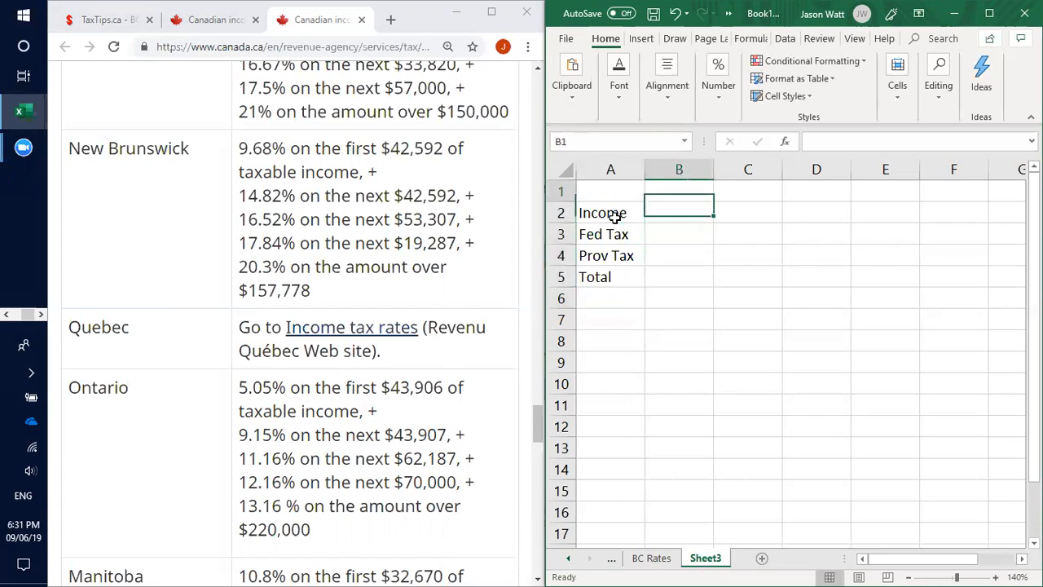
Step: Enter 90000 as the income in B2
{"action": "key", "text": "Down"}
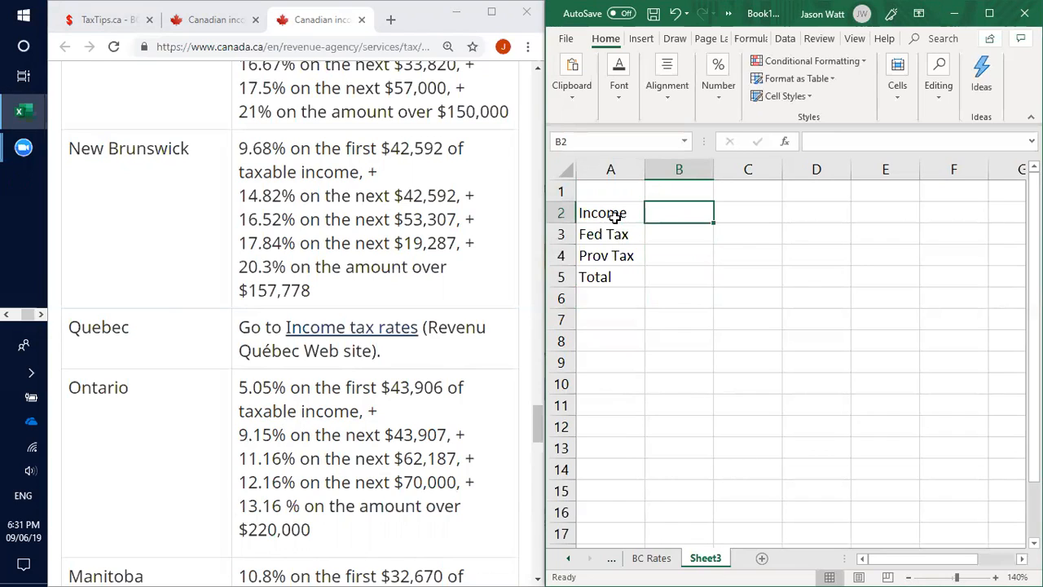
{"action": "type", "text": "90000"}
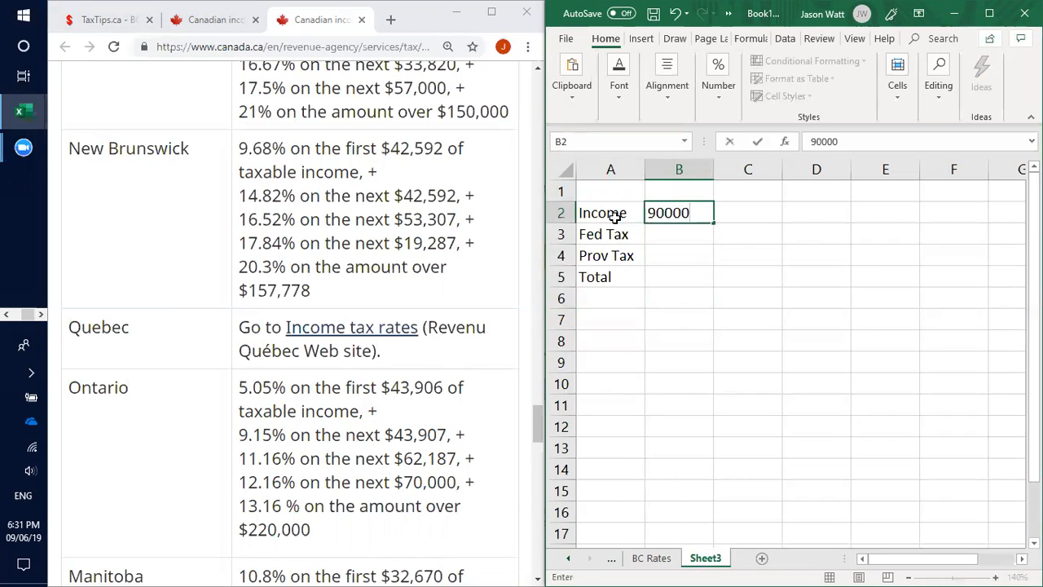
{"action": "key", "text": "Return"}
Step: Format B2:B5 as Currency with no decimal places
{"action": "left_click_drag", "start_coordinate": [668, 212], "coordinate": [670, 276]}
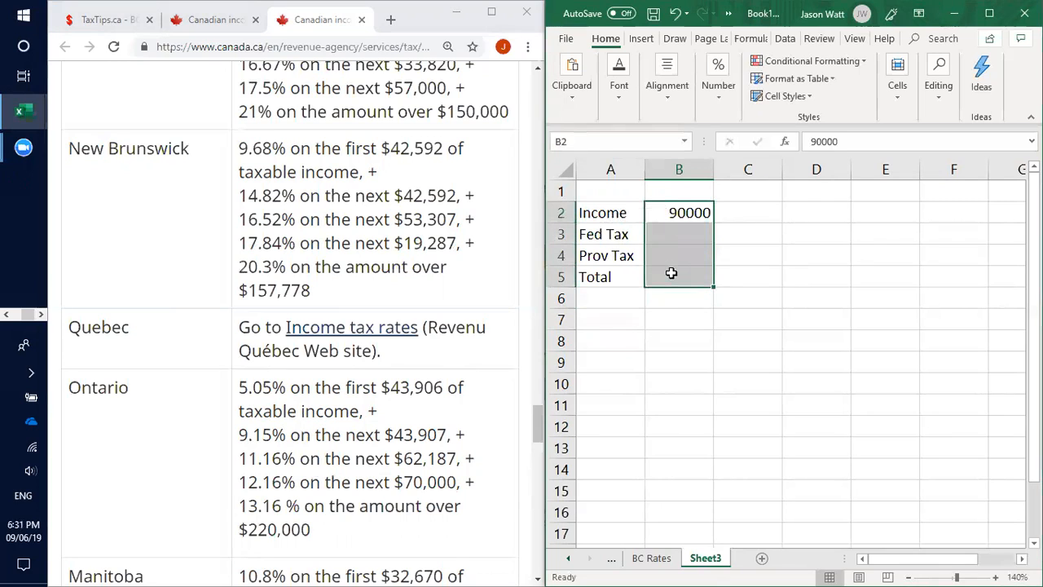
{"action": "left_click", "coordinate": [719, 97]}
{"action": "left_click", "coordinate": [795, 139]}
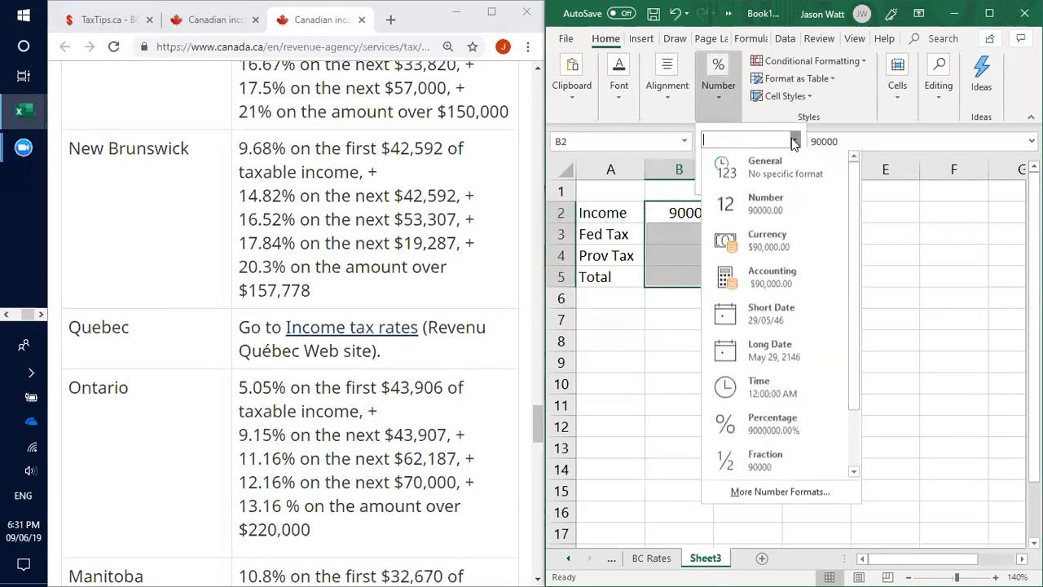
{"action": "left_click", "coordinate": [764, 235]}
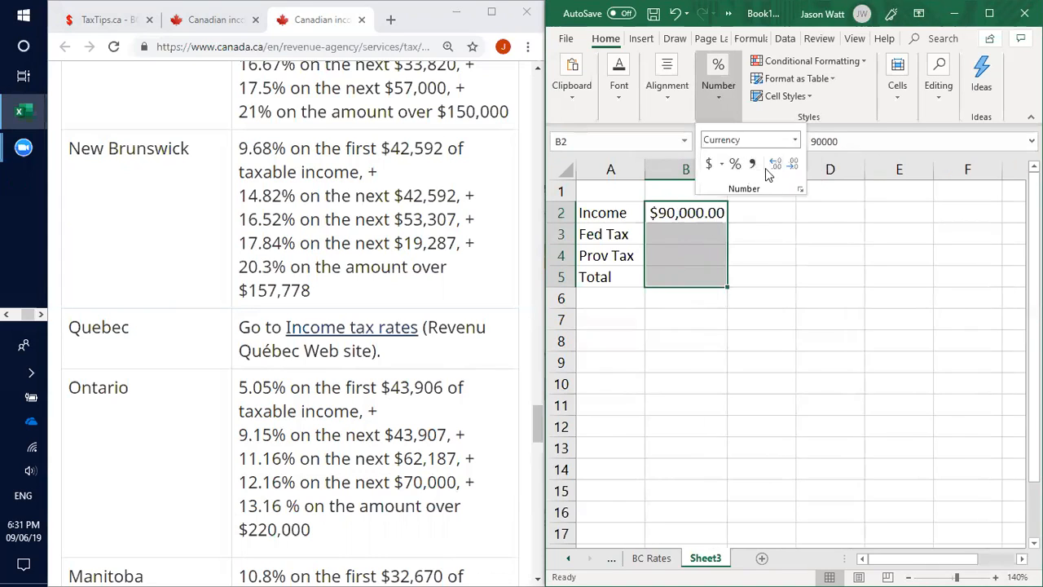
{"action": "left_click", "coordinate": [793, 167]}
{"action": "left_click", "coordinate": [793, 167]}
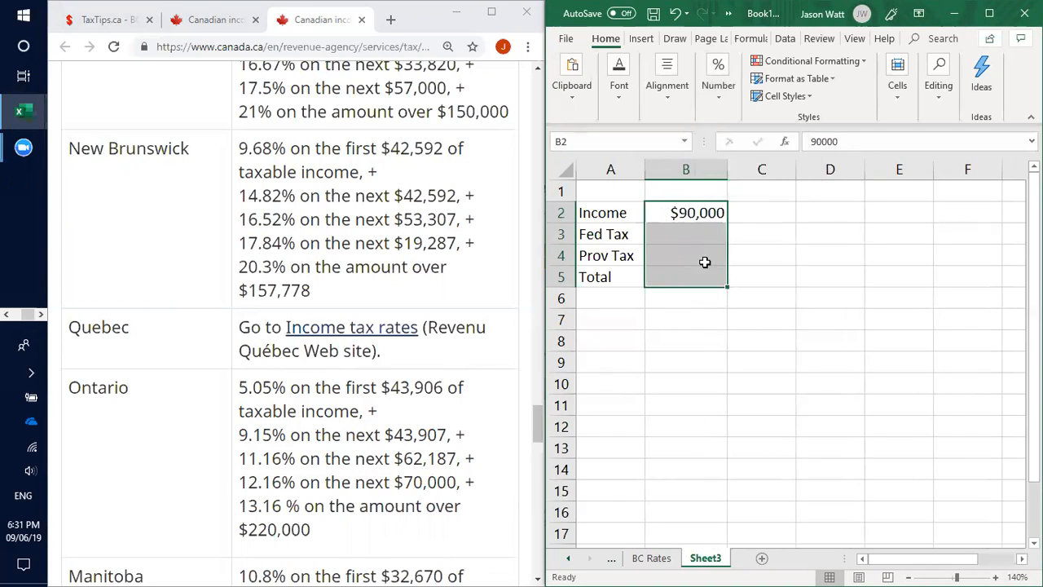
Step: Start a VLOOKUP formula in B3 with the income in B2 as the lookup value
{"action": "left_click", "coordinate": [677, 234]}
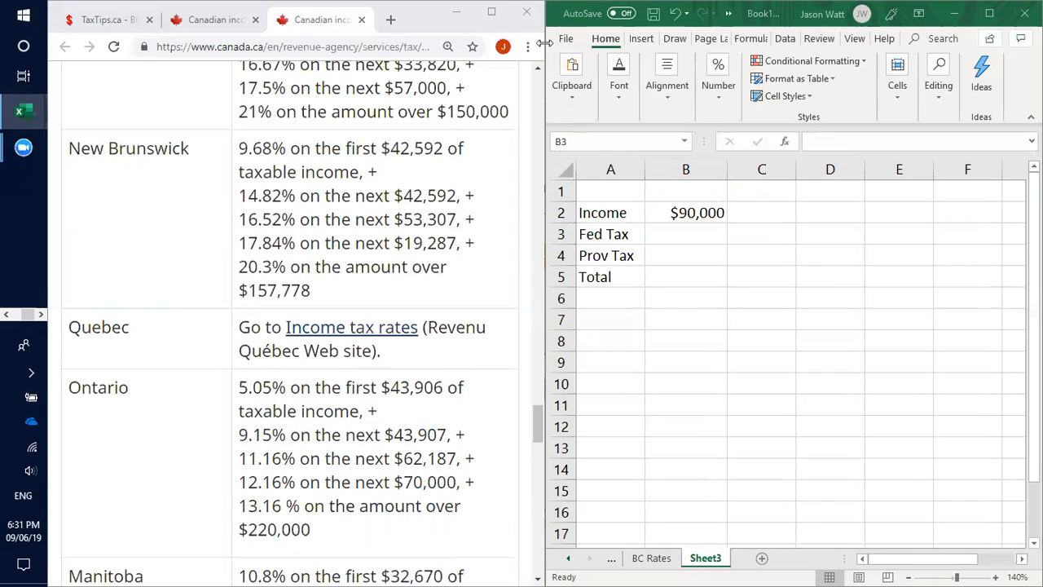
{"action": "left_click", "coordinate": [828, 141]}
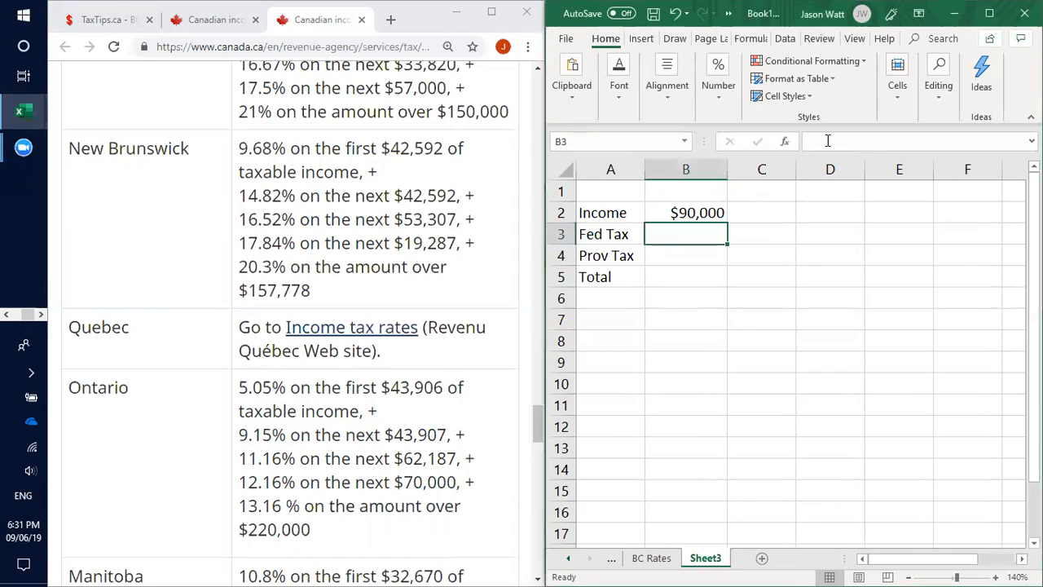
{"action": "left_click", "coordinate": [828, 141]}
{"action": "type", "text": "="}
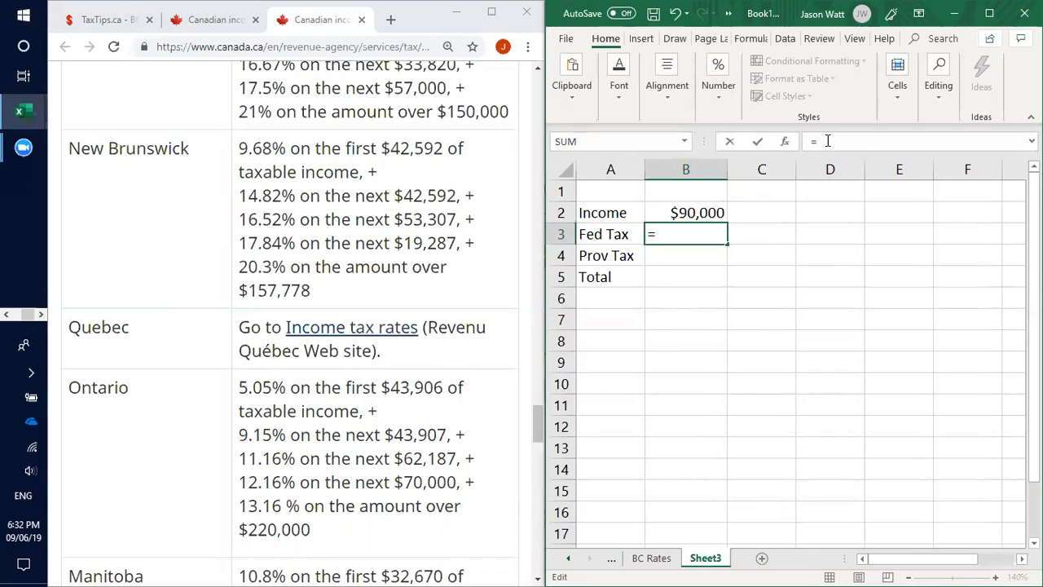
{"action": "type", "text": "V"}
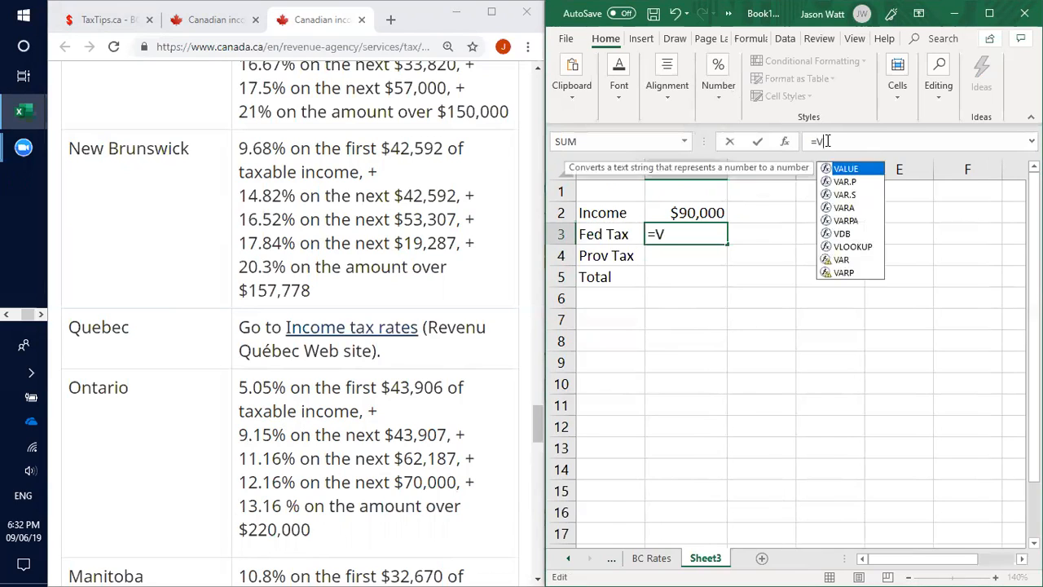
{"action": "type", "text": "LOOKUP("}
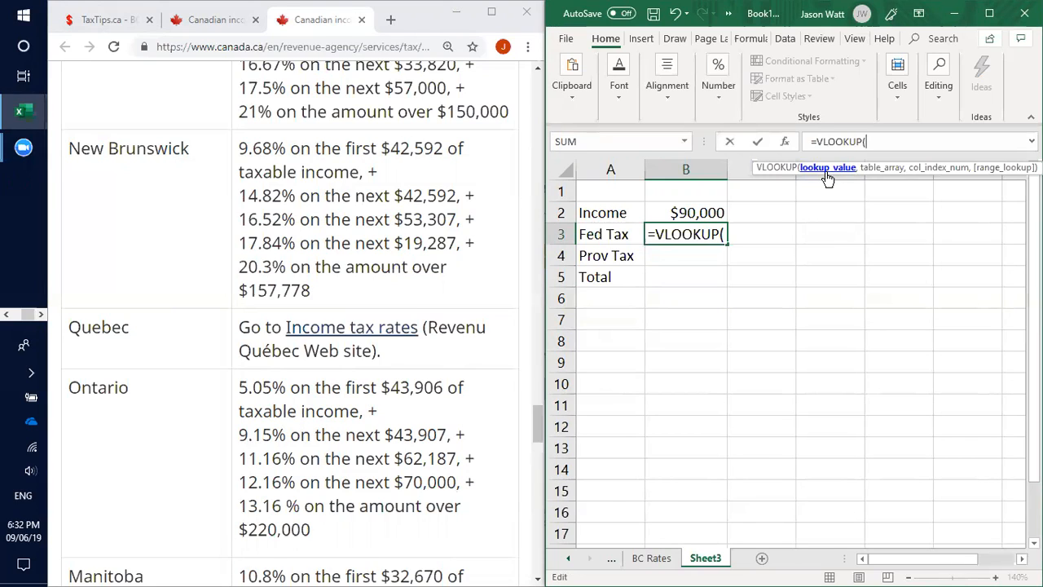
{"action": "left_click", "coordinate": [699, 212]}
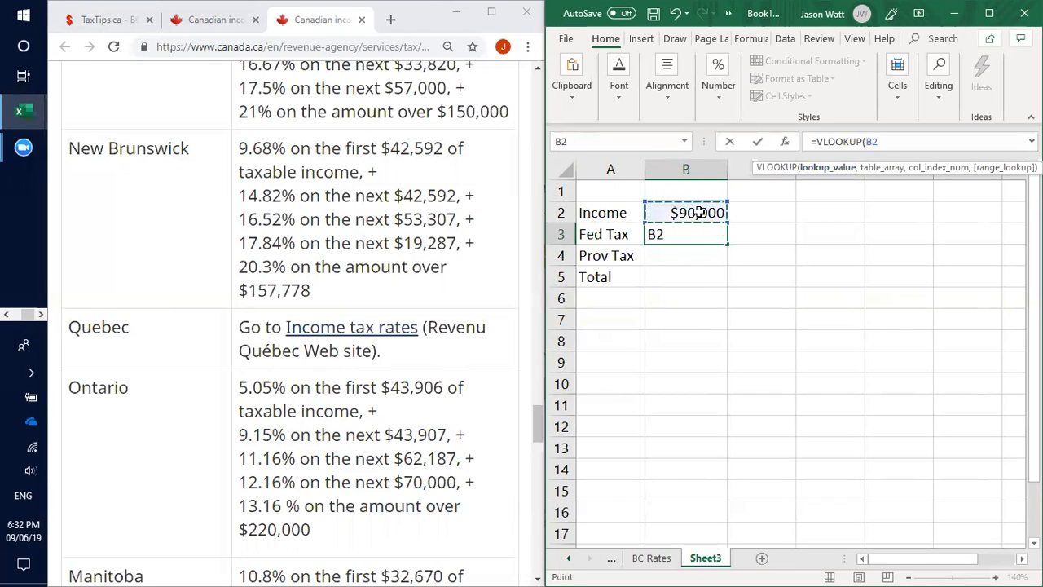
{"action": "type", "text": ","}
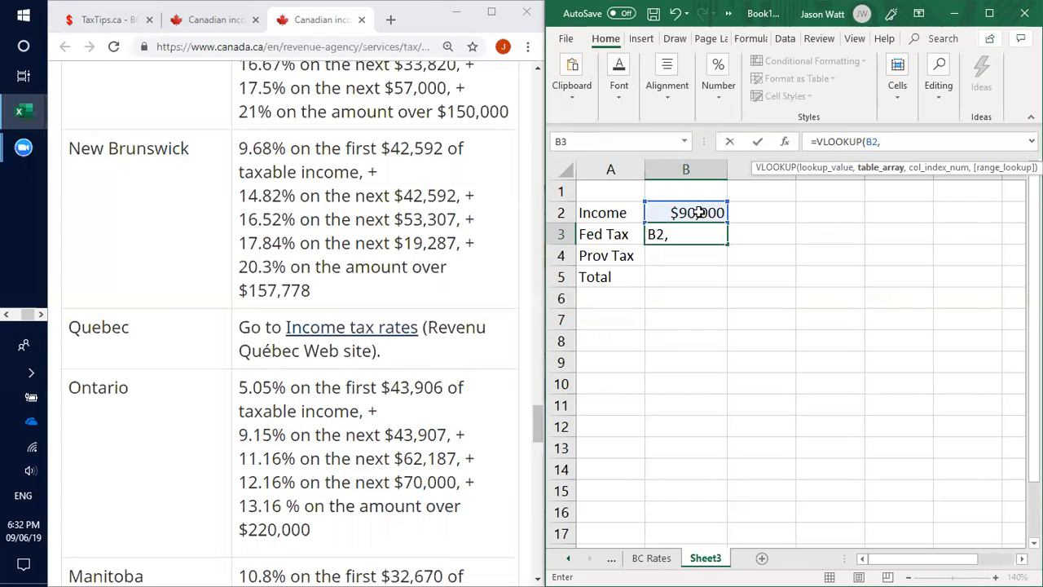
Step: Complete the Fed Tax VLOOKUP in B3 with the FedTax range as table, column 2 and True for an approximate match
{"action": "type", "text": "F"}
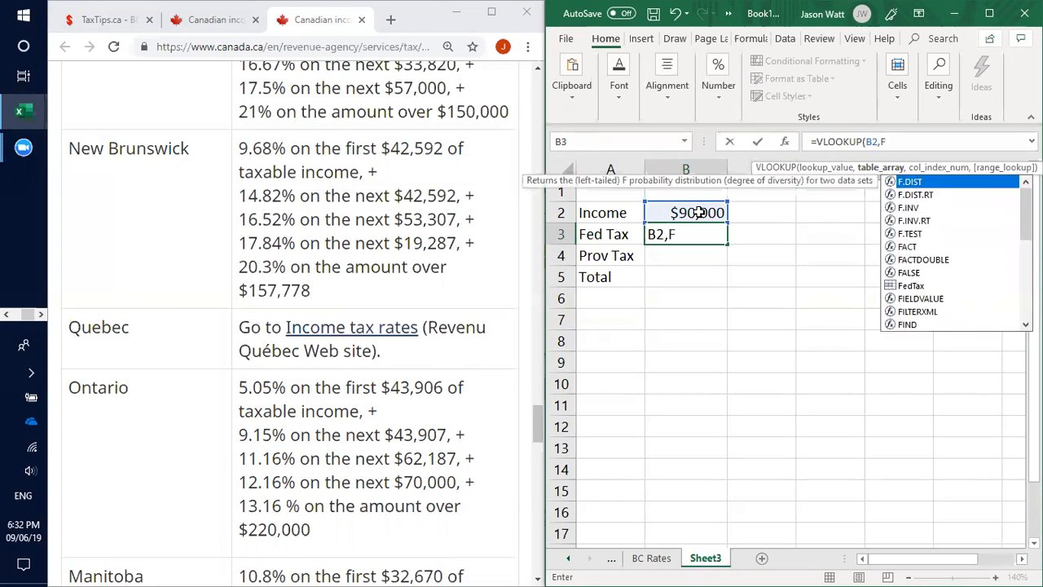
{"action": "type", "text": "e"}
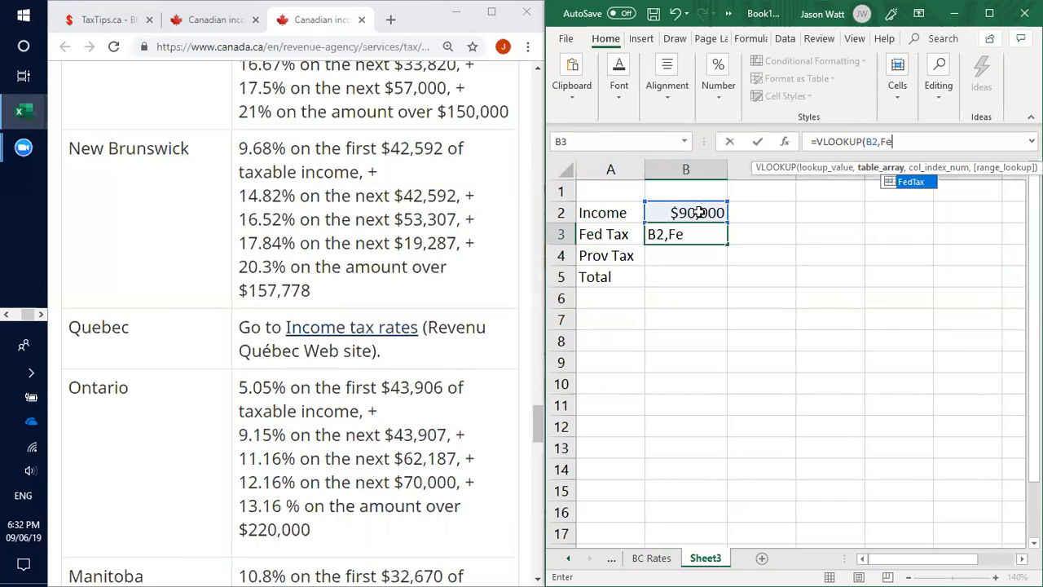
{"action": "left_click", "coordinate": [904, 184]}
{"action": "double_click", "coordinate": [905, 183]}
{"action": "type", "text": ","}
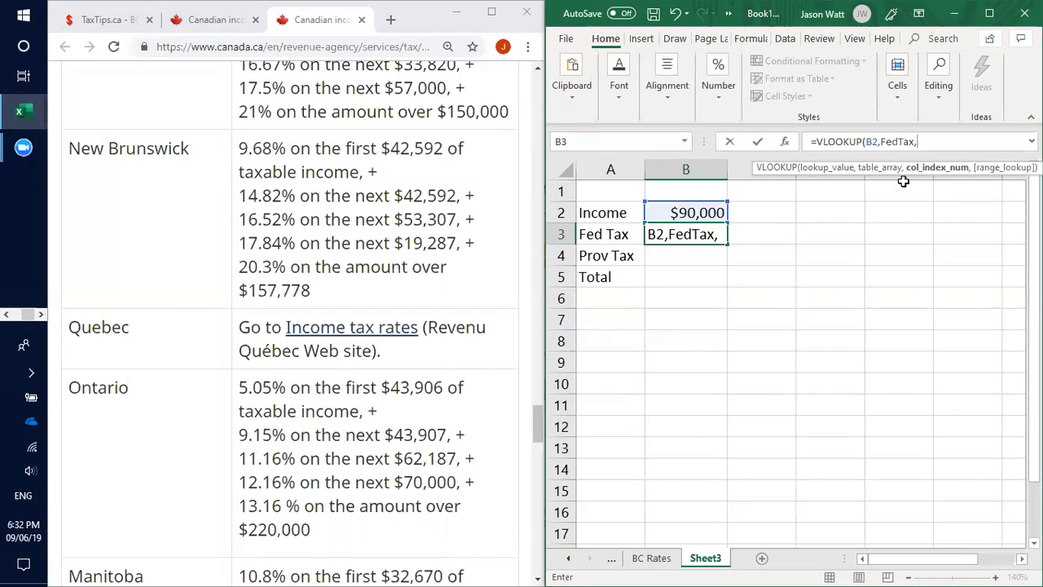
{"action": "type", "text": "2,"}
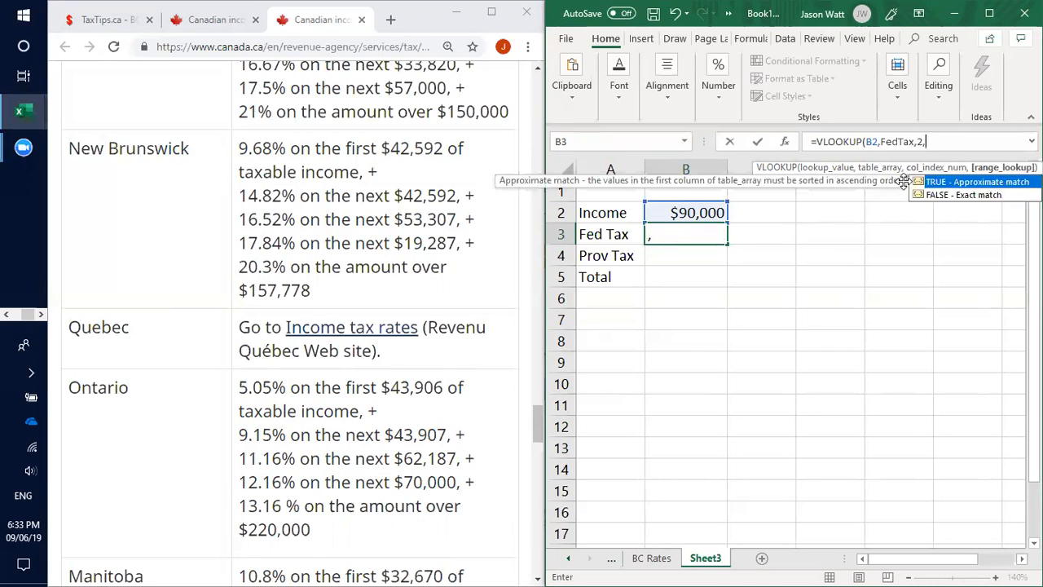
{"action": "type", "text": "True"}
{"action": "type", "text": ")"}
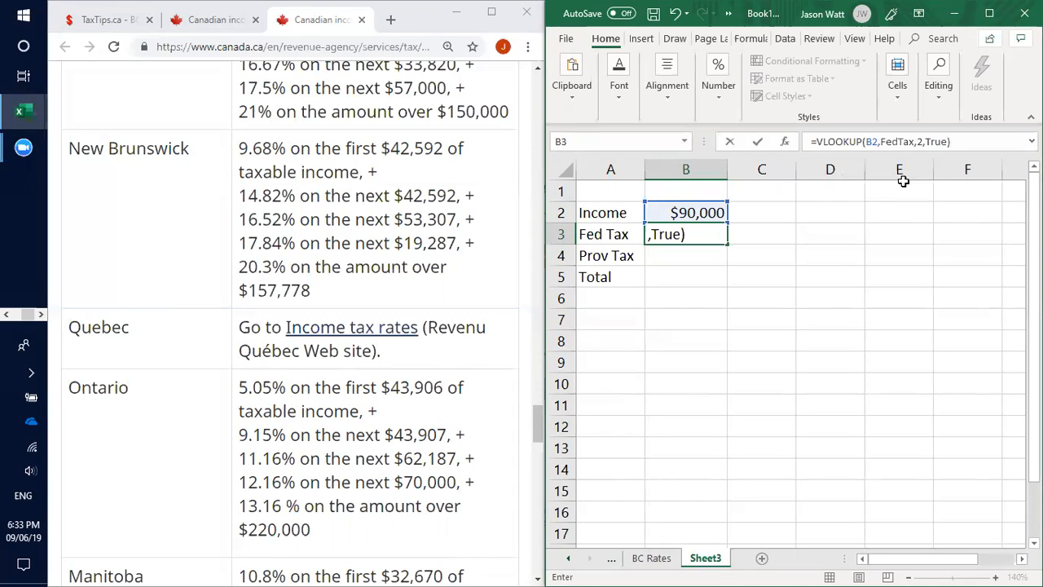
{"action": "key", "text": "Return"}
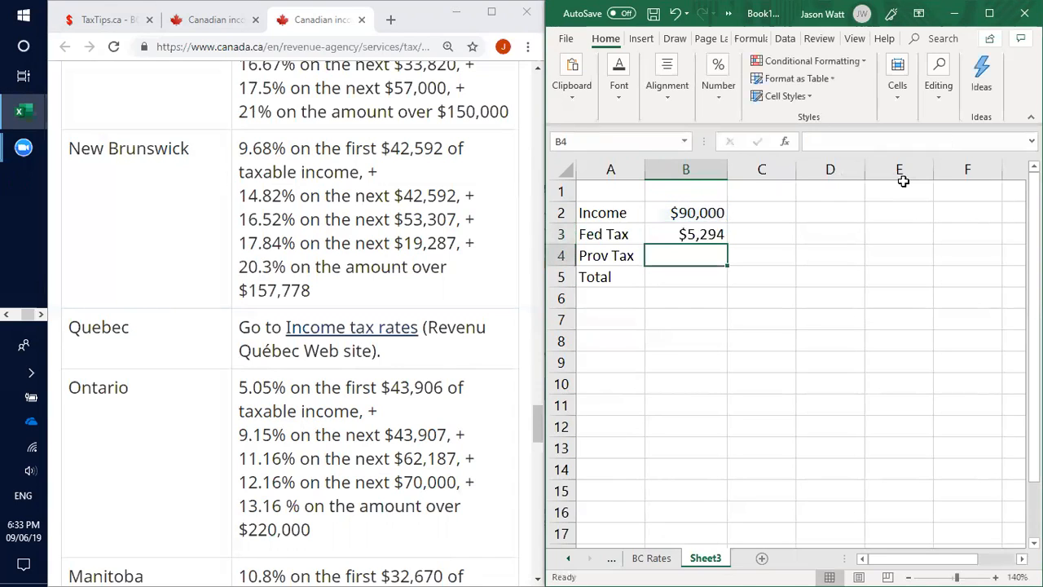
Step: Examine the Income, Tax and Rate columns of the bracket table on the Fed Rates sheet
{"action": "left_click", "coordinate": [761, 273]}
{"action": "left_click", "coordinate": [690, 208]}
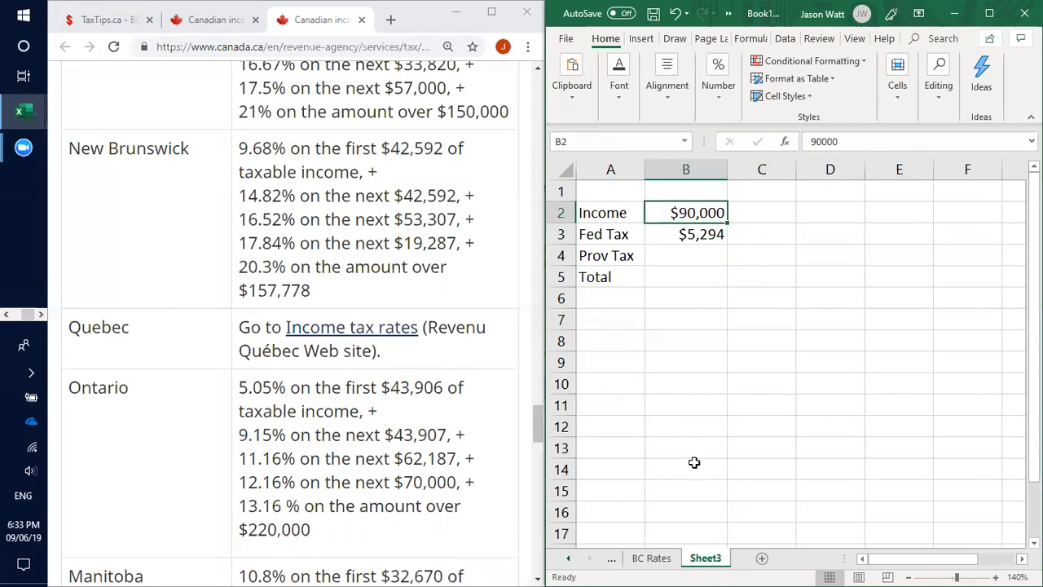
{"action": "left_click", "coordinate": [566, 560]}
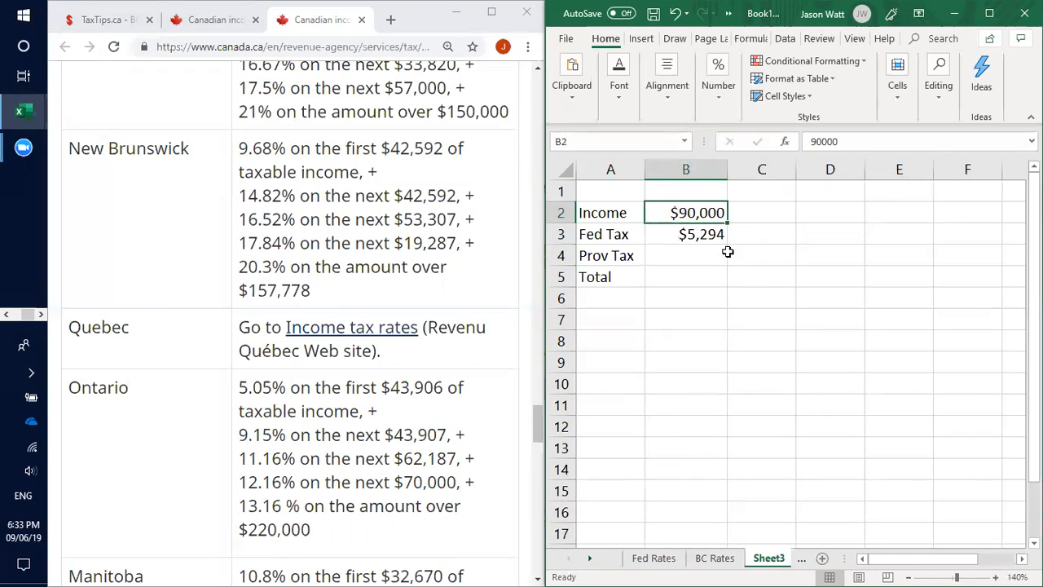
{"action": "left_click", "coordinate": [654, 558]}
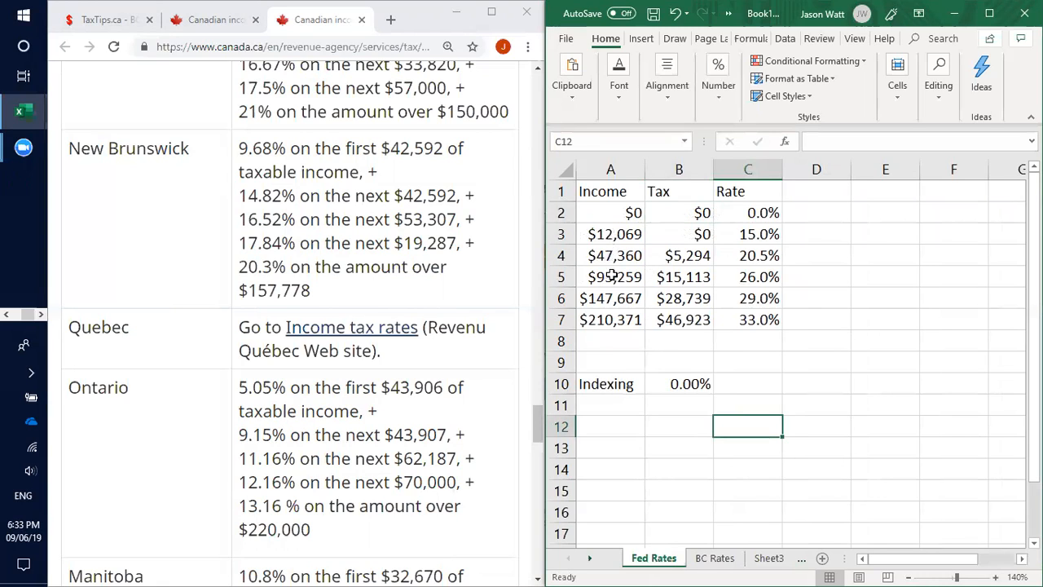
{"action": "left_click", "coordinate": [611, 169]}
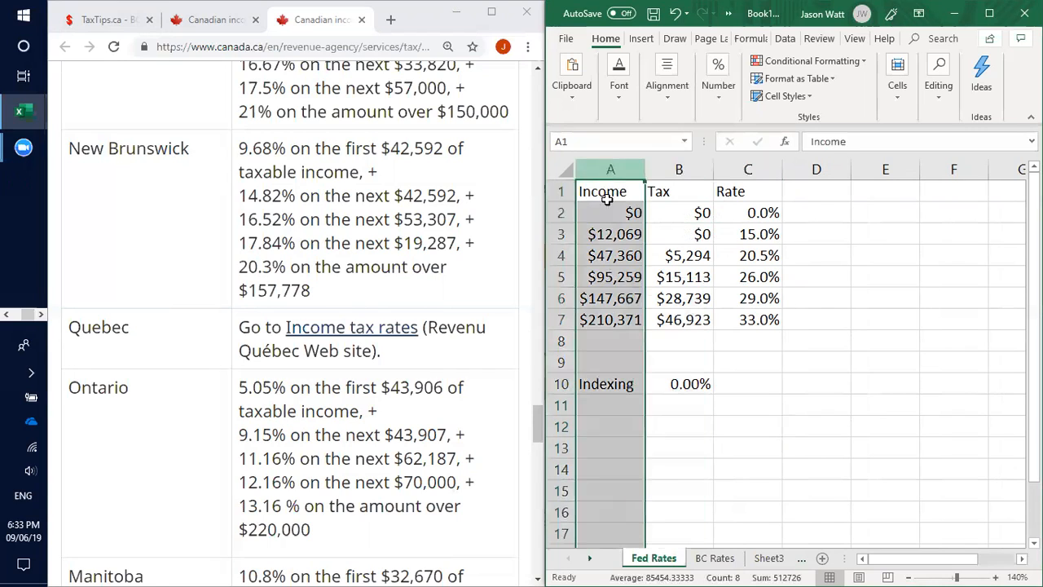
{"action": "left_click", "coordinate": [687, 336]}
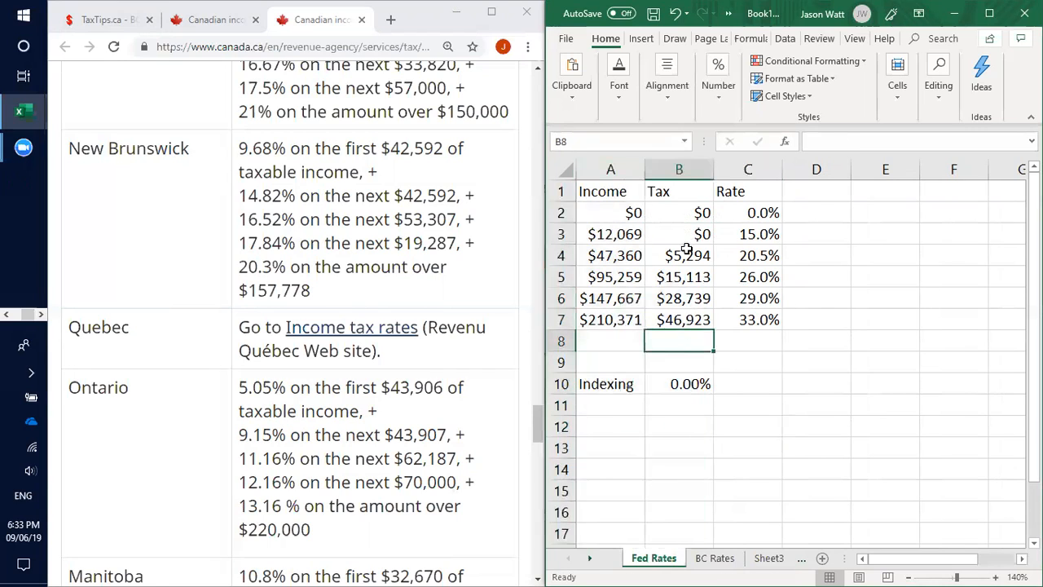
{"action": "left_click", "coordinate": [666, 170]}
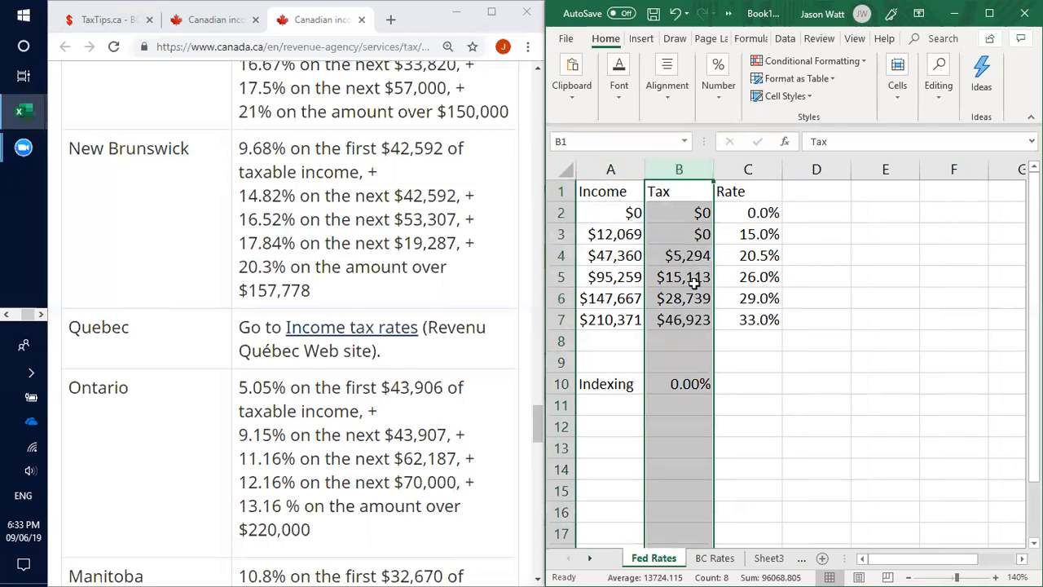
{"action": "left_click", "coordinate": [762, 371]}
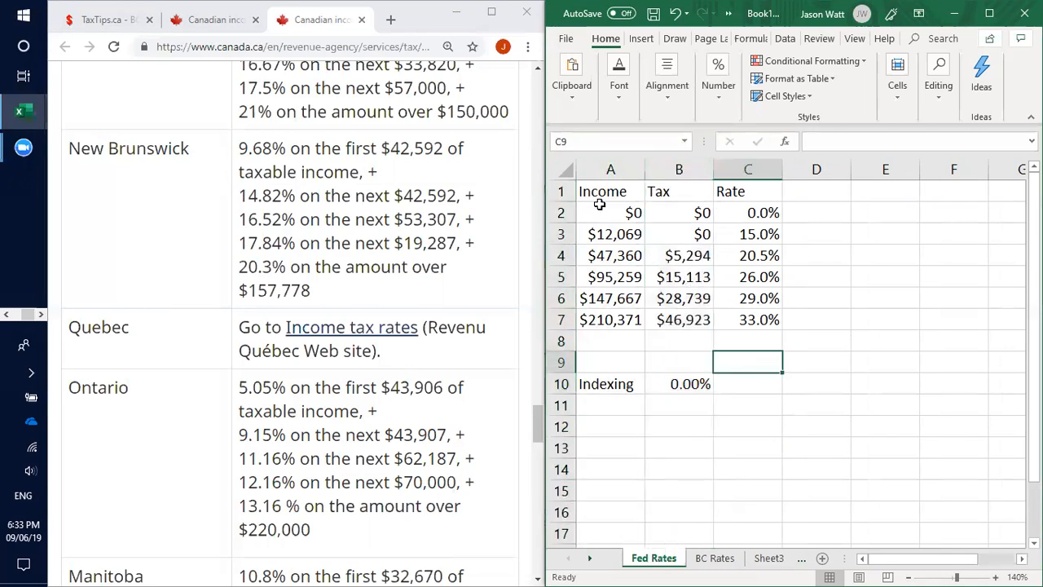
{"action": "left_click", "coordinate": [601, 182]}
{"action": "left_click", "coordinate": [608, 168]}
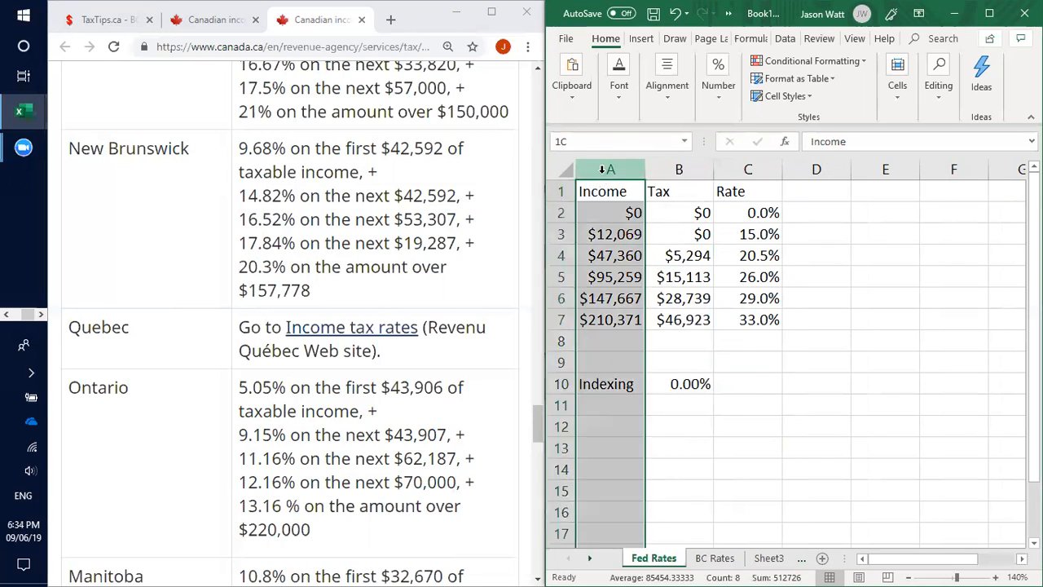
{"action": "left_click", "coordinate": [679, 169]}
{"action": "left_click", "coordinate": [748, 168]}
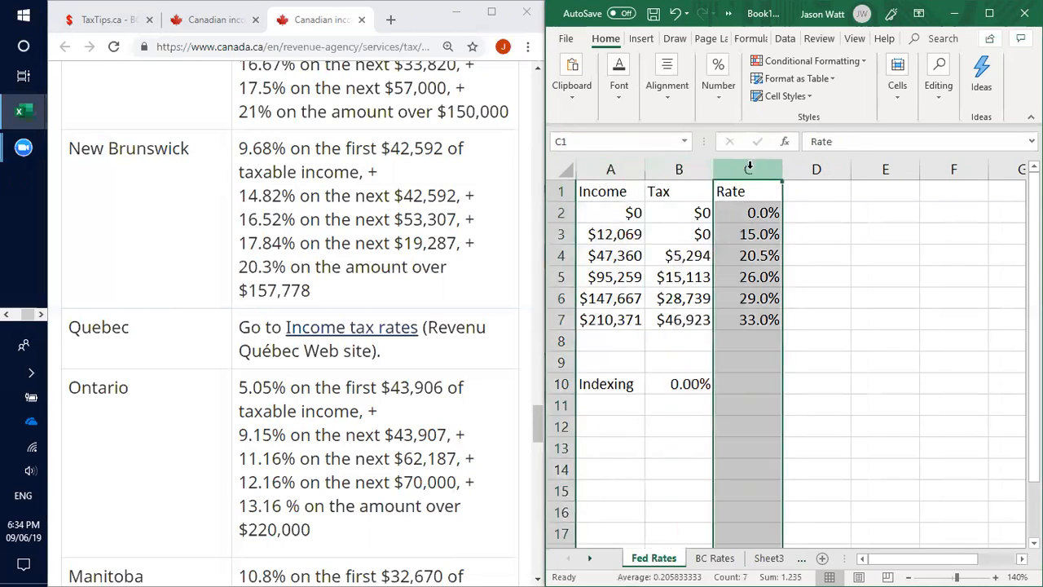
{"action": "left_click", "coordinate": [841, 386]}
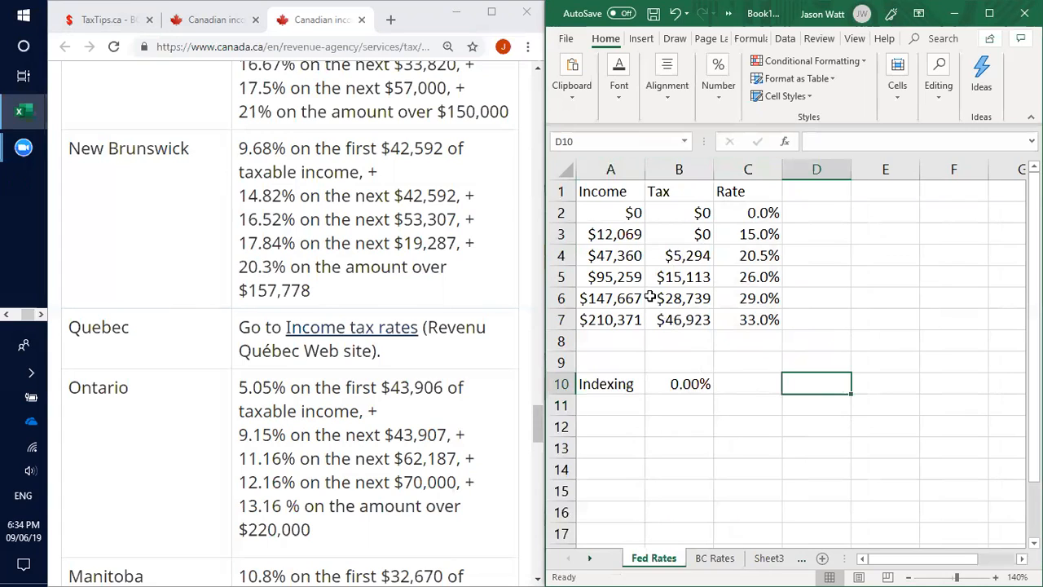
Step: Check the income and tax amounts in rows 4 and 5 of Fed Rates against the Fed Tax lookup on Sheet3
{"action": "left_click", "coordinate": [610, 278]}
{"action": "left_click", "coordinate": [672, 277]}
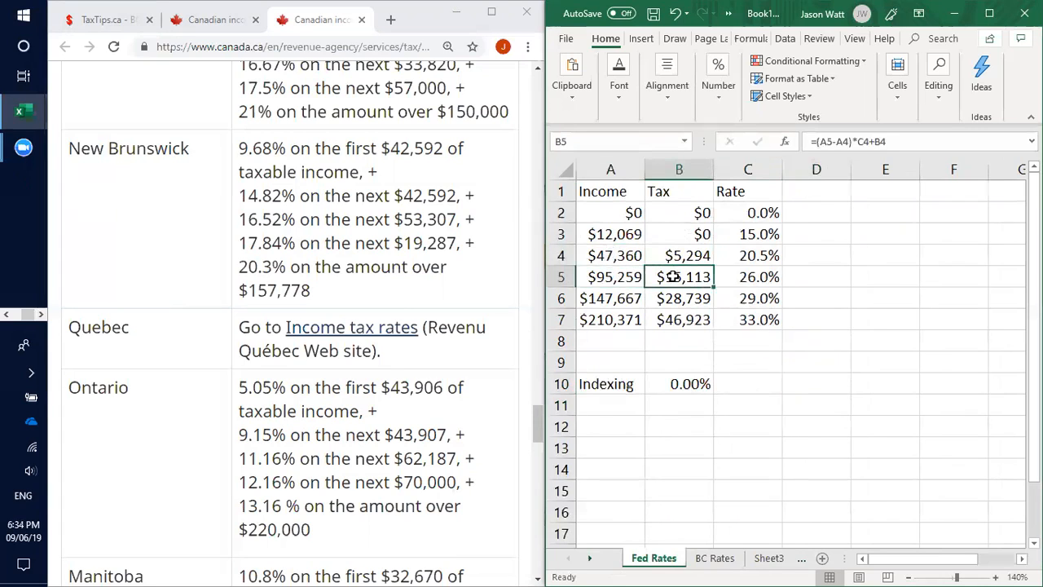
{"action": "left_click", "coordinate": [706, 349]}
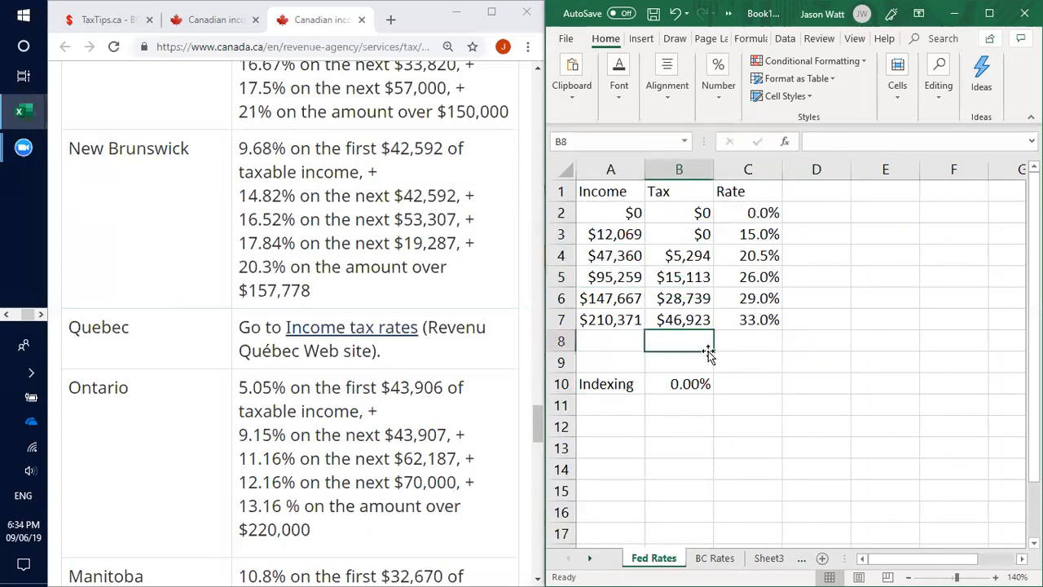
{"action": "left_click", "coordinate": [611, 255]}
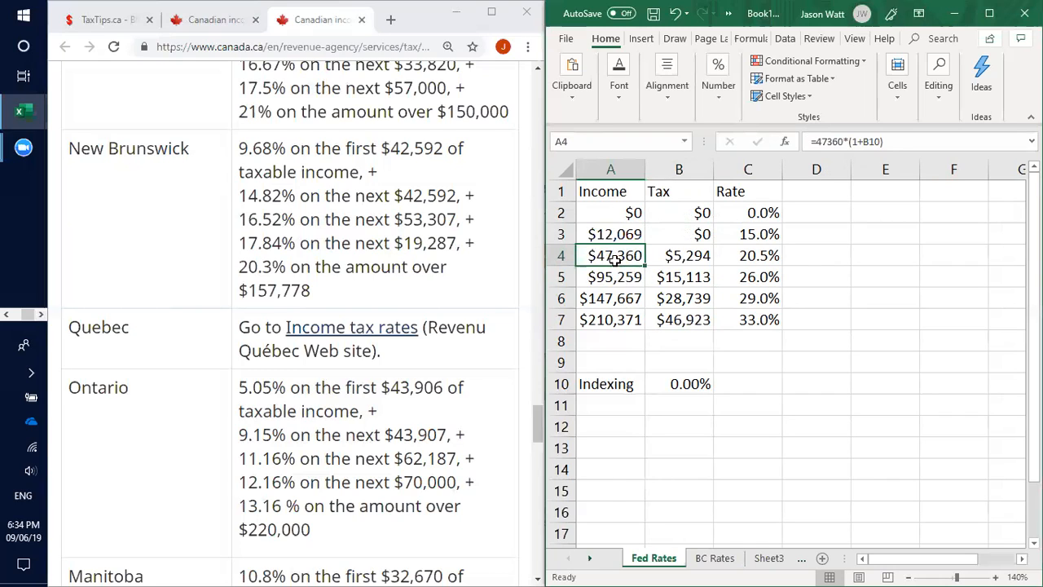
{"action": "left_click", "coordinate": [685, 256]}
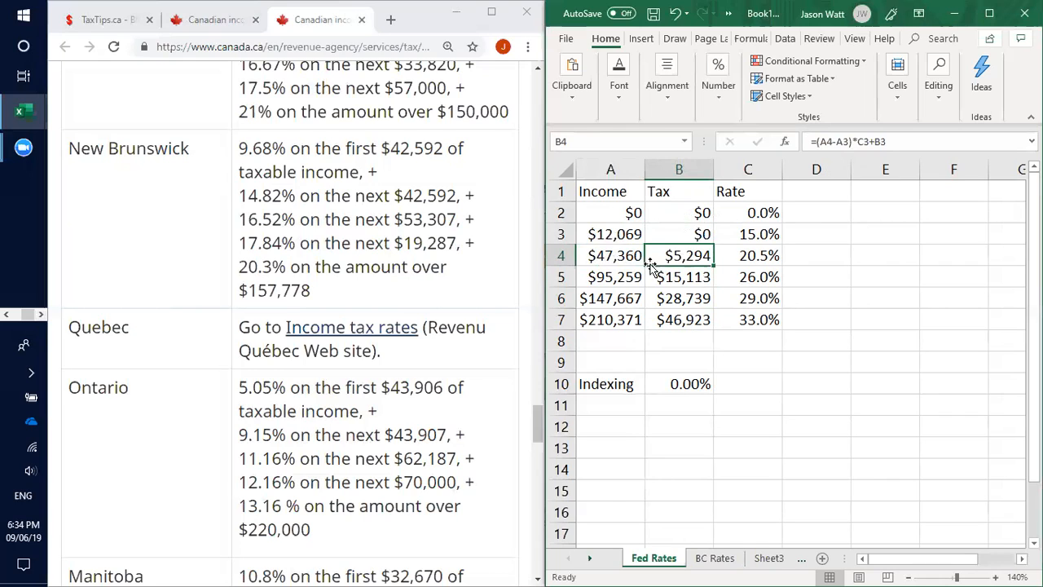
{"action": "left_click", "coordinate": [613, 259]}
{"action": "left_click", "coordinate": [688, 256]}
{"action": "left_click", "coordinate": [769, 558]}
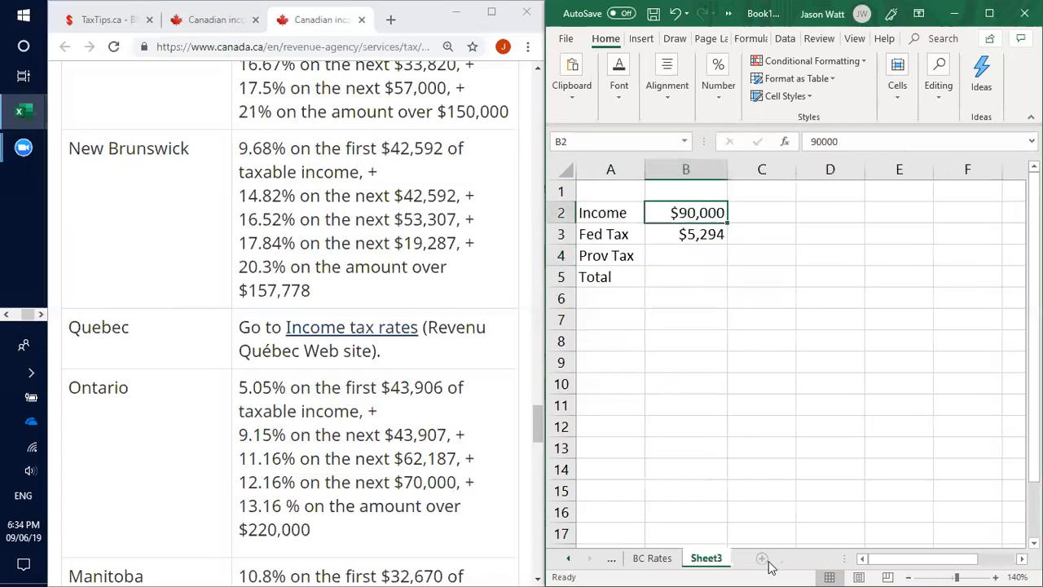
{"action": "left_click", "coordinate": [758, 360]}
{"action": "left_click", "coordinate": [687, 232]}
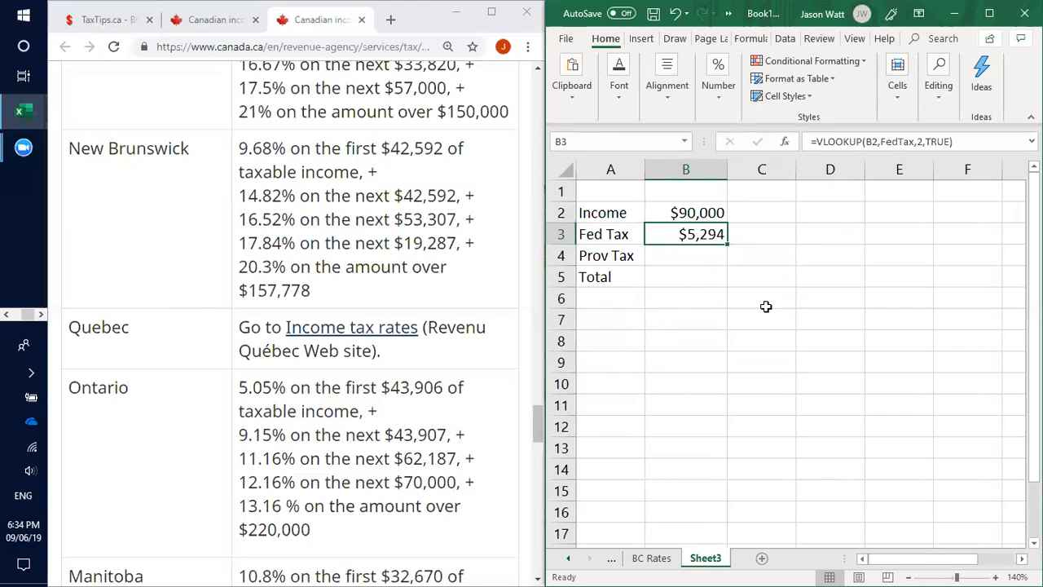
Step: Set the income in B2 to 75000
{"action": "left_click", "coordinate": [689, 209]}
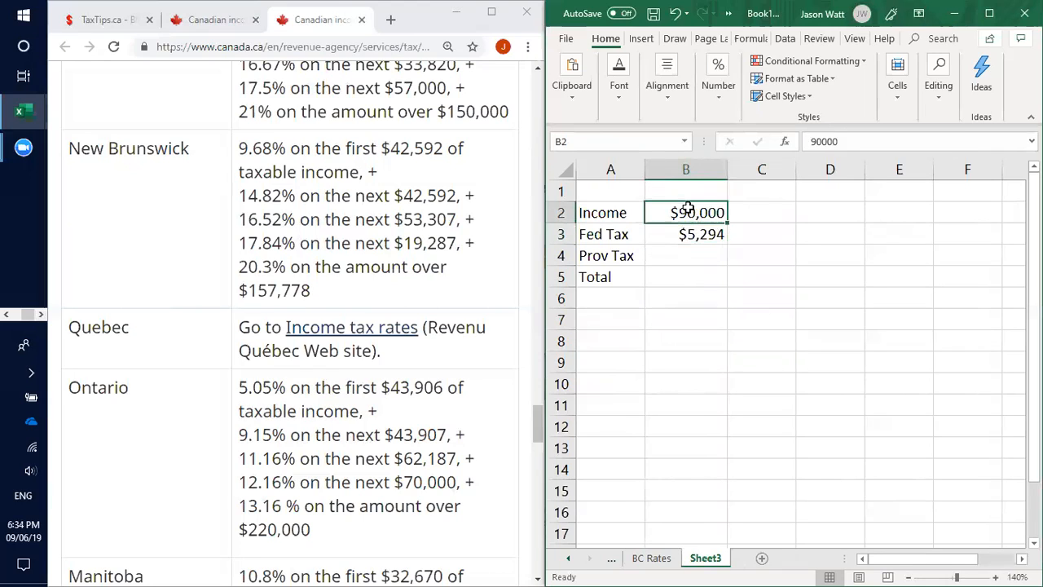
{"action": "type", "text": "75000"}
{"action": "key", "text": "Return"}
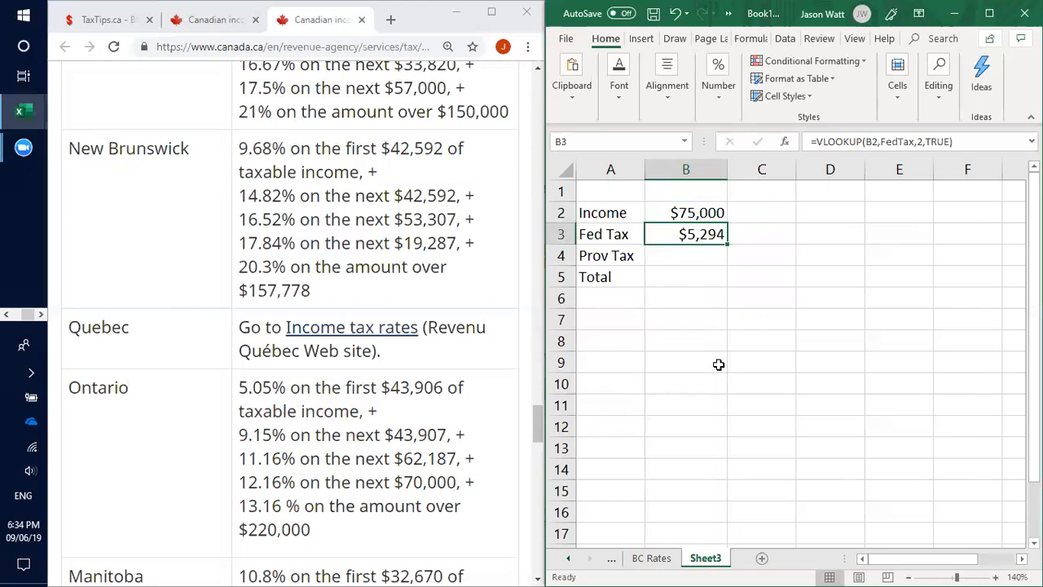
{"action": "left_click", "coordinate": [721, 402]}
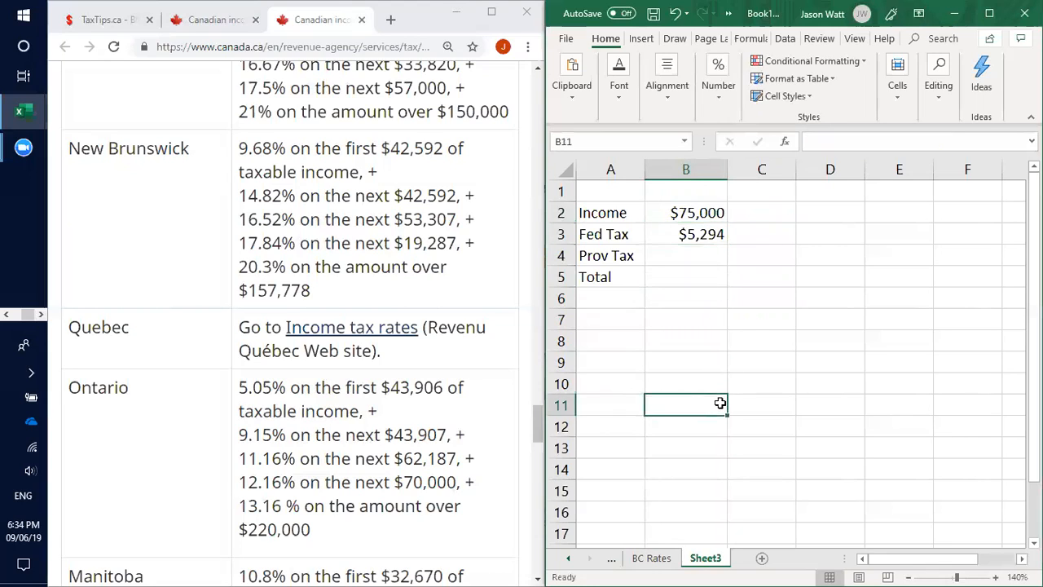
Step: Extend the Fed Tax formula in B3 by adding a second VLOOKUP after the existing one
{"action": "left_click", "coordinate": [691, 234]}
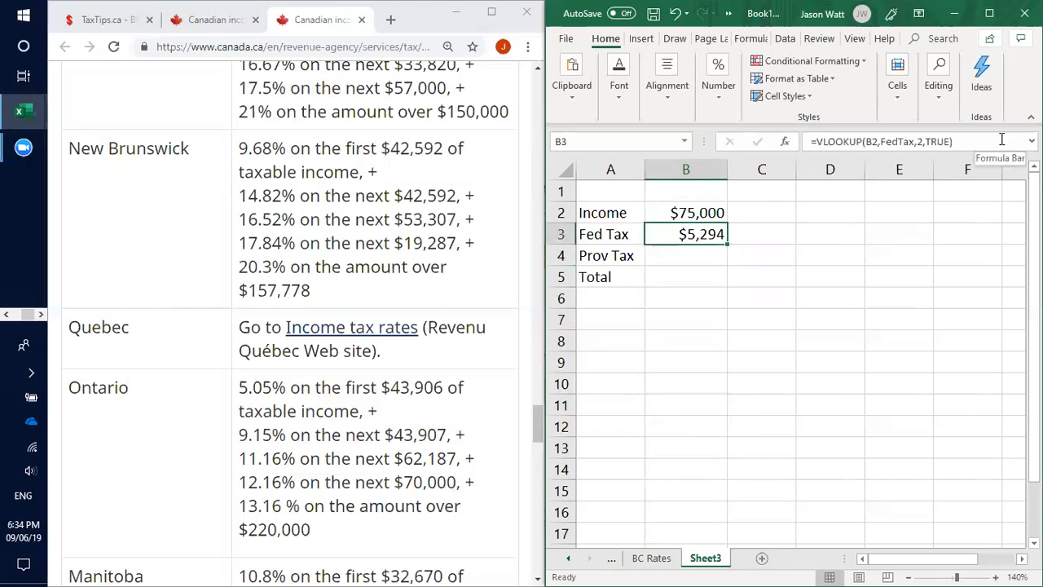
{"action": "left_click", "coordinate": [1032, 141]}
{"action": "left_click", "coordinate": [961, 146]}
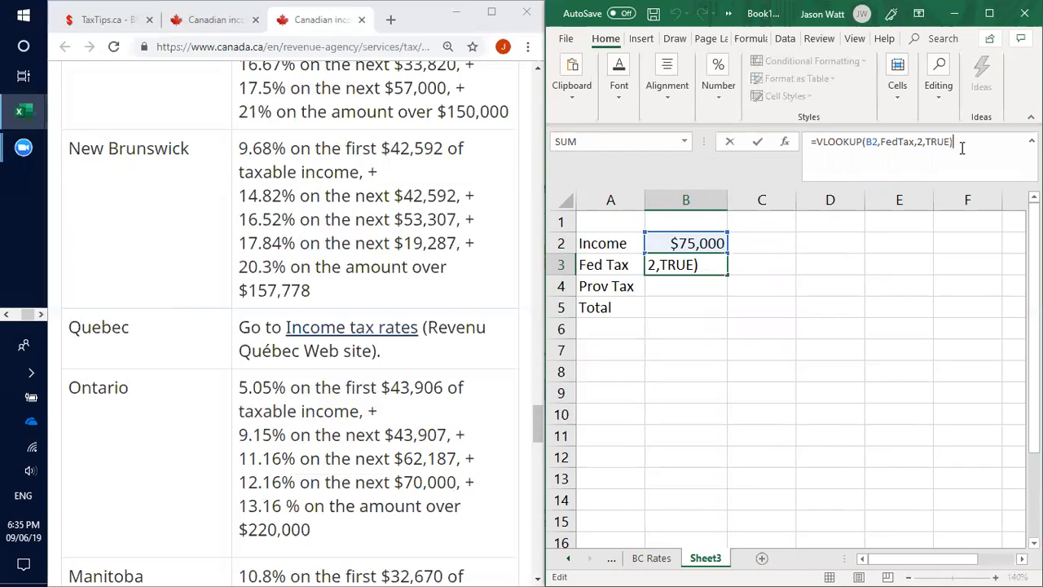
{"action": "type", "text": "+V"}
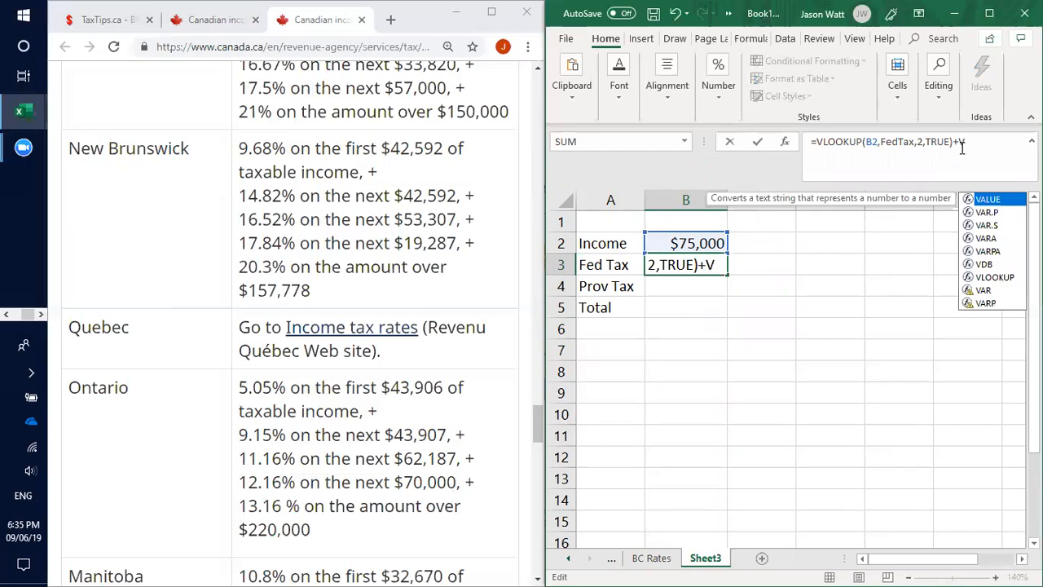
{"action": "type", "text": "LEE"}
{"action": "key", "text": "BackSpace"}
{"action": "key", "text": "BackSpace"}
{"action": "type", "text": "OOKUP"}
{"action": "key", "text": "BackSpace"}
{"action": "type", "text": "KUP"}
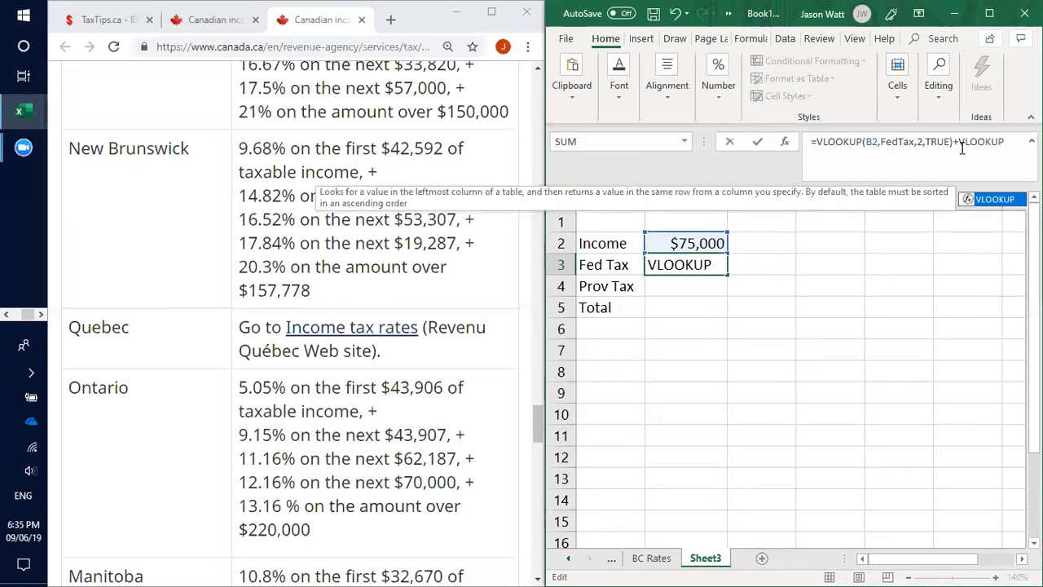
{"action": "type", "text": "("}
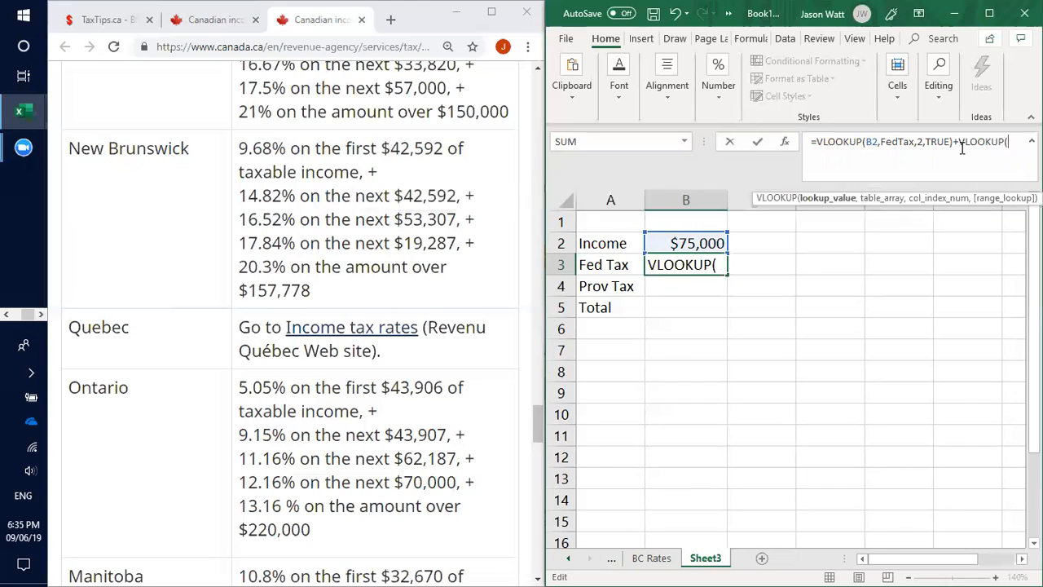
Step: Give the second VLOOKUP in B3 the lookup value B2, the FedTax range, column 3 and True
{"action": "type", "text": "B2"}
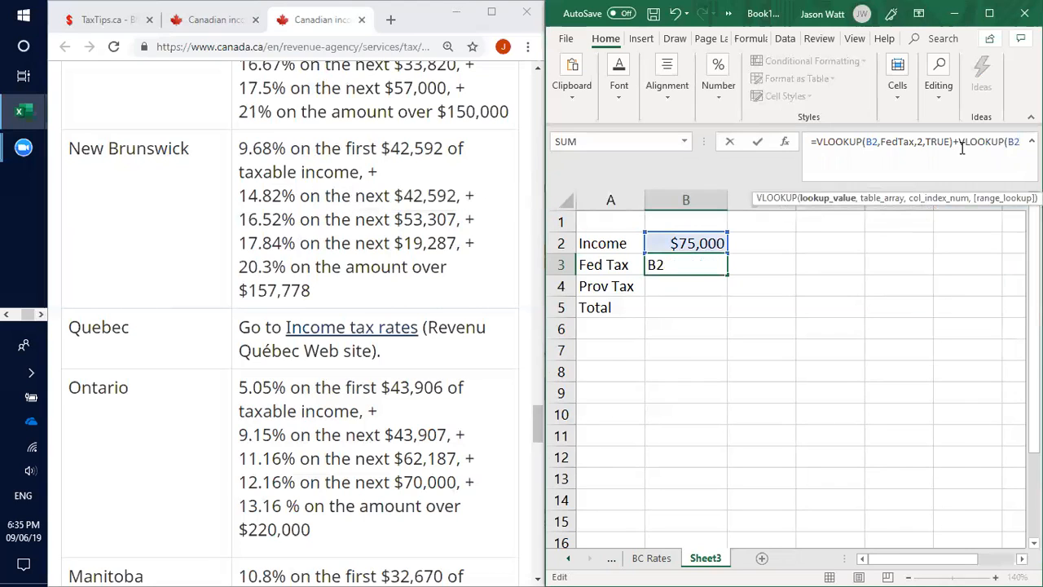
{"action": "type", "text": ","}
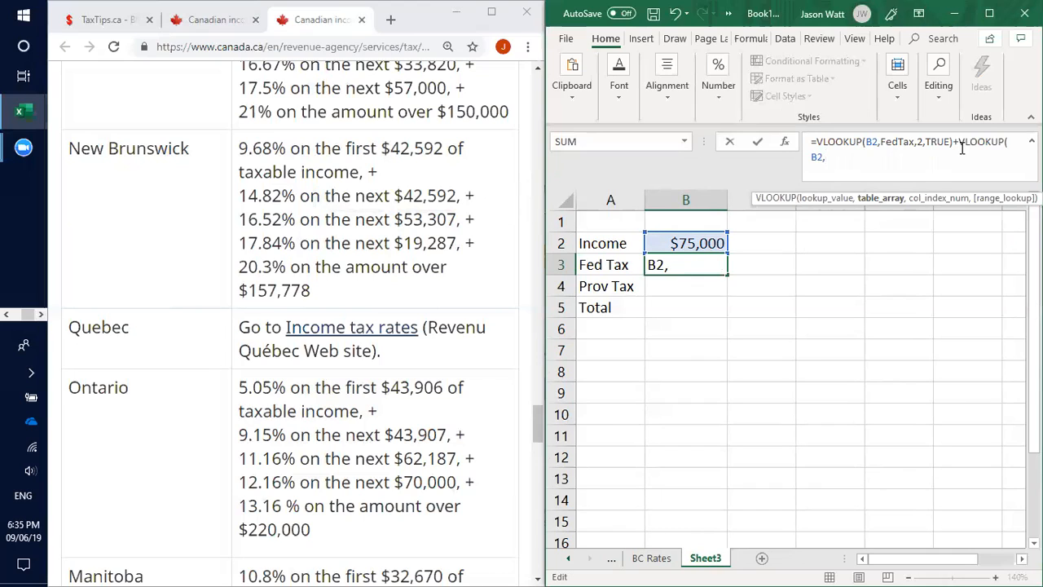
{"action": "type", "text": "Fe"}
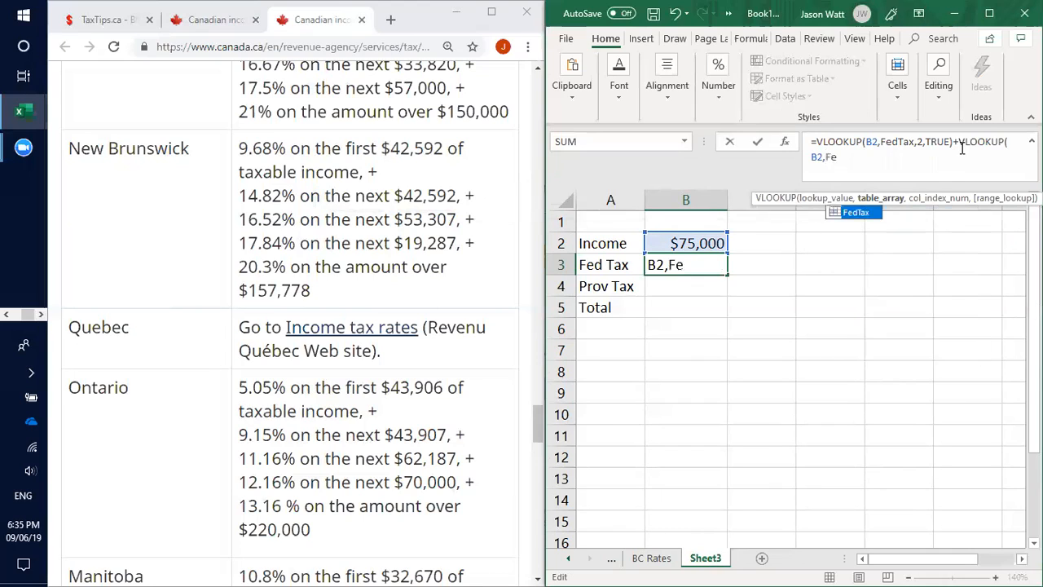
{"action": "left_click", "coordinate": [856, 216]}
{"action": "double_click", "coordinate": [856, 214]}
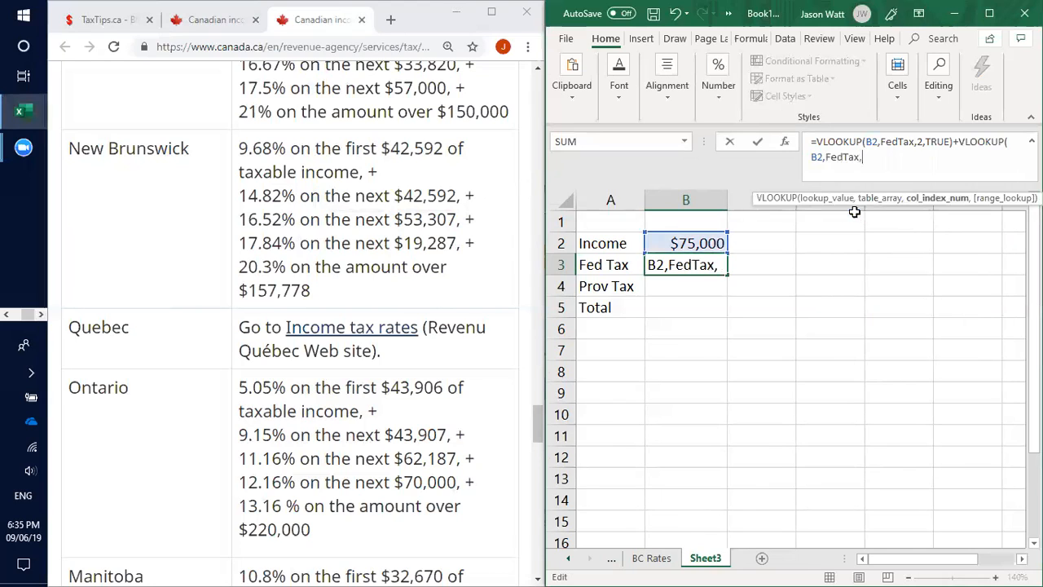
{"action": "type", "text": ",3,true)"}
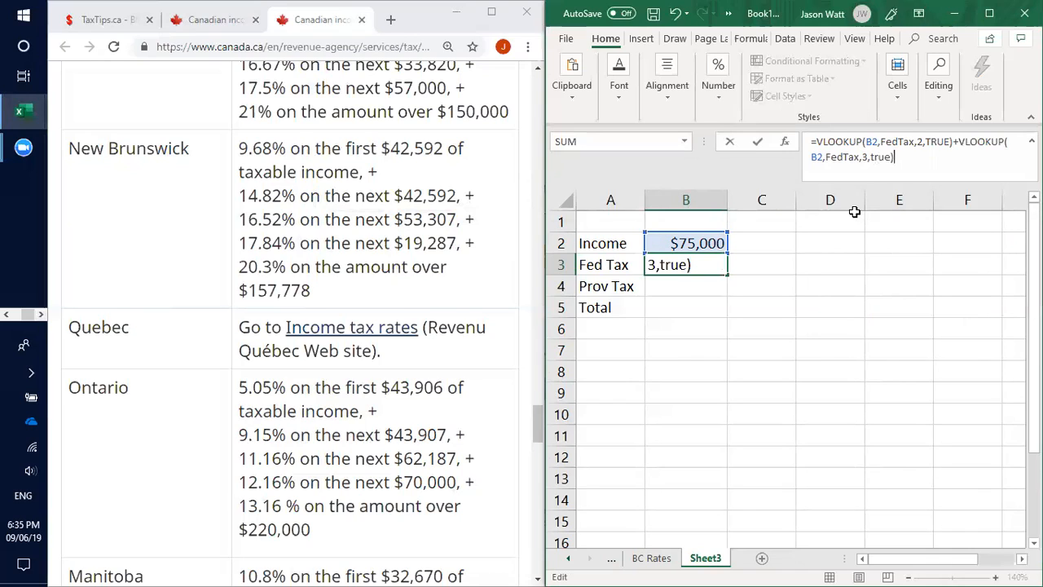
Step: Multiply the rate lookup in B3 by B2 minus a third VLOOKUP that looks up B2 in the FedTax range
{"action": "type", "text": "*(B2-"}
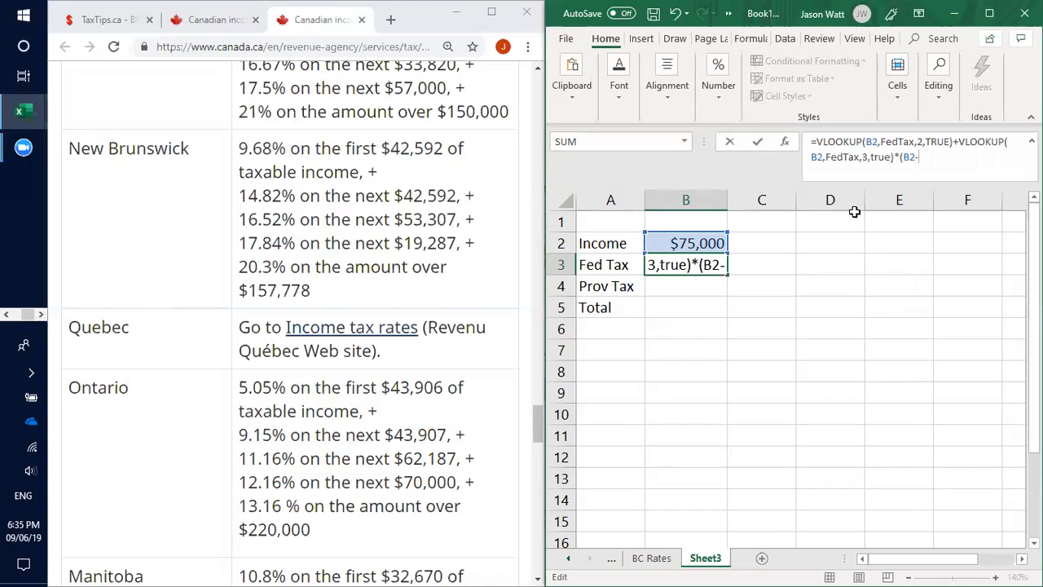
{"action": "key", "text": "BackSpace"}
{"action": "type", "text": "-VLOOK"}
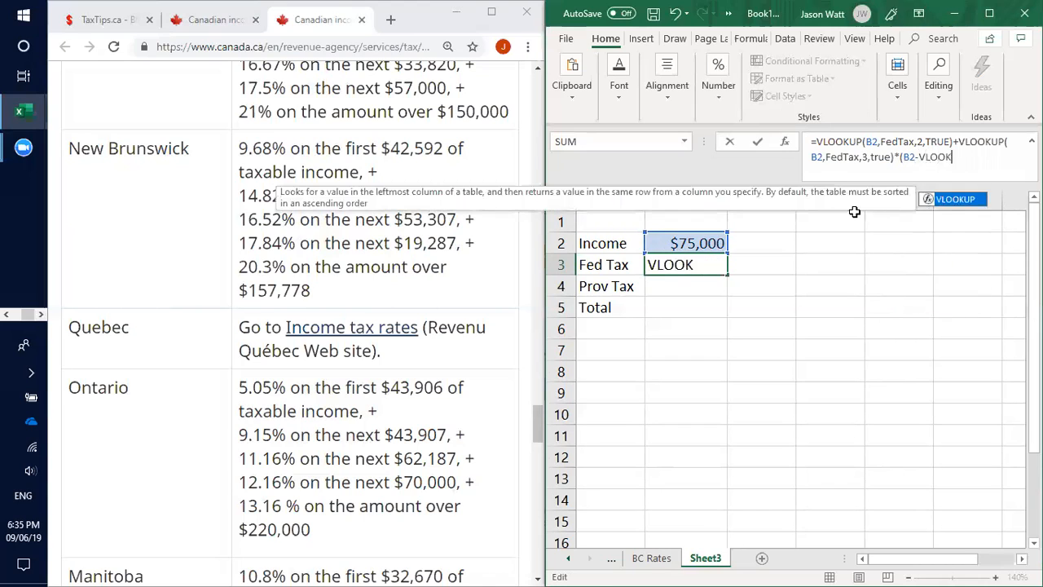
{"action": "type", "text": "UP("}
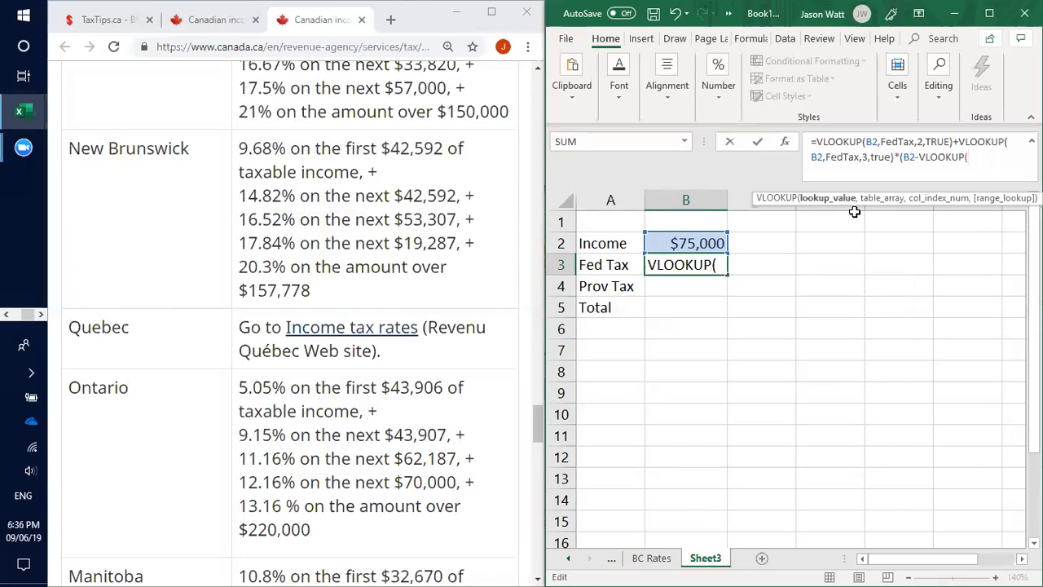
{"action": "type", "text": "B2,"}
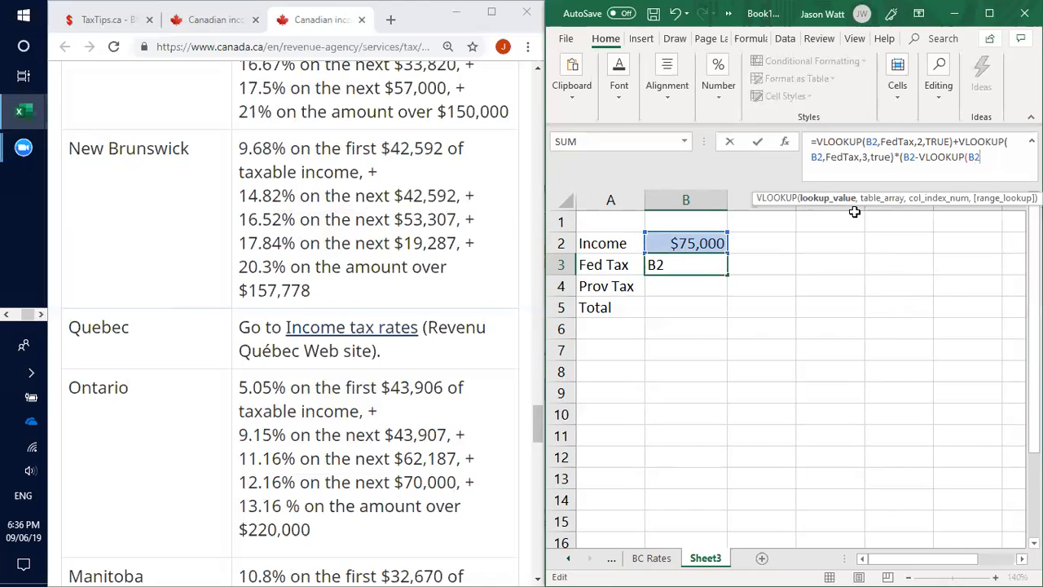
{"action": "type", "text": "Fe"}
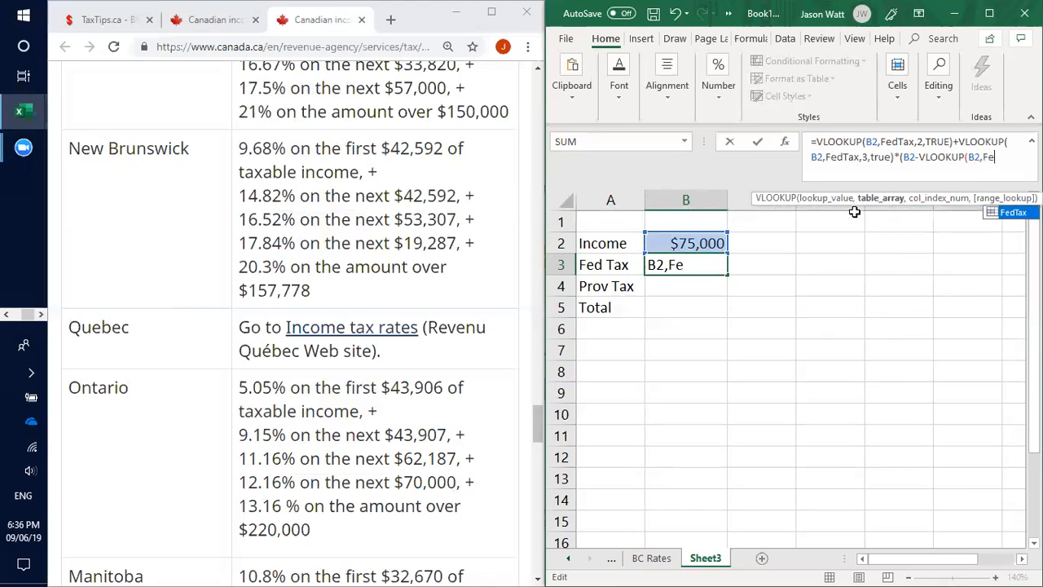
{"action": "left_click", "coordinate": [1009, 214]}
{"action": "double_click", "coordinate": [1009, 214]}
{"action": "key", "text": "Return"}
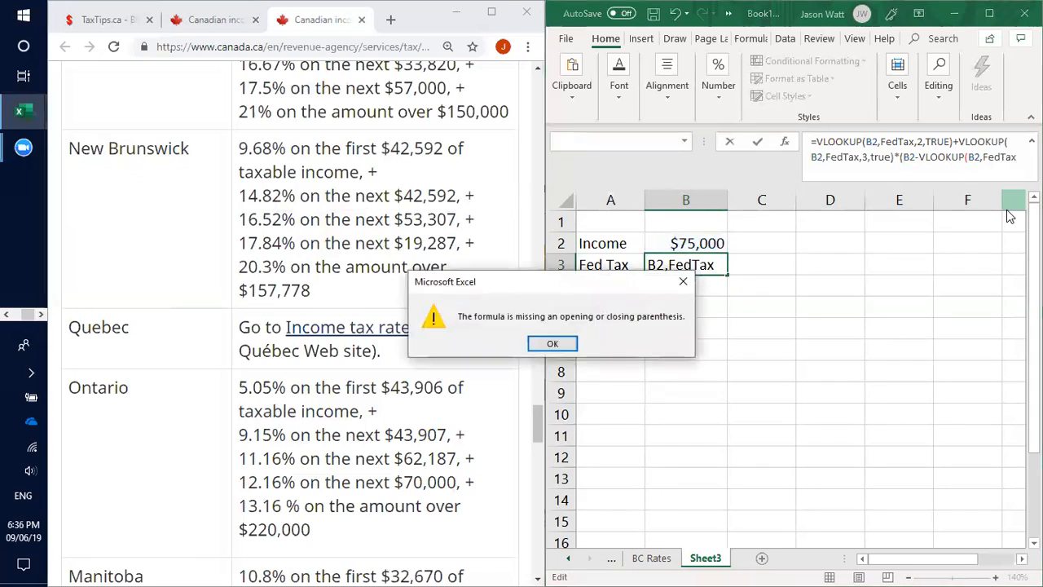
{"action": "left_click", "coordinate": [552, 344]}
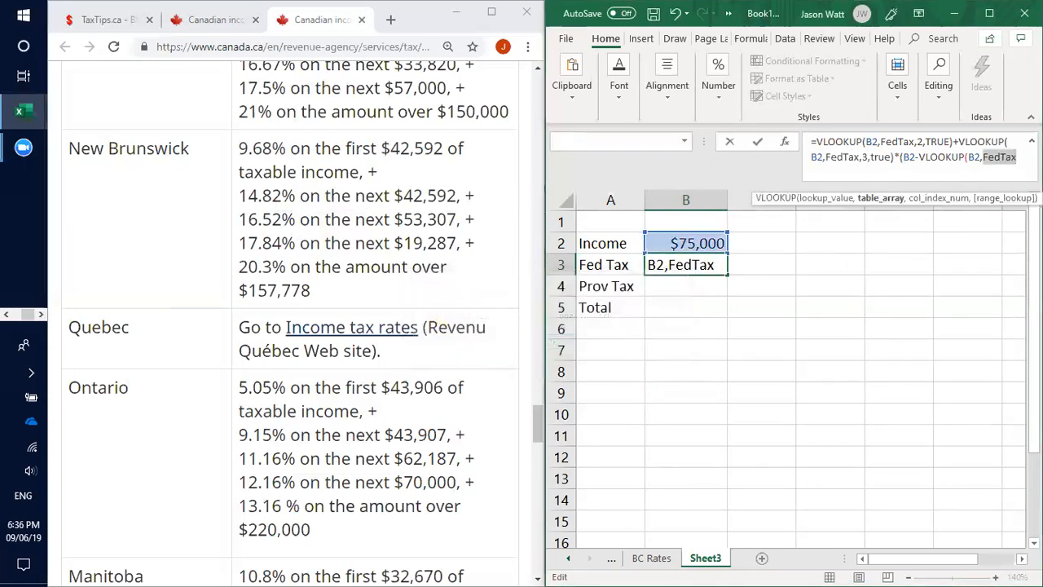
Step: Complete the third VLOOKUP in B3 with column 1 and True, close both brackets and enter the formula
{"action": "type", "text": ","}
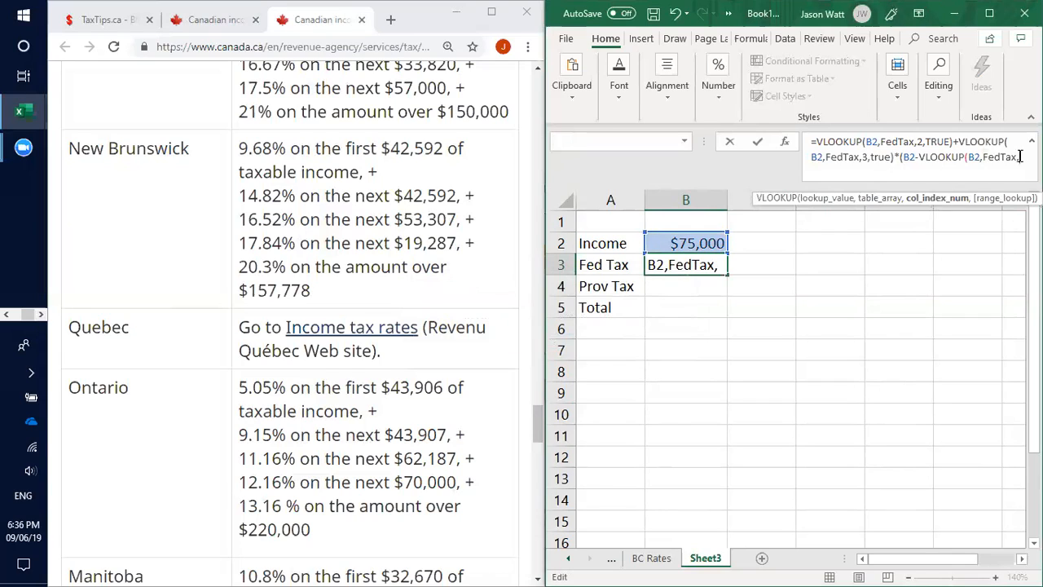
{"action": "type", "text": "2"}
{"action": "key", "text": "BackSpace"}
{"action": "type", "text": "1"}
{"action": "type", "text": ",True))"}
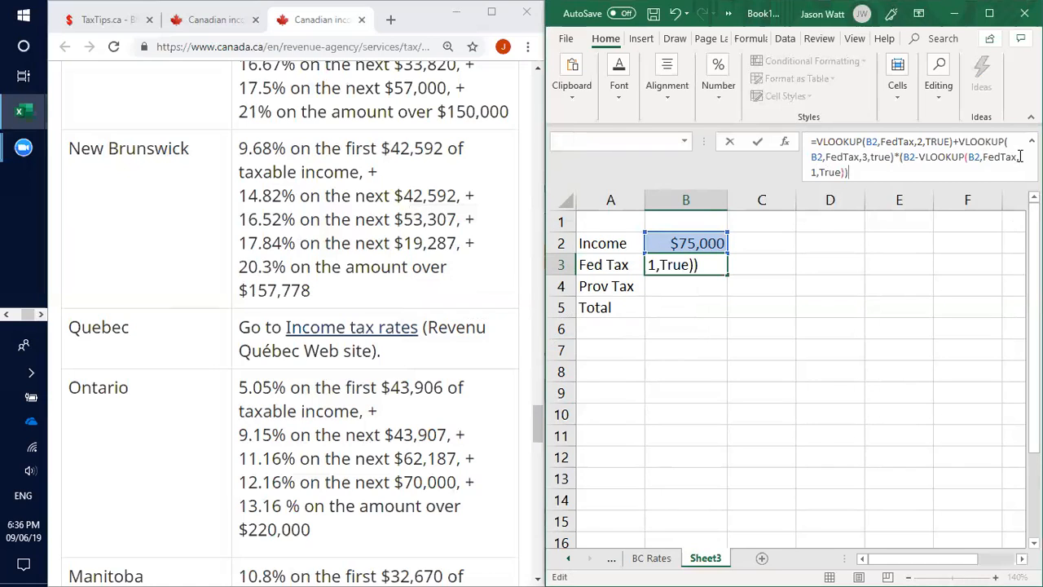
{"action": "key", "text": "Return"}
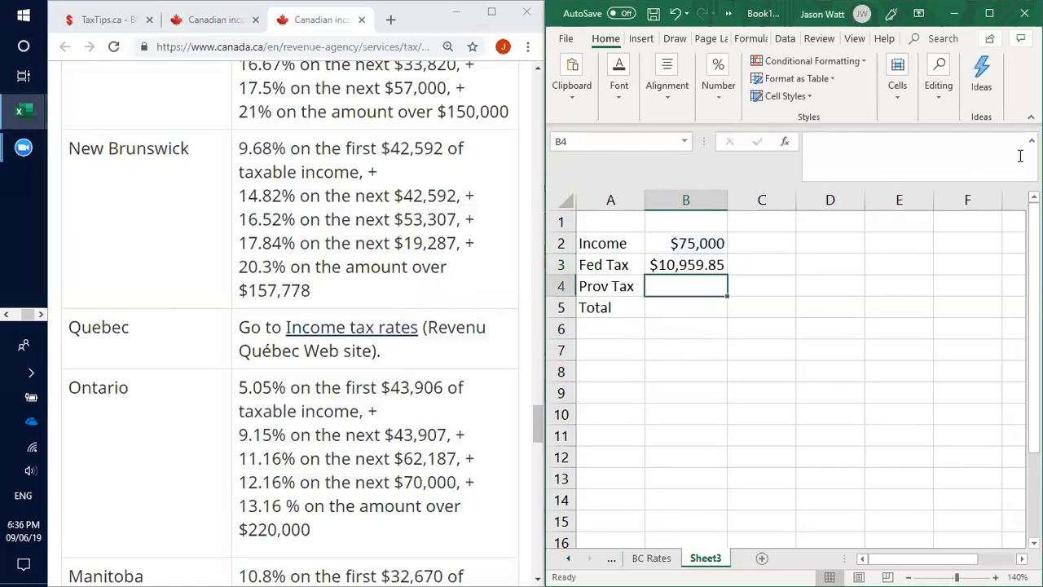
Step: Format B2:B5 as Number with 0 decimal places and a thousands separator
{"action": "left_click", "coordinate": [692, 264]}
{"action": "left_click_drag", "start_coordinate": [678, 243], "coordinate": [687, 308]}
{"action": "right_click", "coordinate": [688, 254]}
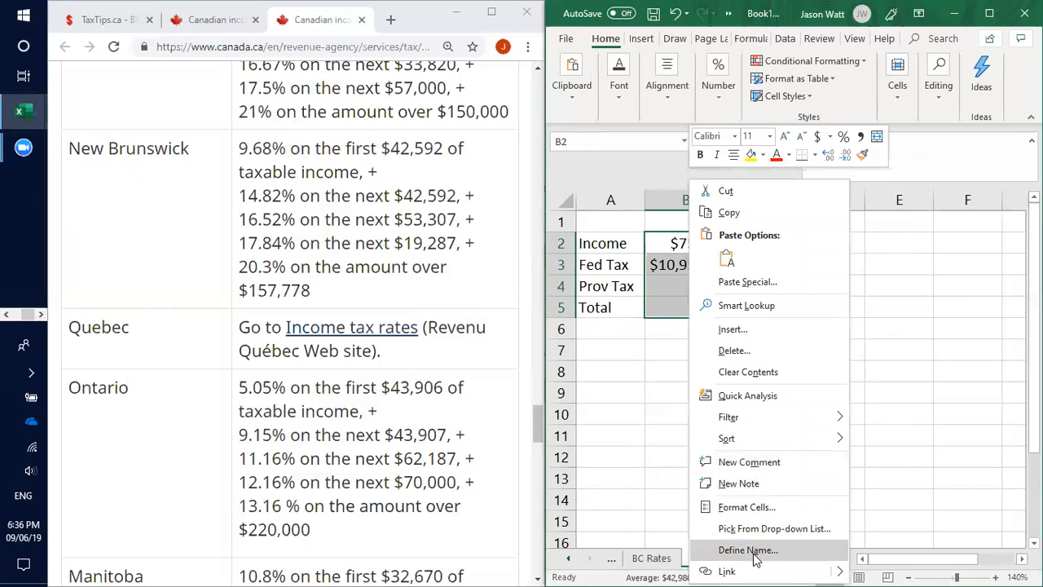
{"action": "left_click", "coordinate": [747, 507]}
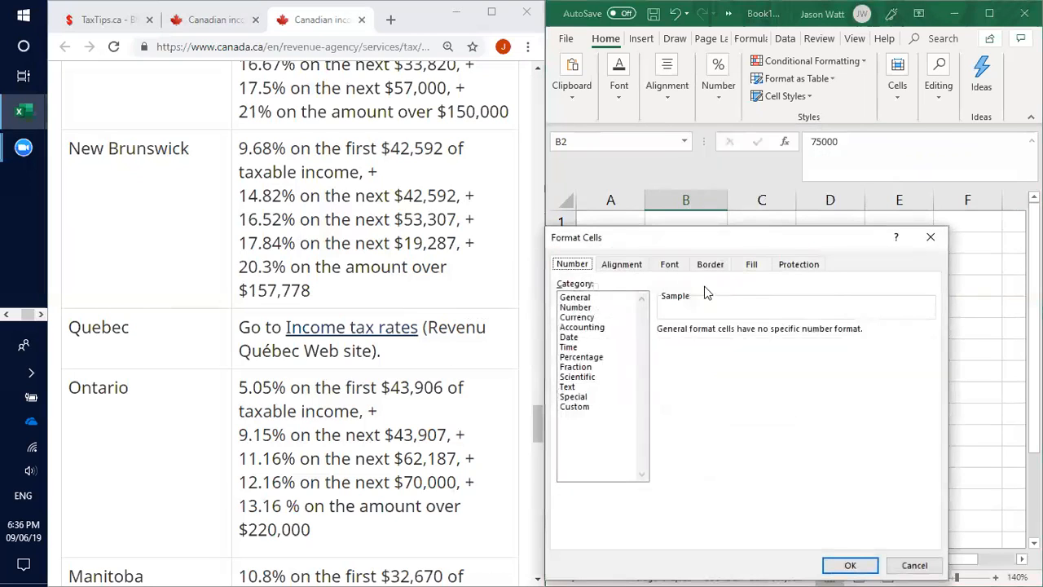
{"action": "left_click", "coordinate": [621, 265]}
{"action": "left_click", "coordinate": [576, 266]}
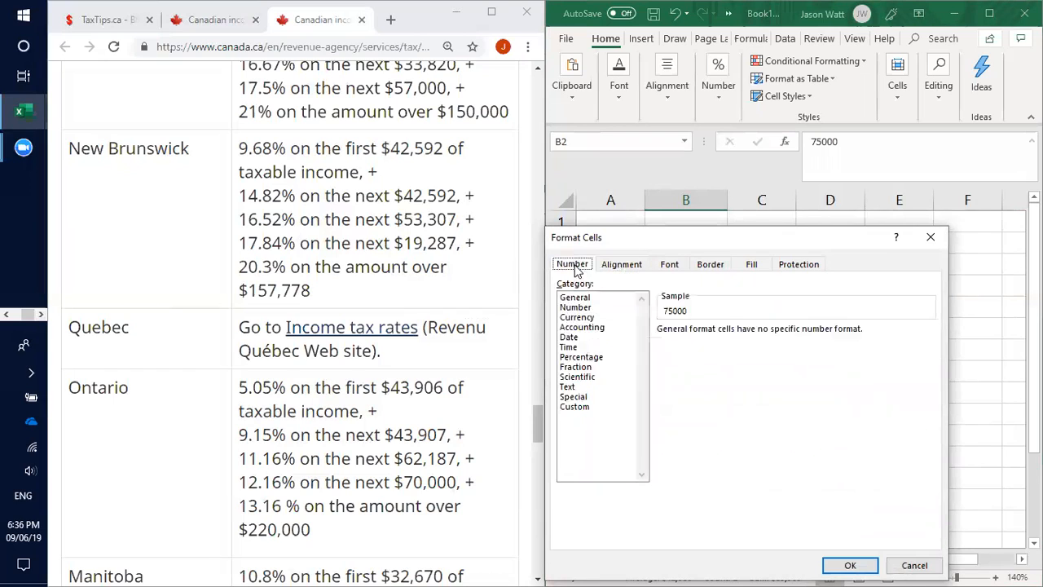
{"action": "left_click", "coordinate": [594, 318]}
{"action": "double_click", "coordinate": [761, 334]}
{"action": "left_click", "coordinate": [850, 564]}
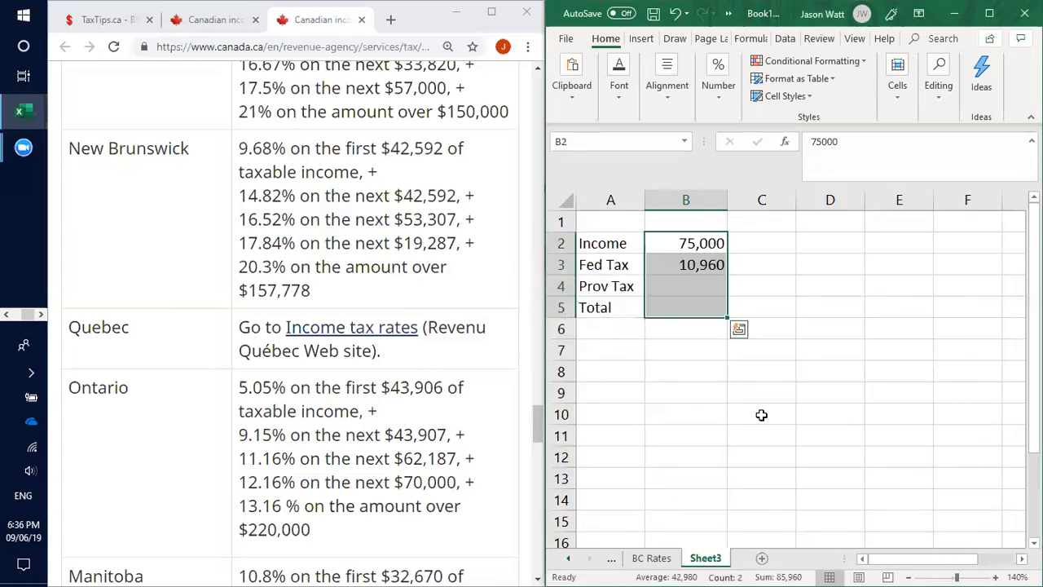
{"action": "left_click", "coordinate": [761, 414]}
Step: Change the format of B2:B5 to Currency with the $ symbol and 0 decimal places
{"action": "left_click_drag", "start_coordinate": [668, 243], "coordinate": [679, 301]}
{"action": "right_click", "coordinate": [668, 242]}
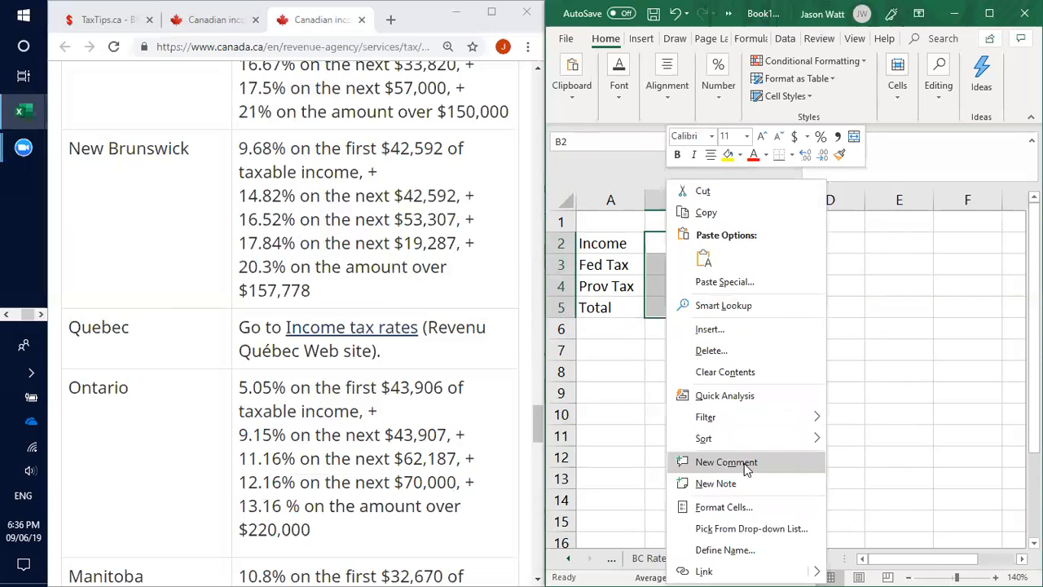
{"action": "left_click", "coordinate": [722, 507]}
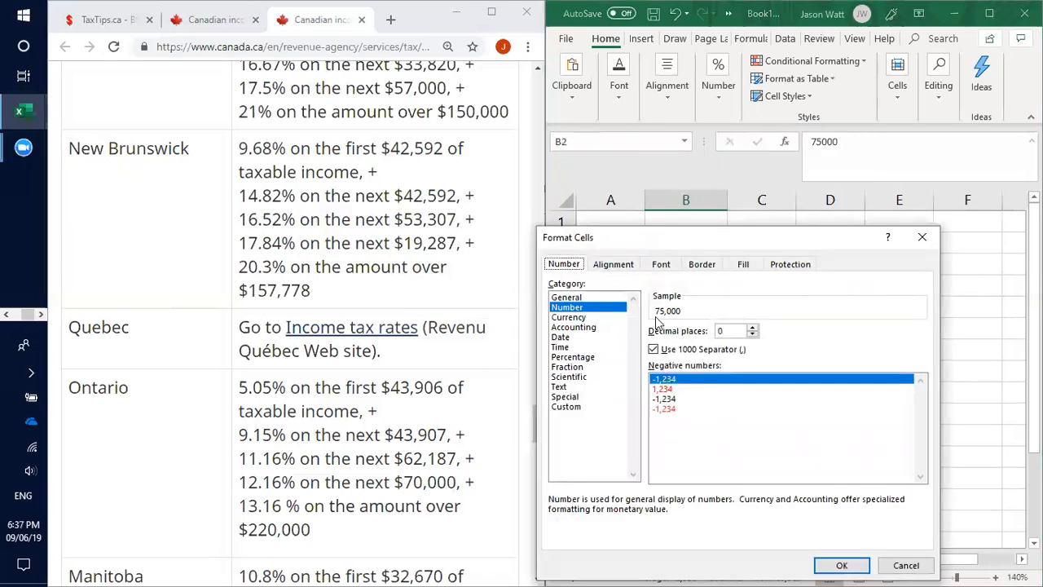
{"action": "left_click", "coordinate": [579, 318]}
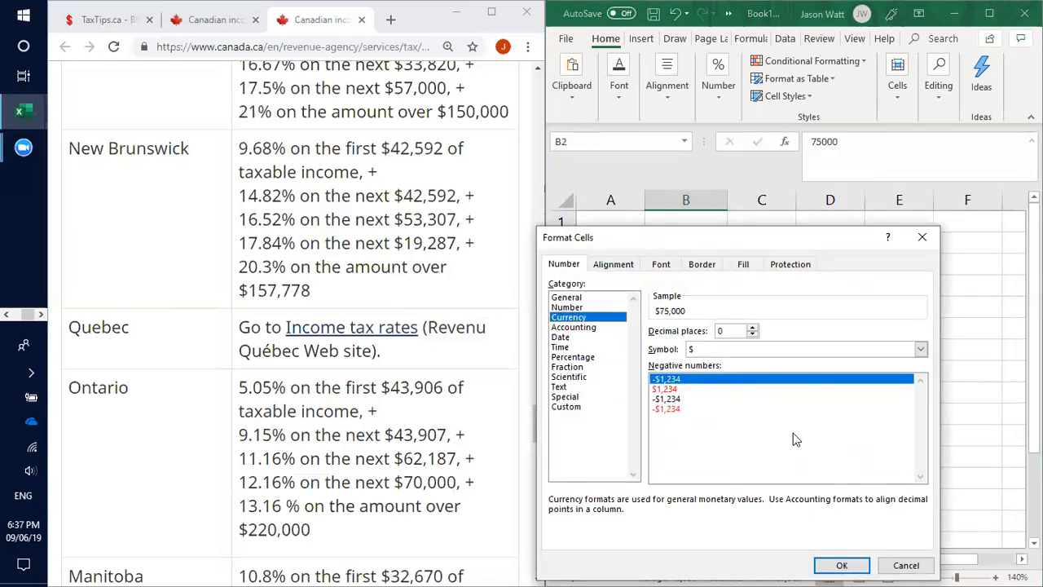
{"action": "left_click", "coordinate": [840, 564]}
{"action": "left_click", "coordinate": [743, 394]}
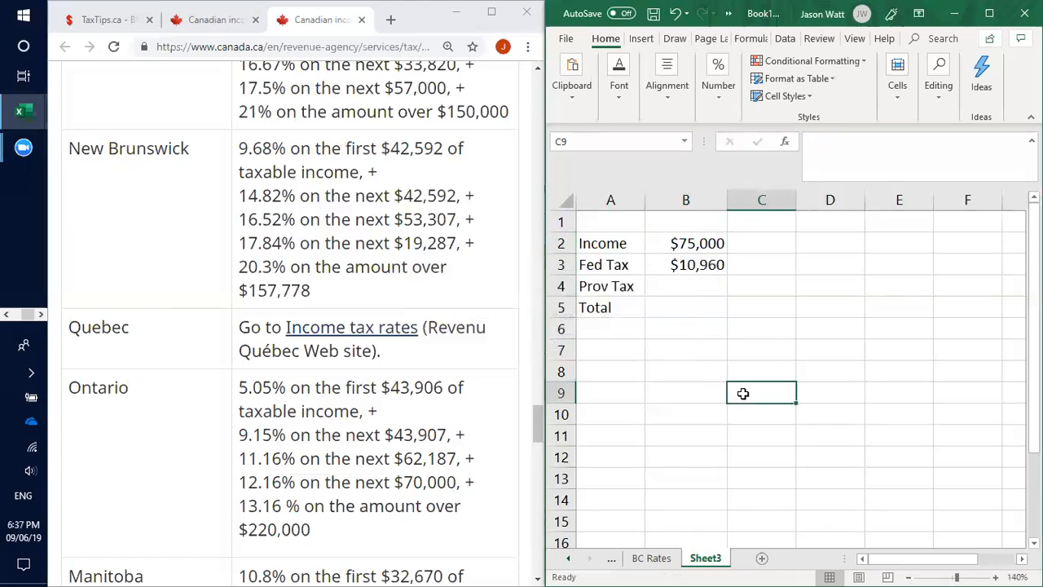
Step: Review how the three VLOOKUPs in the Fed Tax formula in B3 use the income in B2
{"action": "left_click", "coordinate": [660, 243]}
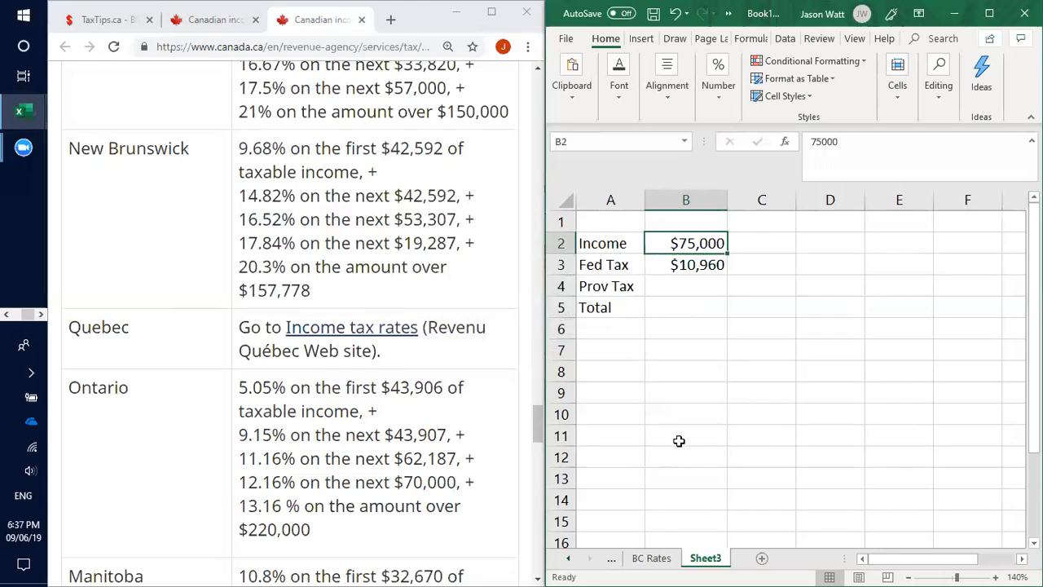
{"action": "left_click", "coordinate": [692, 269]}
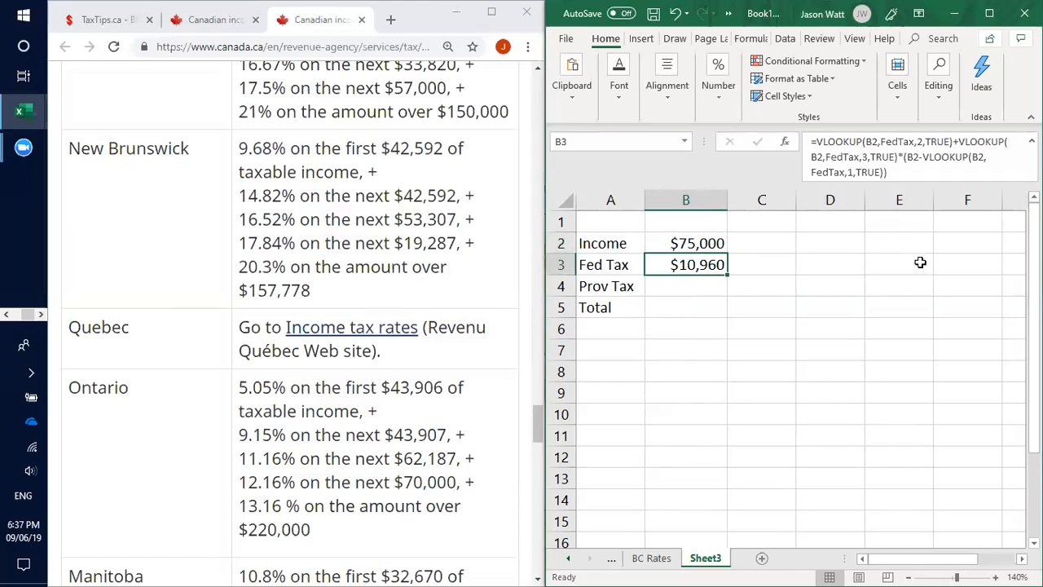
{"action": "left_click", "coordinate": [842, 142]}
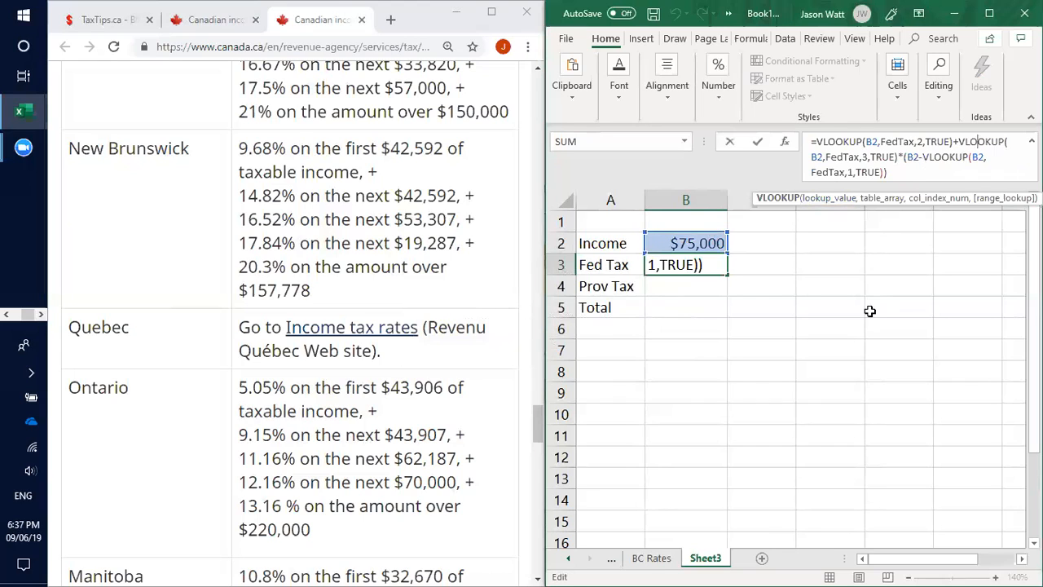
{"action": "left_click", "coordinate": [738, 413]}
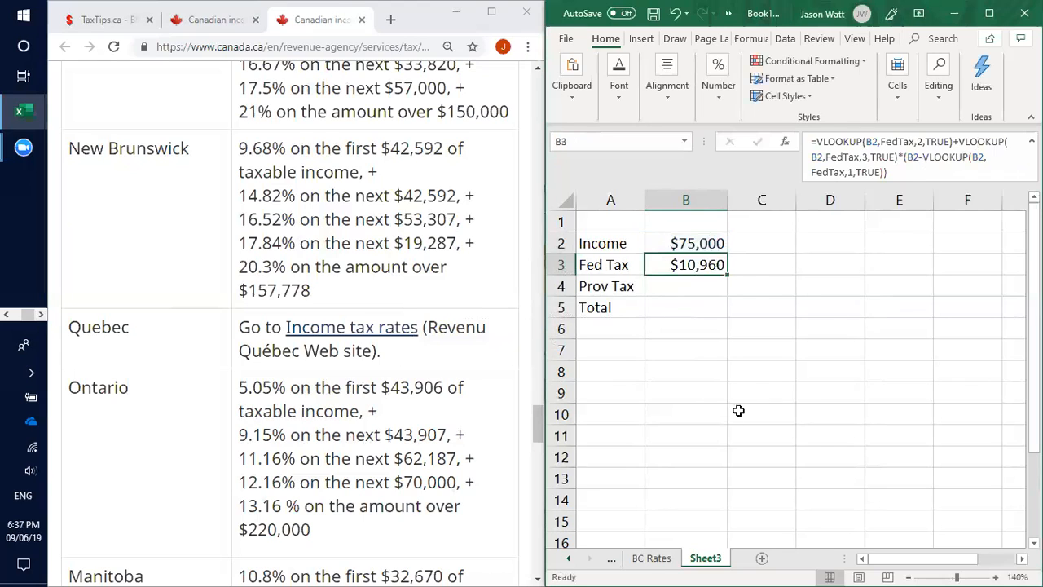
Step: Examine the income thresholds in A4 and A5 and the accumulated tax in B4 on the Fed Rates sheet
{"action": "left_click", "coordinate": [568, 558]}
{"action": "left_click", "coordinate": [643, 564]}
{"action": "left_click", "coordinate": [761, 433]}
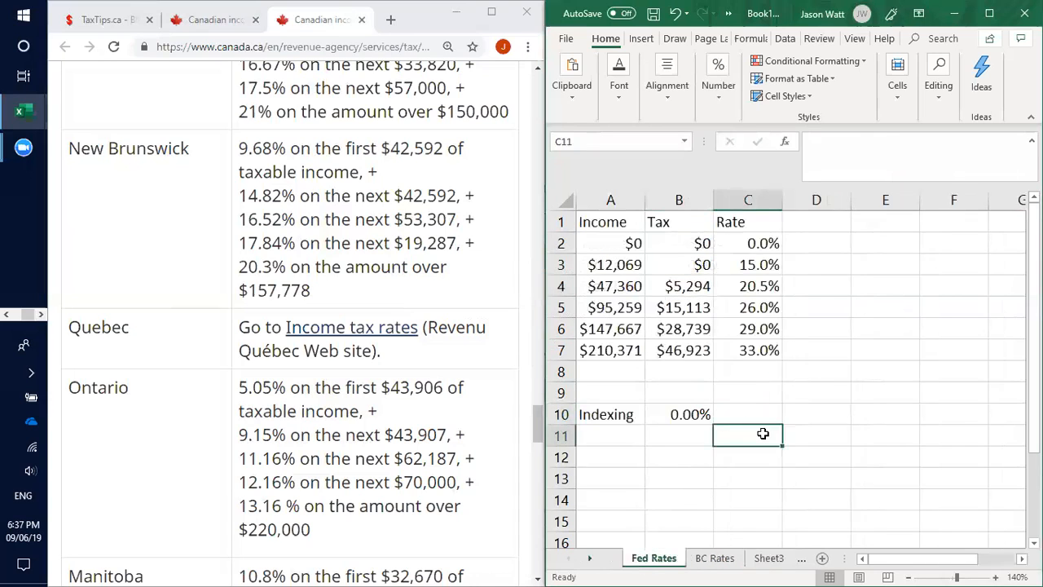
{"action": "left_click", "coordinate": [612, 286]}
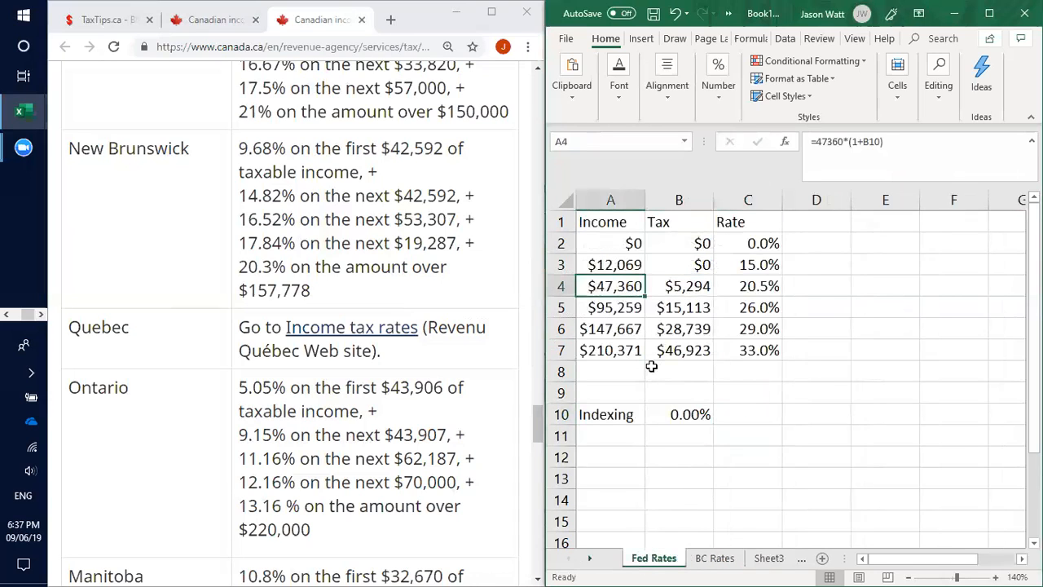
{"action": "left_click", "coordinate": [620, 308]}
{"action": "left_click", "coordinate": [676, 285]}
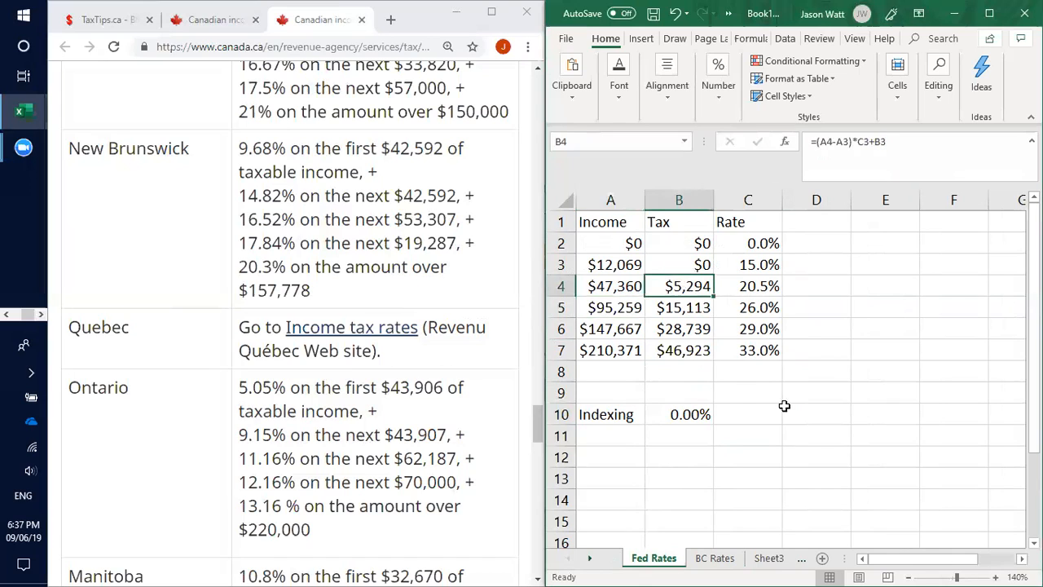
Step: Examine the income thresholds in A4 and A5, the accumulated tax in B6 and the rates in C4 and C5 on the Fed Rates sheet
{"action": "left_click", "coordinate": [639, 371]}
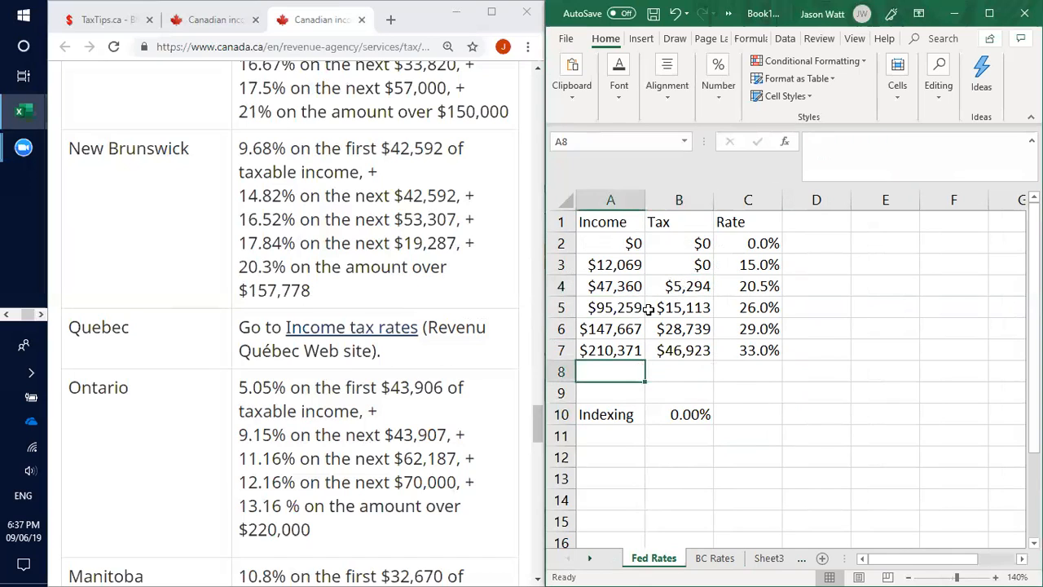
{"action": "left_click", "coordinate": [613, 307]}
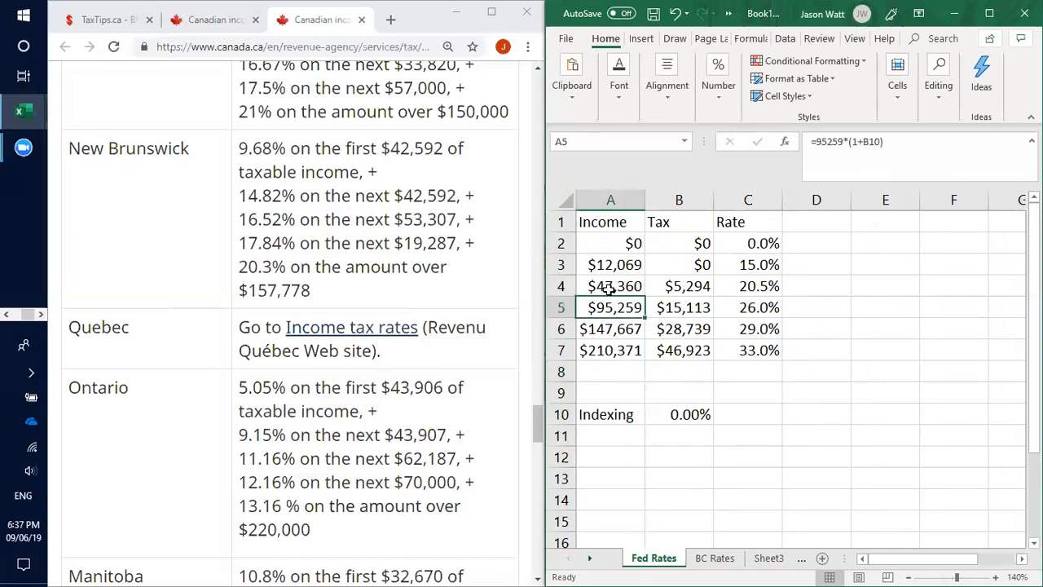
{"action": "left_click", "coordinate": [612, 289]}
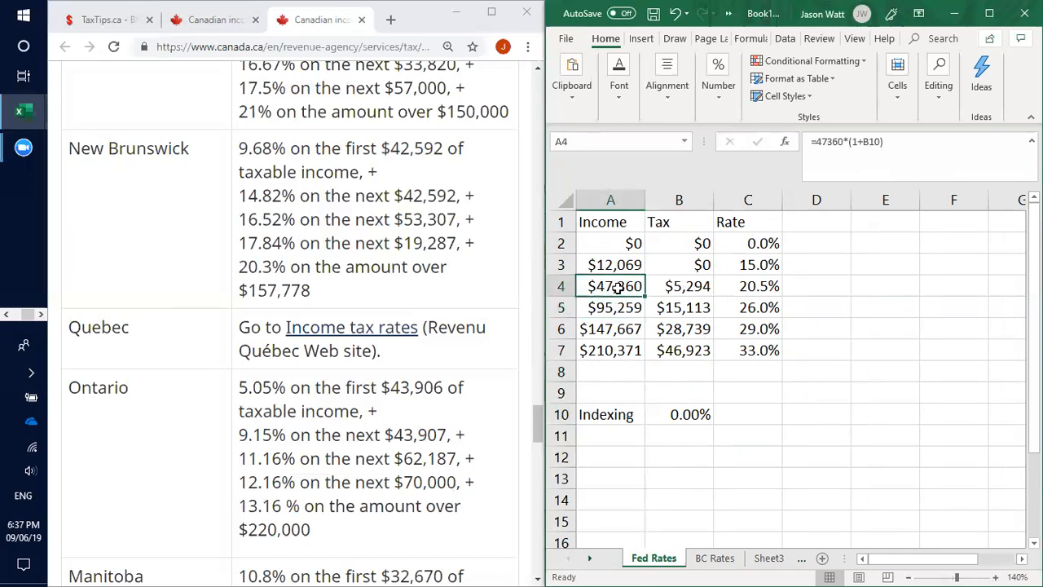
{"action": "left_click", "coordinate": [648, 326]}
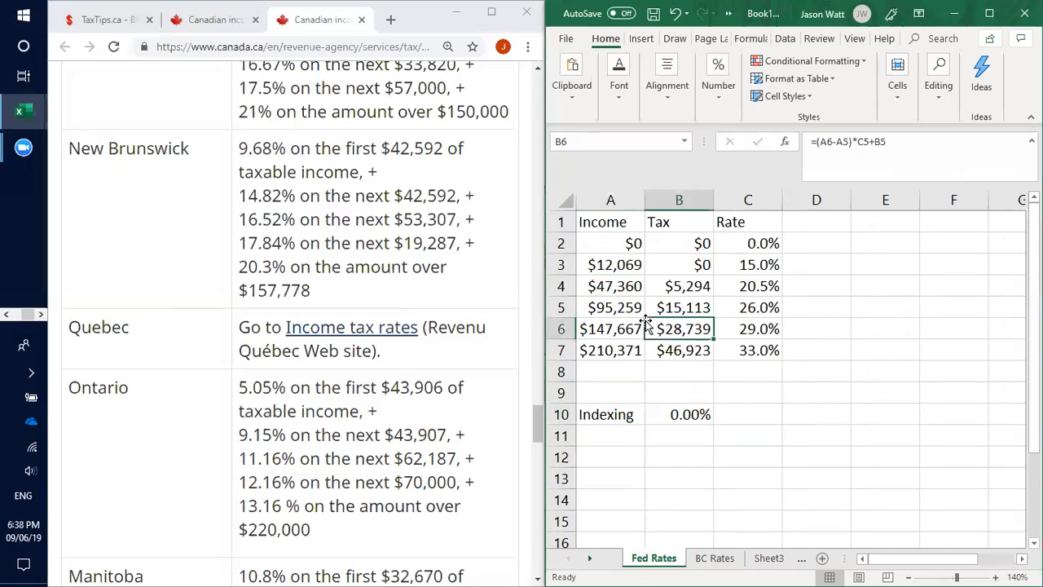
{"action": "left_click", "coordinate": [761, 307]}
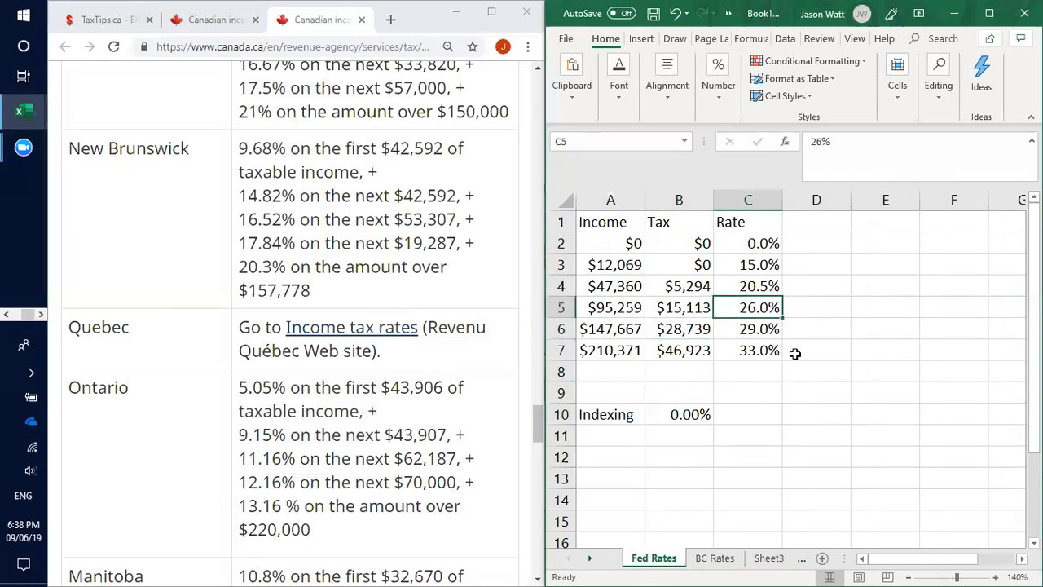
{"action": "left_click", "coordinate": [736, 282]}
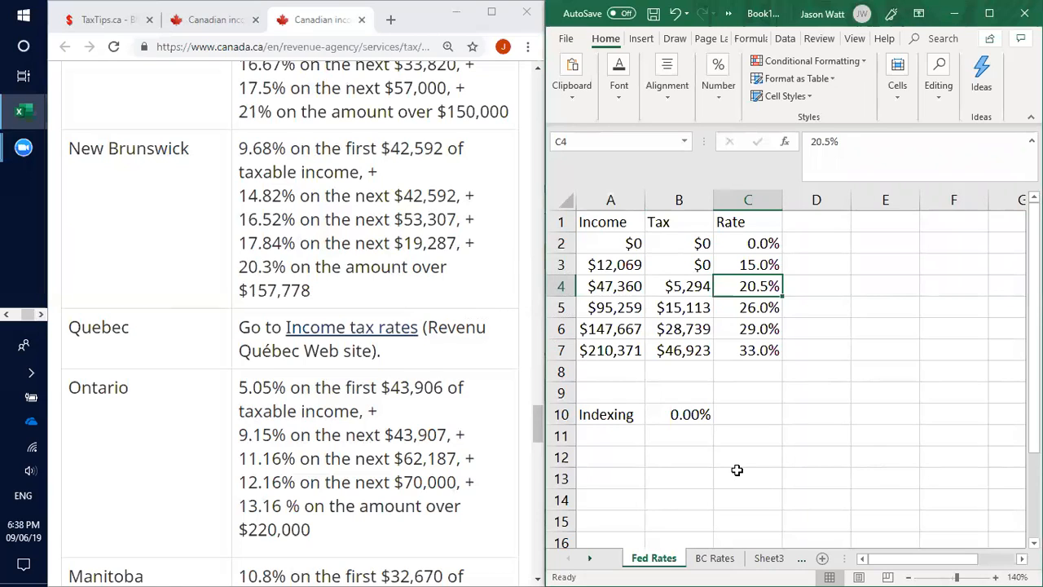
Step: Compare the Fed Tax formula in B3 on Sheet3 with the bracket table on the Fed Rates sheet
{"action": "left_click", "coordinate": [770, 558]}
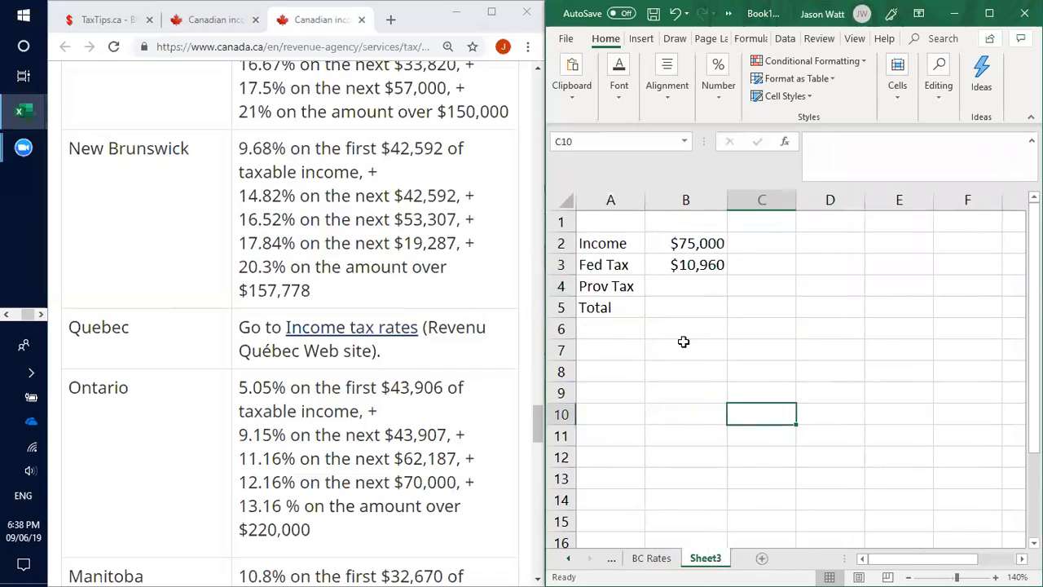
{"action": "left_click", "coordinate": [698, 269]}
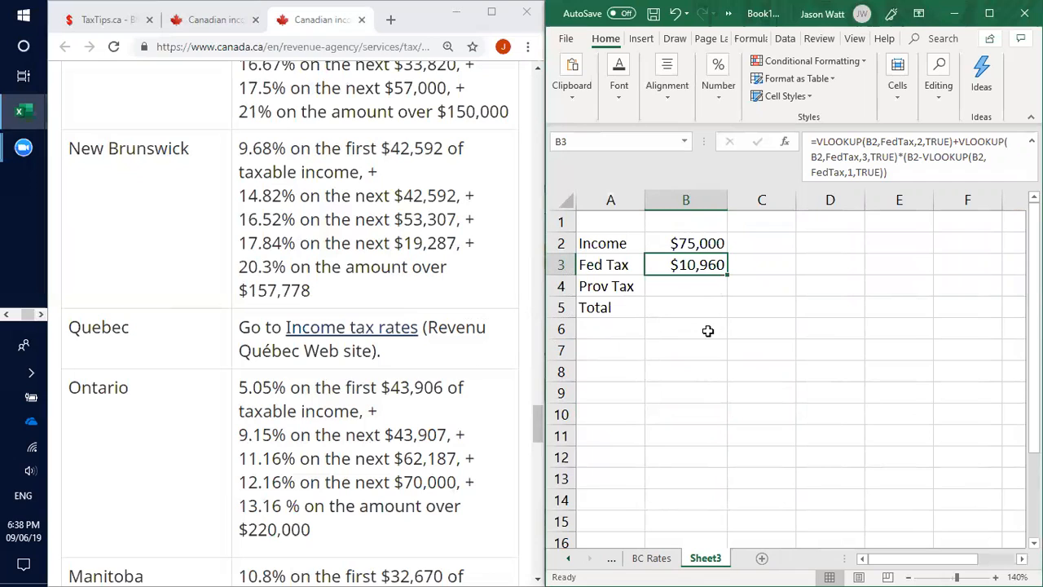
{"action": "left_click", "coordinate": [569, 558]}
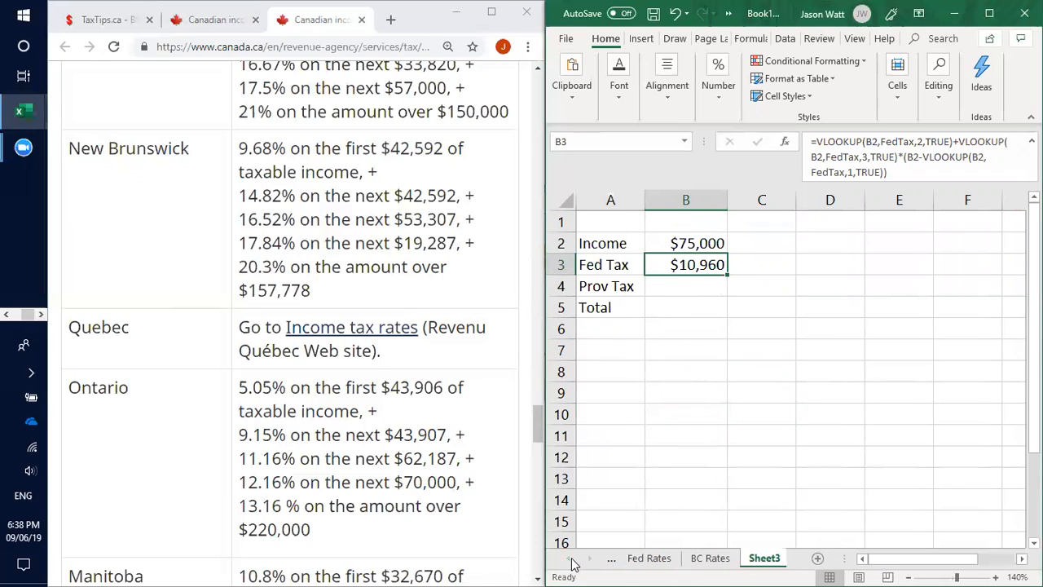
{"action": "left_click", "coordinate": [652, 558]}
{"action": "left_click", "coordinate": [834, 413]}
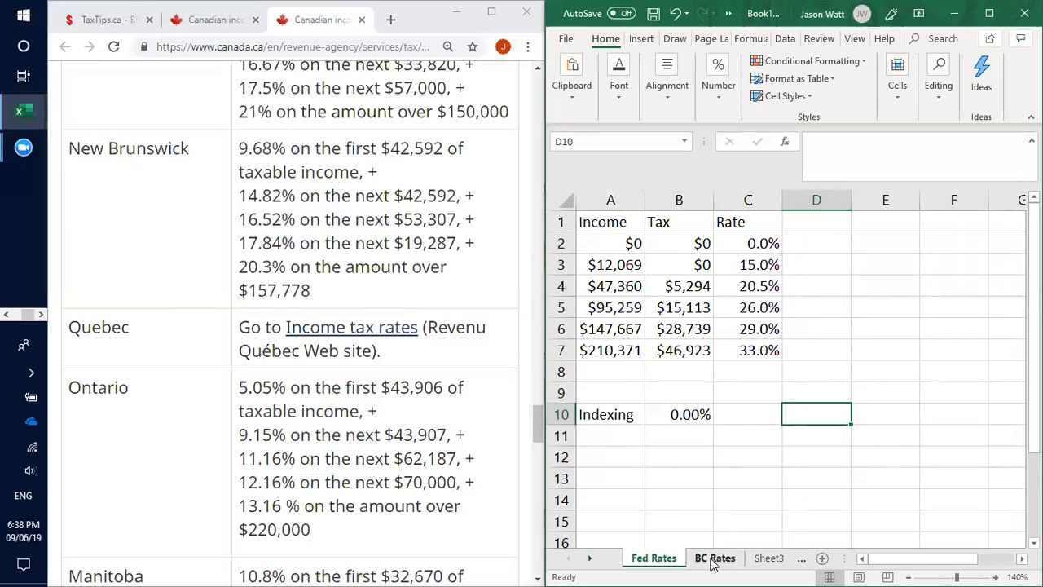
{"action": "left_click", "coordinate": [766, 561]}
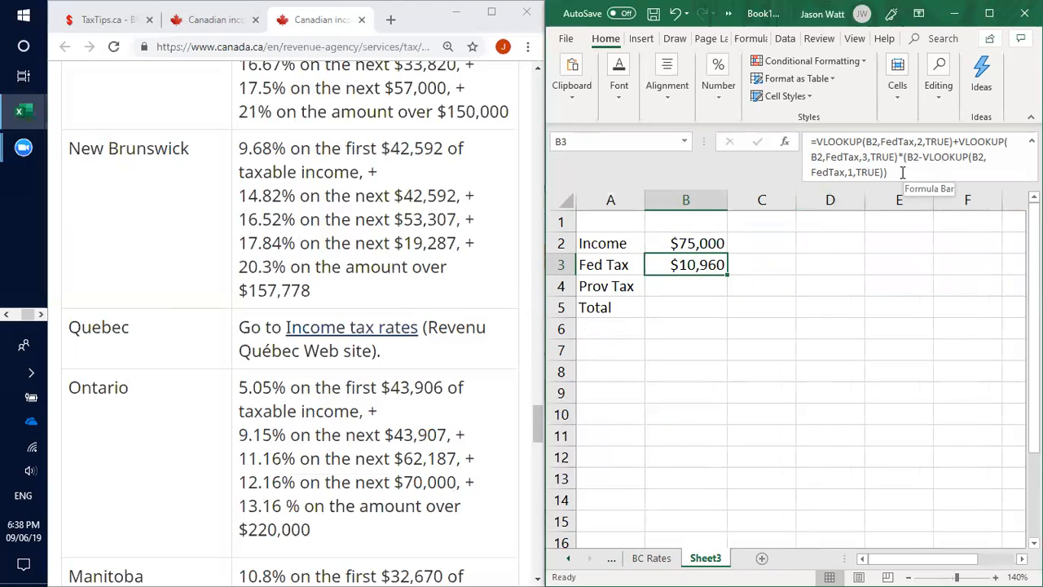
Step: Enter the formula =VLOOKUP(B2,BCRates,2,TRUE) for Prov Tax in B4 of Sheet3
{"action": "left_click", "coordinate": [683, 286]}
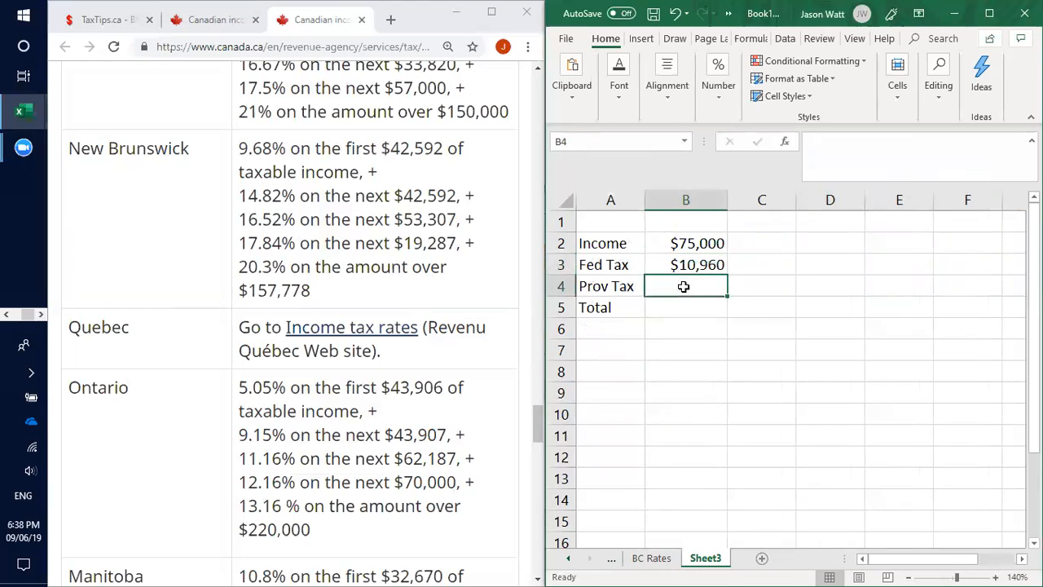
{"action": "type", "text": "="}
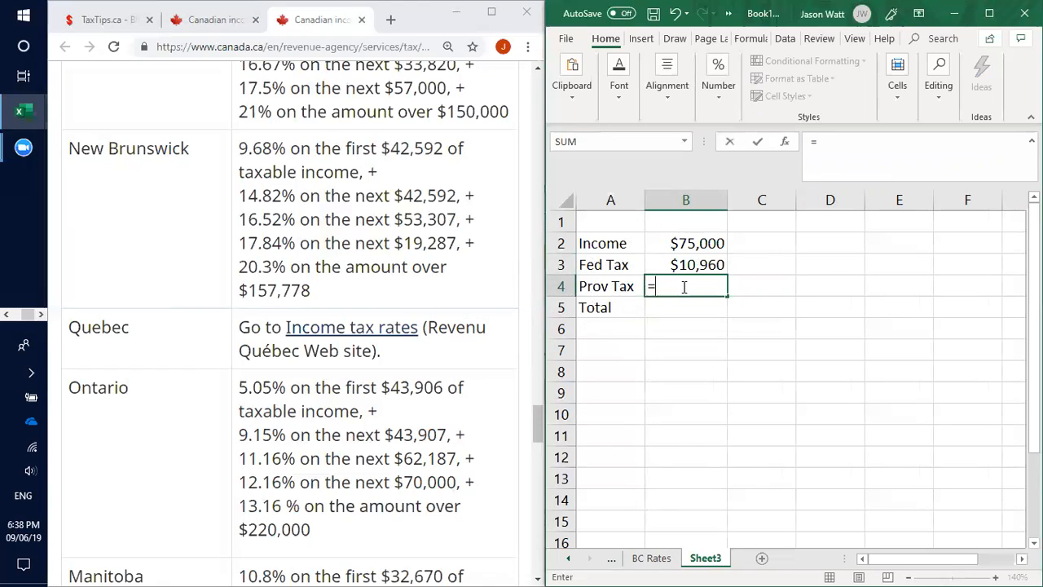
{"action": "type", "text": "Vlookup("}
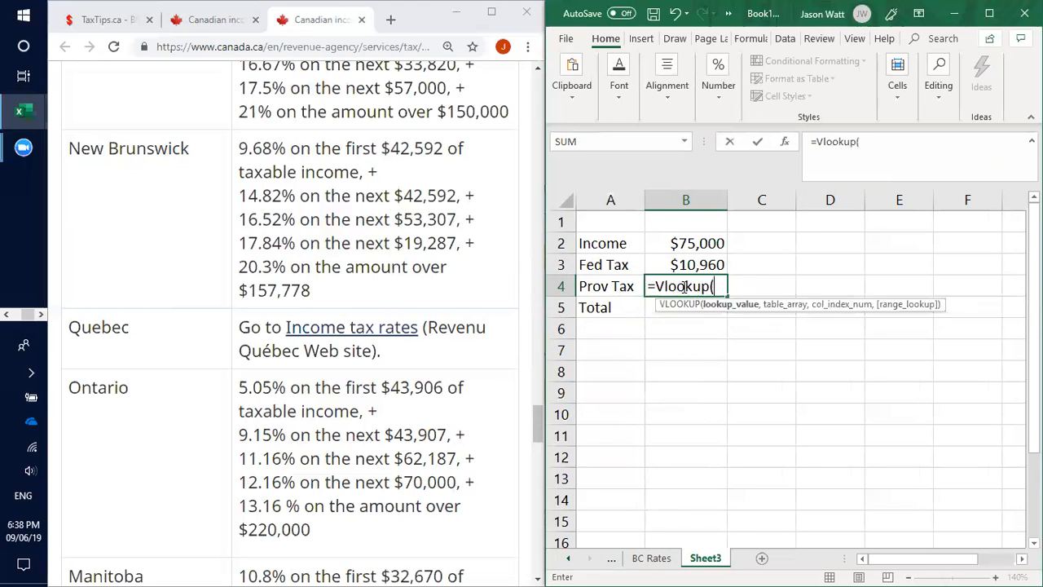
{"action": "left_click", "coordinate": [888, 142]}
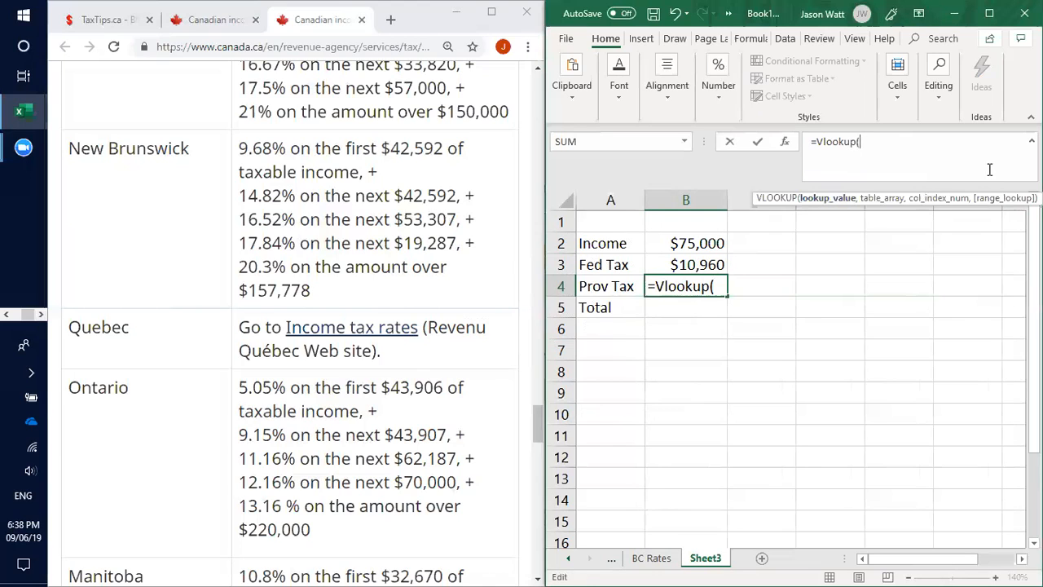
{"action": "type", "text": "B2,"}
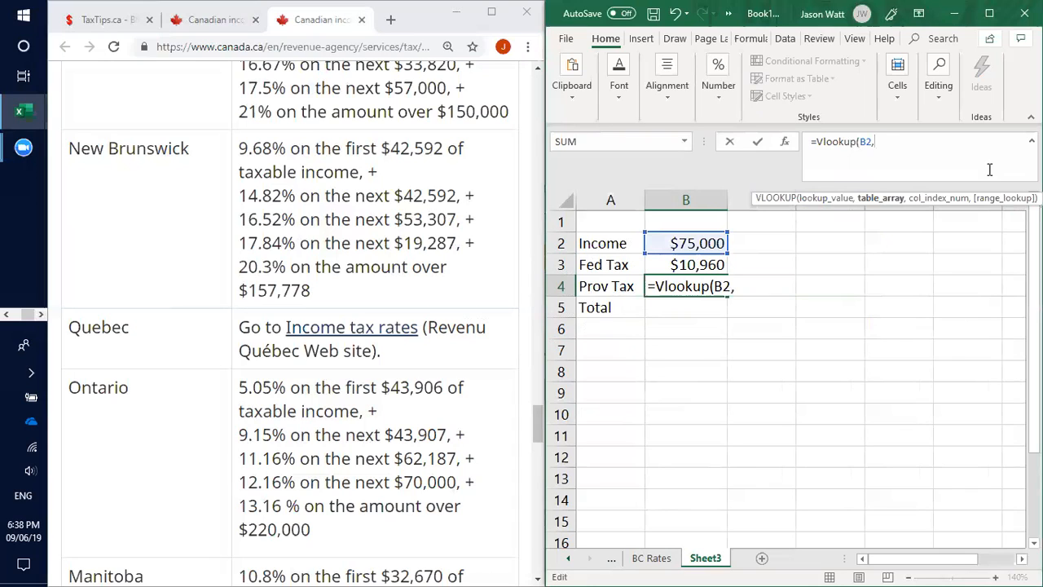
{"action": "type", "text": "P"}
{"action": "key", "text": "BackSpace"}
{"action": "type", "text": "BC"}
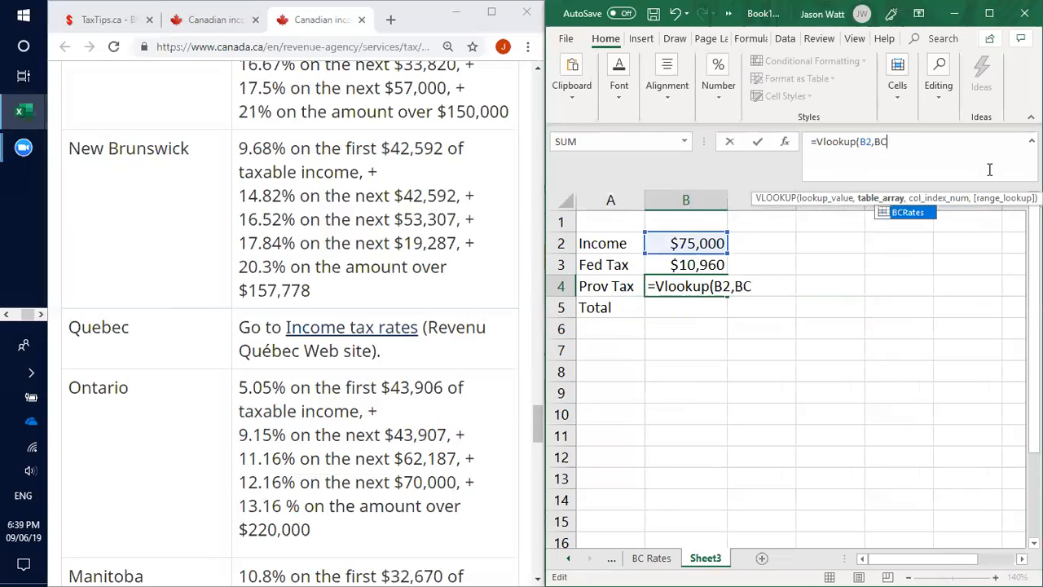
{"action": "type", "text": "Rates,"}
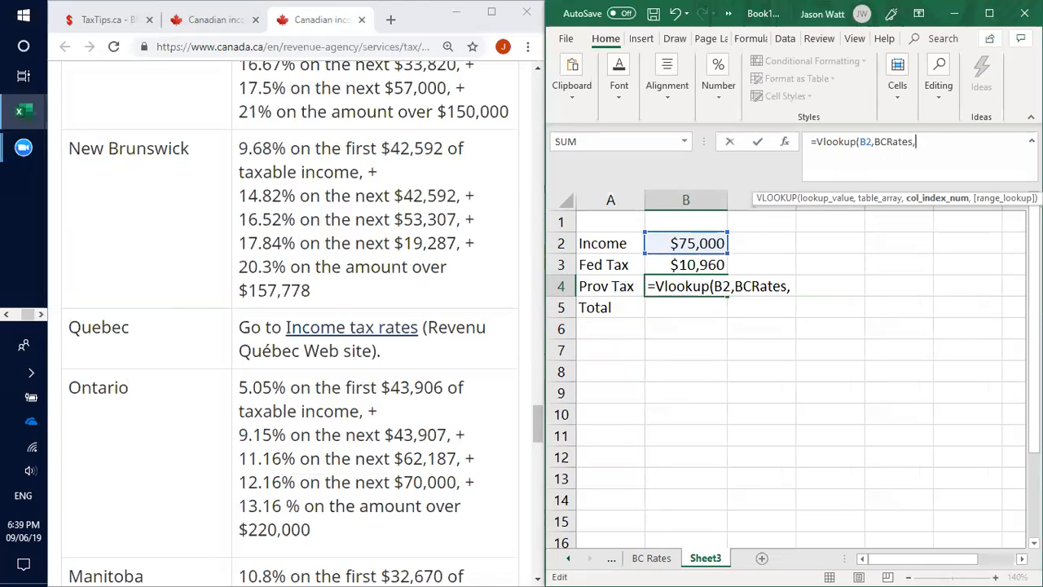
{"action": "type", "text": "2"}
{"action": "type", "text": ",Tr"}
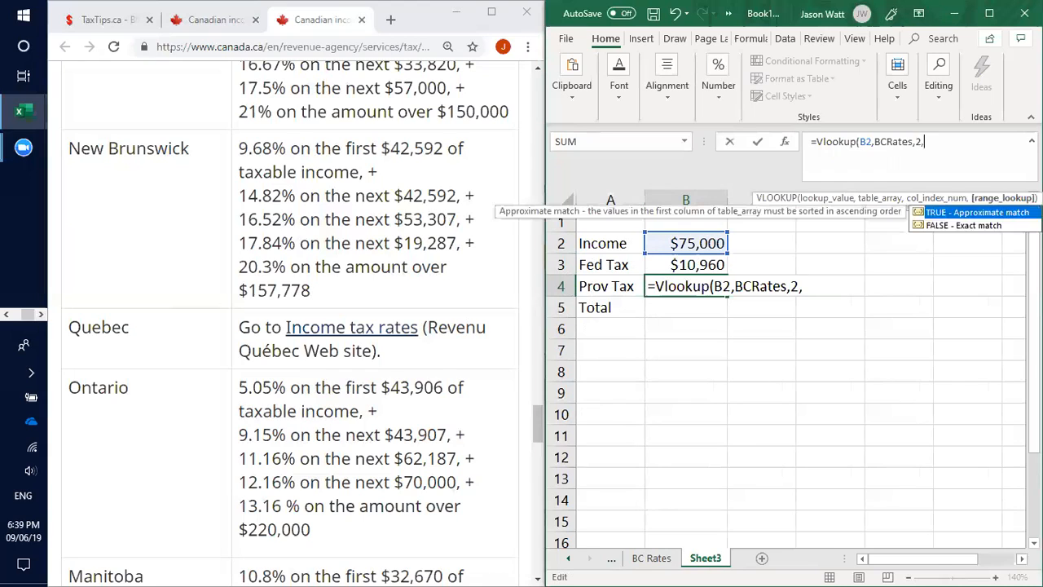
{"action": "type", "text": "ue)"}
{"action": "key", "text": "Return"}
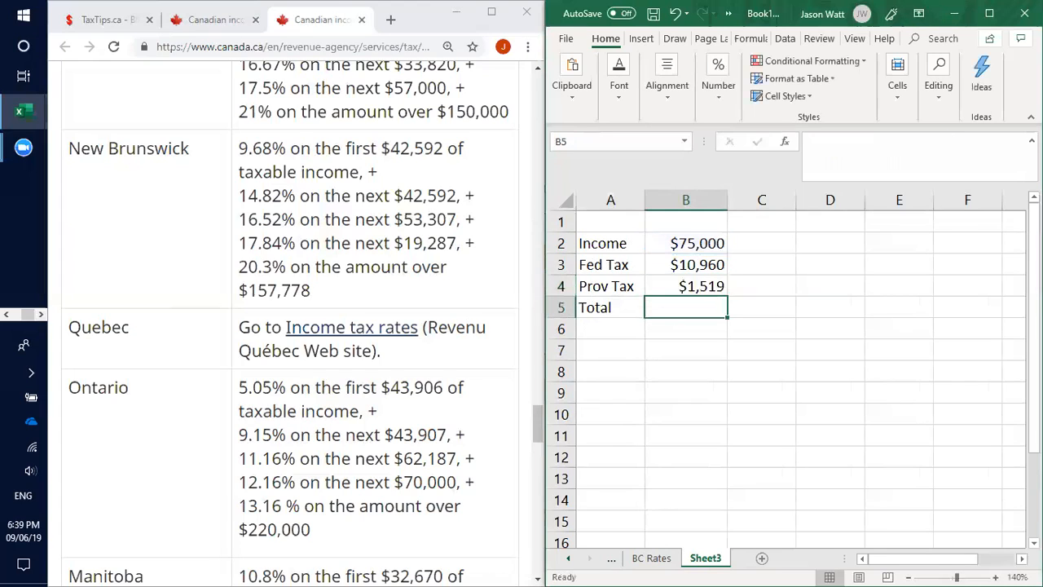
Step: Set the income in B2 to 140,000
{"action": "left_click", "coordinate": [694, 243]}
{"action": "type", "text": "1"}
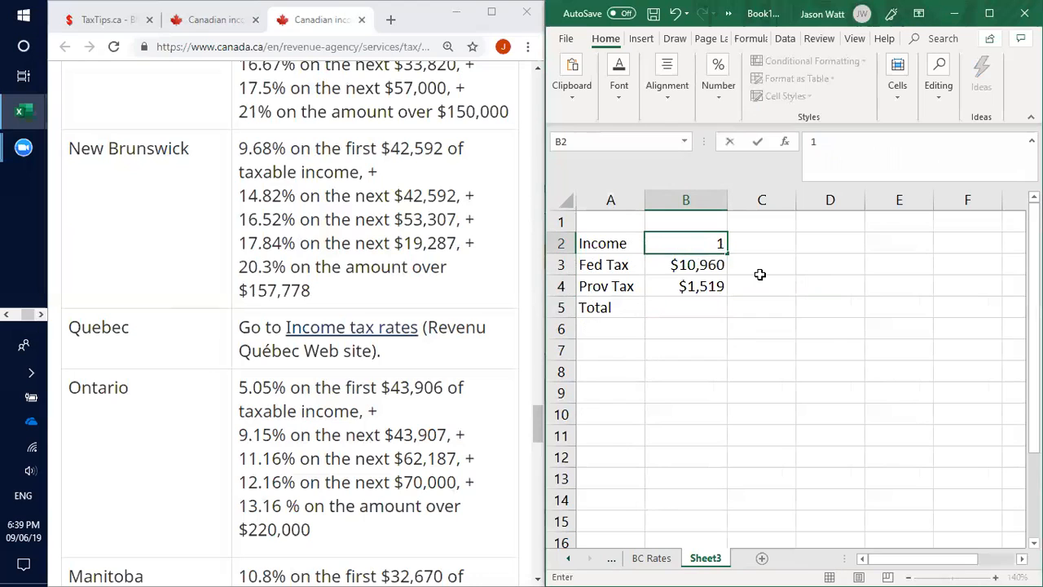
{"action": "type", "text": "40,000"}
{"action": "key", "text": "Return"}
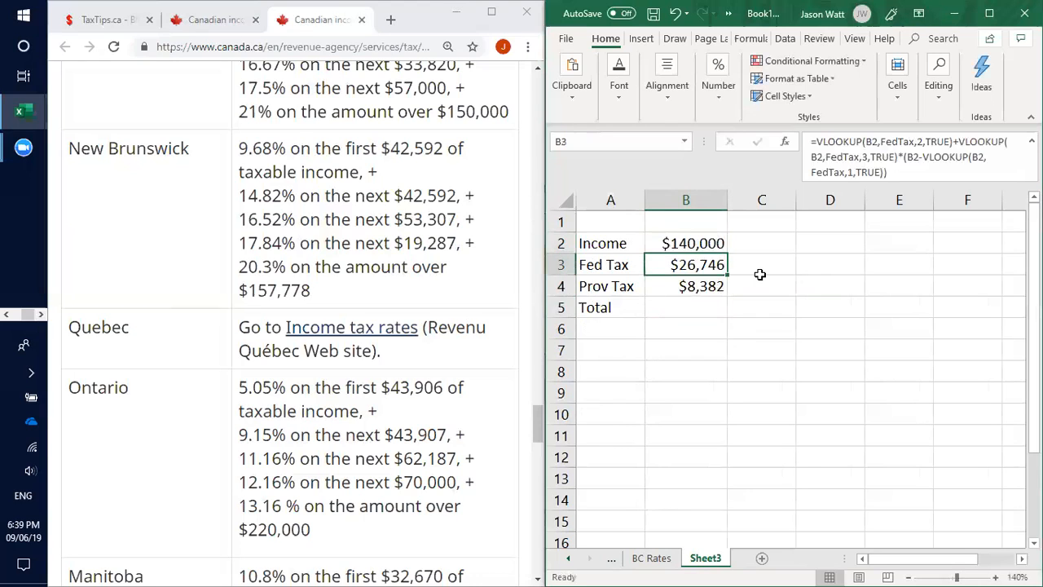
{"action": "left_click", "coordinate": [673, 394]}
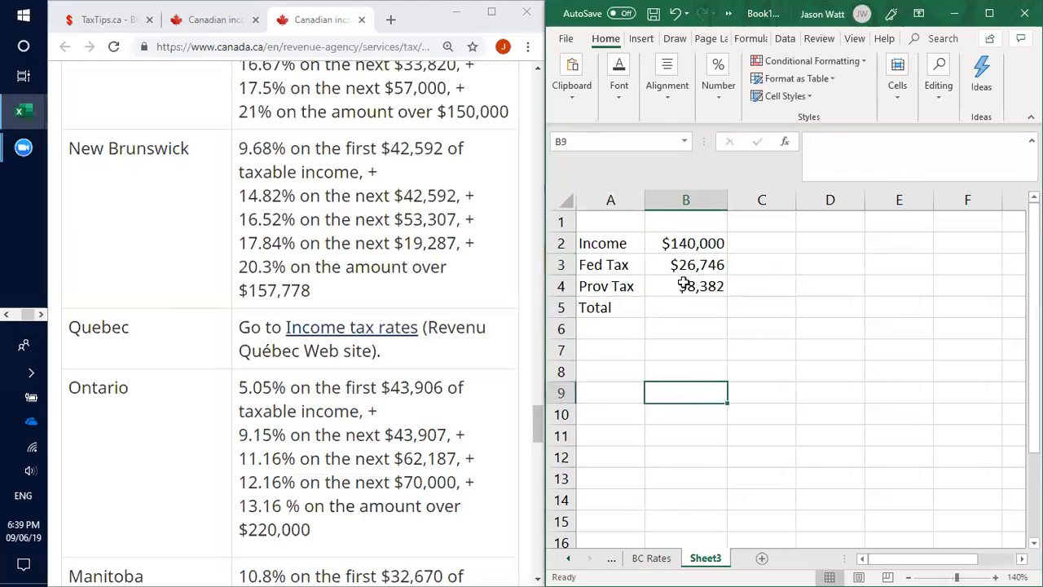
Step: Check the Prov Tax lookup in B4 against the income threshold in A7 and accumulated tax in B7 on the BC Rates sheet
{"action": "left_click", "coordinate": [687, 245]}
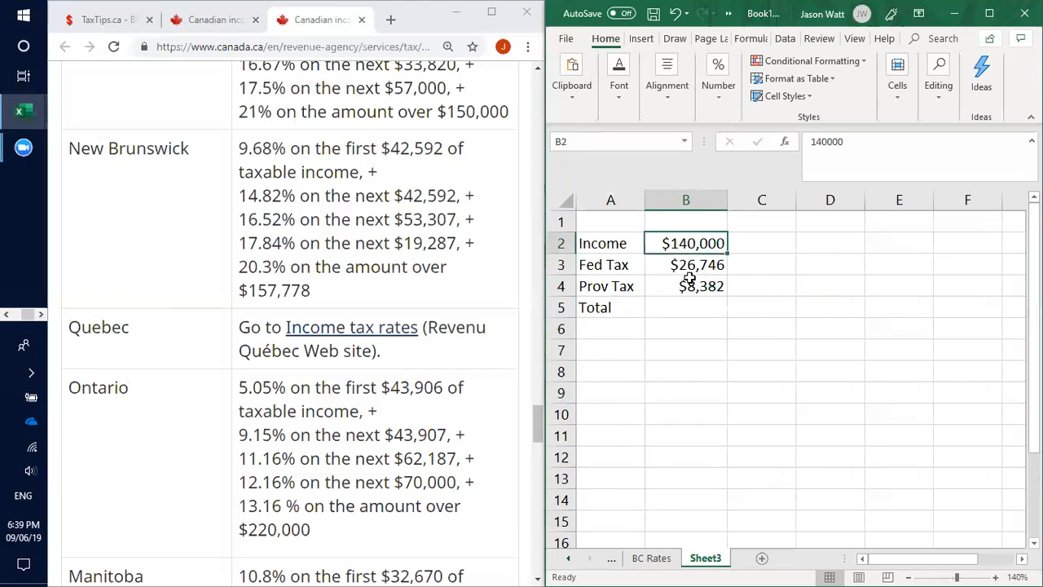
{"action": "left_click", "coordinate": [691, 290]}
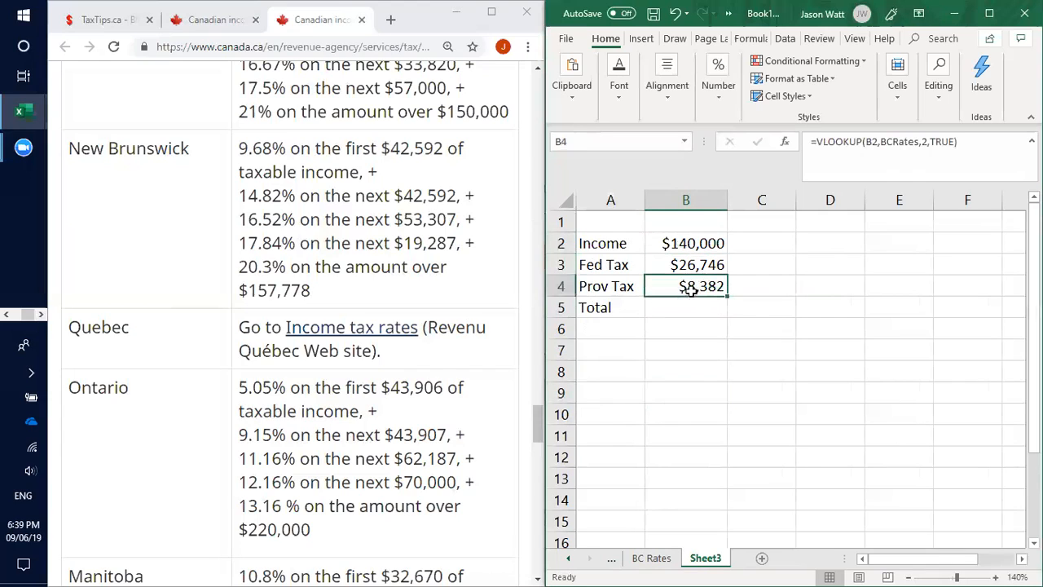
{"action": "left_click", "coordinate": [652, 559]}
{"action": "left_click", "coordinate": [736, 454]}
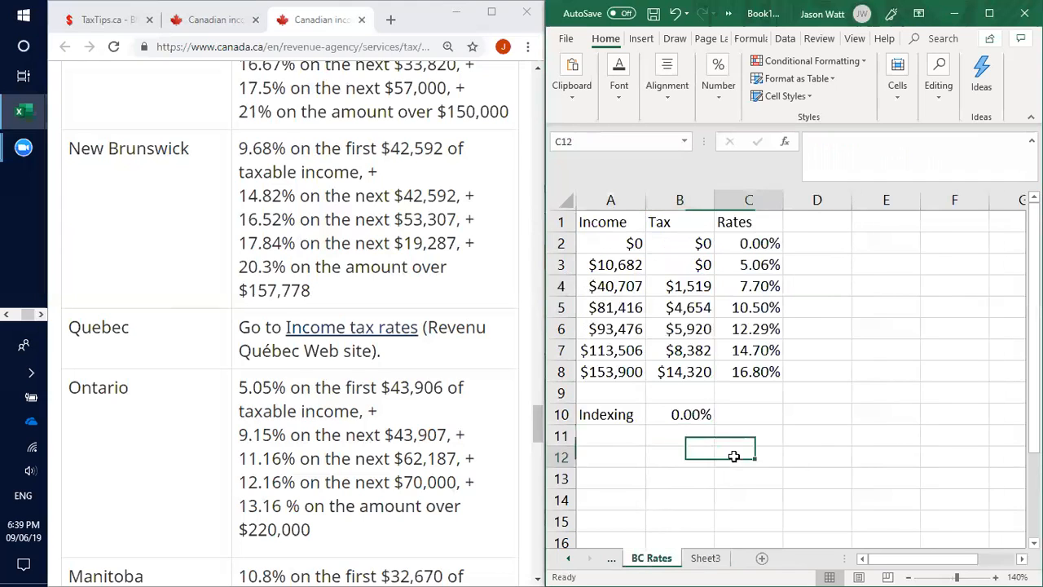
{"action": "left_click", "coordinate": [683, 352]}
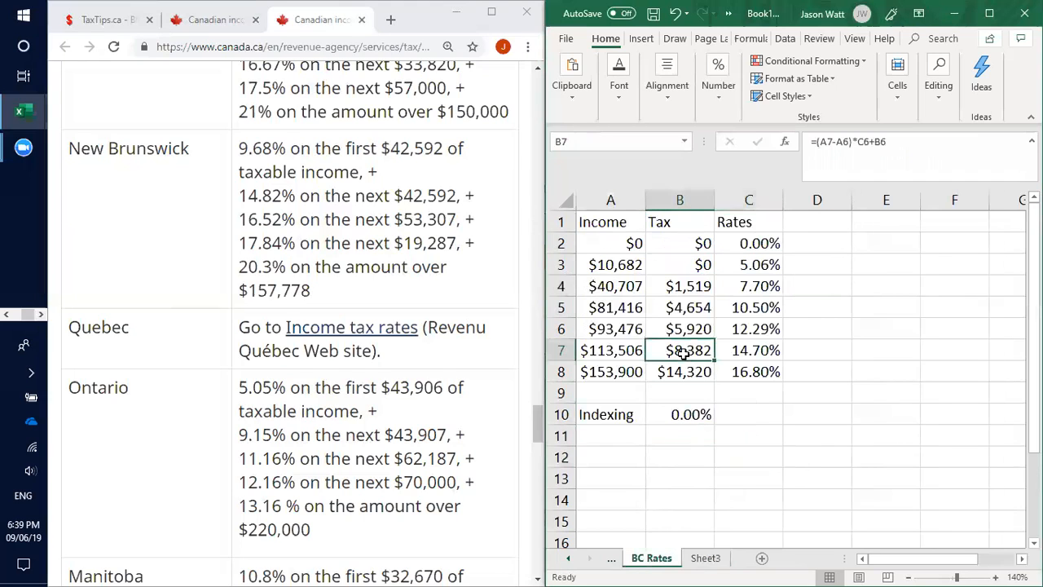
{"action": "left_click", "coordinate": [606, 348]}
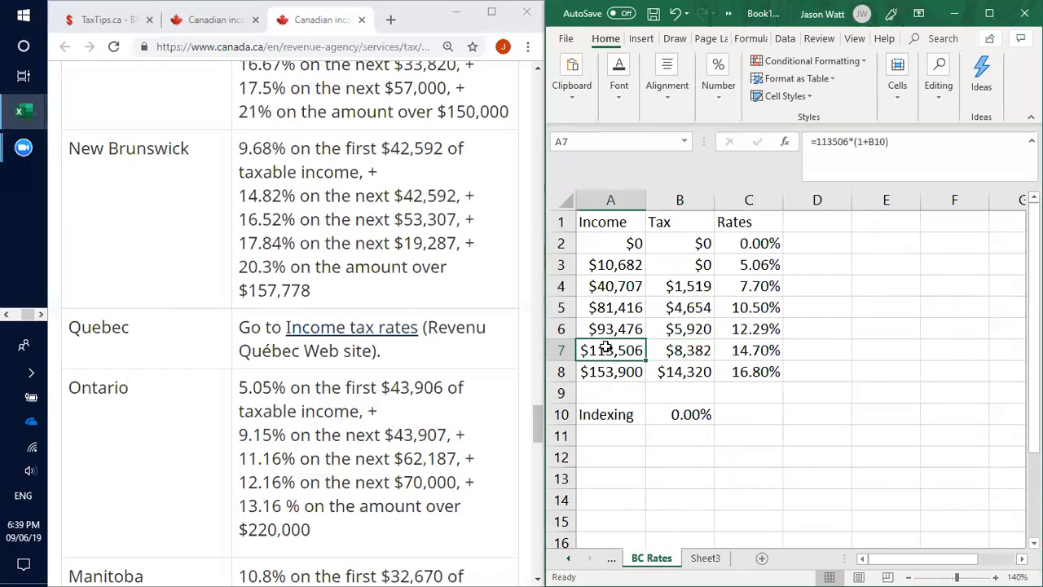
{"action": "key", "text": "Right"}
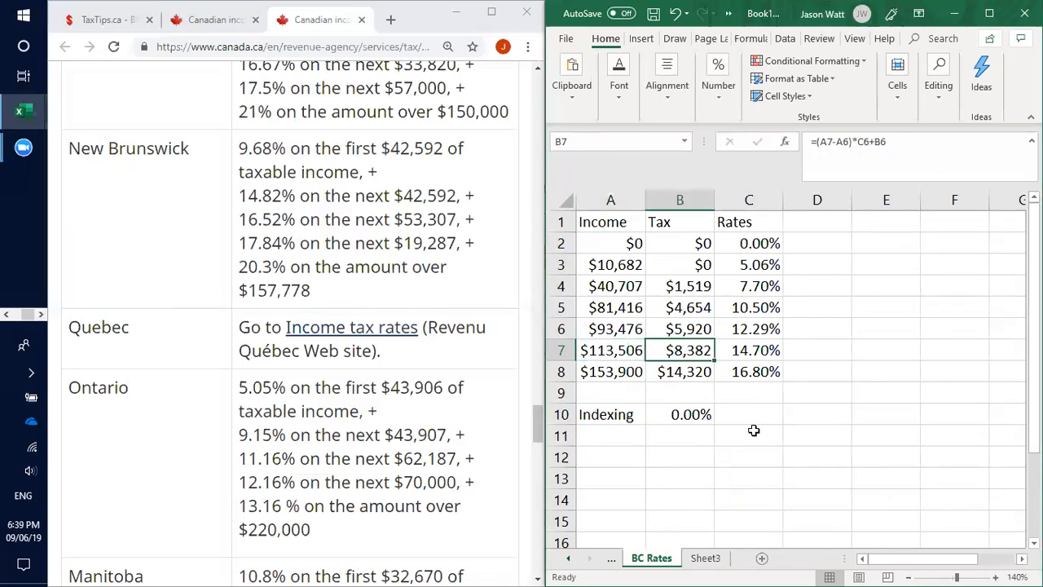
Step: Append the marginal rate lookup +VLOOKUP(B2,BCRates,3,TRUE)*( to the Prov Tax formula in B4 of Sheet3
{"action": "left_click", "coordinate": [706, 560]}
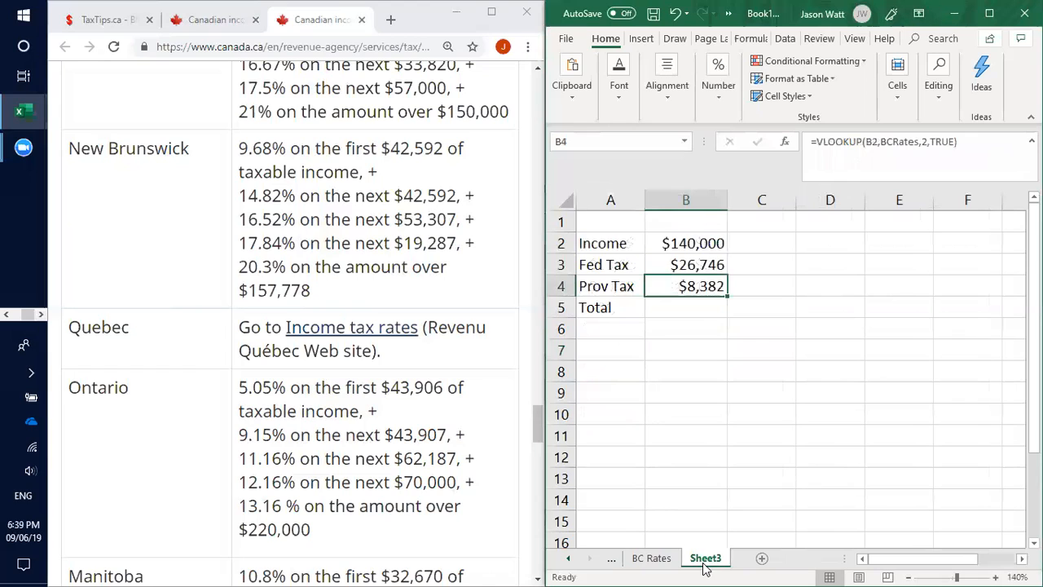
{"action": "left_click", "coordinate": [972, 147]}
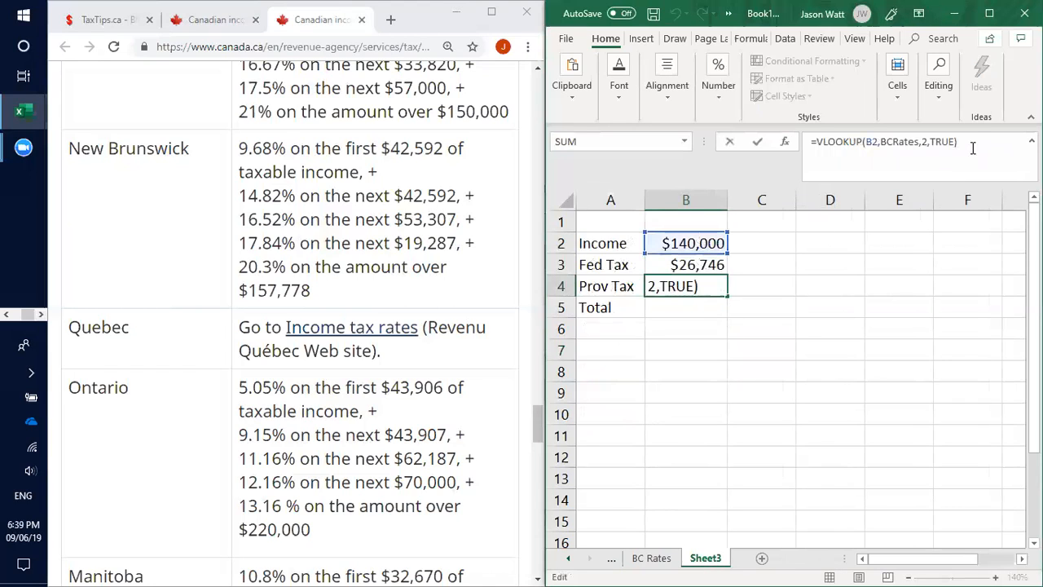
{"action": "type", "text": "+"}
{"action": "type", "text": "VLOKE"}
{"action": "key", "text": "BackSpace"}
{"action": "key", "text": "BackSpace"}
{"action": "type", "text": "OKUP)"}
{"action": "key", "text": "BackSpace"}
{"action": "type", "text": "(B2"}
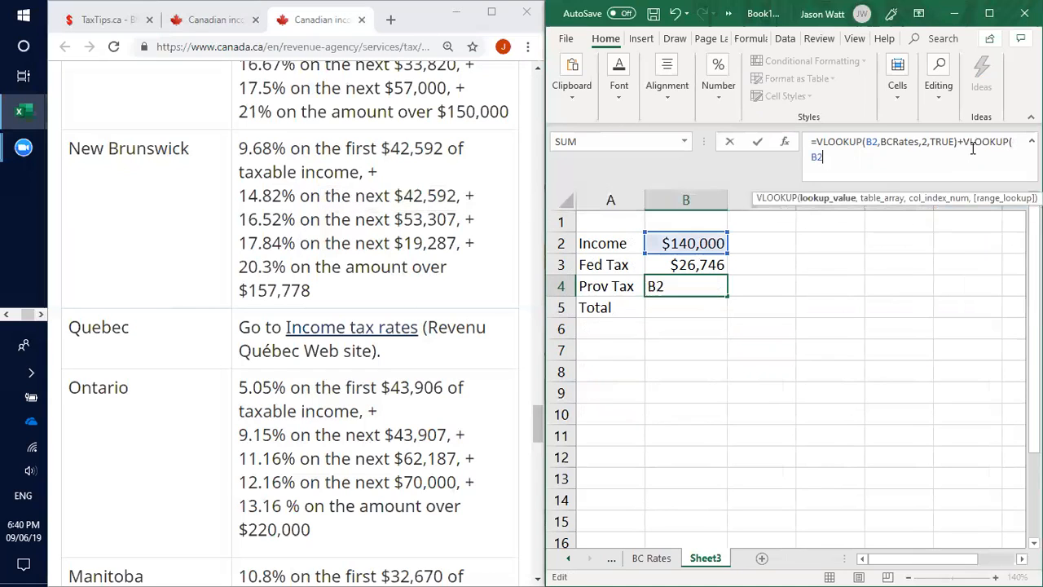
{"action": "type", "text": ",BCR"}
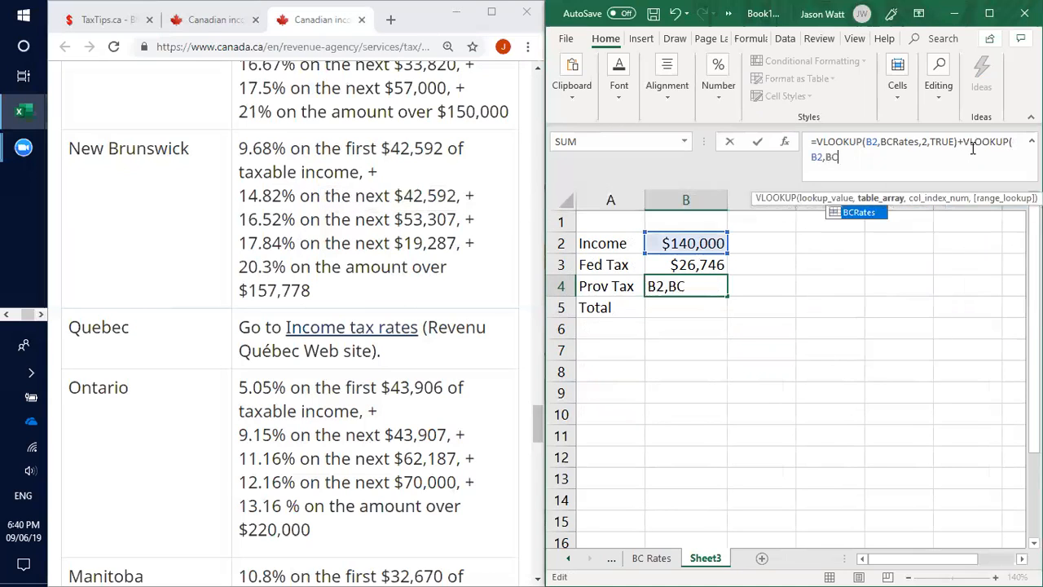
{"action": "type", "text": "ates,"}
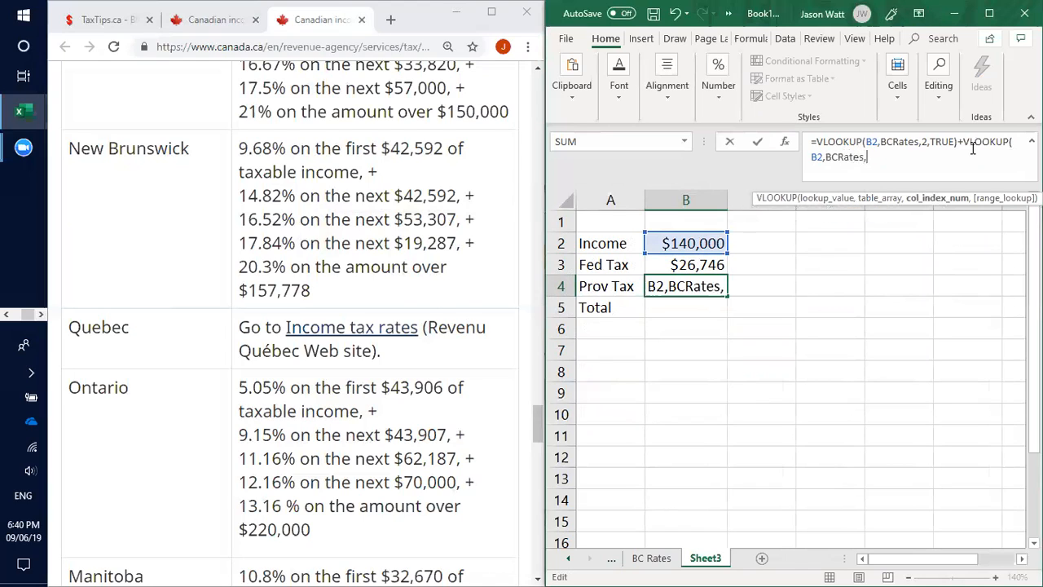
{"action": "type", "text": "3"}
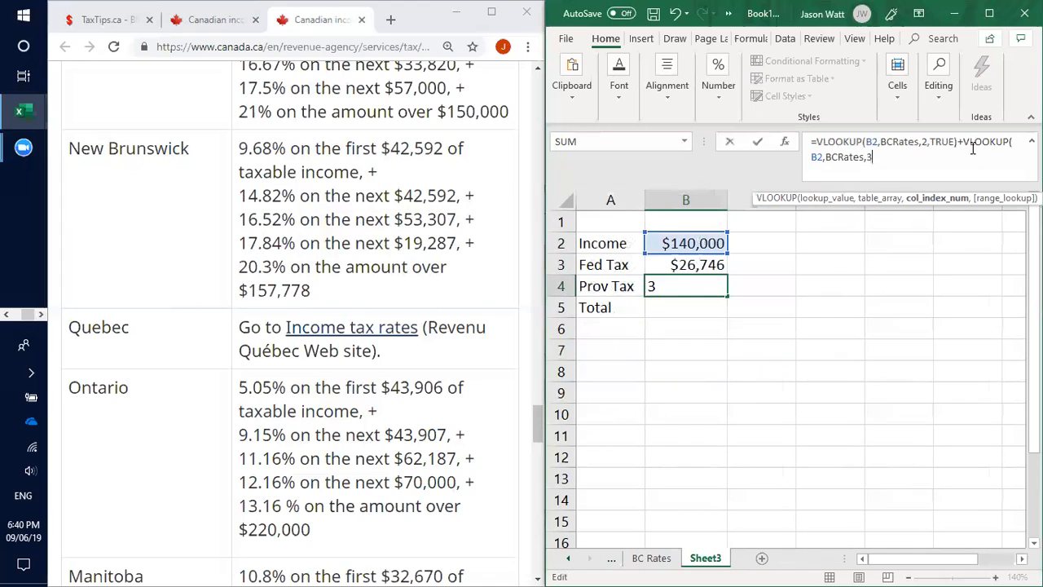
{"action": "type", "text": ","}
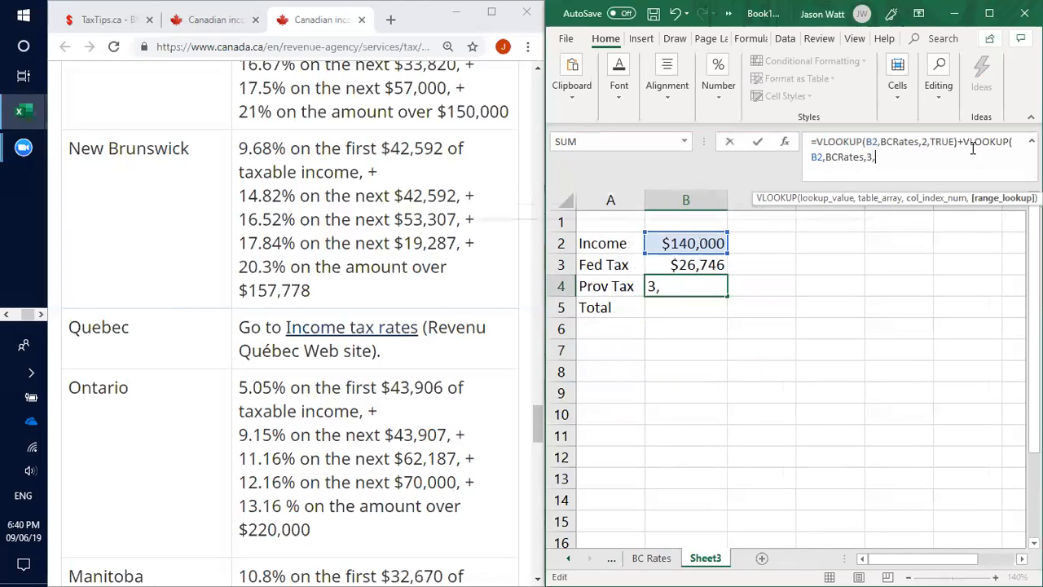
{"action": "type", "text": "truse)*("}
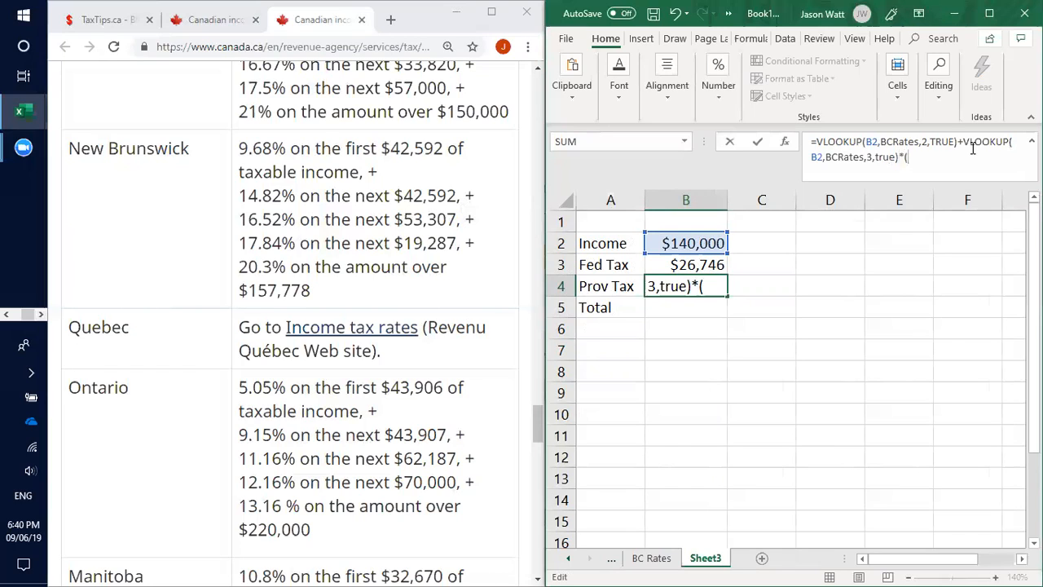
Step: Complete the Prov Tax formula in B4 with B2-VLOOKUP(B2,BCRates,1,TRUE)) as the income above the bracket threshold
{"action": "type", "text": "B2-"}
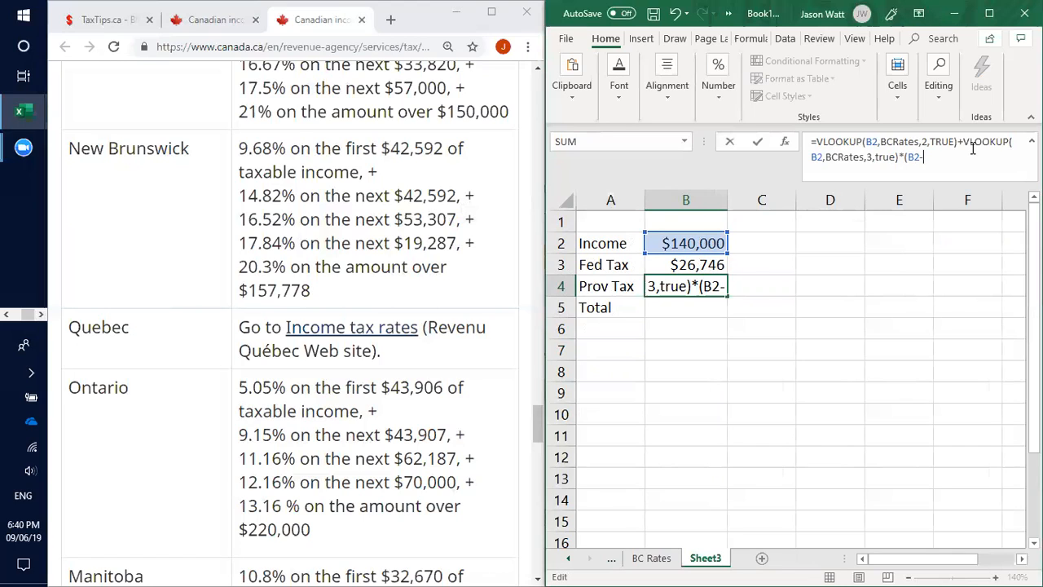
{"action": "type", "text": "Vlookup"}
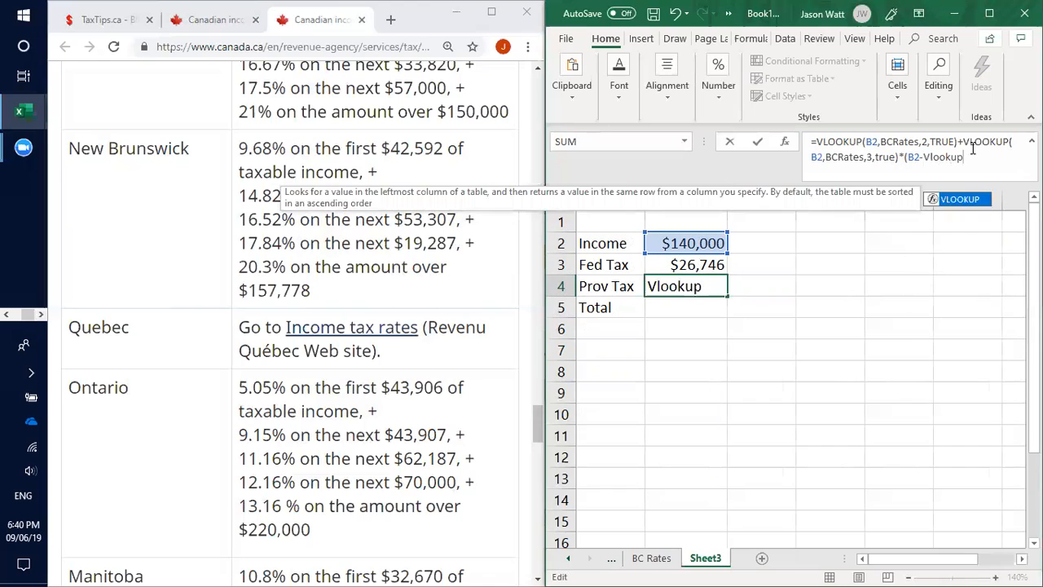
{"action": "type", "text": "(B2"}
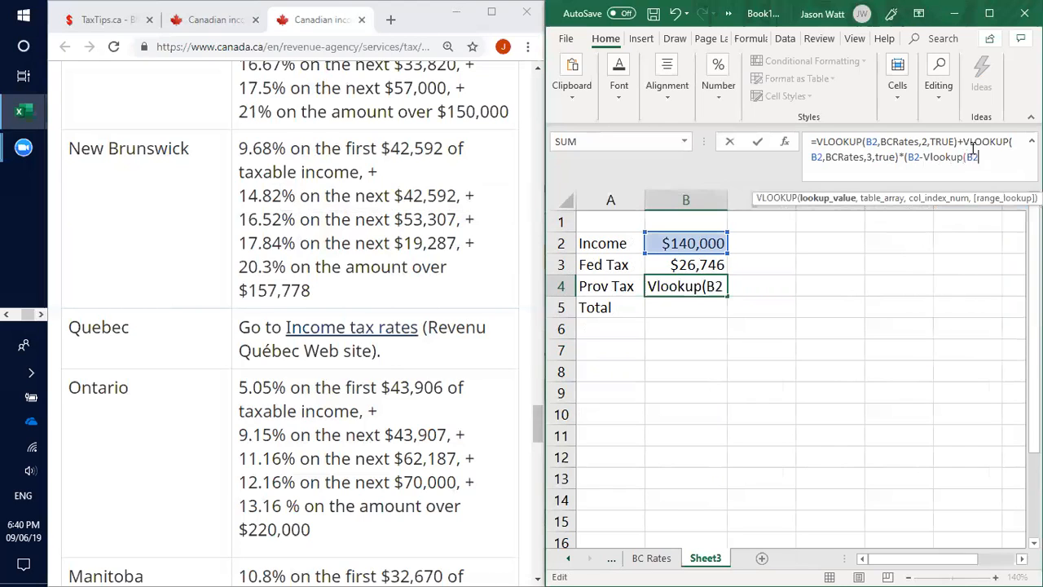
{"action": "type", "text": ","}
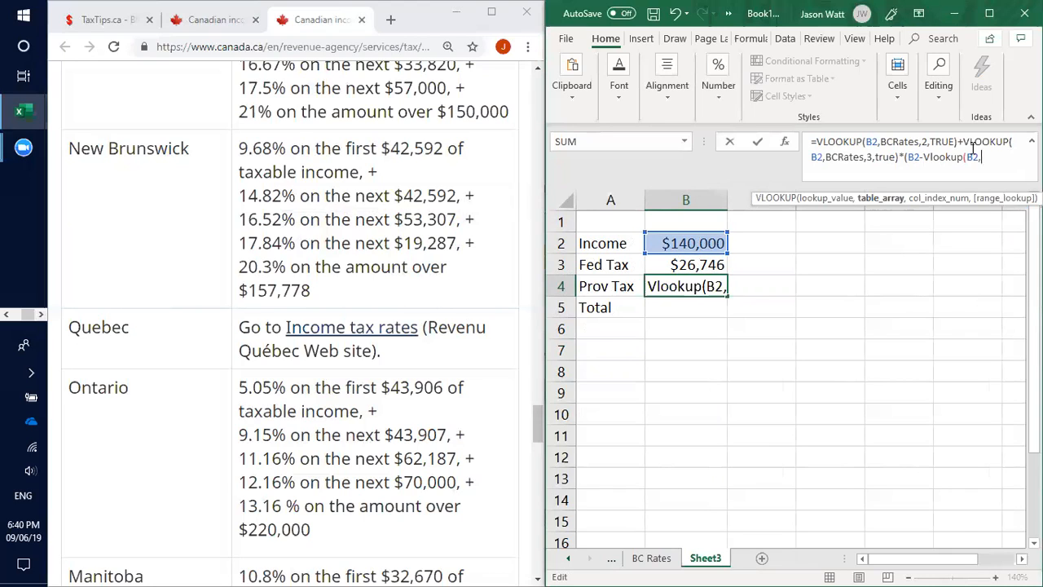
{"action": "type", "text": "BCRates"}
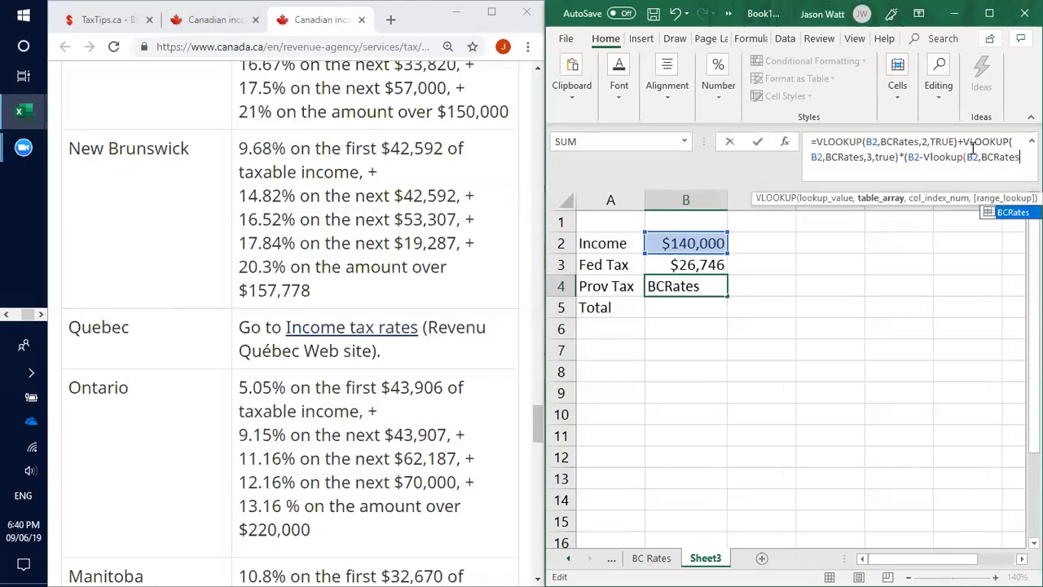
{"action": "type", "text": ","}
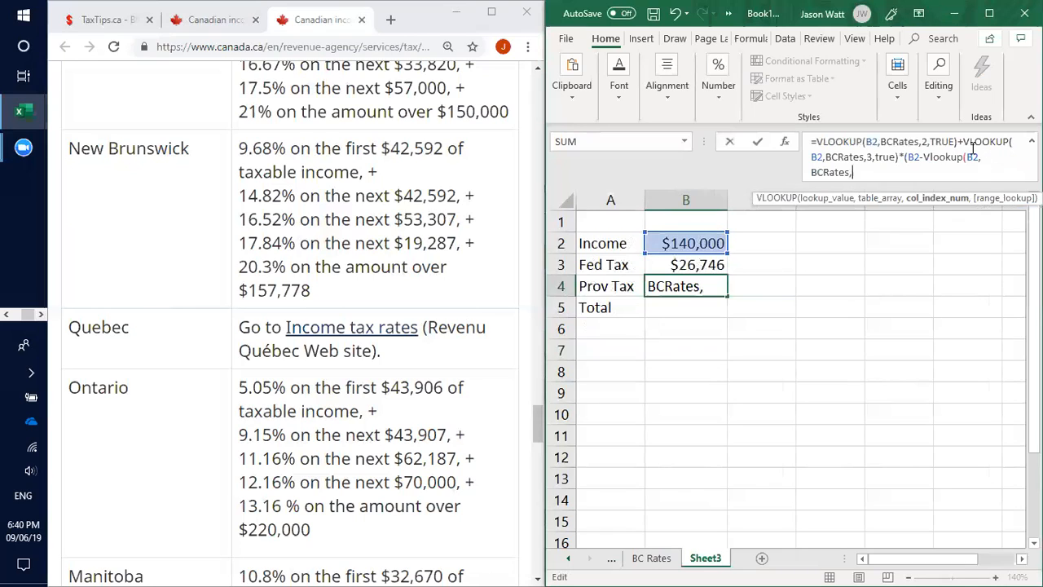
{"action": "type", "text": "1,True"}
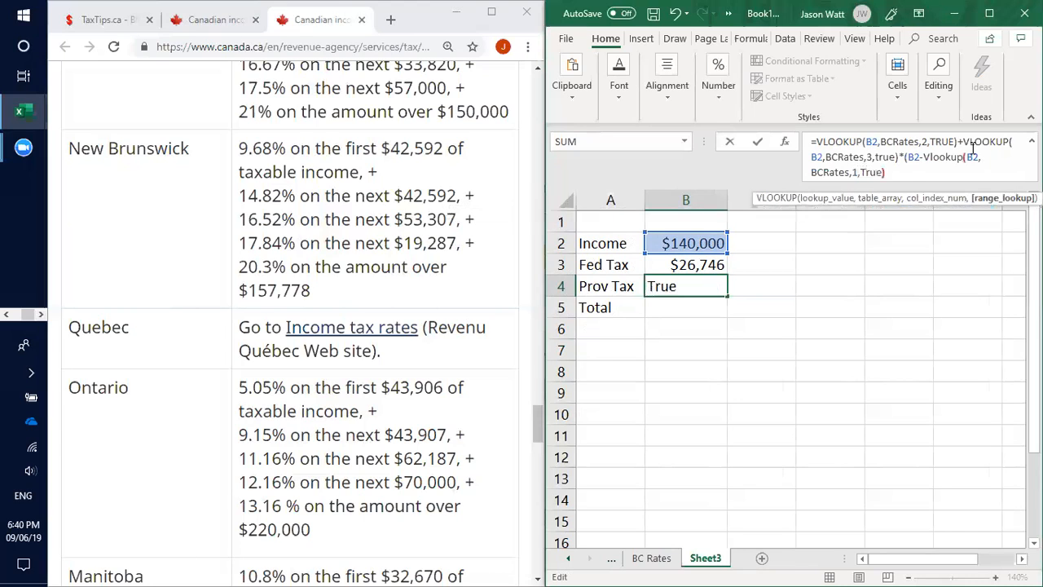
{"action": "type", "text": "))"}
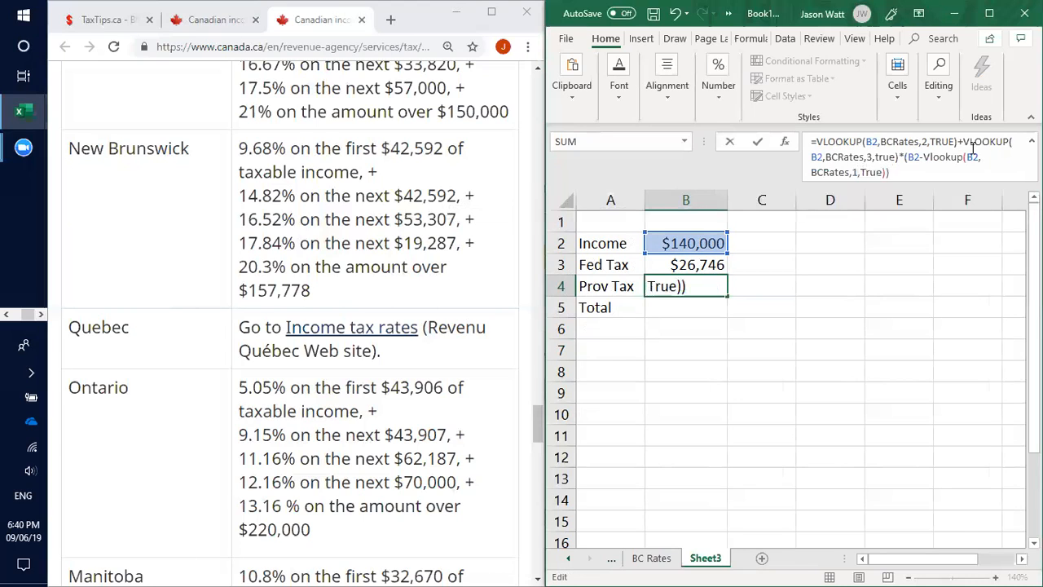
{"action": "key", "text": "Return"}
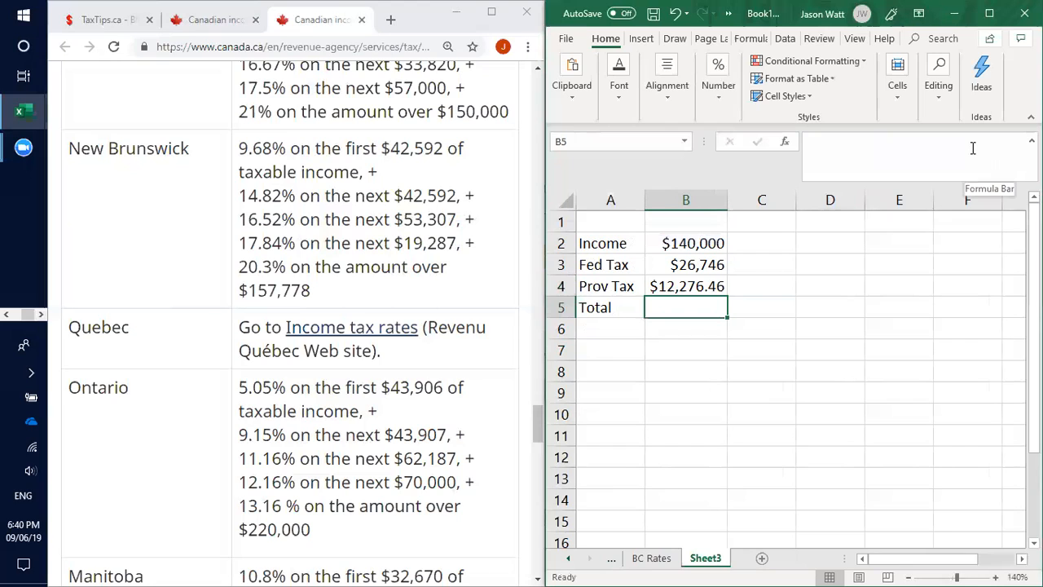
Step: Maximize the workbook window and copy the currency format of Fed Tax in B3 to Prov Tax in B4
{"action": "left_click", "coordinate": [704, 265]}
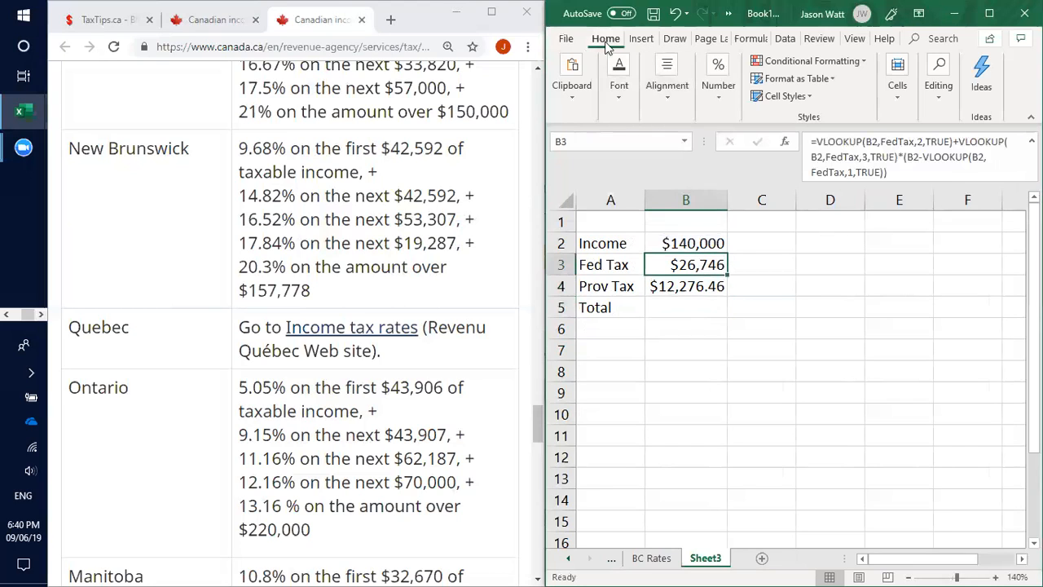
{"action": "left_click", "coordinate": [989, 13]}
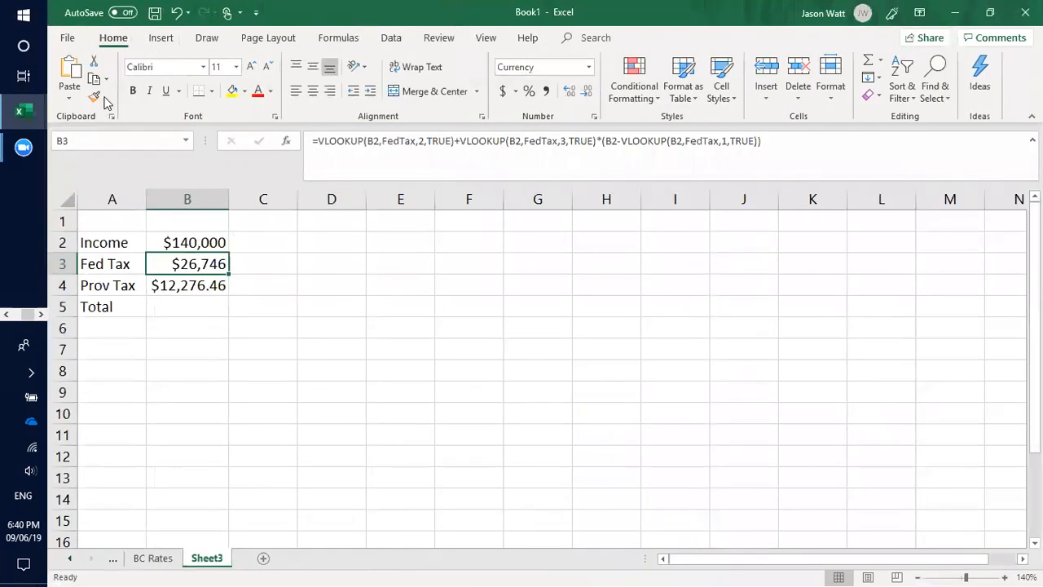
{"action": "left_click", "coordinate": [103, 98]}
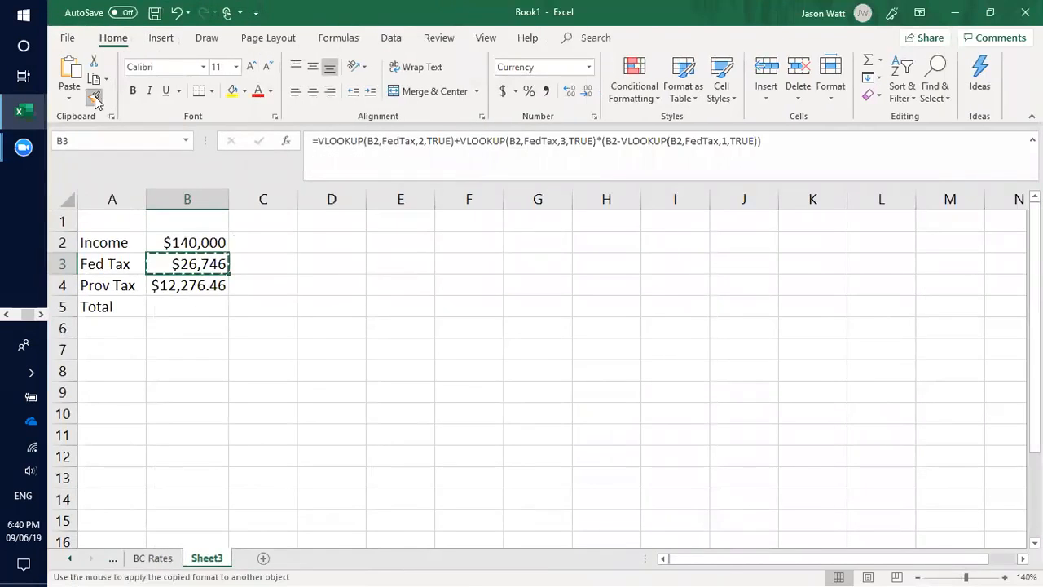
{"action": "left_click", "coordinate": [194, 284]}
{"action": "left_click", "coordinate": [184, 377]}
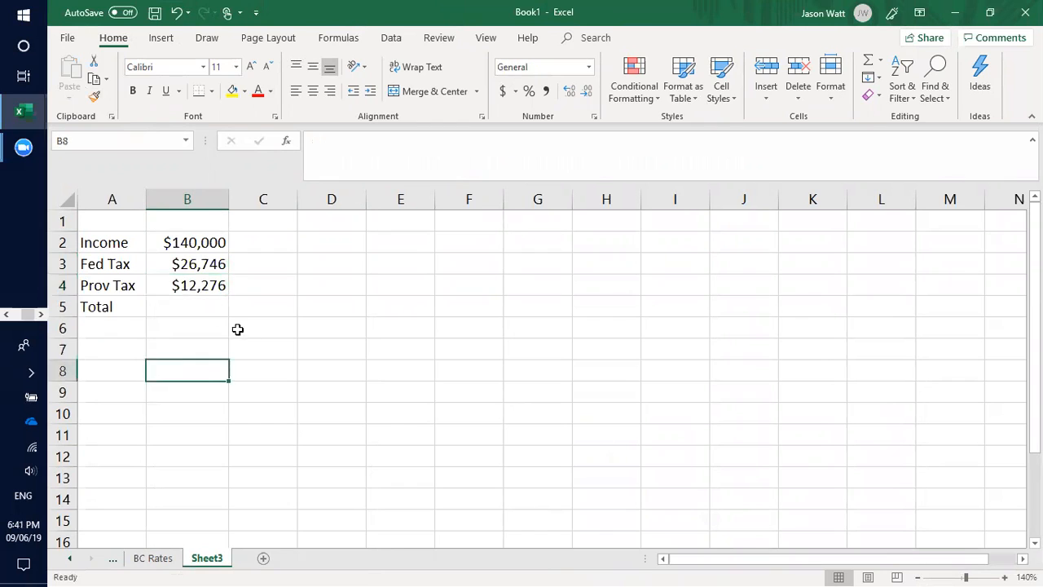
Step: Copy the currency format of Prov Tax in B4 to the empty Total cell B5
{"action": "left_click", "coordinate": [178, 304]}
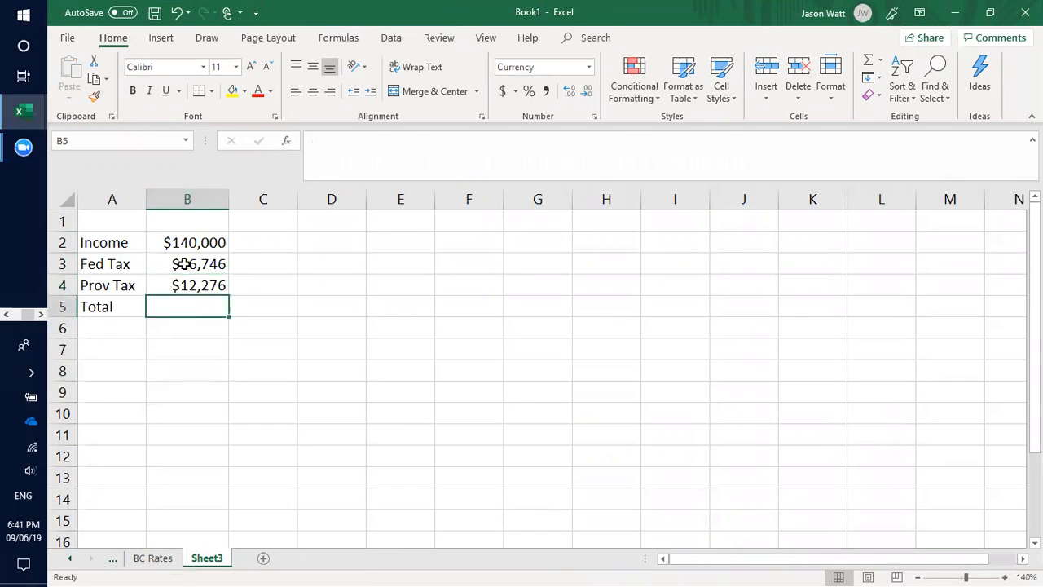
{"action": "left_click", "coordinate": [189, 280]}
{"action": "left_click", "coordinate": [95, 97]}
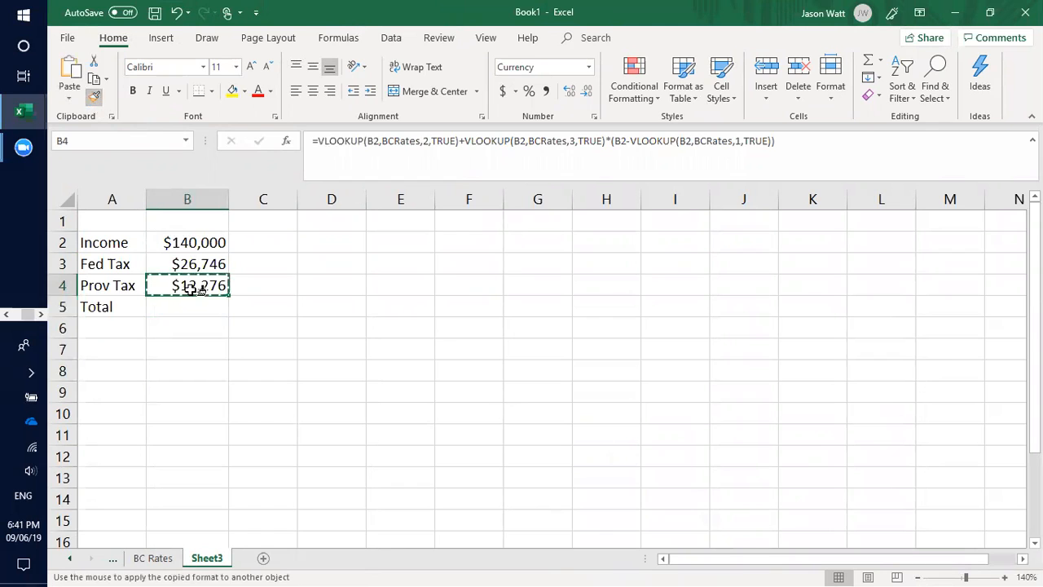
{"action": "left_click", "coordinate": [191, 310]}
{"action": "left_click", "coordinate": [191, 284]}
Step: Enter the formula =B3+B4 for Total in B5 to add federal and provincial tax
{"action": "left_click", "coordinate": [184, 306]}
{"action": "type", "text": "="}
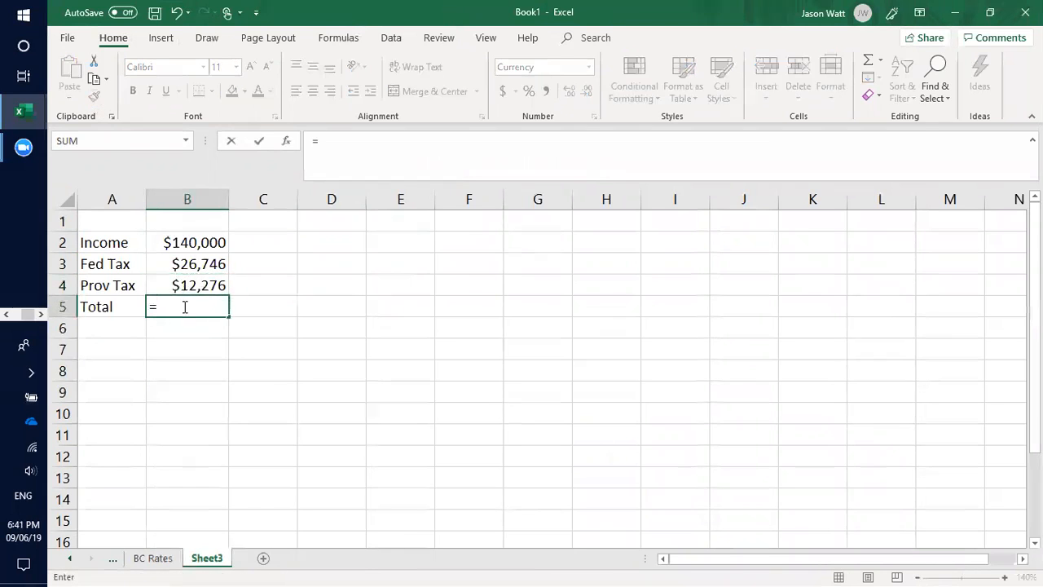
{"action": "left_click", "coordinate": [176, 269]}
{"action": "type", "text": "+"}
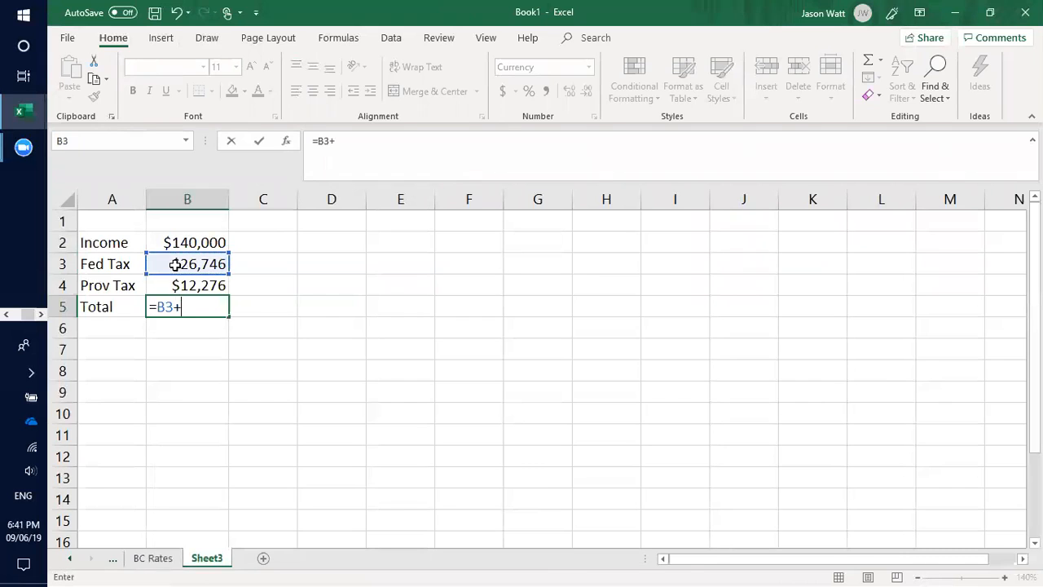
{"action": "left_click", "coordinate": [178, 279]}
{"action": "key", "text": "Return"}
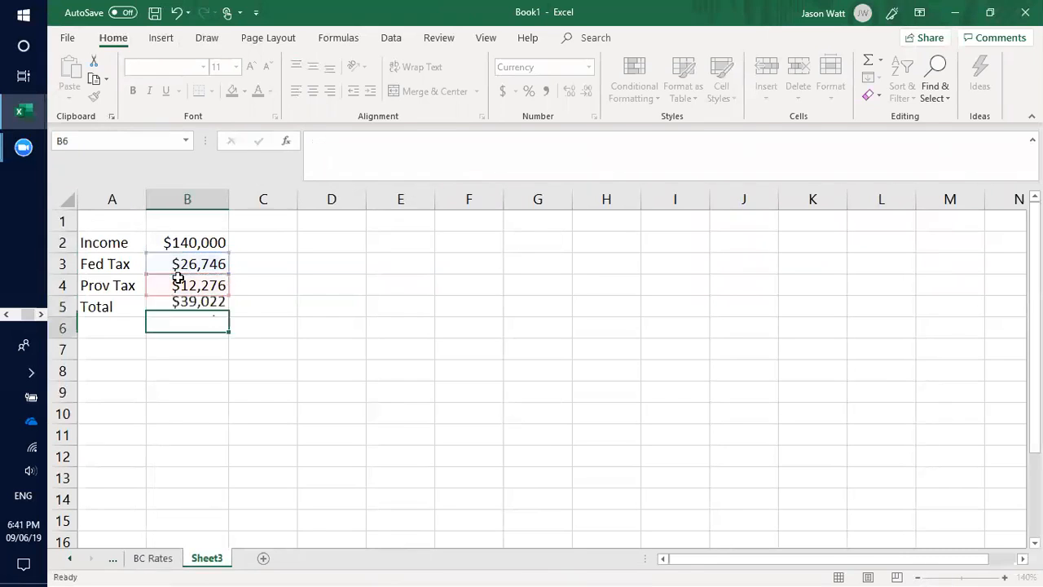
{"action": "left_click", "coordinate": [203, 408]}
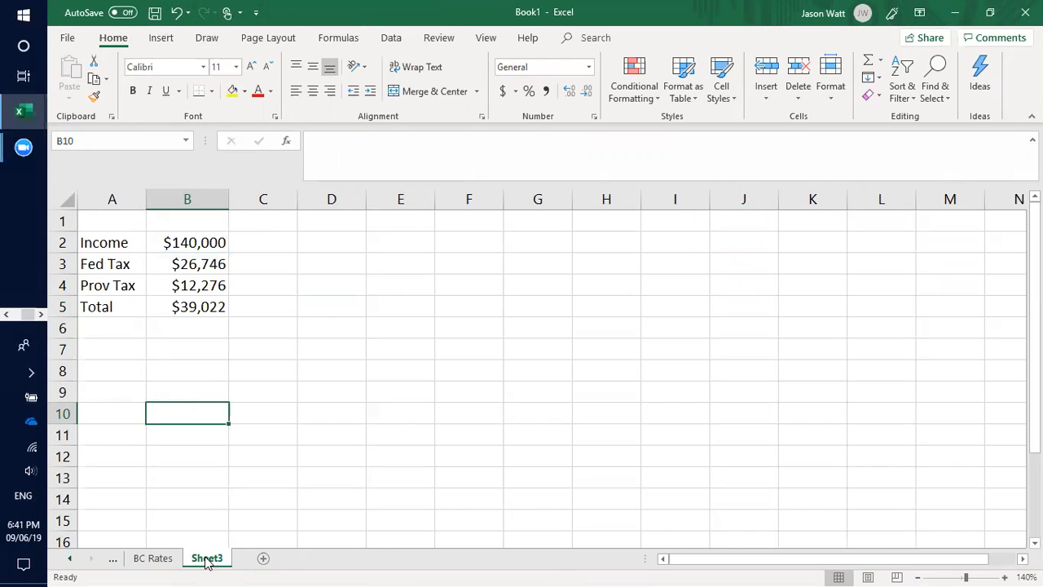
Step: Add and post the comment "Net of deductions" on the income cell B2
{"action": "left_click", "coordinate": [123, 243]}
{"action": "left_click", "coordinate": [185, 244]}
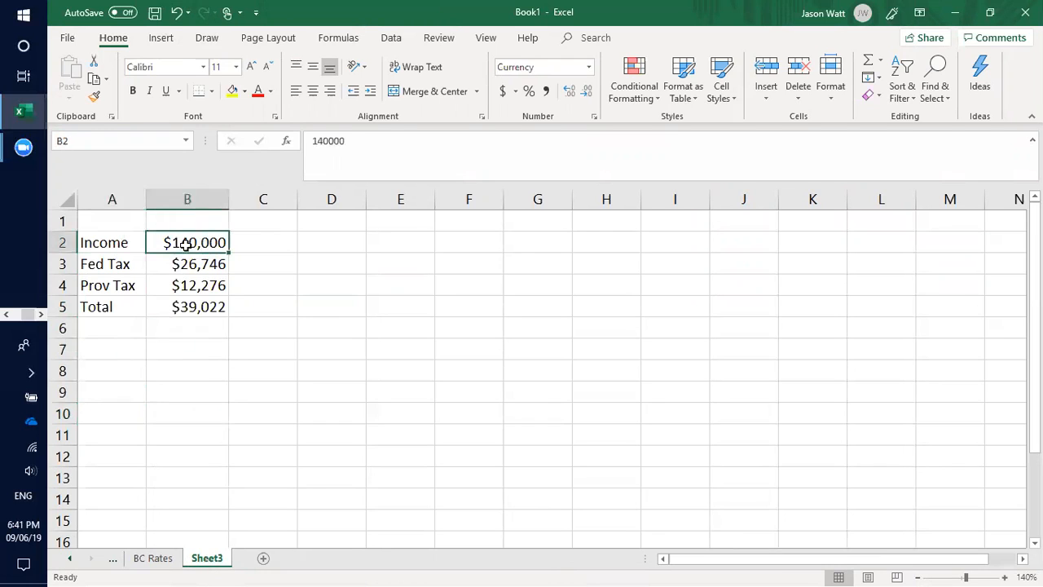
{"action": "right_click", "coordinate": [187, 247]}
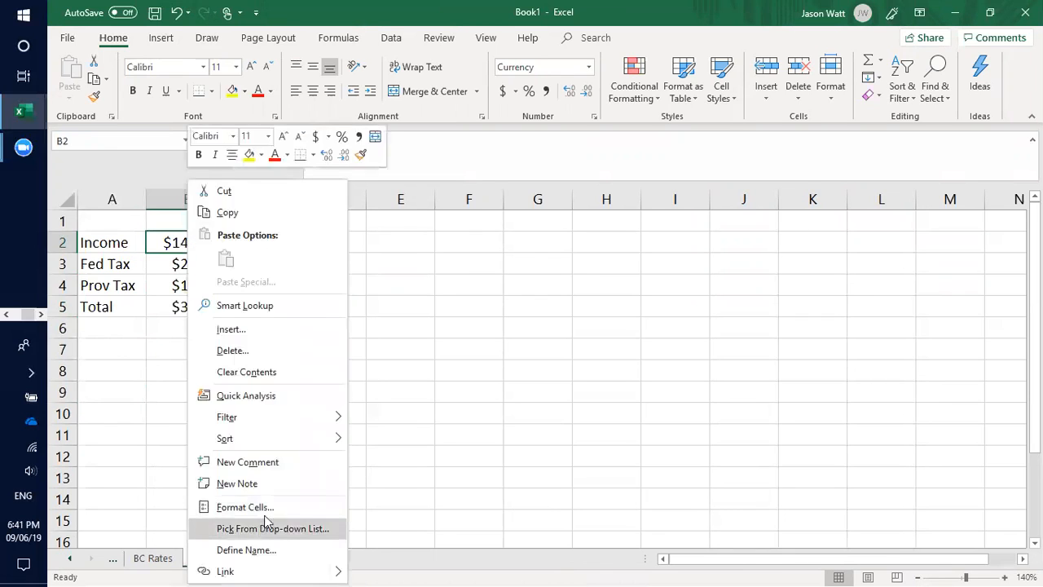
{"action": "left_click", "coordinate": [262, 455]}
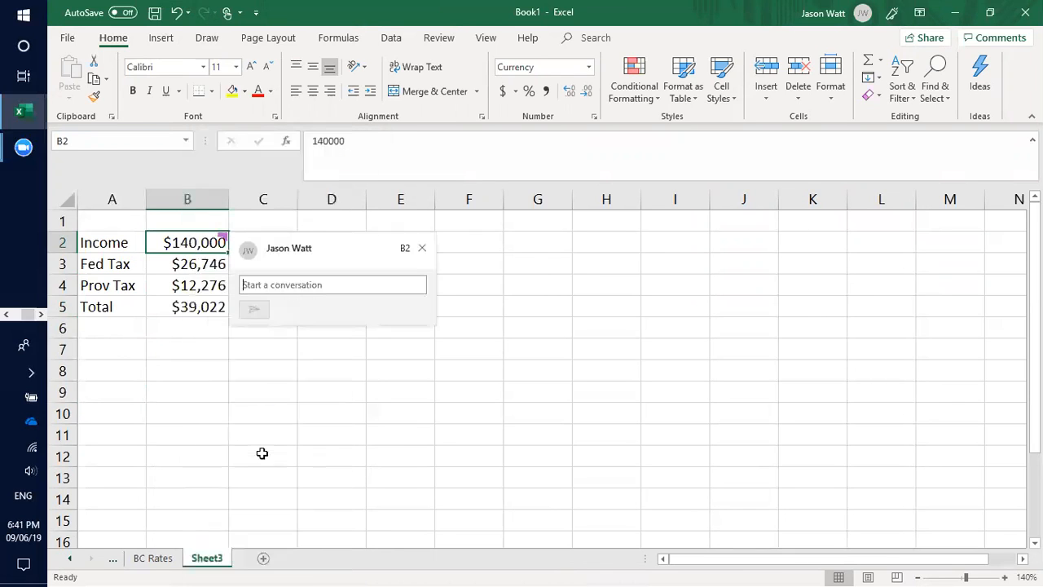
{"action": "type", "text": "Net of dd"}
{"action": "key", "text": "BackSpace"}
{"action": "type", "text": "eductions"}
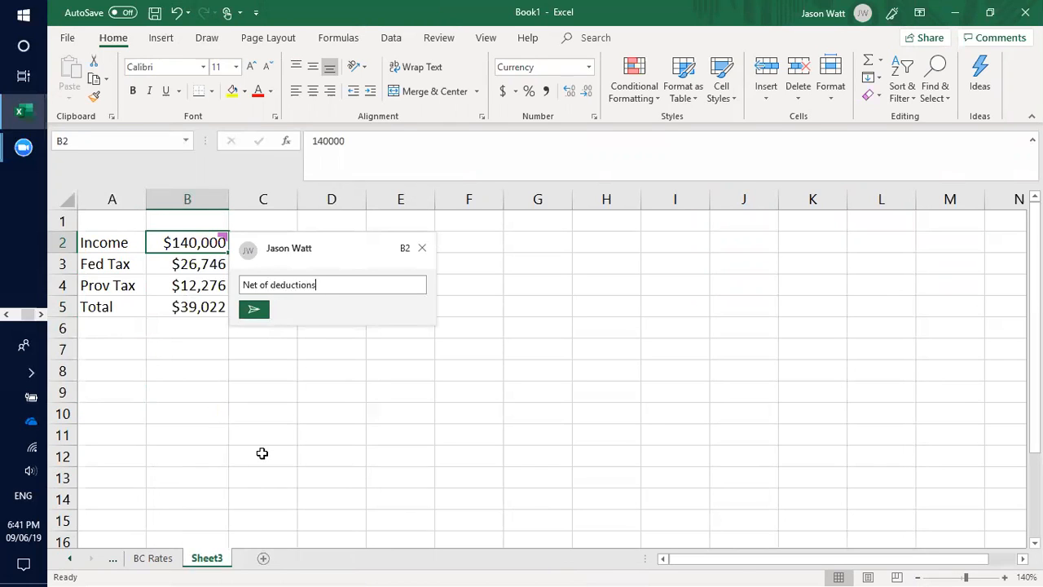
{"action": "left_click", "coordinate": [253, 309]}
{"action": "left_click", "coordinate": [290, 473]}
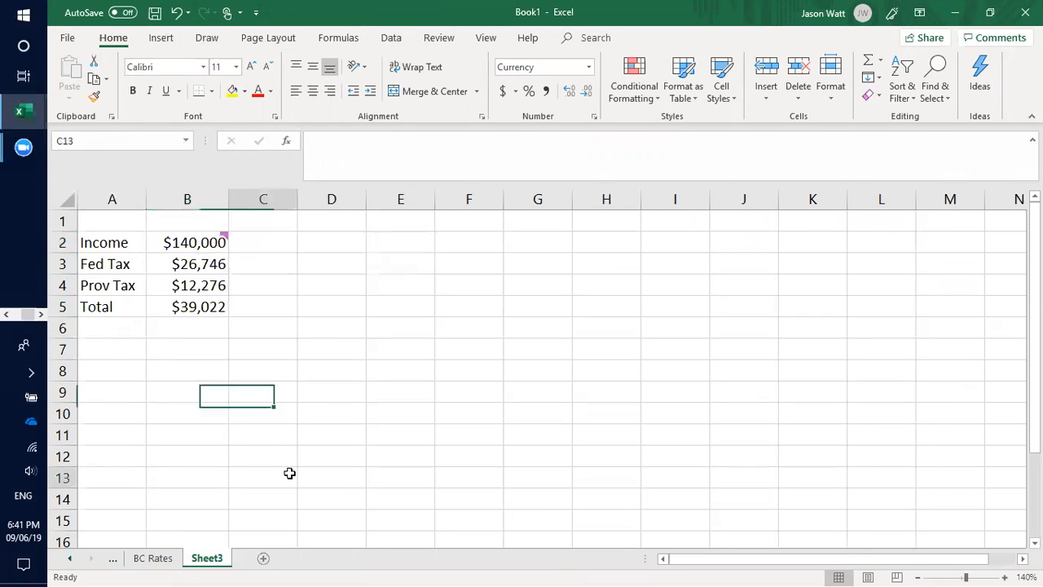
Step: Rename Sheet3 as "Tax Cal"
{"action": "right_click", "coordinate": [203, 566]}
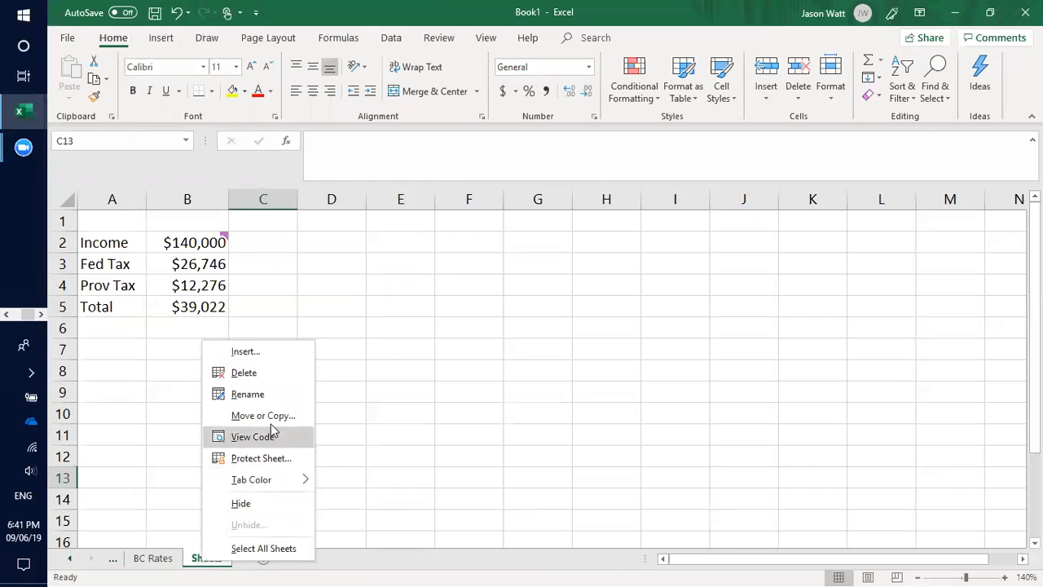
{"action": "left_click", "coordinate": [265, 399]}
{"action": "type", "text": "Tax"}
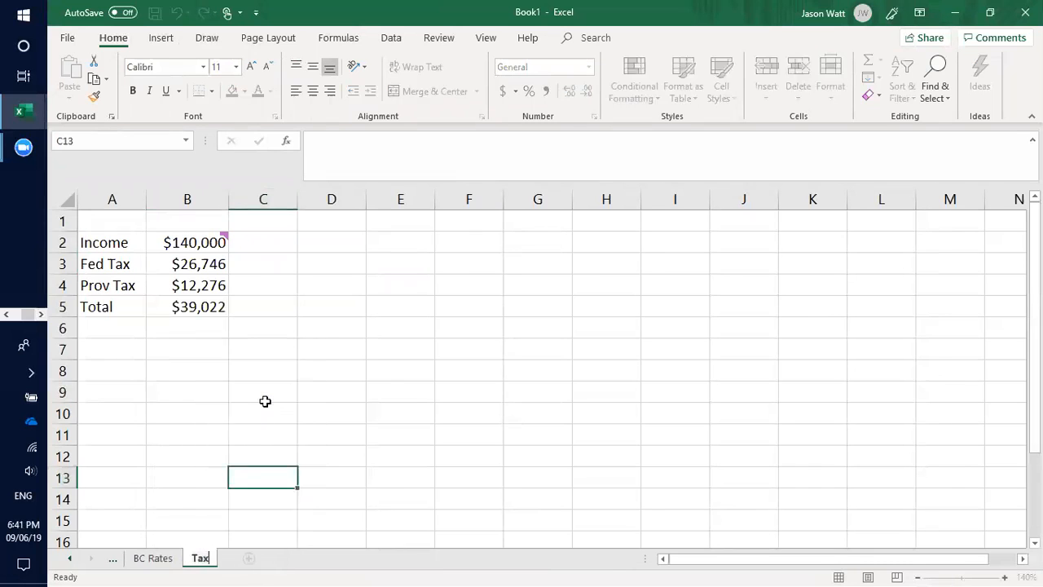
{"action": "type", "text": " Cal"}
{"action": "key", "text": "Return"}
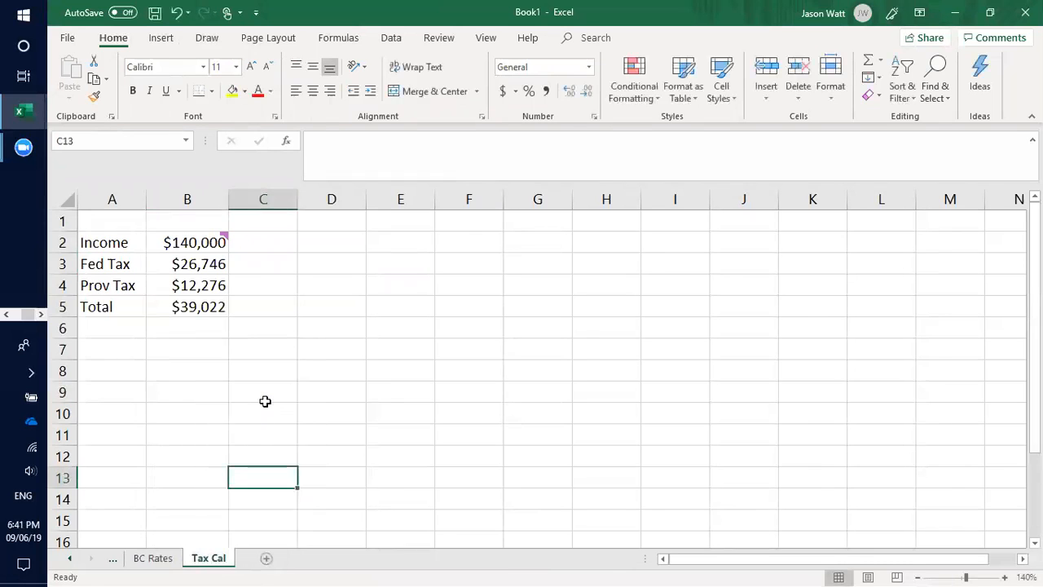
Step: Rename the Tax Cal sheet as "Tax Calc"
{"action": "right_click", "coordinate": [208, 557]}
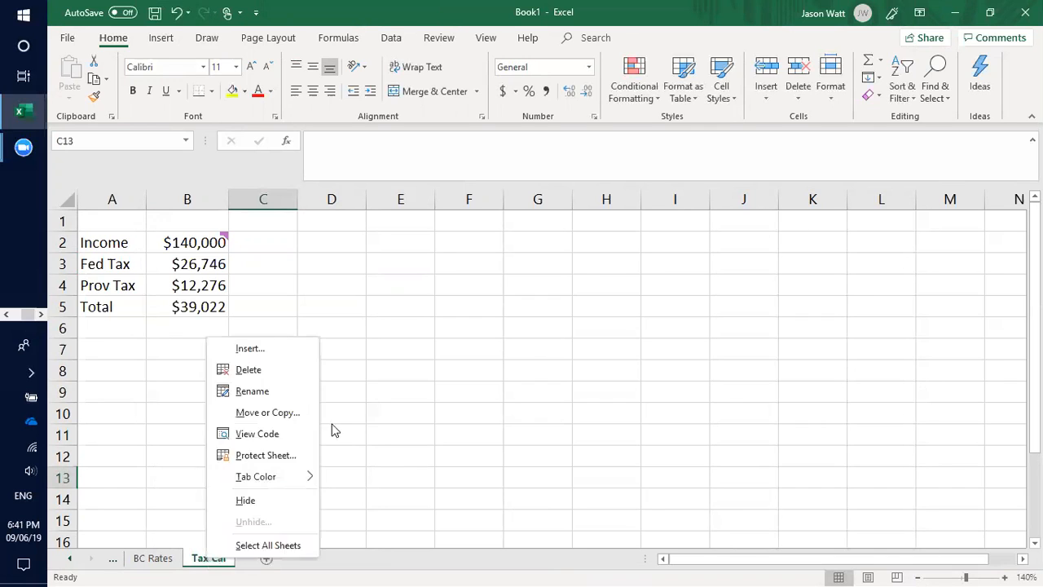
{"action": "left_click", "coordinate": [272, 391]}
{"action": "type", "text": "Tax Calc"}
{"action": "key", "text": "Return"}
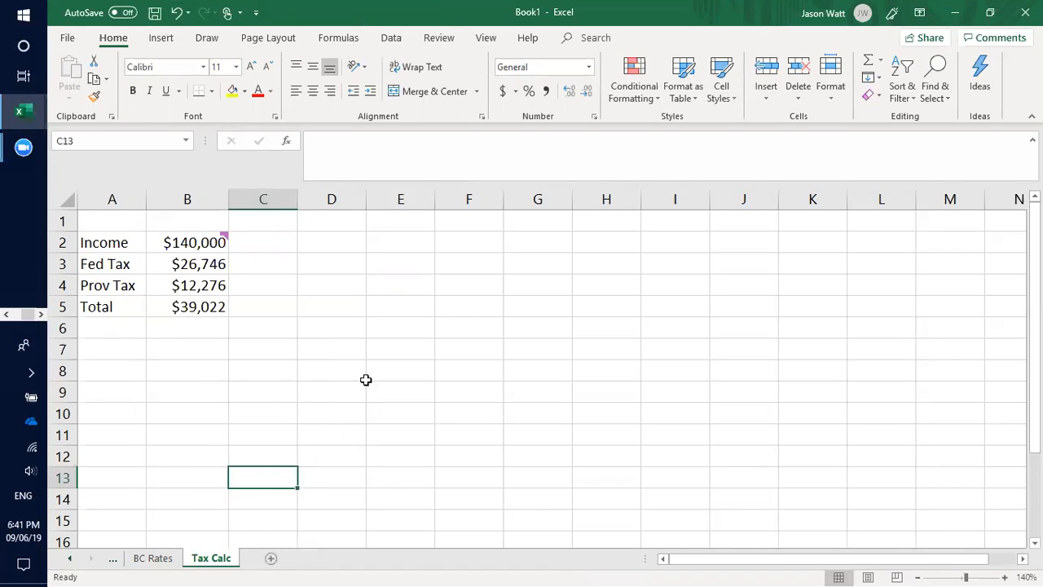
{"action": "left_click", "coordinate": [401, 411]}
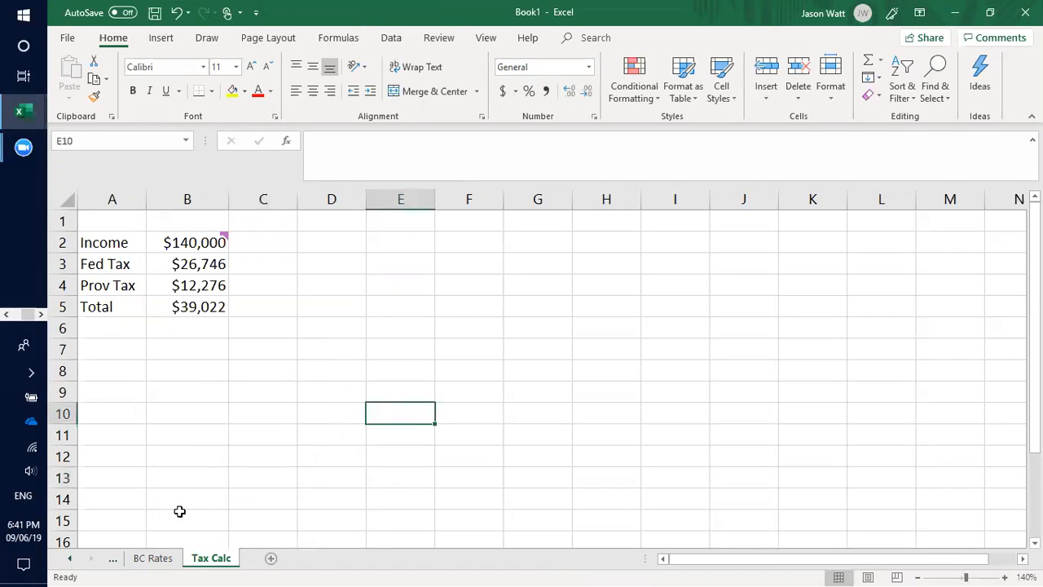
Step: Review the BC Rates and Fed Rates bracket tables and return to the Tax Calc sheet
{"action": "left_click", "coordinate": [154, 559]}
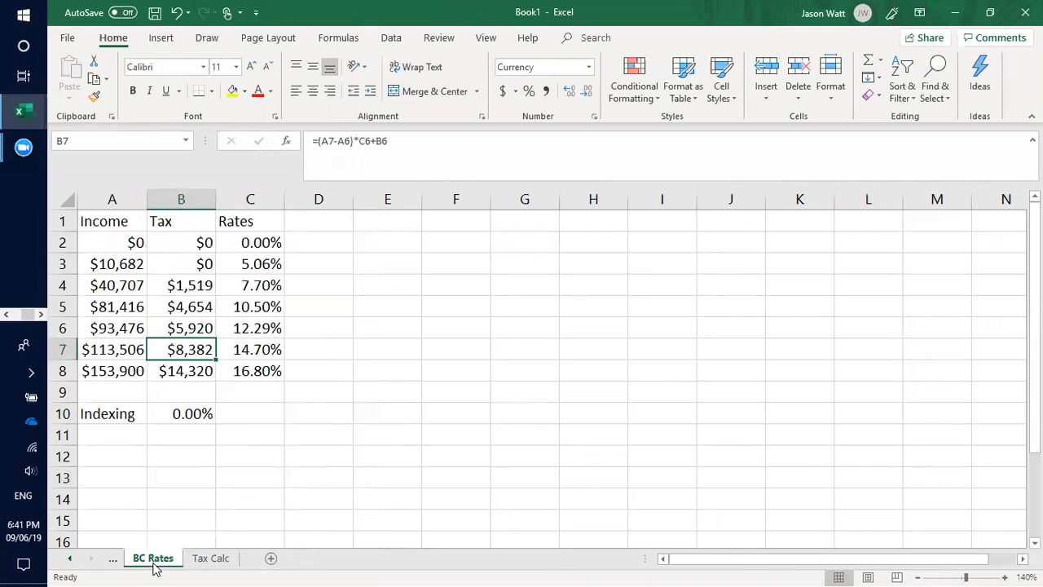
{"action": "left_click", "coordinate": [112, 559]}
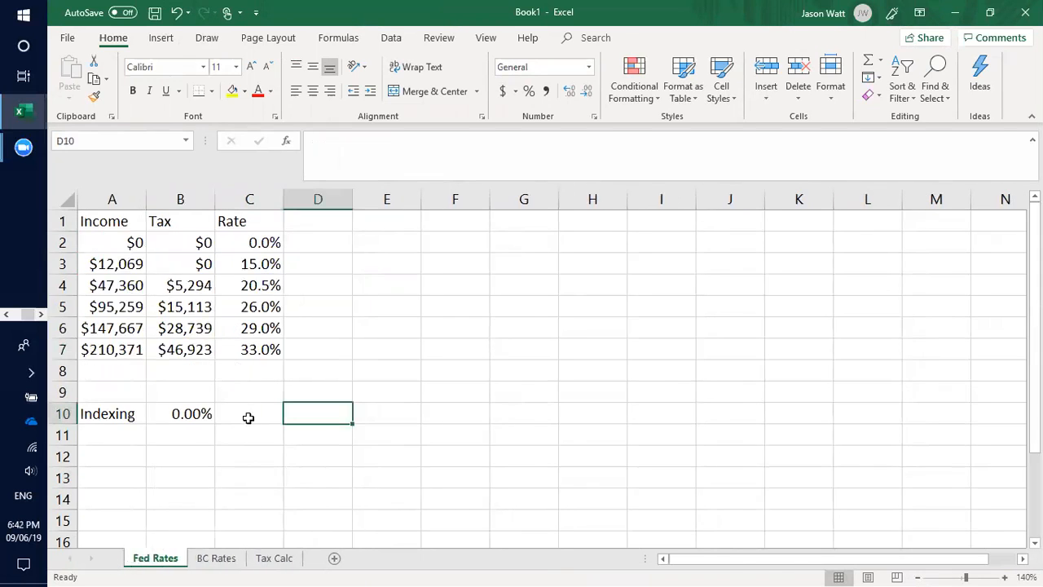
{"action": "left_click", "coordinate": [261, 460]}
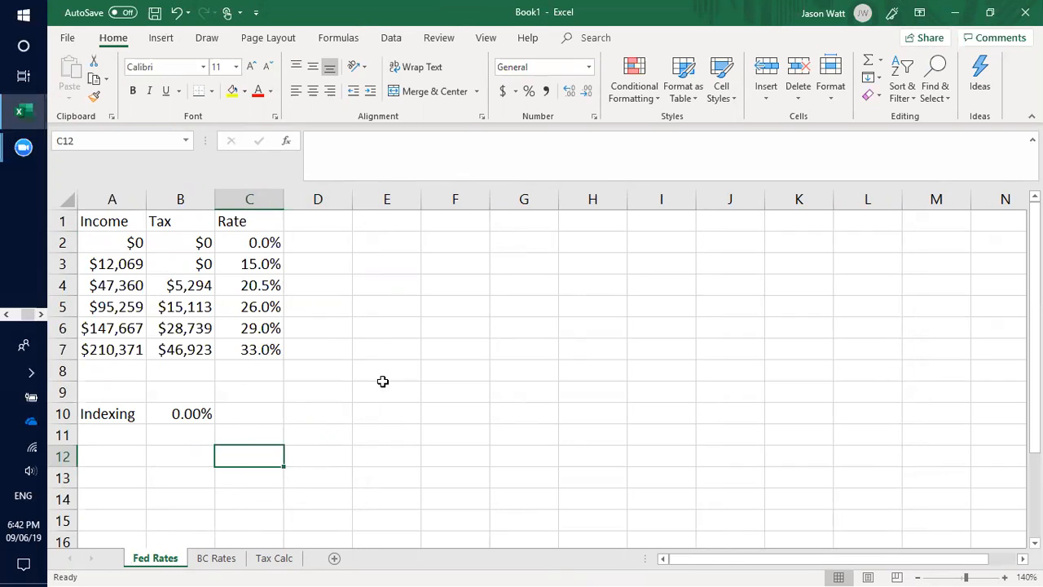
{"action": "left_click", "coordinate": [214, 560]}
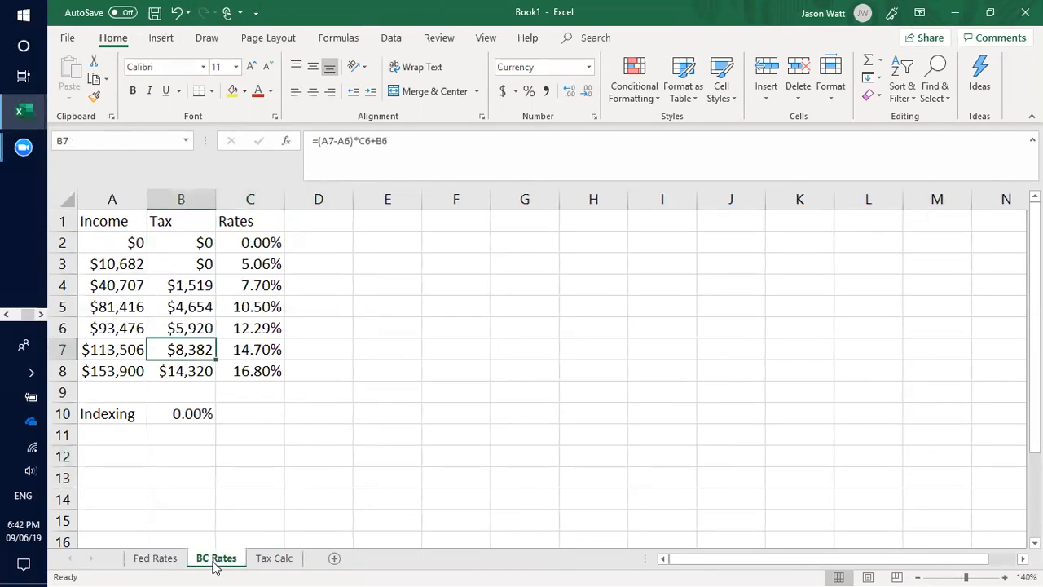
{"action": "left_click", "coordinate": [156, 561]}
{"action": "left_click", "coordinate": [276, 561]}
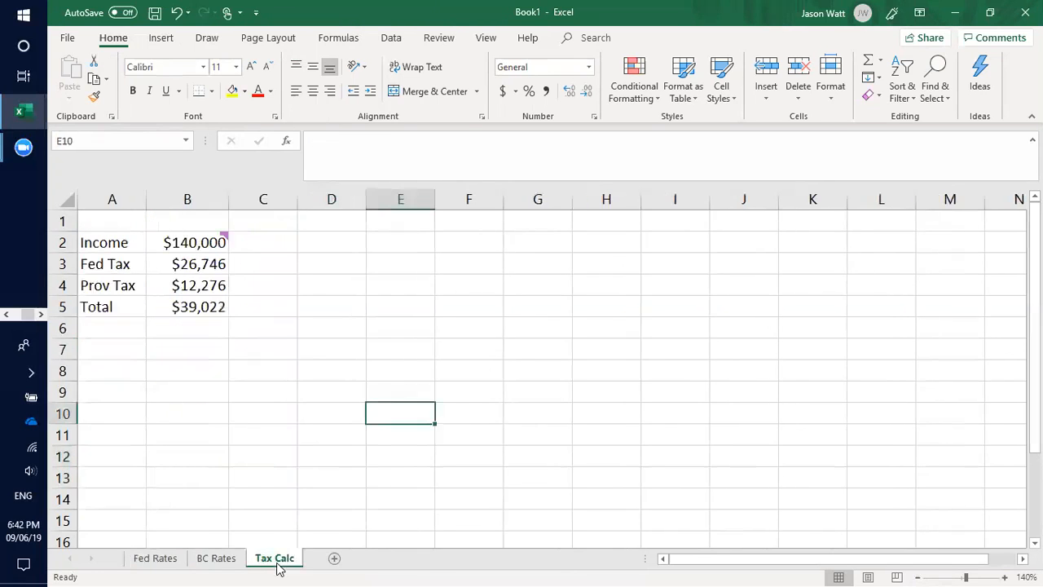
{"action": "left_click", "coordinate": [283, 383]}
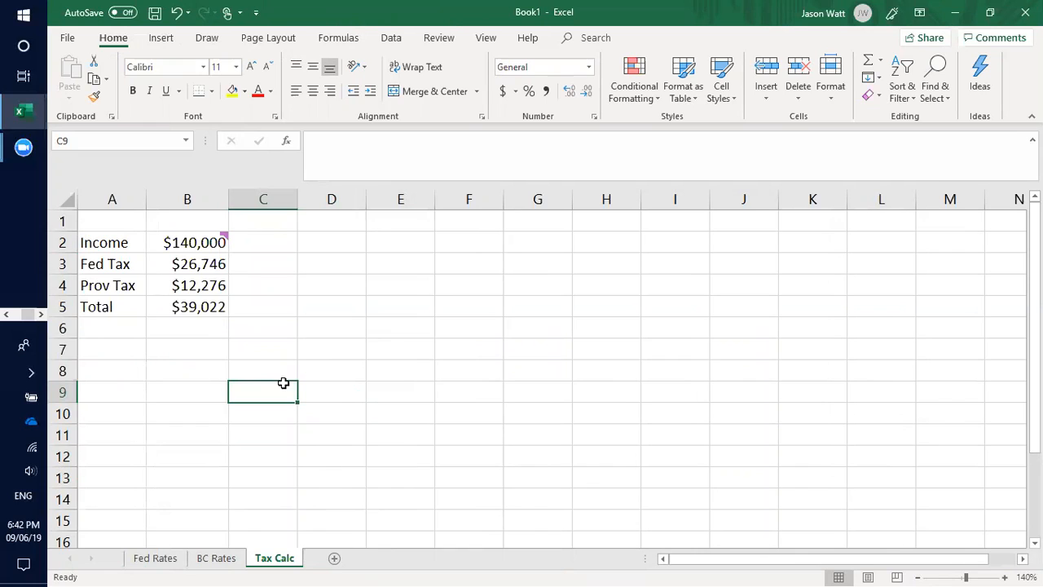
{"action": "left_click", "coordinate": [336, 490]}
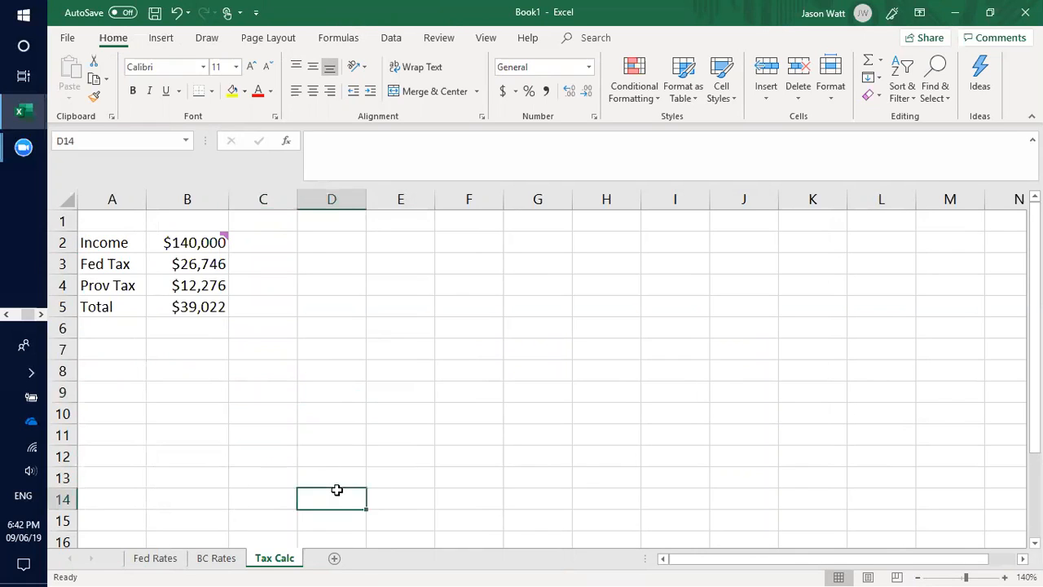